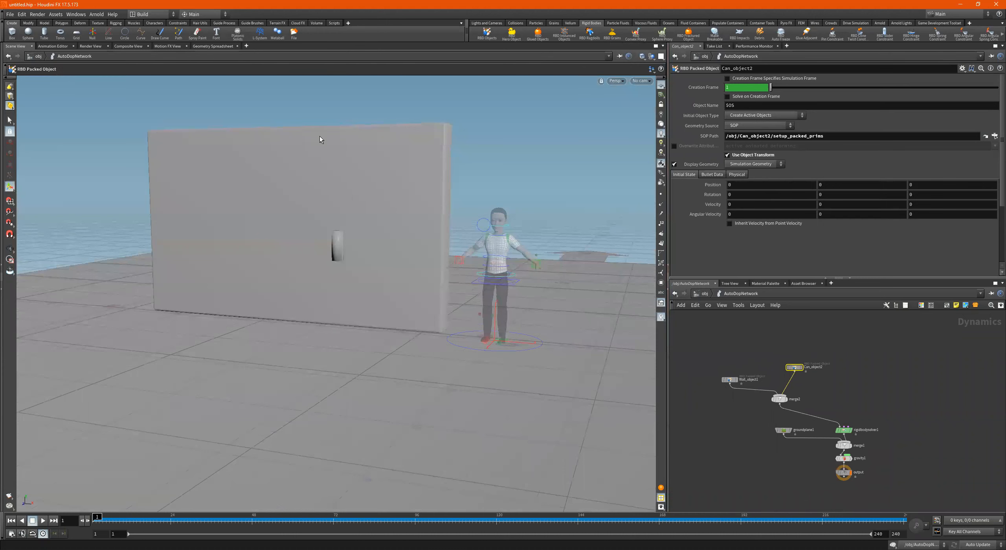
- Split the viewport into two side-by-side views, switch the new one to perspective, and frame the wall and character in it
{"action": "left_click", "coordinate": [661, 57]}
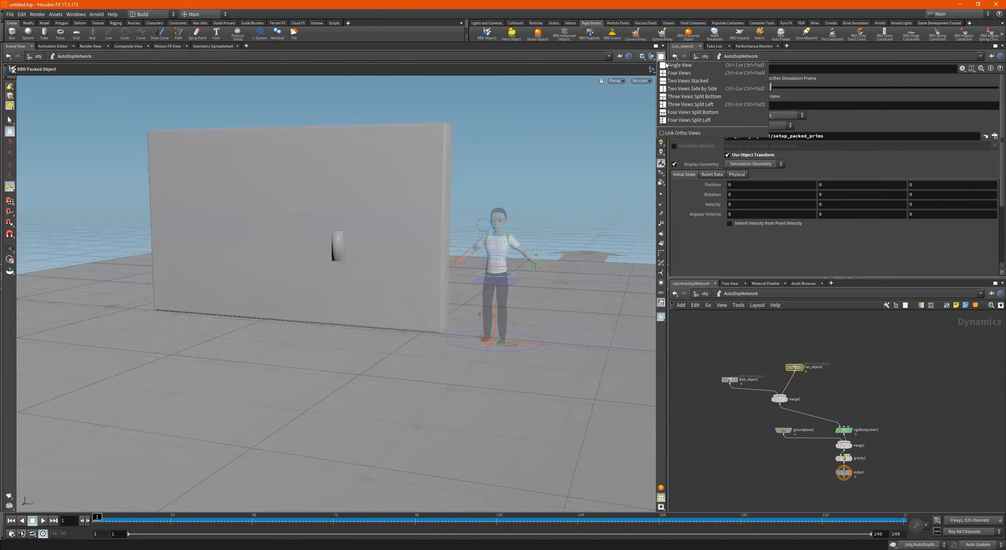
{"action": "left_click", "coordinate": [684, 89]}
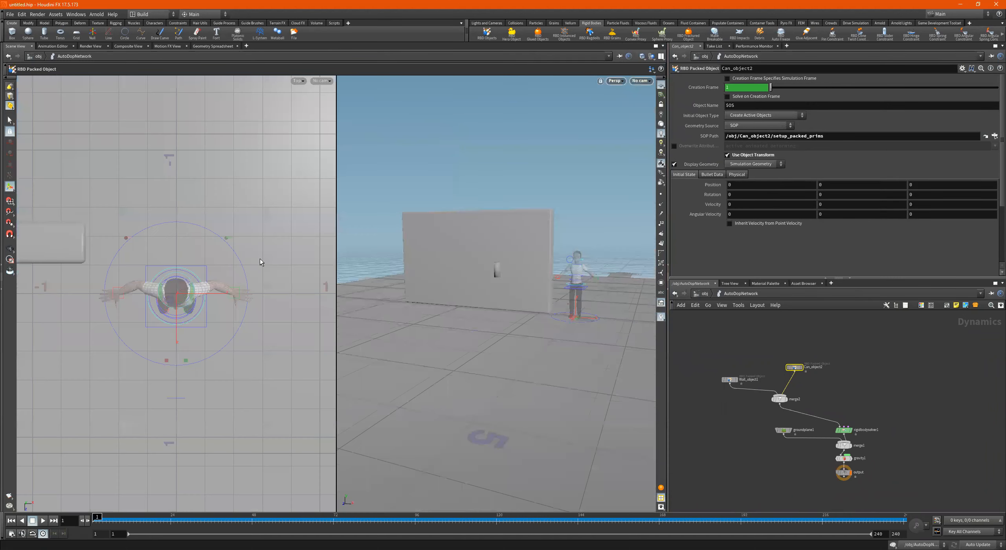
{"action": "key", "text": "space+1"}
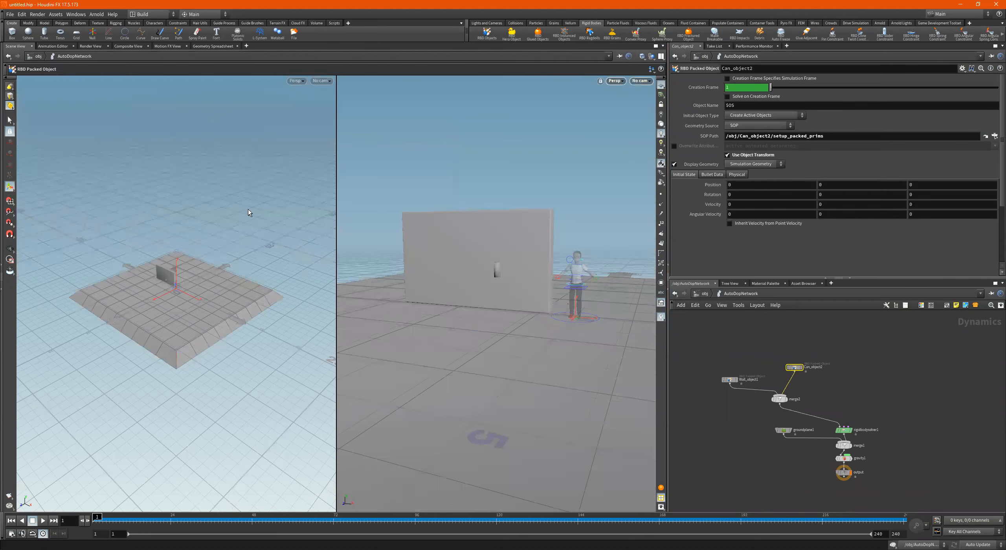
{"action": "right_click_drag", "start_coordinate": [181, 315], "coordinate": [332, 276], "text": "alt"}
{"action": "left_click_drag", "start_coordinate": [268, 284], "coordinate": [211, 269], "text": "alt"}
{"action": "right_click_drag", "start_coordinate": [211, 270], "coordinate": [356, 257], "text": "alt"}
{"action": "middle_click_drag", "start_coordinate": [280, 262], "coordinate": [248, 263], "text": "alt"}
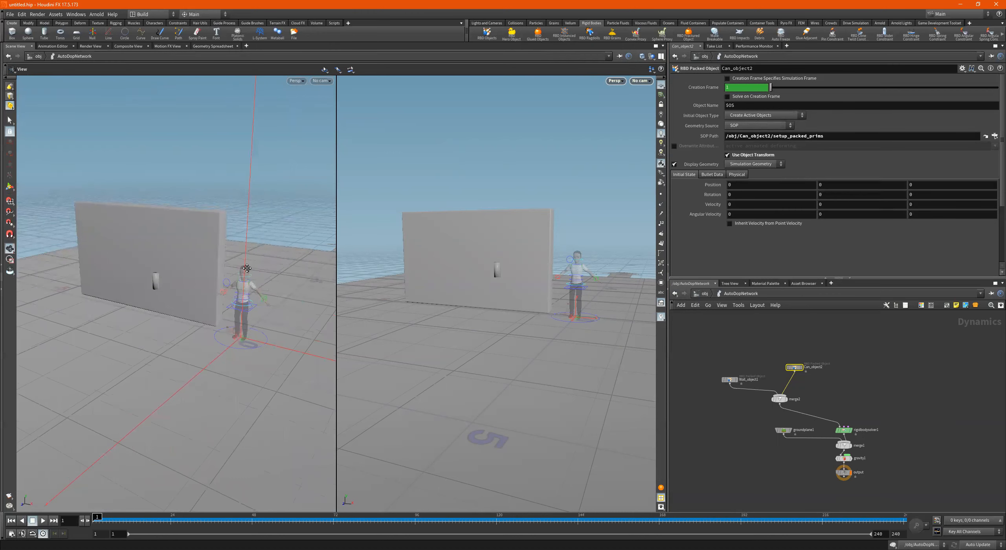
{"action": "mouse_move", "coordinate": [259, 269]}
{"action": "left_mouse_down", "text": "alt"}
{"action": "mouse_move", "coordinate": [248, 263]}
{"action": "mouse_move", "coordinate": [274, 257]}
{"action": "left_mouse_up", "text": "alt"}
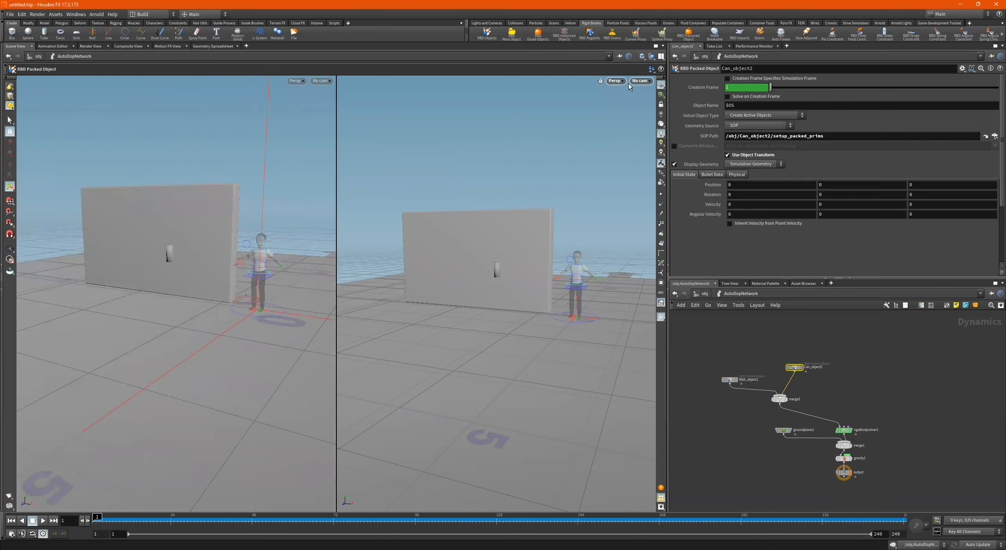
- Try the stacked two-view layout and return the viewport to a single view
{"action": "left_click", "coordinate": [662, 57]}
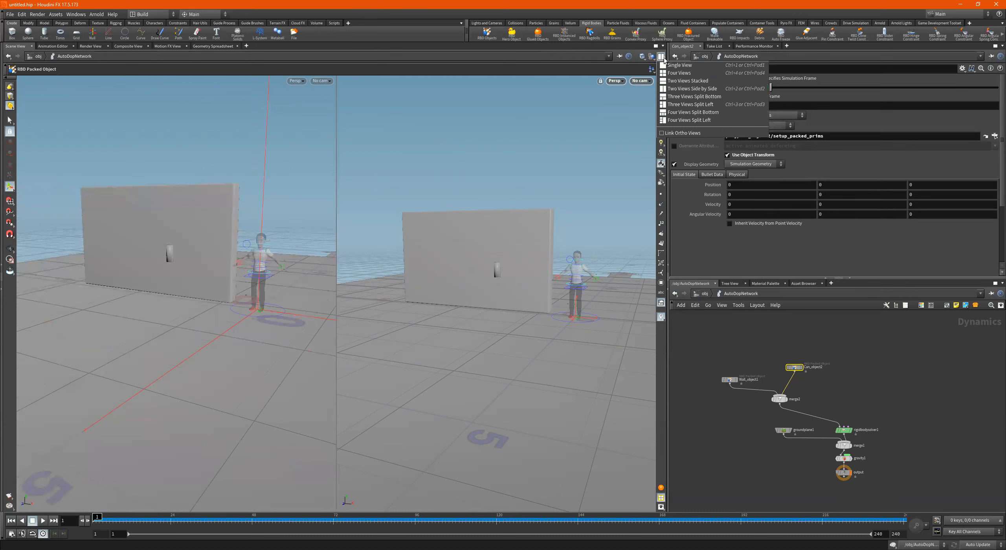
{"action": "left_click", "coordinate": [675, 81]}
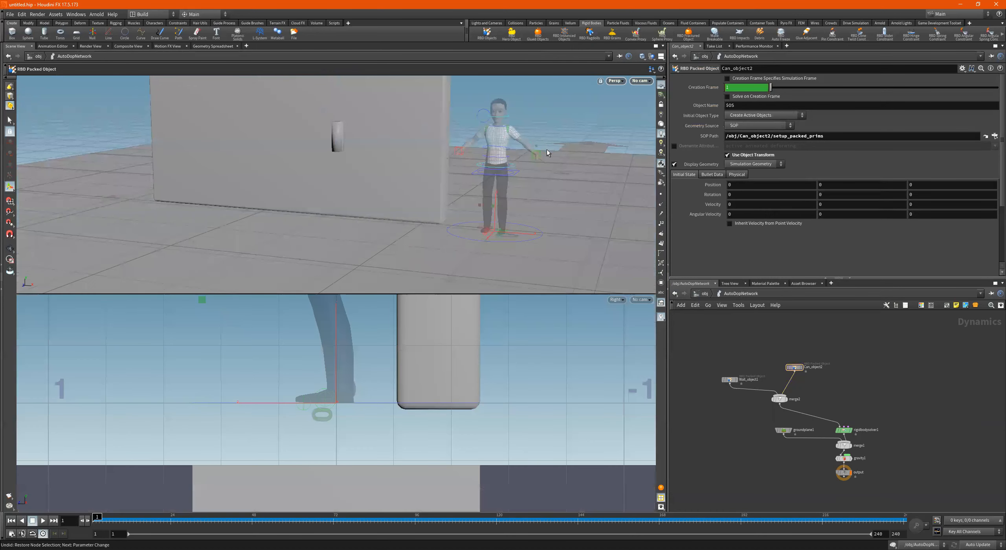
{"action": "left_click", "coordinate": [662, 57]}
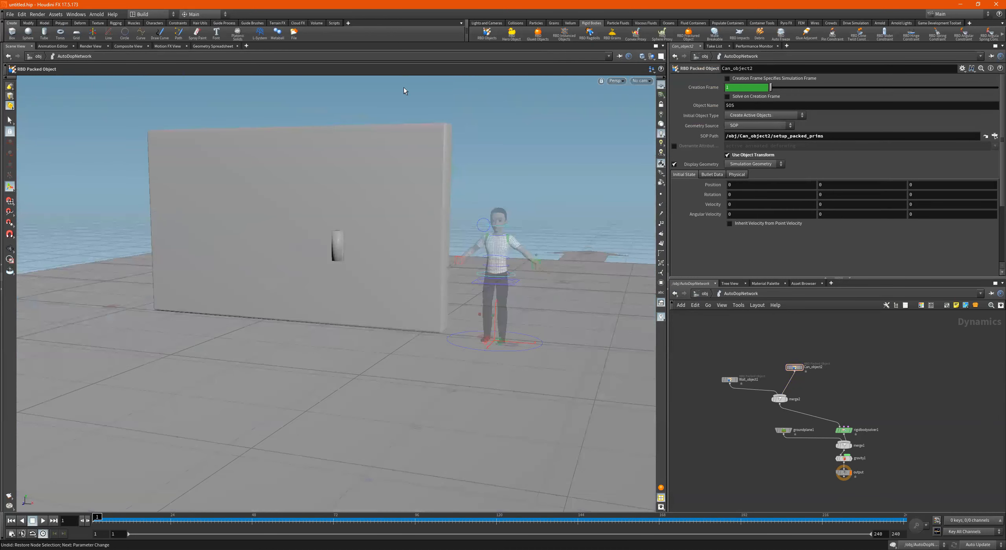
- Split the scene view pane left/right, and split the resulting second pane top/bottom
{"action": "left_click", "coordinate": [663, 47]}
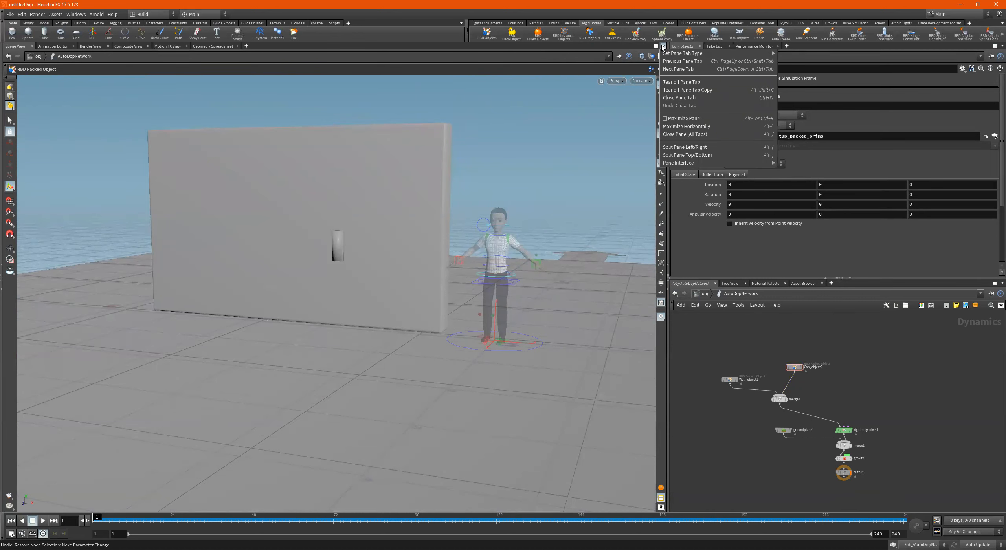
{"action": "left_click", "coordinate": [688, 14]}
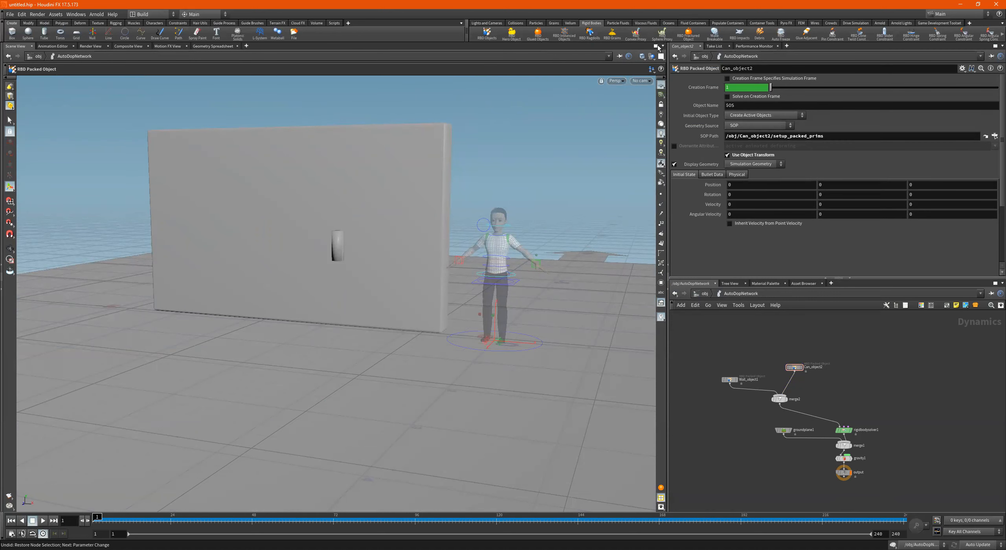
{"action": "left_click", "coordinate": [663, 47]}
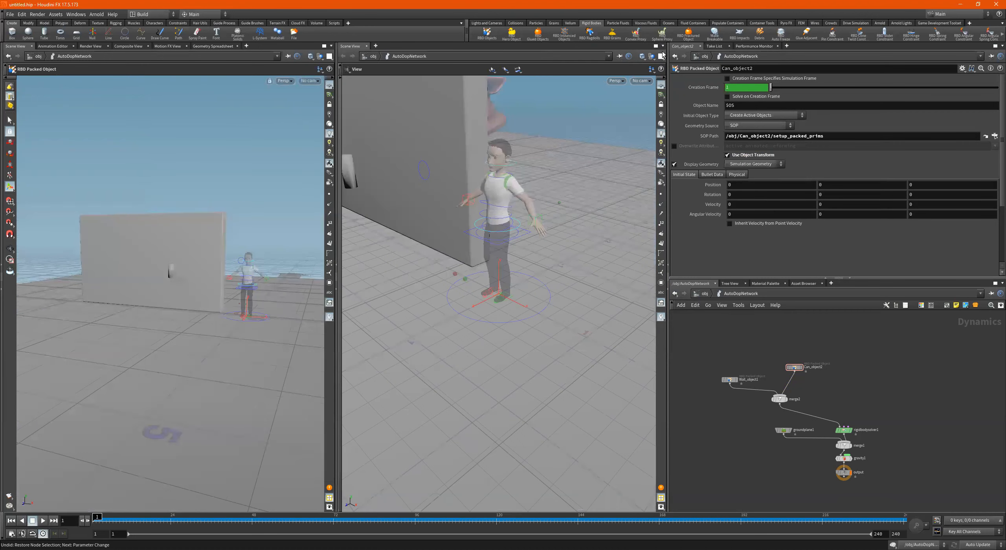
{"action": "left_click", "coordinate": [663, 47]}
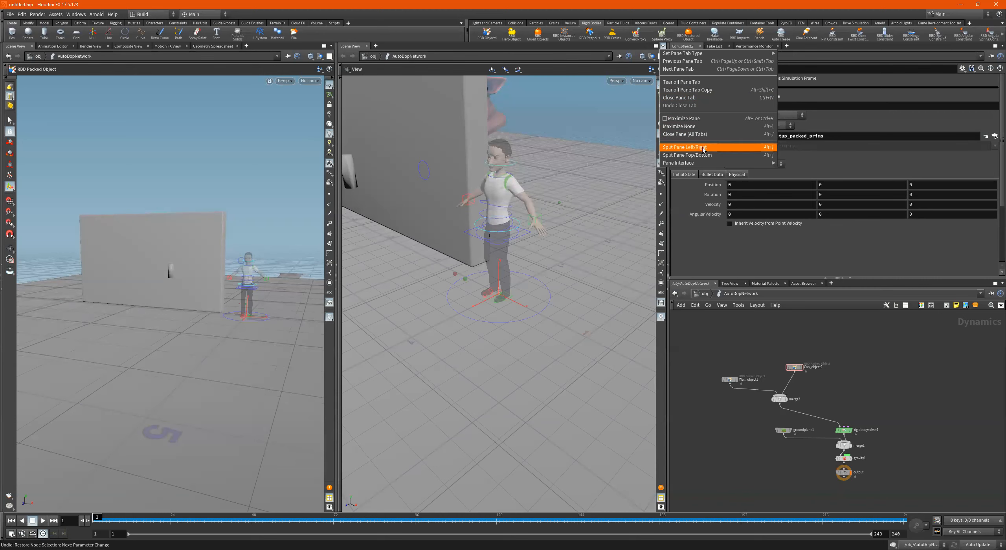
{"action": "left_click", "coordinate": [691, 155]}
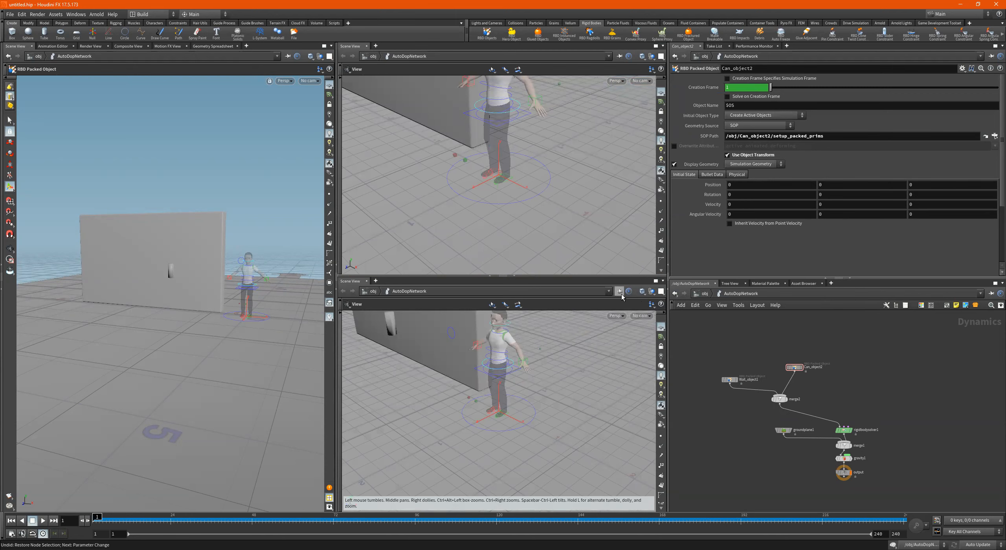
- At the obj level, change the lower of the two new panes to a Network View and the upper one to Parameters
{"action": "left_click", "coordinate": [365, 292]}
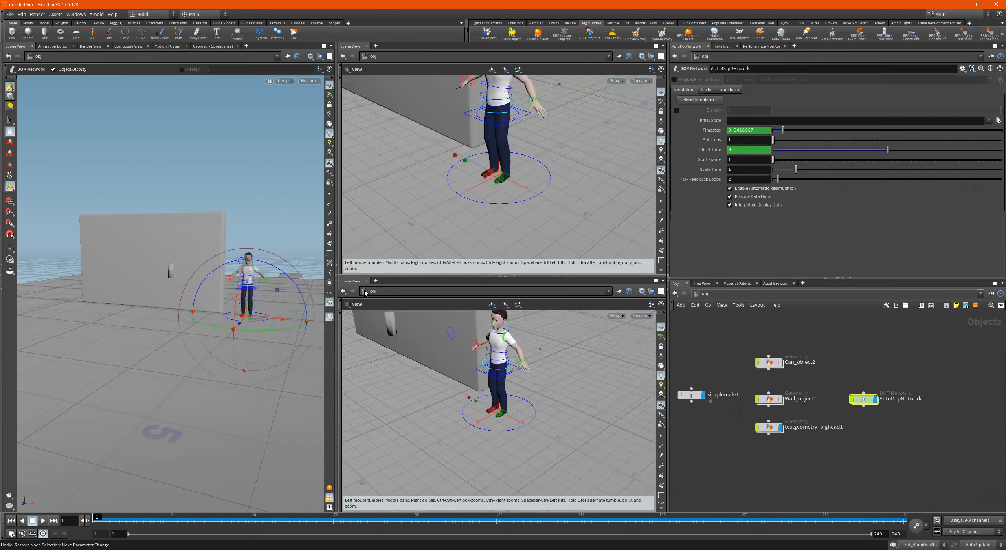
{"action": "left_click", "coordinate": [397, 292]}
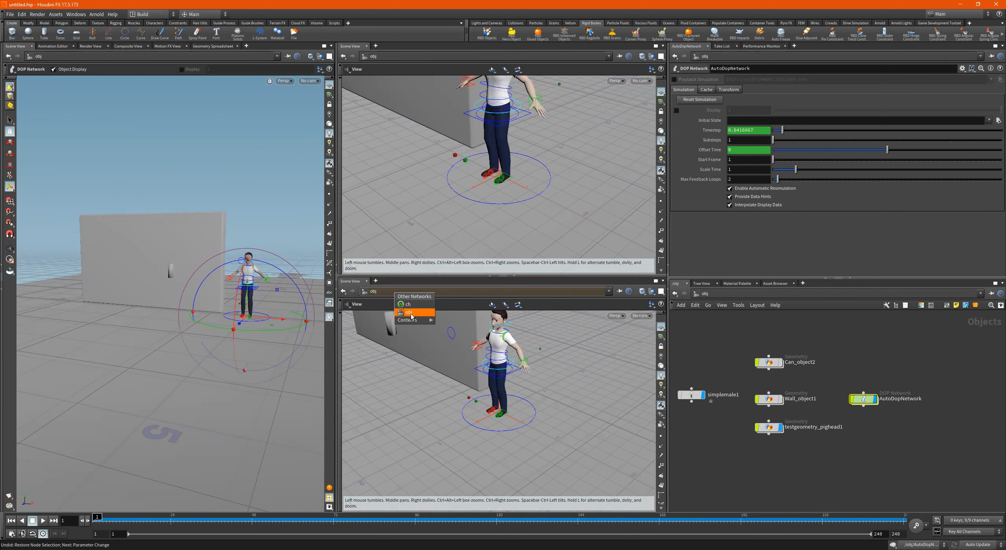
{"action": "right_click", "coordinate": [401, 294]}
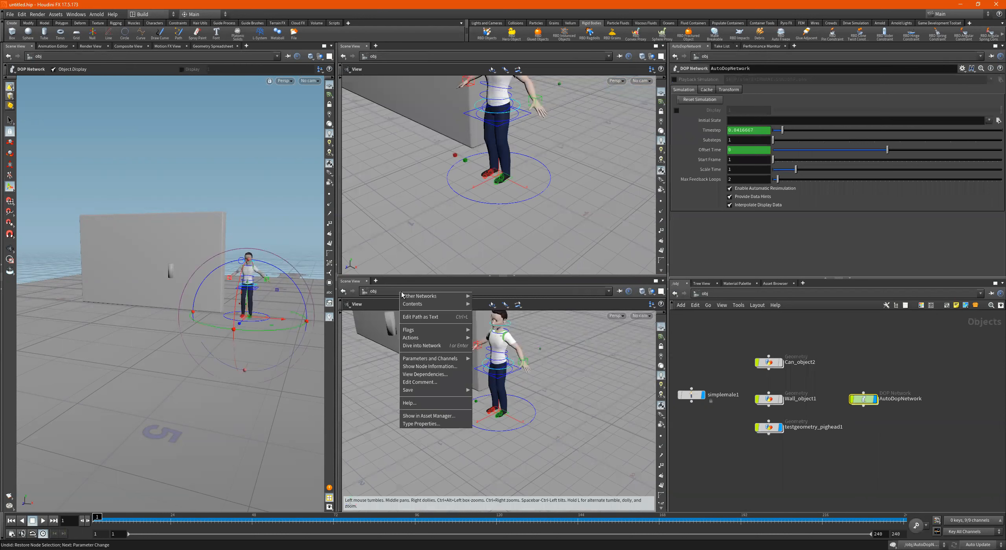
{"action": "left_click", "coordinate": [380, 303]}
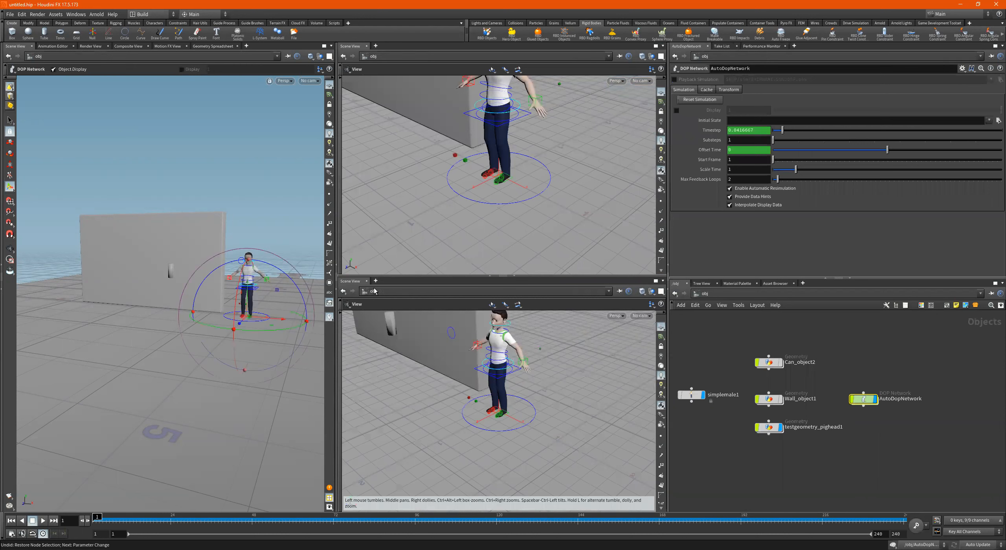
{"action": "right_click", "coordinate": [356, 280]}
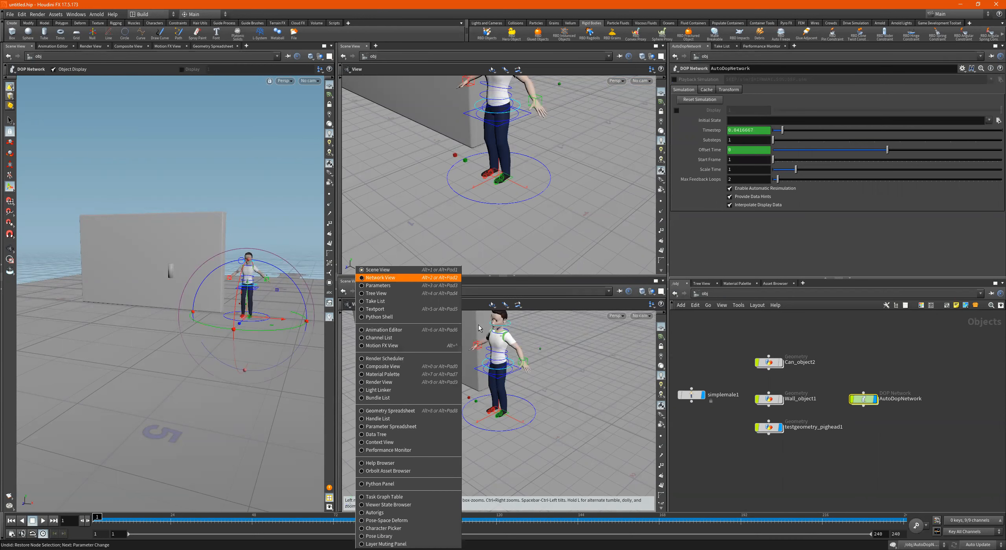
{"action": "key", "text": "Return"}
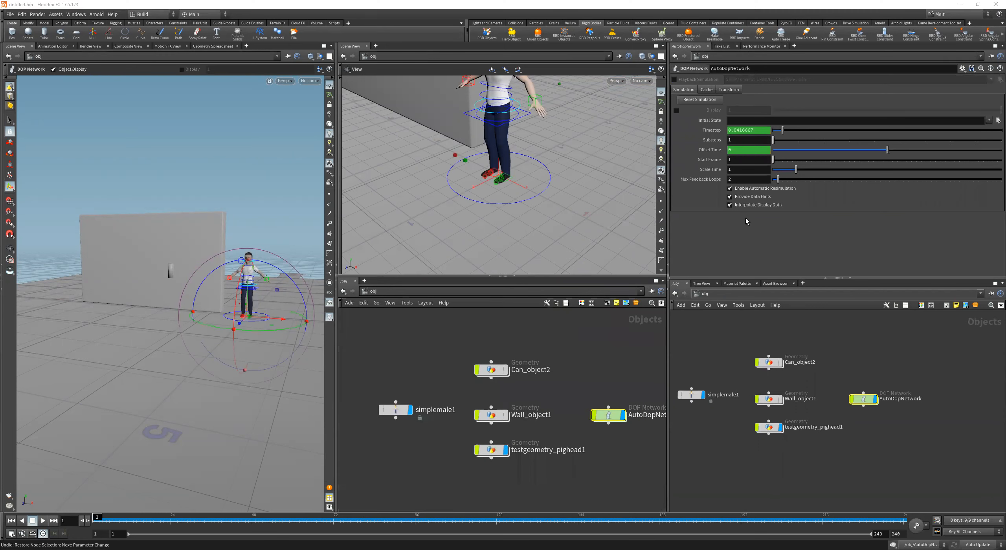
{"action": "left_click", "coordinate": [353, 48]}
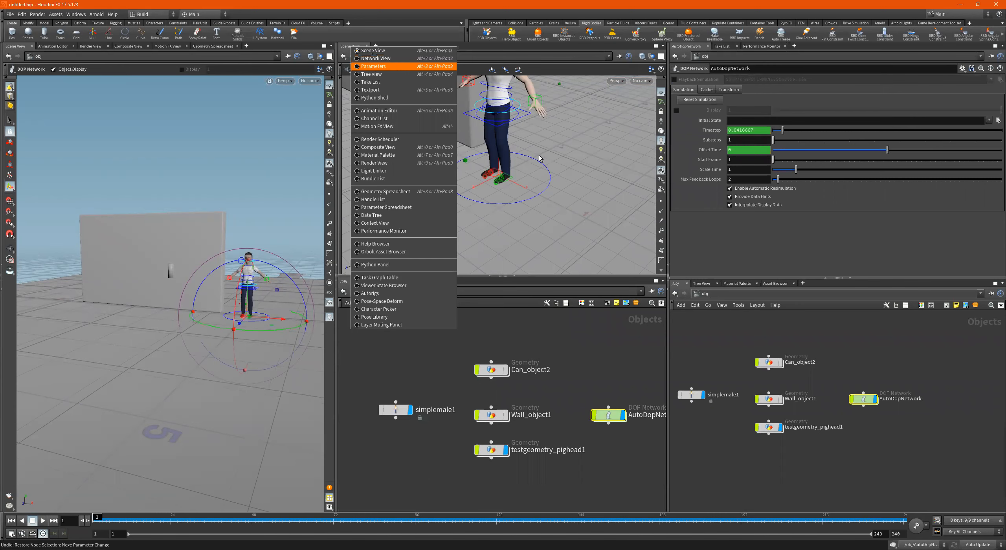
{"action": "scroll", "coordinate": [911, 368], "scroll_direction": "down", "scroll_amount": 2}
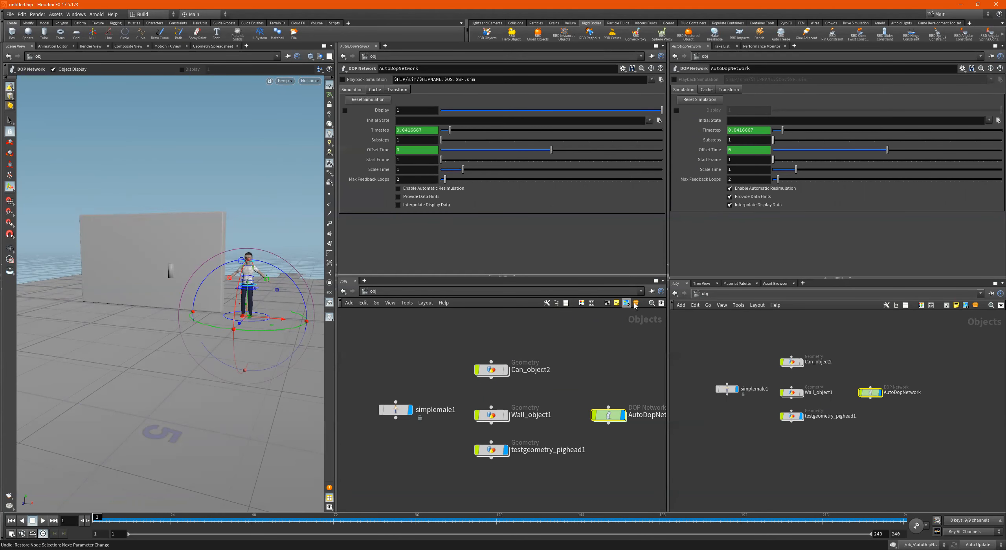
- Link the new network pane and the Parameters pane above it through link group 1
{"action": "left_click", "coordinate": [651, 293]}
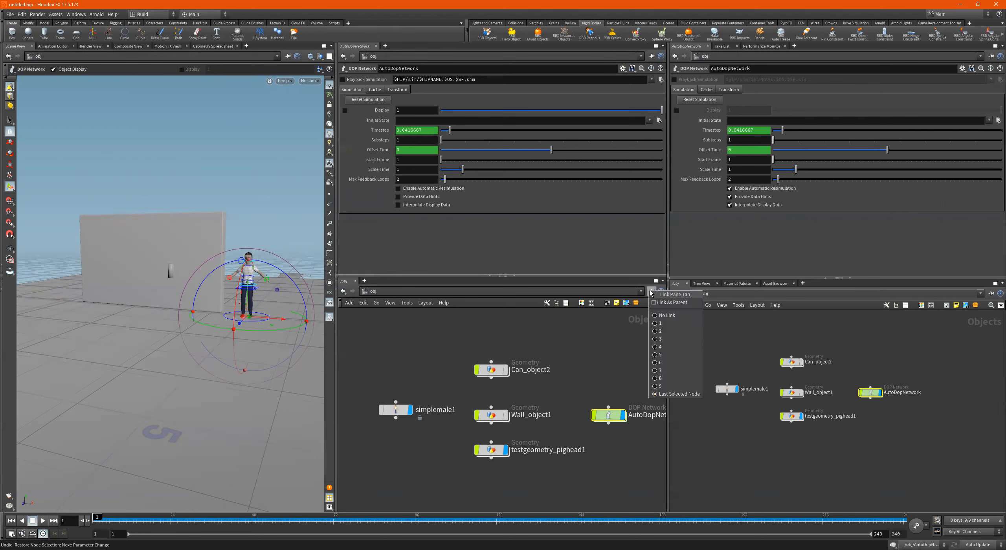
{"action": "left_click", "coordinate": [665, 324]}
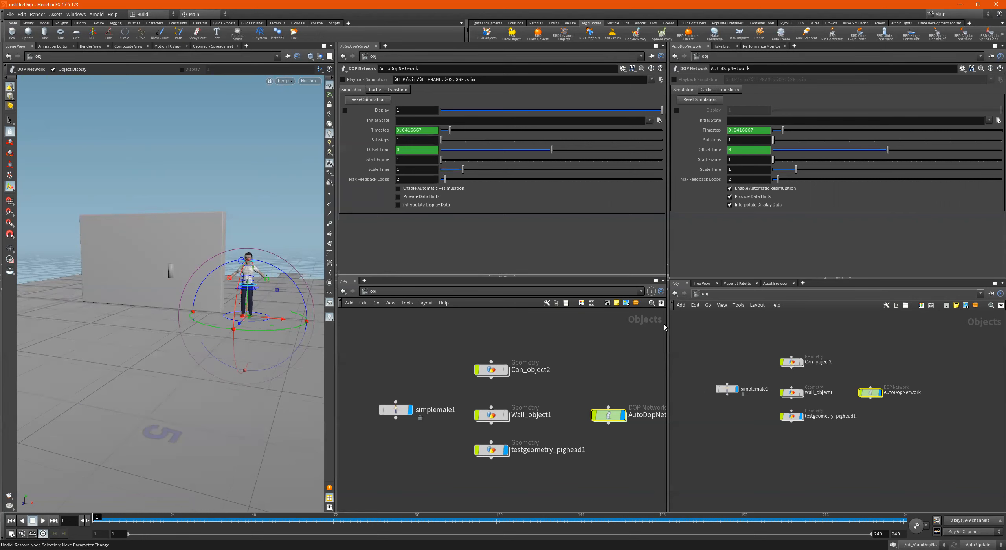
{"action": "left_click", "coordinate": [651, 56]}
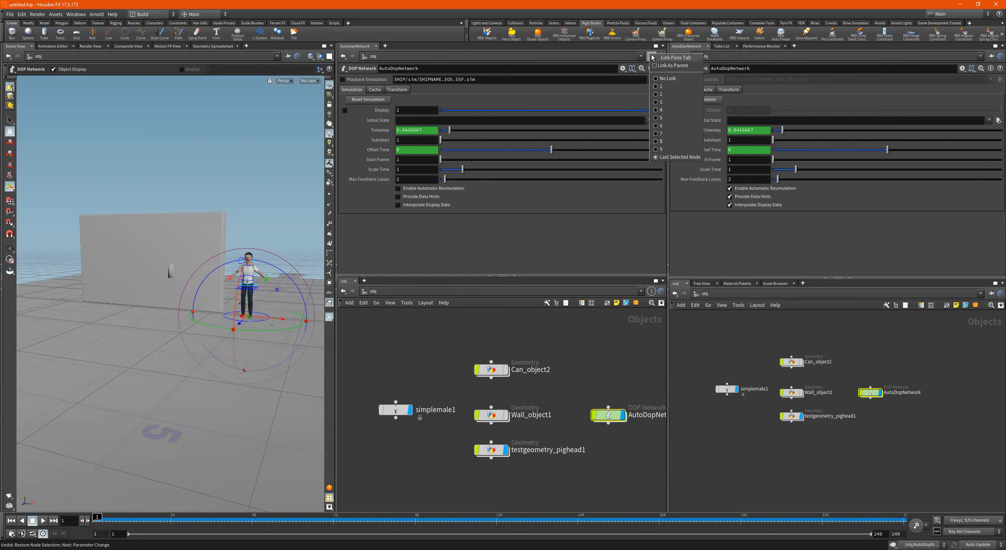
{"action": "left_click", "coordinate": [663, 88]}
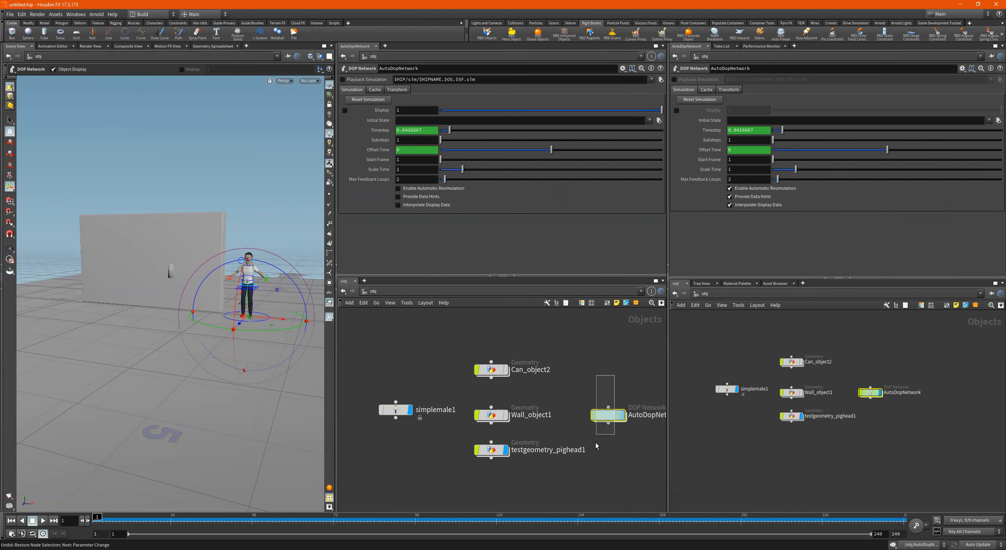
- Check the linked parameters by selecting Can_object2, Wall_object1, the other object nodes and simplemale1 in the new network pane
{"action": "left_click", "coordinate": [492, 370]}
{"action": "left_click", "coordinate": [486, 417]}
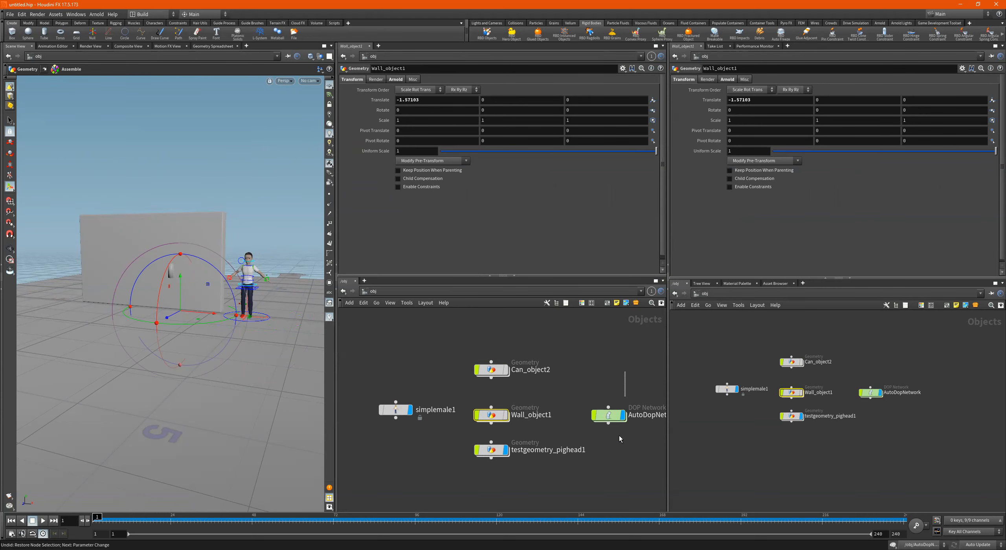
{"action": "left_click_drag", "start_coordinate": [620, 435], "coordinate": [602, 442]}
{"action": "left_click_drag", "start_coordinate": [537, 473], "coordinate": [477, 445]}
{"action": "left_click_drag", "start_coordinate": [533, 333], "coordinate": [485, 383]}
{"action": "left_click_drag", "start_coordinate": [430, 371], "coordinate": [383, 441]}
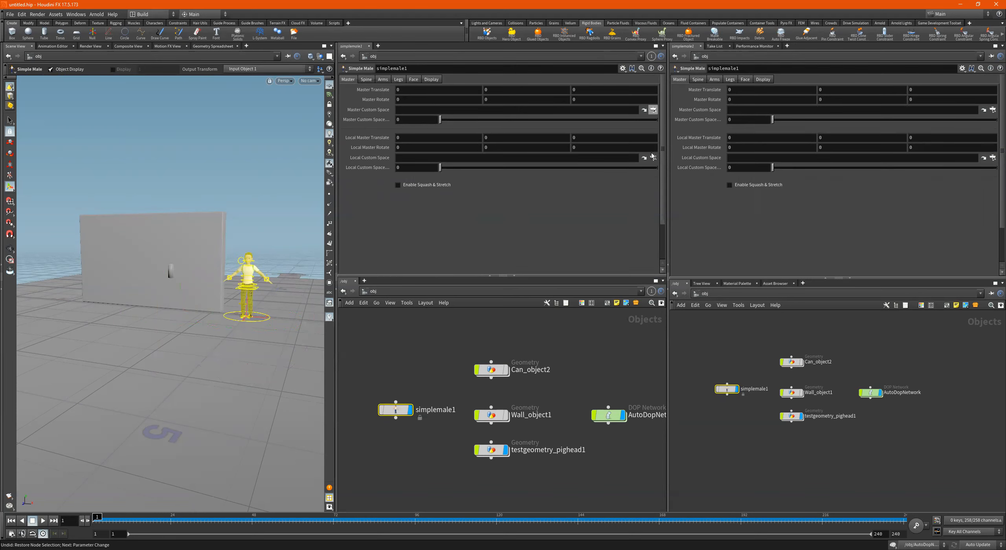
- Link the original network and parameter panes through link group 2 and widen both panes
{"action": "left_click", "coordinate": [992, 293]}
{"action": "left_click", "coordinate": [975, 336]}
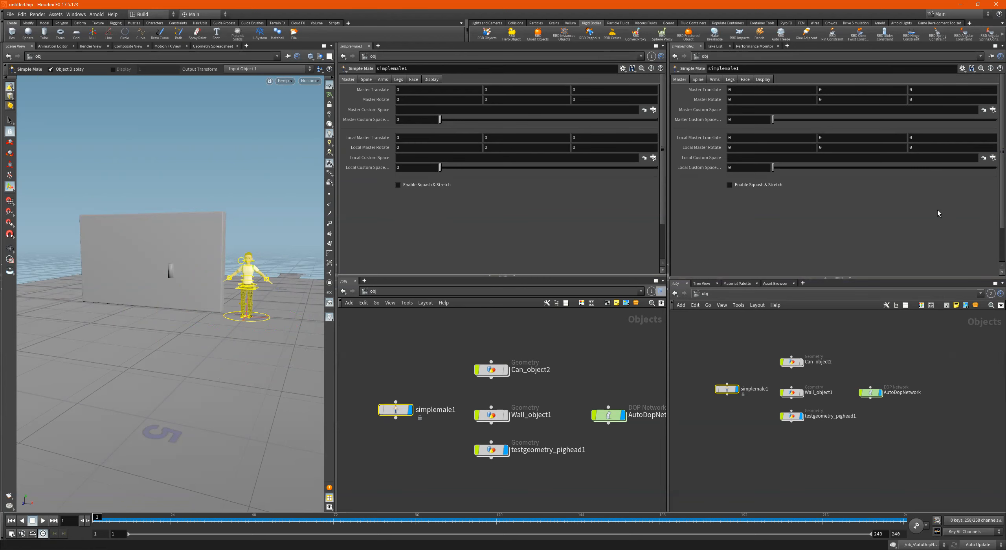
{"action": "left_click", "coordinate": [991, 56]}
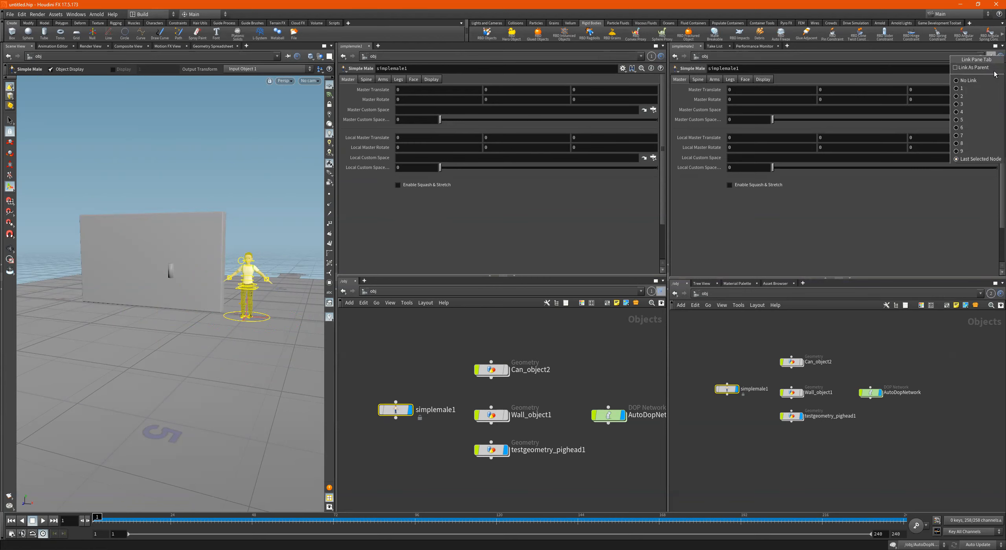
{"action": "left_click", "coordinate": [971, 96]}
{"action": "left_click_drag", "start_coordinate": [669, 335], "coordinate": [631, 332]}
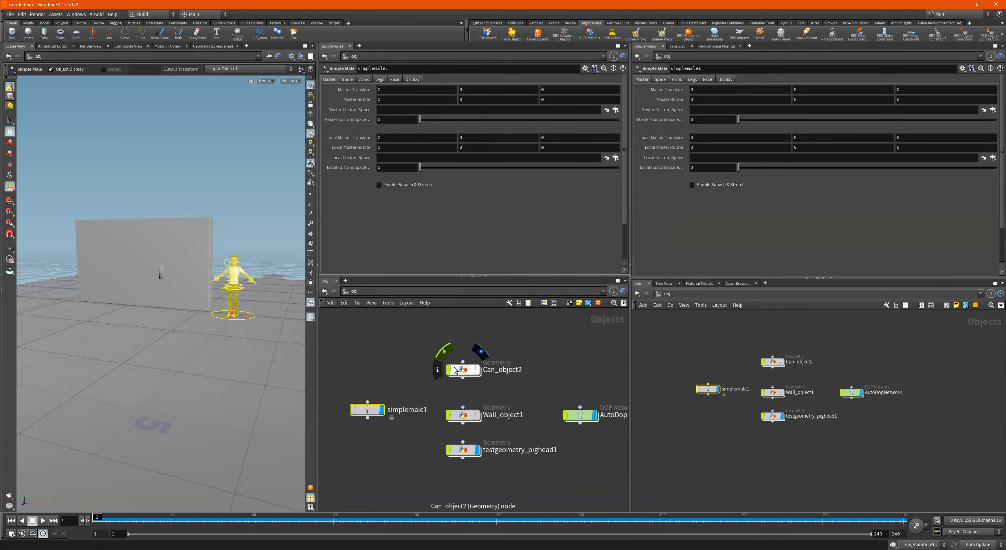
- Open AutoDopNetwork in the original network pane and arrange Wall_object1 and Can_object2 side by side above merge2
{"action": "left_click", "coordinate": [854, 393]}
{"action": "double_click", "coordinate": [854, 393]}
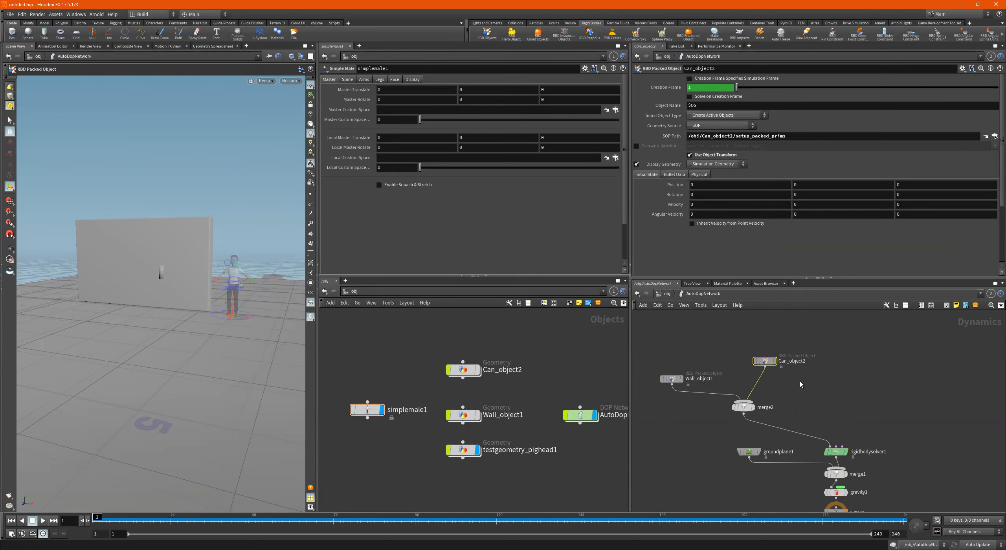
{"action": "left_click_drag", "start_coordinate": [823, 409], "coordinate": [912, 412]}
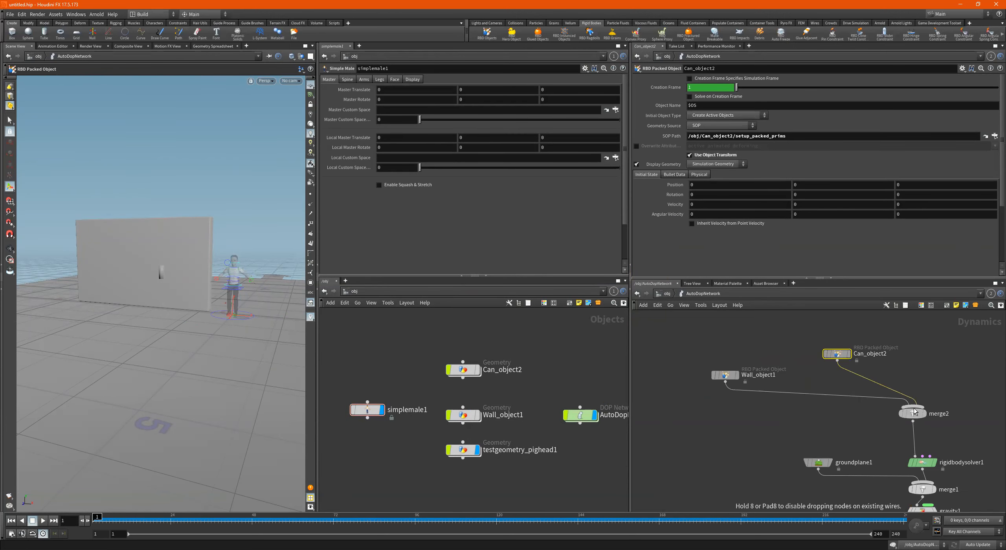
{"action": "left_click_drag", "start_coordinate": [844, 354], "coordinate": [962, 356]}
{"action": "left_click_drag", "start_coordinate": [726, 375], "coordinate": [861, 359]}
{"action": "left_click", "coordinate": [861, 359]}
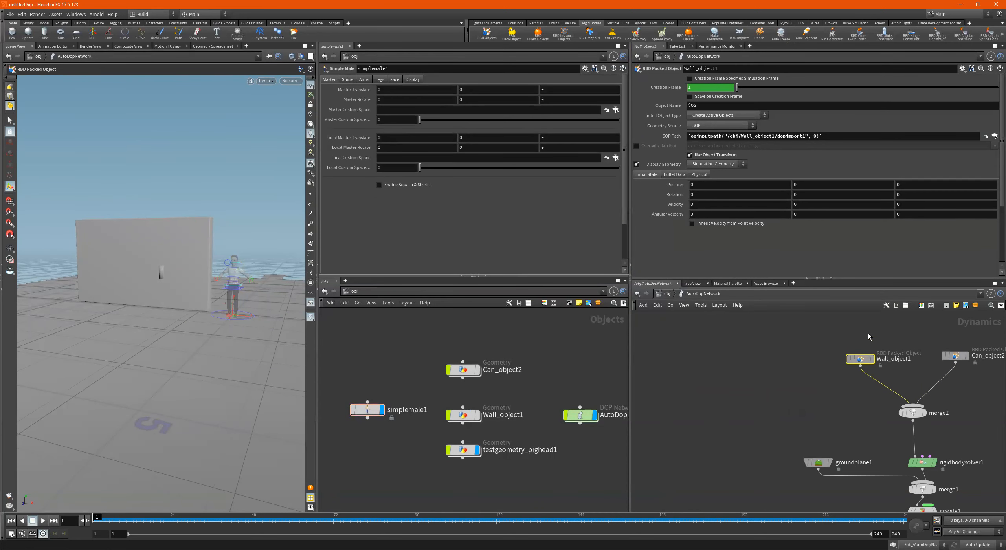
{"action": "middle_click_drag", "start_coordinate": [843, 343], "coordinate": [783, 348]}
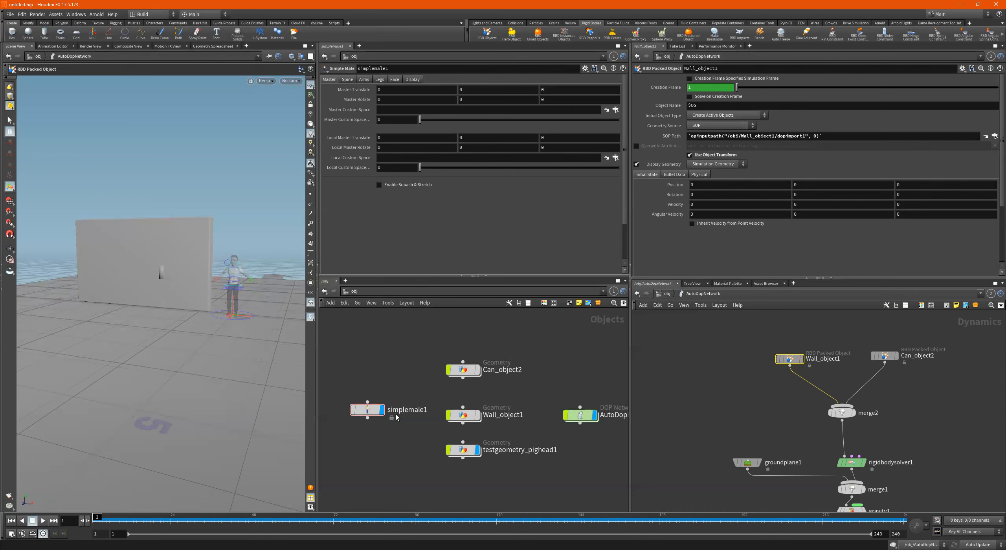
- Open Wall_object1 in the object network pane and display the dopimport1 node's parameters
{"action": "left_click_drag", "start_coordinate": [465, 325], "coordinate": [452, 460]}
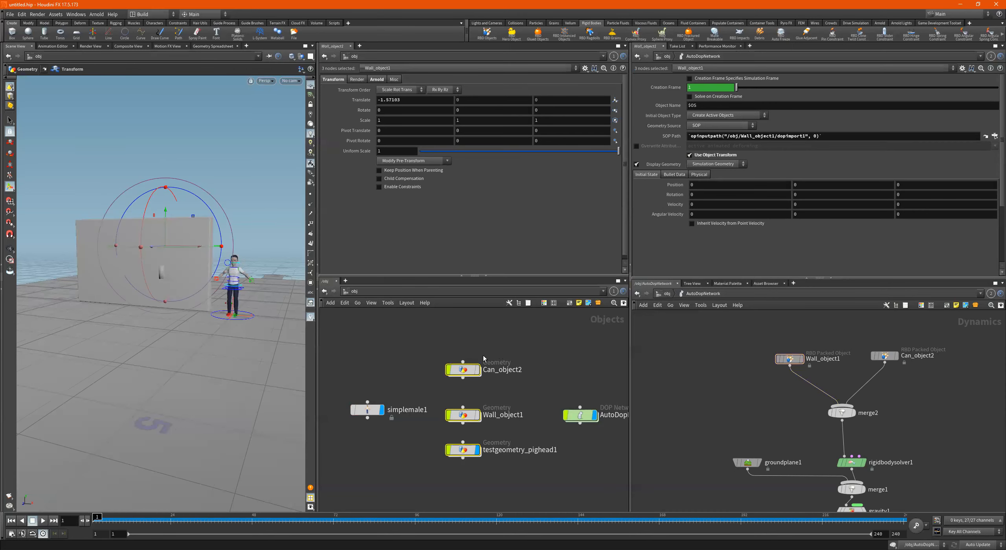
{"action": "left_click", "coordinate": [474, 368]}
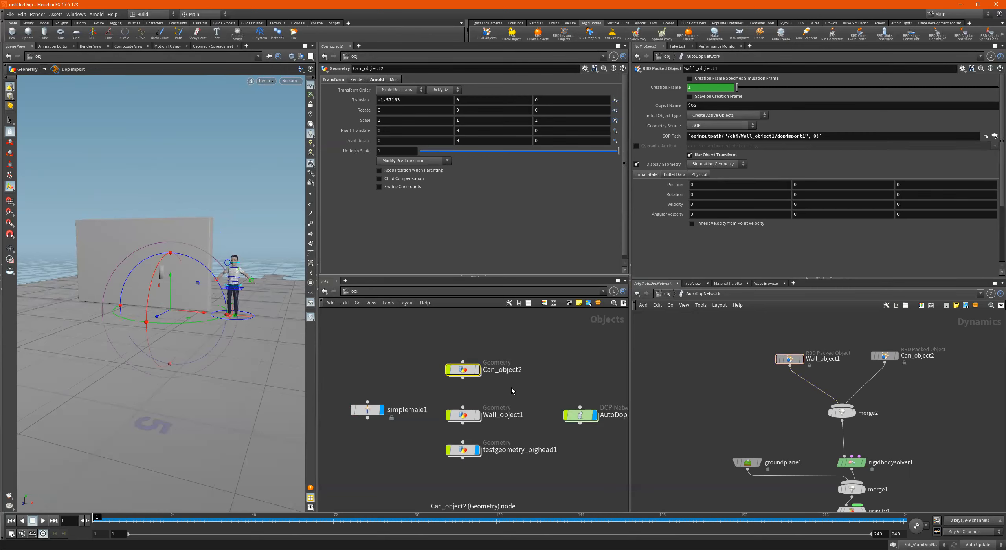
{"action": "double_click", "coordinate": [459, 416]}
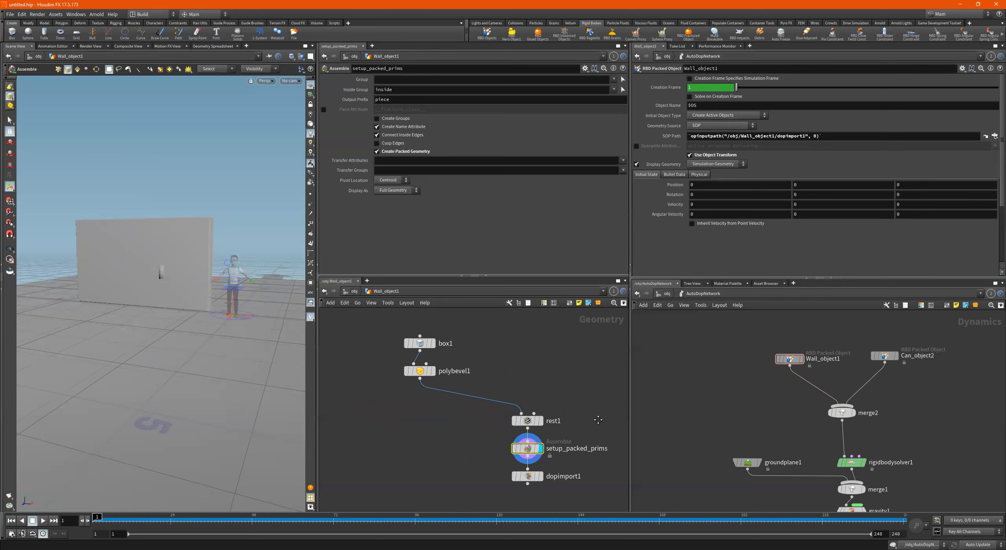
{"action": "middle_click_drag", "start_coordinate": [594, 449], "coordinate": [560, 377]}
{"action": "scroll", "coordinate": [565, 395], "scroll_direction": "up", "scroll_amount": 2}
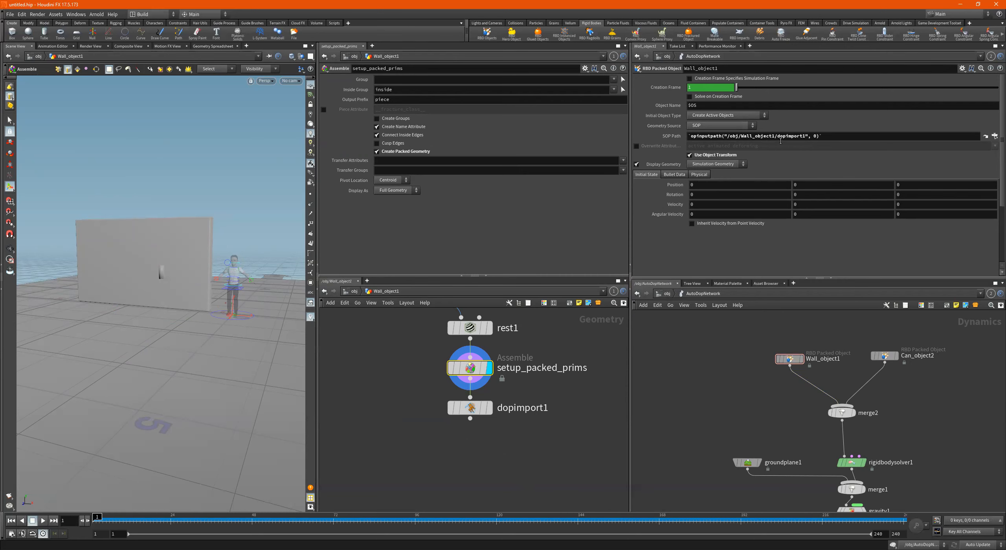
{"action": "left_click", "coordinate": [471, 408]}
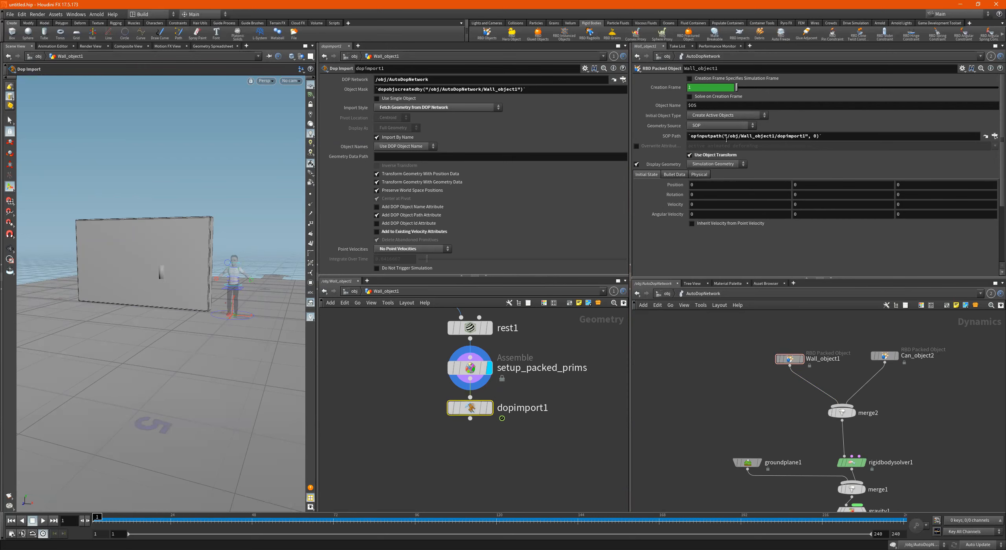
- Move dopimport1 aside and wire a new Null node below setup_packed_prims
{"action": "scroll", "coordinate": [552, 387], "scroll_direction": "down", "scroll_amount": 2}
{"action": "scroll", "coordinate": [480, 400], "scroll_direction": "up", "scroll_amount": 3}
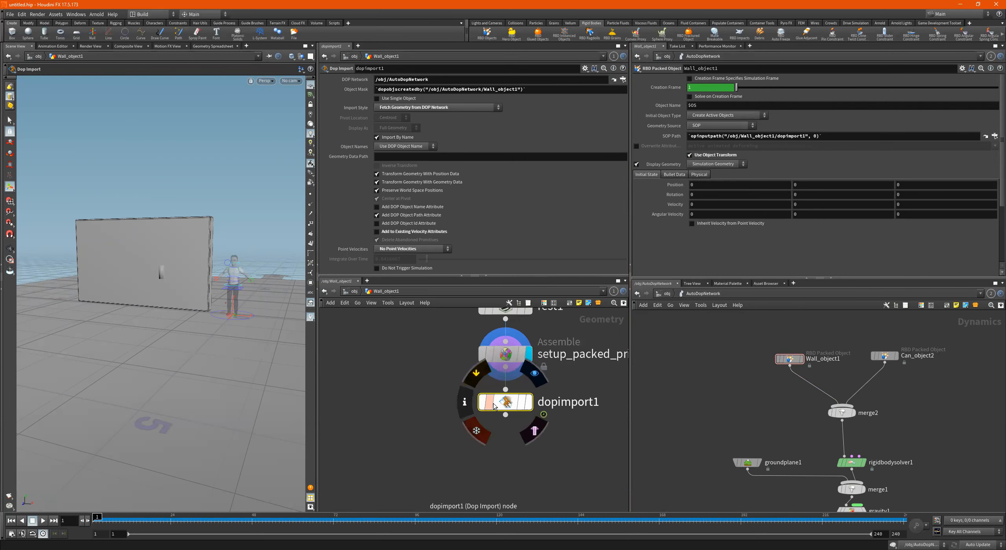
{"action": "left_click_drag", "start_coordinate": [491, 405], "coordinate": [354, 414]}
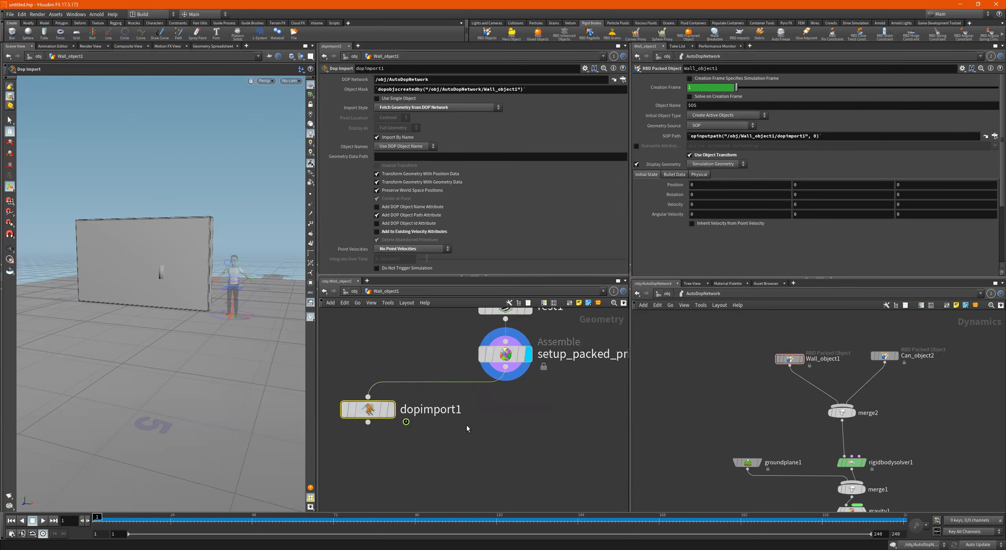
{"action": "key", "text": "Tab"}
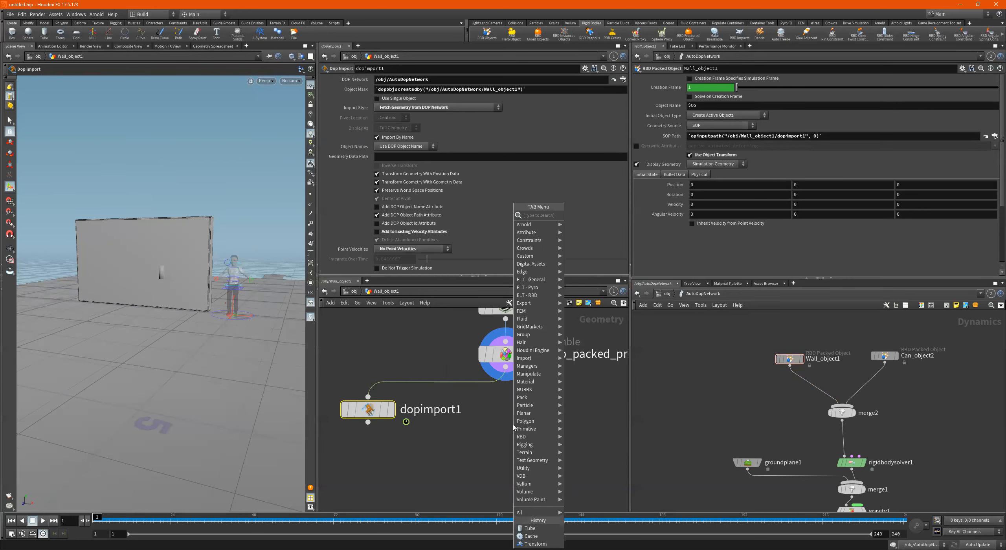
{"action": "type", "text": "null"}
{"action": "key", "text": "Return"}
{"action": "left_click", "coordinate": [526, 409]}
{"action": "left_click_drag", "start_coordinate": [505, 367], "coordinate": [513, 408]}
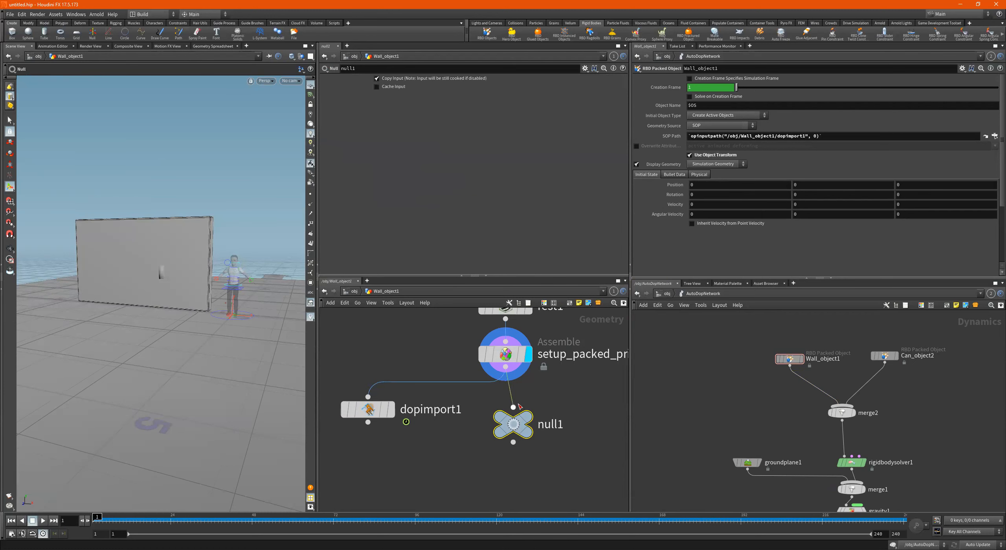
- Rename the new Null node as OUT_WALL
{"action": "double_click", "coordinate": [550, 425]}
{"action": "type", "text": "OUT_WALL"}
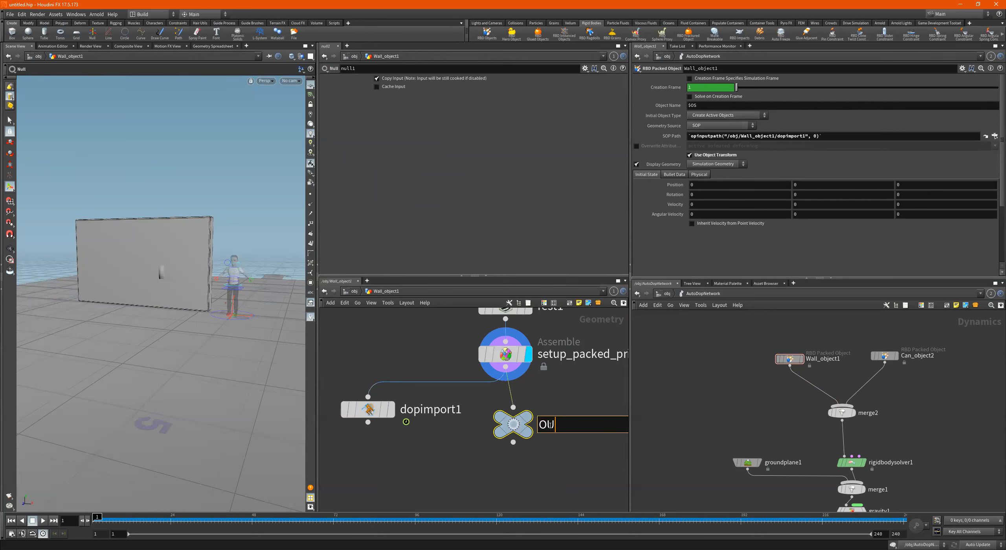
{"action": "key", "text": "Return"}
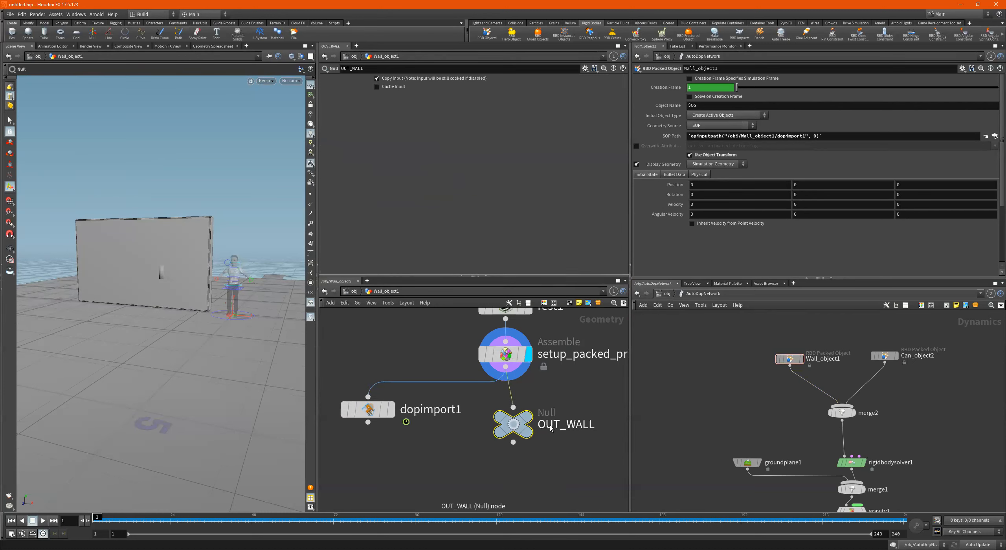
- Reference OUT_WALL in the dynamics Wall_object1 node's SOP Path as ../../Wall_object1/OUT_WALL, and undo that change
{"action": "left_click_drag", "start_coordinate": [820, 330], "coordinate": [775, 405]}
{"action": "scroll", "coordinate": [910, 421], "scroll_direction": "down", "scroll_amount": 3}
{"action": "middle_click_drag", "start_coordinate": [910, 421], "coordinate": [855, 408]}
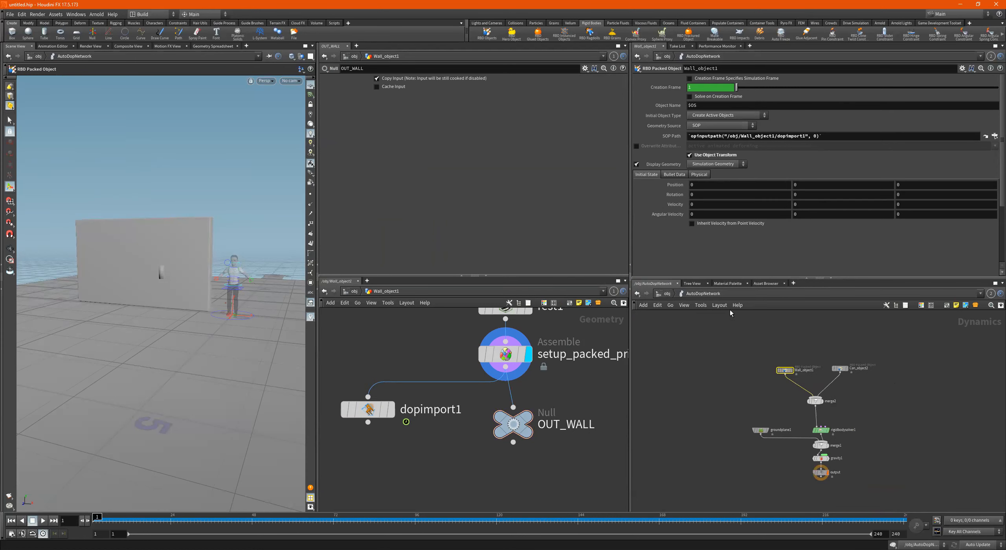
{"action": "left_click", "coordinate": [519, 424]}
{"action": "left_click_drag", "start_coordinate": [519, 424], "coordinate": [711, 140]}
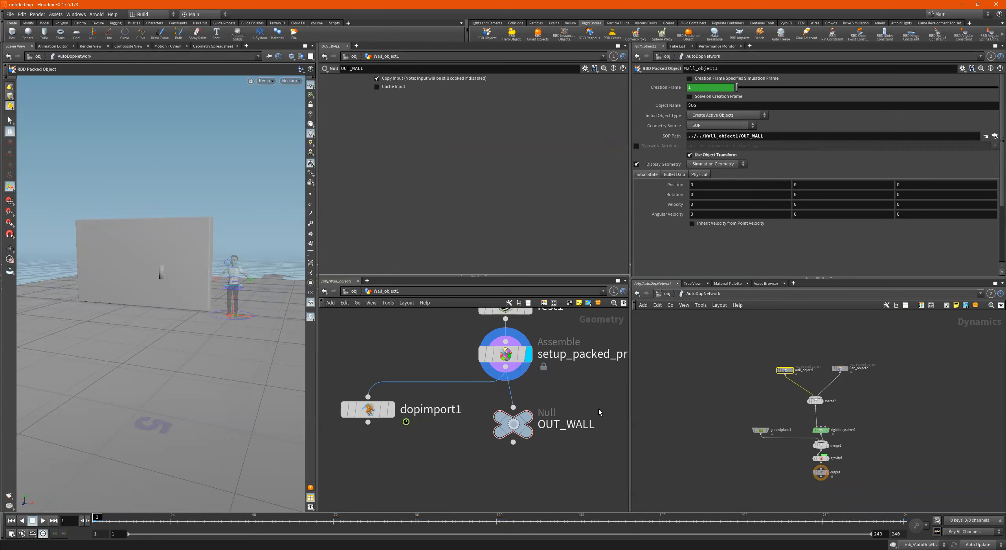
{"action": "key", "text": "ctrl+z"}
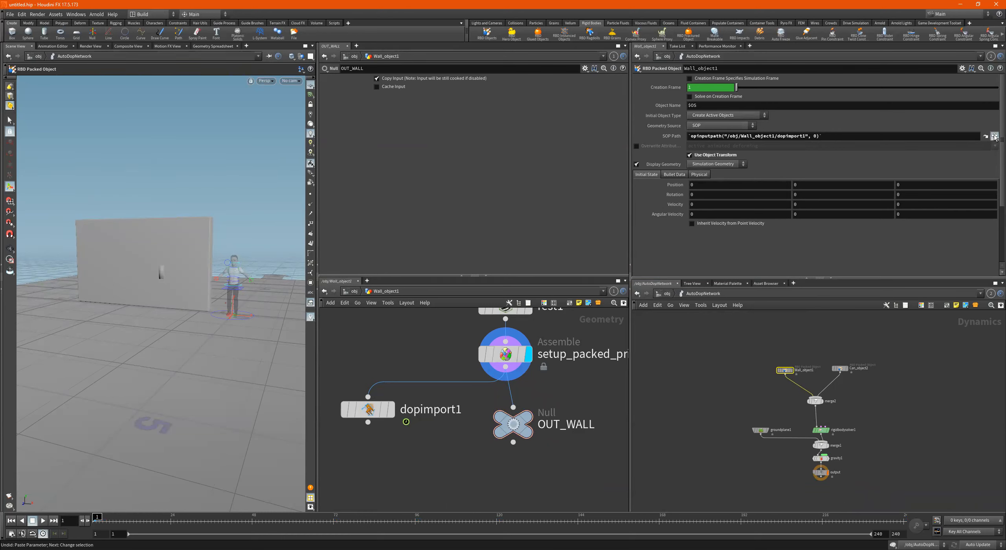
- Choose /obj/Wall_object1/OUT_WALL from the operator chooser as the SOP Path of the dynamics Wall_object1 node
{"action": "left_click", "coordinate": [995, 137]}
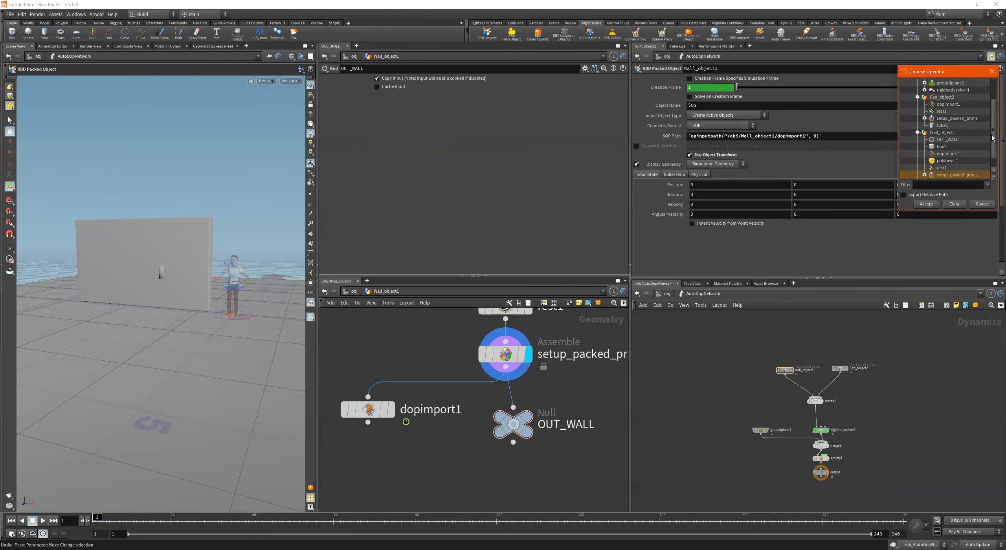
{"action": "left_click", "coordinate": [943, 139]}
{"action": "left_click", "coordinate": [927, 204]}
- Select the output node in AutoDopNetwork, play the simulation to check the wall, and return to frame 1
{"action": "scroll", "coordinate": [842, 473], "scroll_direction": "up", "scroll_amount": 3}
{"action": "middle_click_drag", "start_coordinate": [843, 483], "coordinate": [840, 431]}
{"action": "scroll", "coordinate": [840, 432], "scroll_direction": "up", "scroll_amount": 3}
{"action": "left_click_drag", "start_coordinate": [851, 461], "coordinate": [748, 413]}
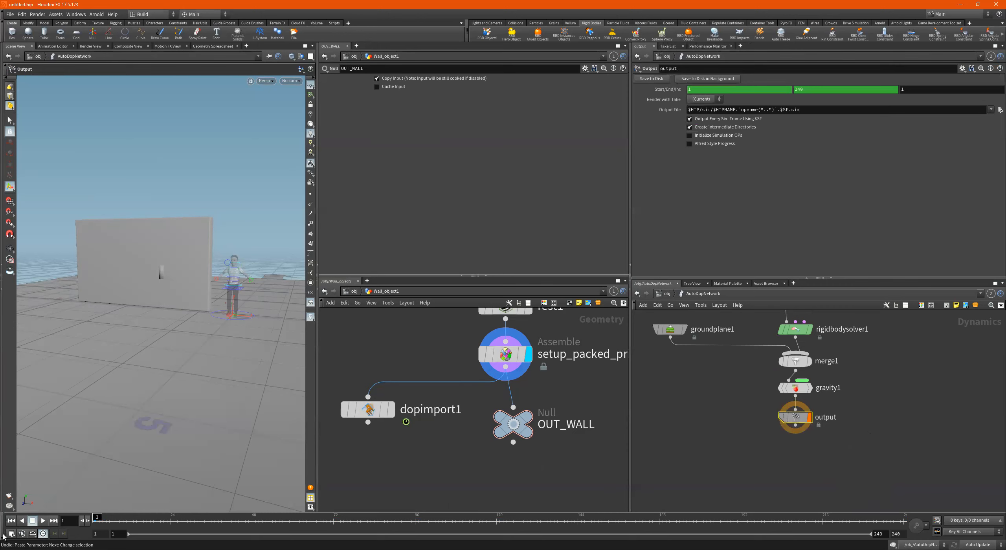
{"action": "left_click", "coordinate": [43, 521]}
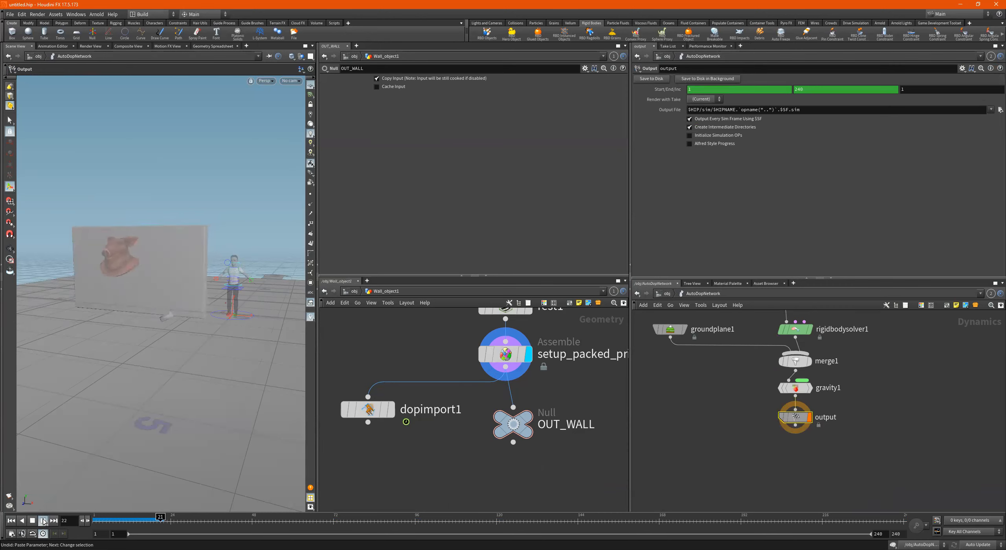
{"action": "left_click", "coordinate": [33, 521]}
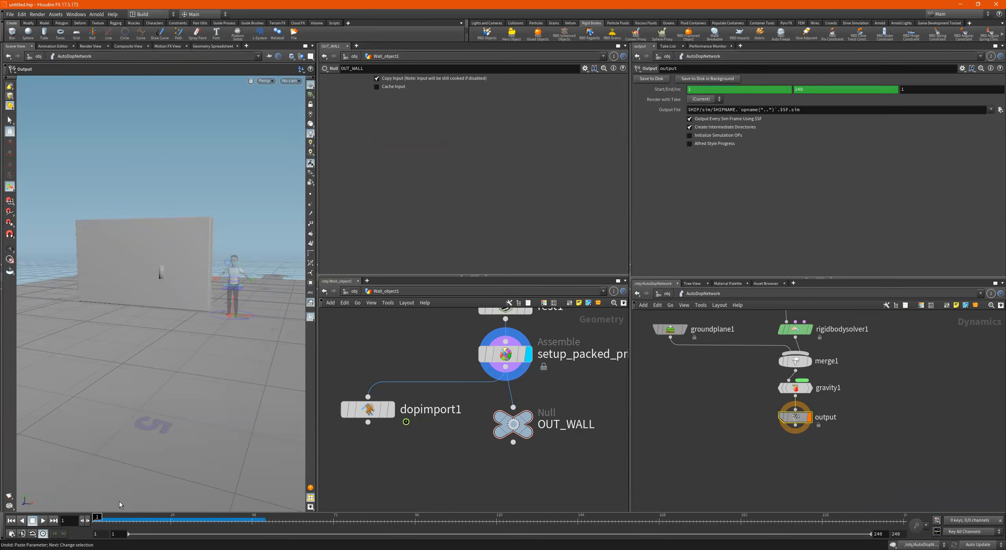
- Display dopimport1's parameters and align OUT_WALL directly below setup_packed_prims in the Wall_object1 network
{"action": "left_click", "coordinate": [366, 410]}
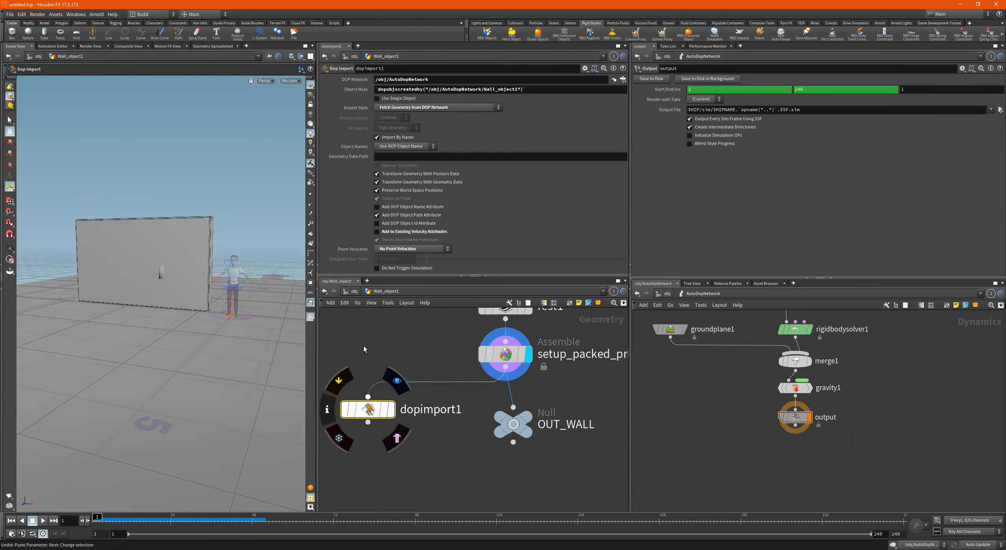
{"action": "scroll", "coordinate": [499, 431], "scroll_direction": "down", "scroll_amount": 3}
{"action": "middle_click_drag", "start_coordinate": [560, 433], "coordinate": [582, 447]}
{"action": "scroll", "coordinate": [521, 346], "scroll_direction": "up", "scroll_amount": 1}
{"action": "scroll", "coordinate": [520, 345], "scroll_direction": "up", "scroll_amount": 1}
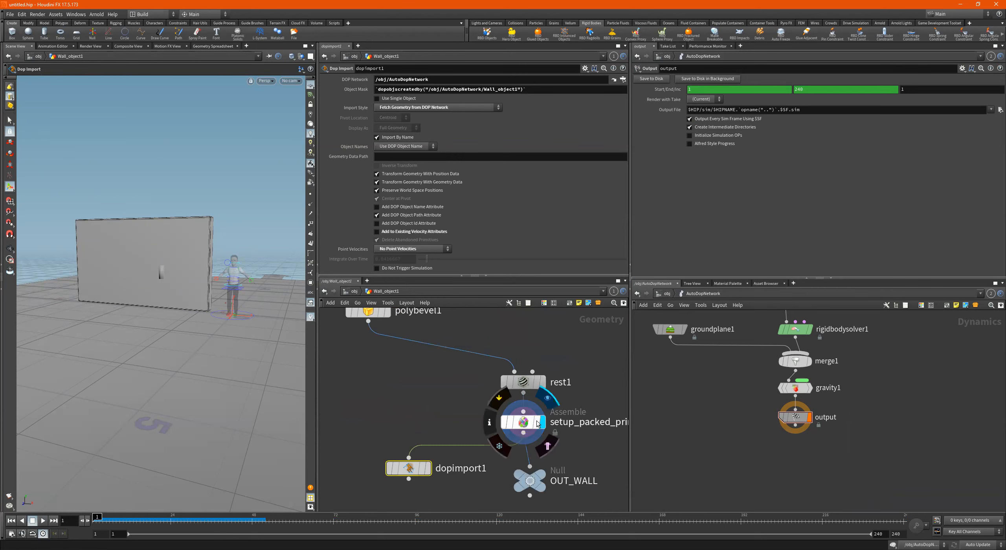
{"action": "mouse_move", "coordinate": [398, 466]}
{"action": "scroll", "coordinate": [511, 475], "scroll_direction": "down", "scroll_amount": 2}
{"action": "scroll", "coordinate": [515, 475], "scroll_direction": "up", "scroll_amount": 3}
{"action": "middle_click_drag", "start_coordinate": [590, 465], "coordinate": [551, 447]}
{"action": "left_click_drag", "start_coordinate": [483, 469], "coordinate": [475, 463]}
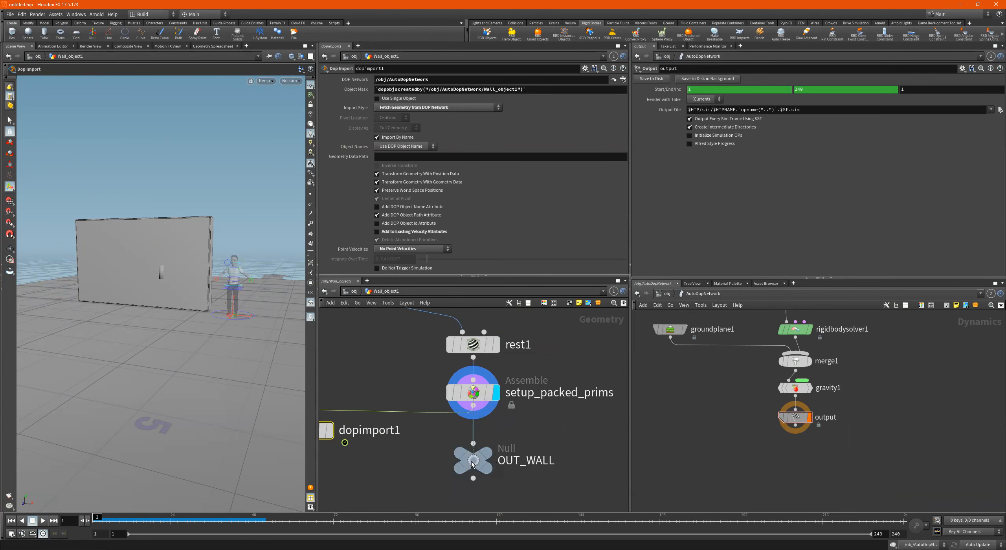
- Bypass dopimport1 and disconnect it from setup_packed_prims
{"action": "scroll", "coordinate": [668, 418], "scroll_direction": "down", "scroll_amount": 3}
{"action": "middle_click_drag", "start_coordinate": [667, 418], "coordinate": [688, 485]}
{"action": "scroll", "coordinate": [710, 349], "scroll_direction": "up", "scroll_amount": 3}
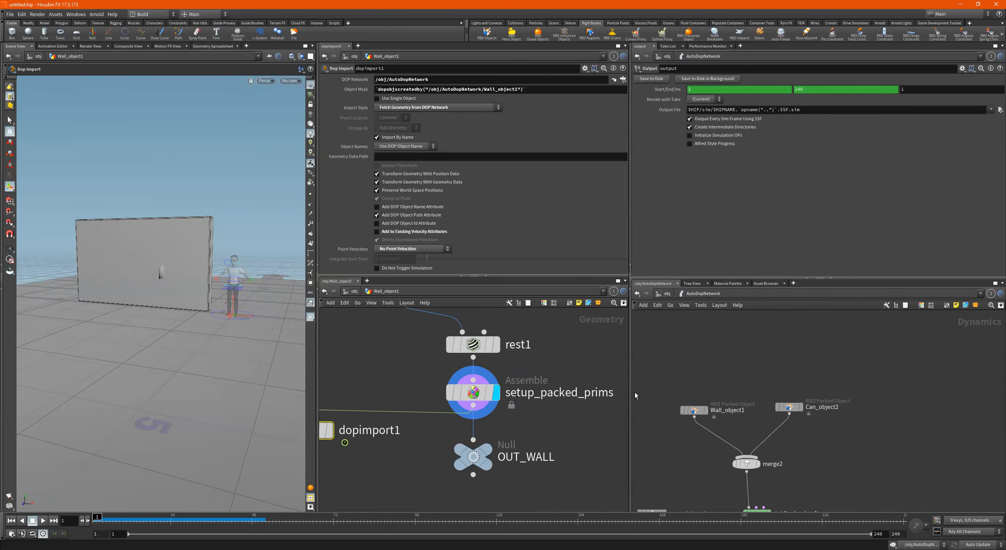
{"action": "scroll", "coordinate": [416, 436], "scroll_direction": "down", "scroll_amount": 2}
{"action": "middle_click_drag", "start_coordinate": [417, 436], "coordinate": [552, 421]}
{"action": "scroll", "coordinate": [552, 421], "scroll_direction": "up", "scroll_amount": 2}
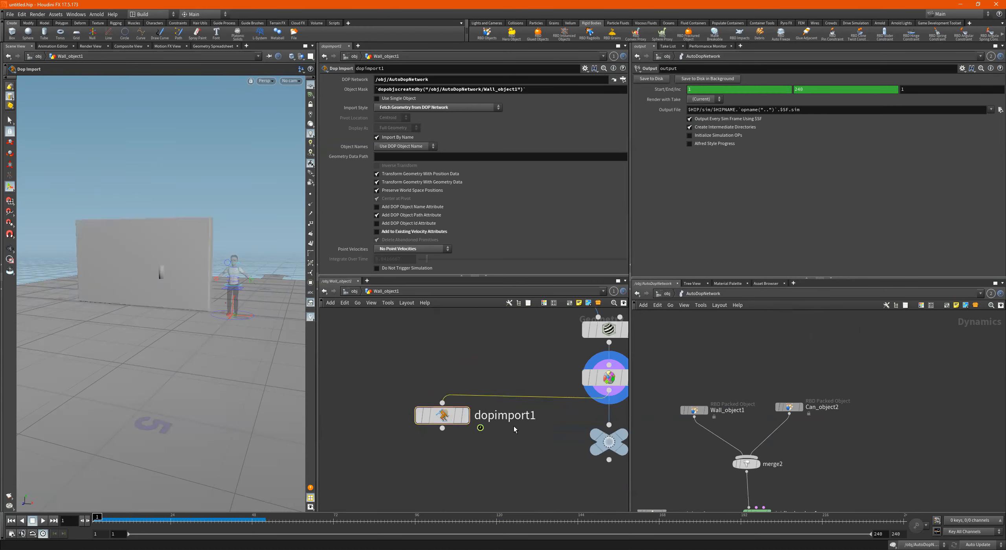
{"action": "left_click", "coordinate": [419, 415]}
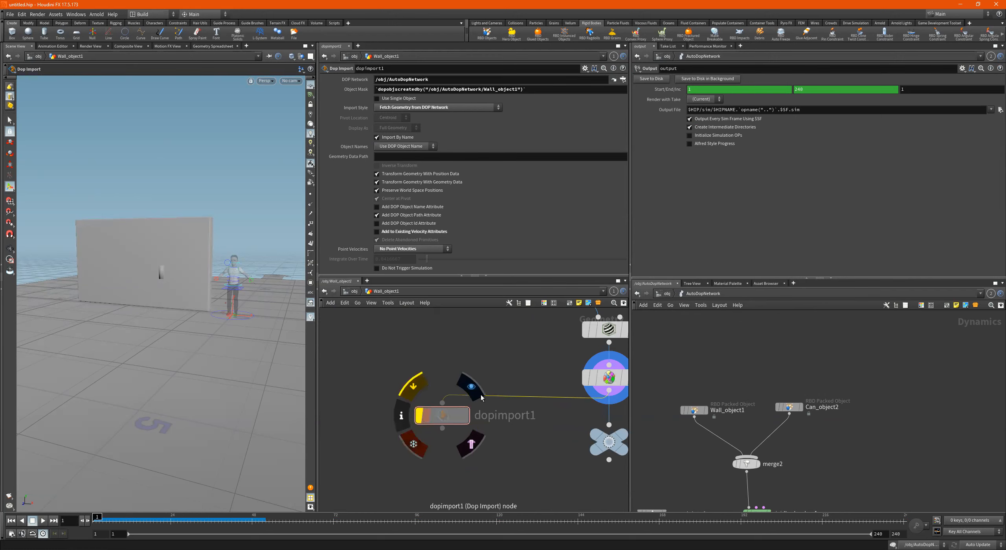
{"action": "key", "text": "Delete"}
- Select the Wall_object1 node in AutoDopNetwork and confirm /obj/Wall_object1/OUT_WALL as its SOP Path in the operator chooser
{"action": "middle_click_drag", "start_coordinate": [551, 434], "coordinate": [443, 480]}
{"action": "scroll", "coordinate": [519, 420], "scroll_direction": "down", "scroll_amount": 3}
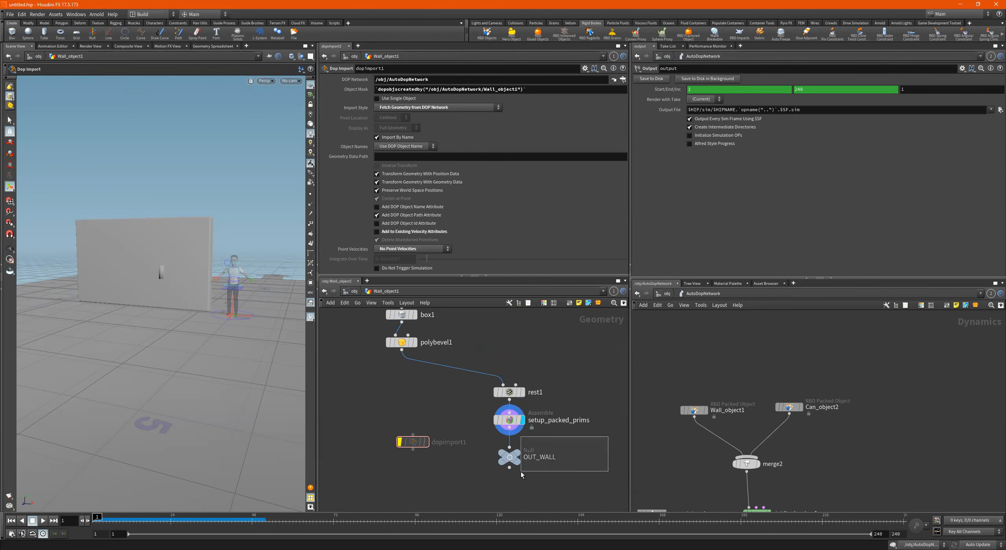
{"action": "left_click", "coordinate": [510, 457]}
{"action": "left_click", "coordinate": [694, 411]}
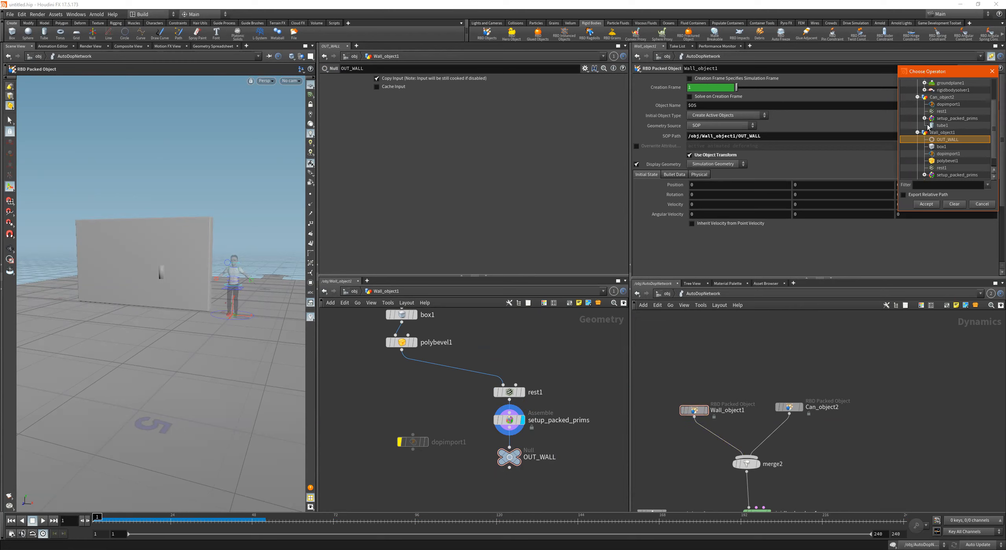
{"action": "left_click", "coordinate": [949, 133]}
{"action": "left_click", "coordinate": [949, 140]}
{"action": "left_click", "coordinate": [927, 203]}
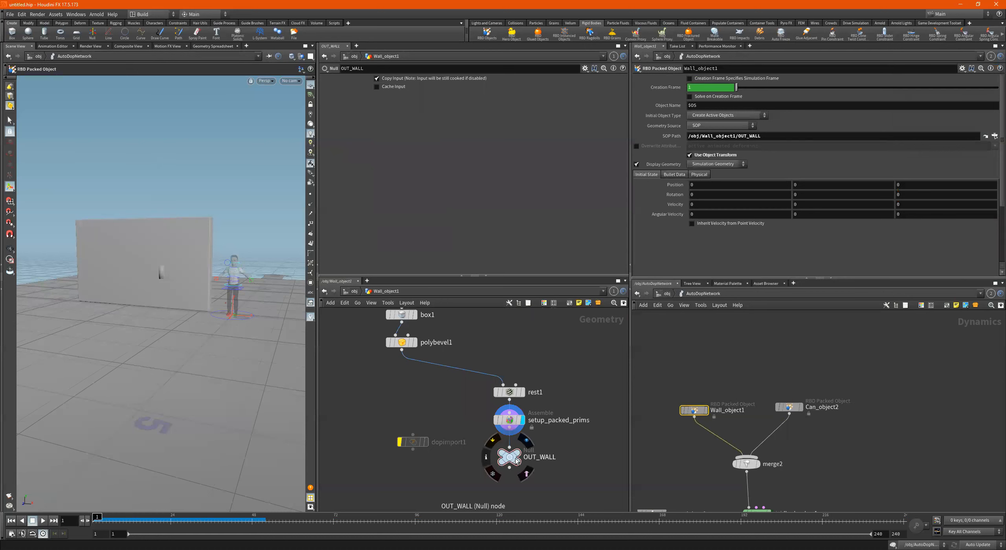
- Replace Wall_object1's SOP Path with the relative reference ../../Wall_object1/OUT_WALL, and undo the replacement
{"action": "scroll", "coordinate": [828, 427], "scroll_direction": "down", "scroll_amount": 3}
{"action": "middle_click_drag", "start_coordinate": [839, 434], "coordinate": [848, 382]}
{"action": "left_click_drag", "start_coordinate": [509, 457], "coordinate": [734, 137]}
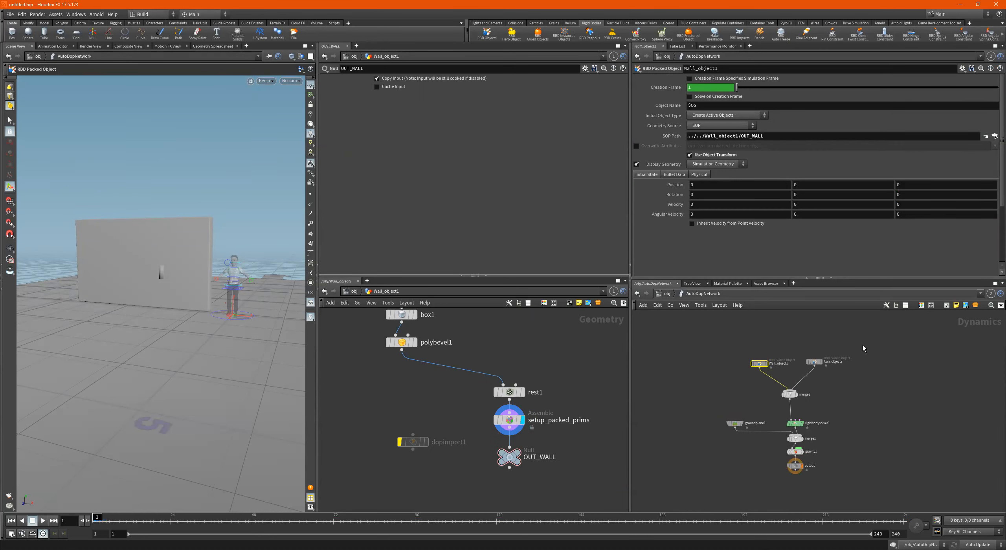
{"action": "key", "text": "ctrl+z"}
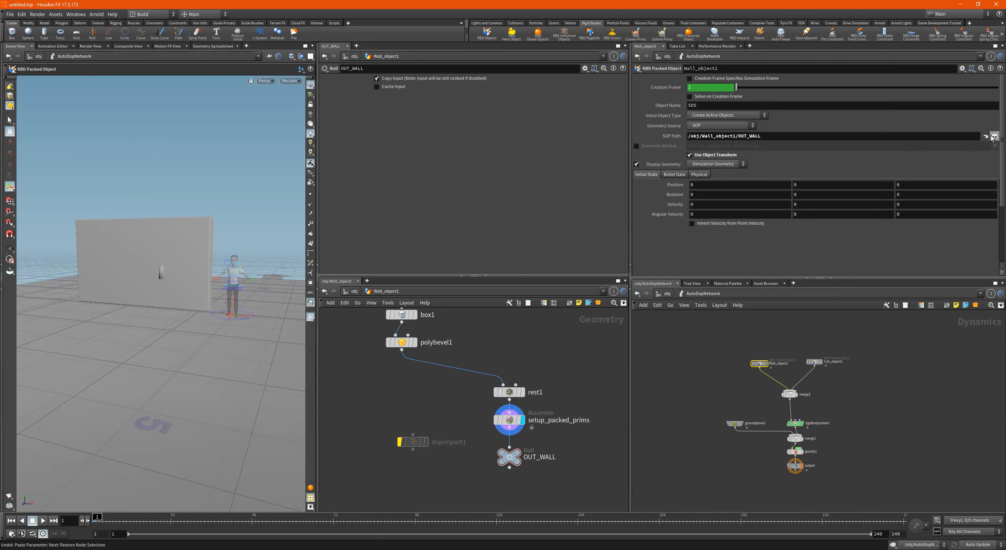
- Play the simulation with the absolute SOP path and rewind it to the first frame
{"action": "left_click", "coordinate": [42, 522]}
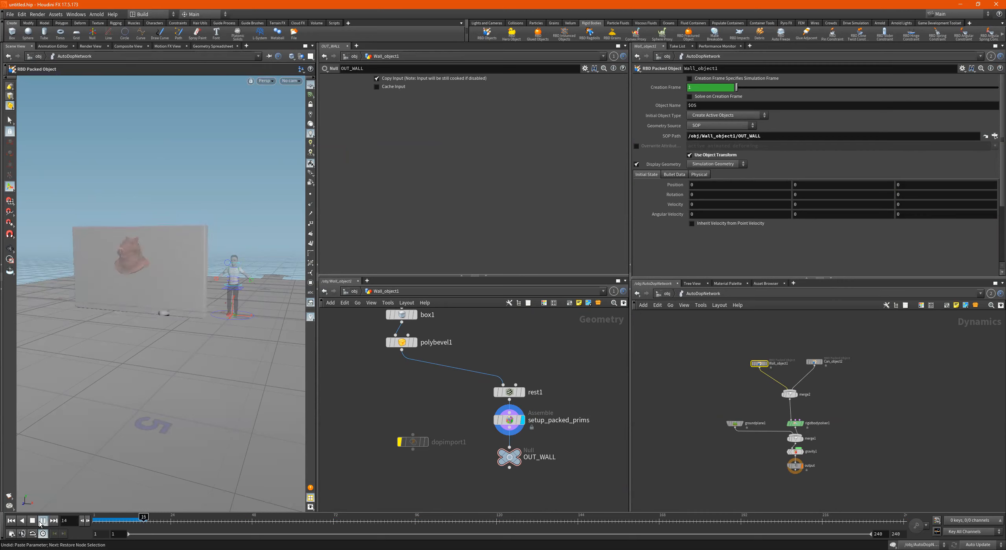
{"action": "left_click", "coordinate": [33, 523]}
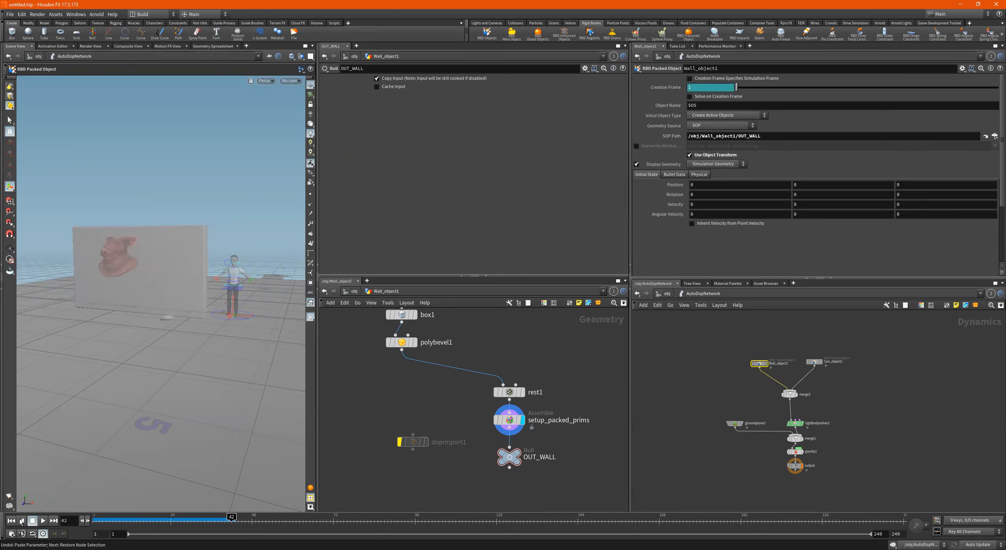
{"action": "left_click", "coordinate": [11, 521]}
- Set Wall_object1's SOP Path to the relative ../../Wall_object1/OUT_WALL, play the simulation and rewind it
{"action": "left_click_drag", "start_coordinate": [783, 138], "coordinate": [784, 137]}
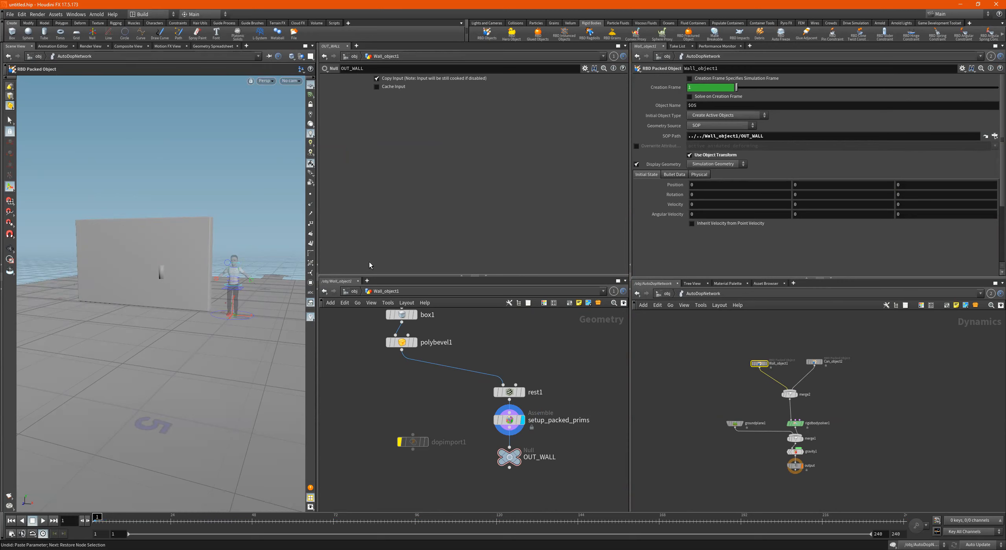
{"action": "left_click", "coordinate": [43, 521]}
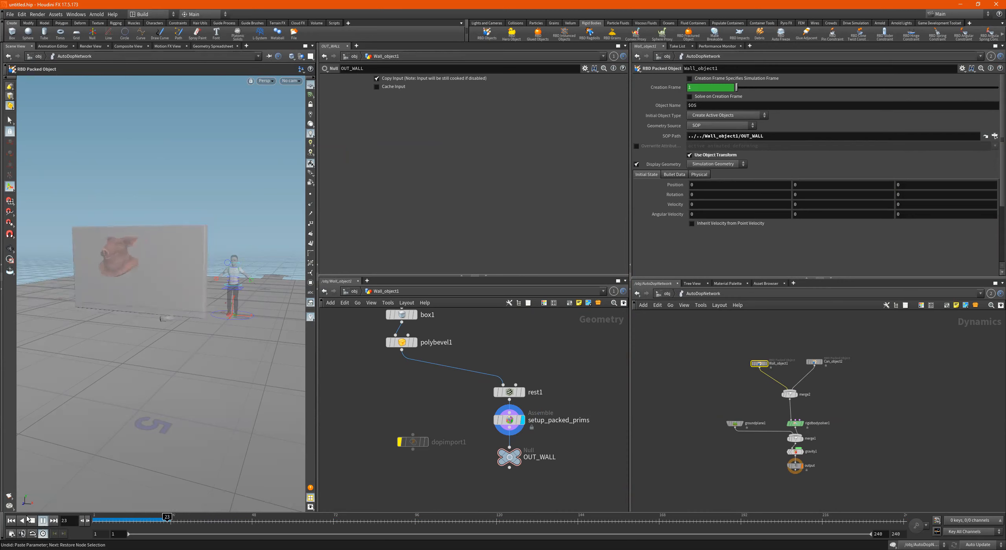
{"action": "left_click", "coordinate": [11, 522]}
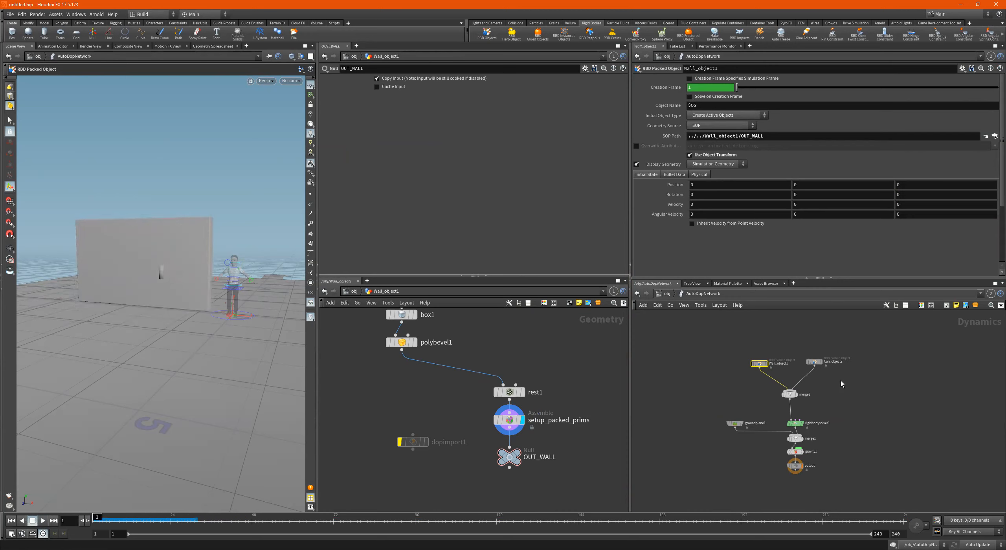
- Select the Can_object2 node in AutoDopNetwork and enter the Can_object2 geometry network in the object pane
{"action": "scroll", "coordinate": [849, 382], "scroll_direction": "up", "scroll_amount": 3}
{"action": "left_click", "coordinate": [794, 360]}
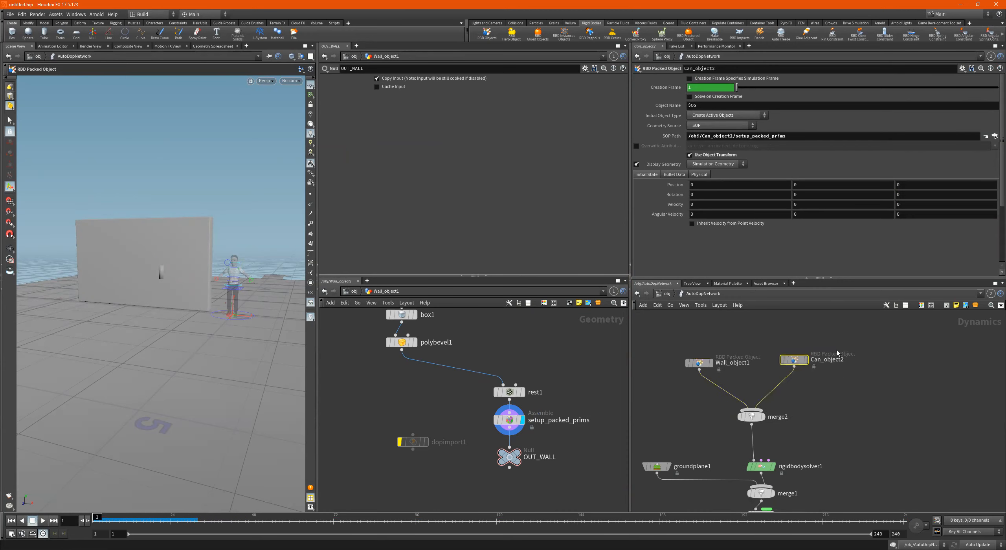
{"action": "scroll", "coordinate": [434, 423], "scroll_direction": "down", "scroll_amount": 3}
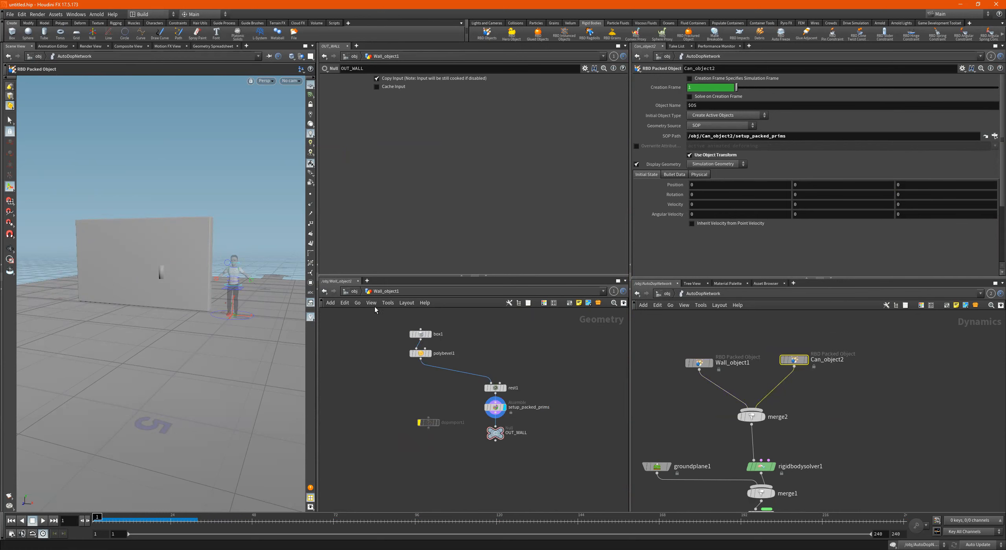
{"action": "left_click", "coordinate": [351, 293]}
{"action": "double_click", "coordinate": [464, 370]}
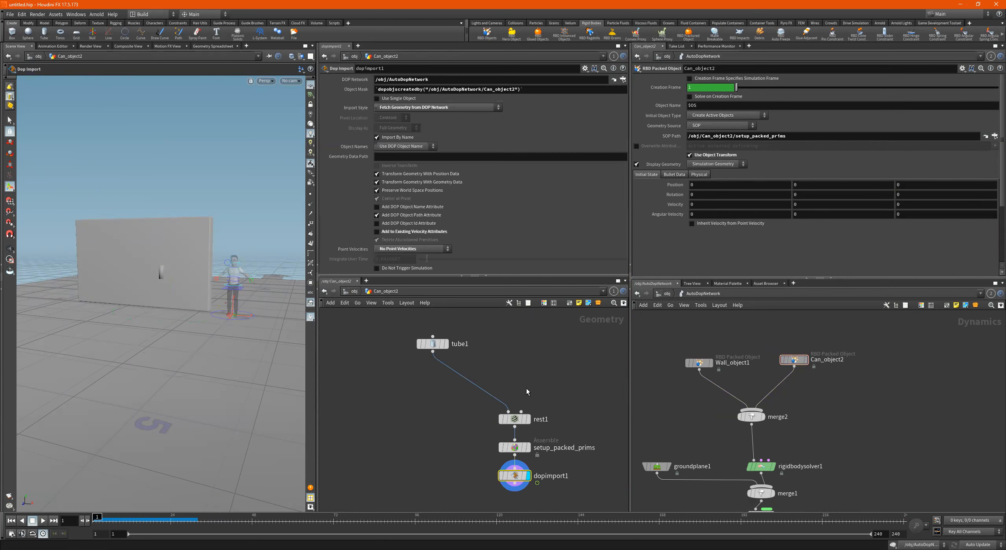
- Move dopimport1 aside in Can_object2, add a null node beneath setup_packed_prims and wire setup_packed_prims into it
{"action": "scroll", "coordinate": [532, 469], "scroll_direction": "up", "scroll_amount": 1}
{"action": "scroll", "coordinate": [575, 473], "scroll_direction": "down", "scroll_amount": 2}
{"action": "middle_click_drag", "start_coordinate": [565, 480], "coordinate": [584, 458]}
{"action": "scroll", "coordinate": [557, 468], "scroll_direction": "up", "scroll_amount": 2}
{"action": "left_click_drag", "start_coordinate": [544, 453], "coordinate": [374, 453]}
{"action": "key", "text": "Tab"}
{"action": "type", "text": "null"}
{"action": "key", "text": "Return"}
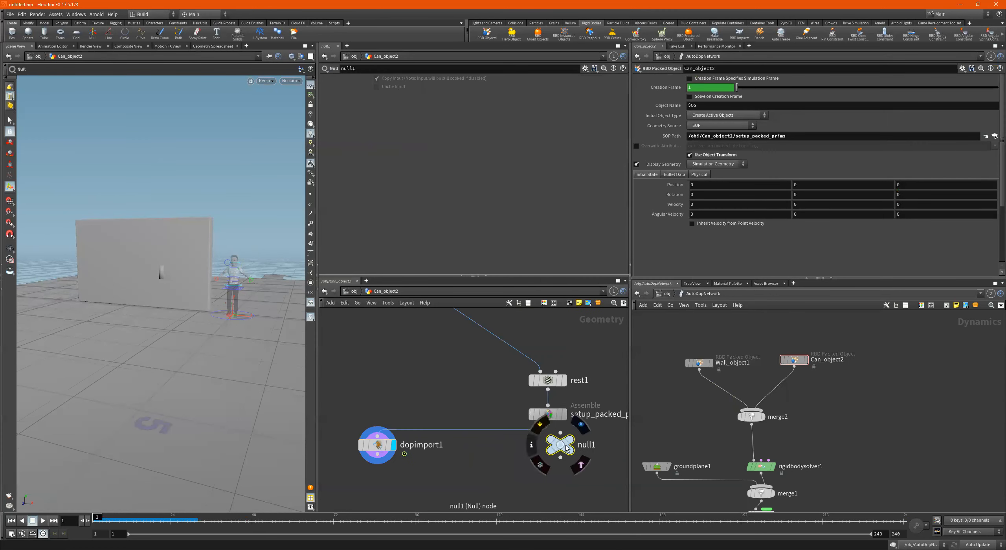
{"action": "left_click_drag", "start_coordinate": [561, 446], "coordinate": [545, 467]}
{"action": "left_click", "coordinate": [548, 424]}
{"action": "left_click", "coordinate": [548, 454]}
- Rename the new null node in Can_object2 to OUT_CAN
{"action": "double_click", "coordinate": [575, 467]}
{"action": "type", "text": "OU"}
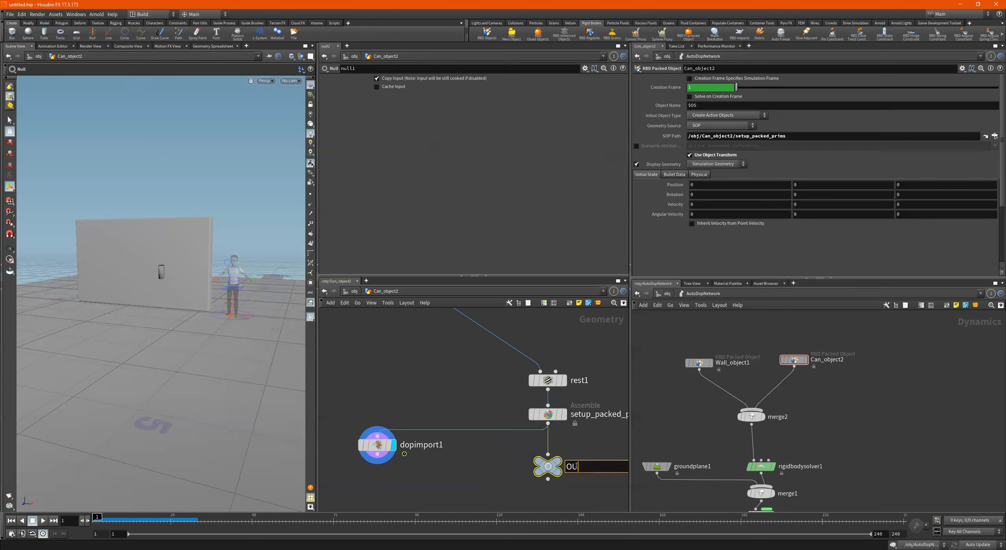
{"action": "type", "text": "T_CAN"}
{"action": "key", "text": "Return"}
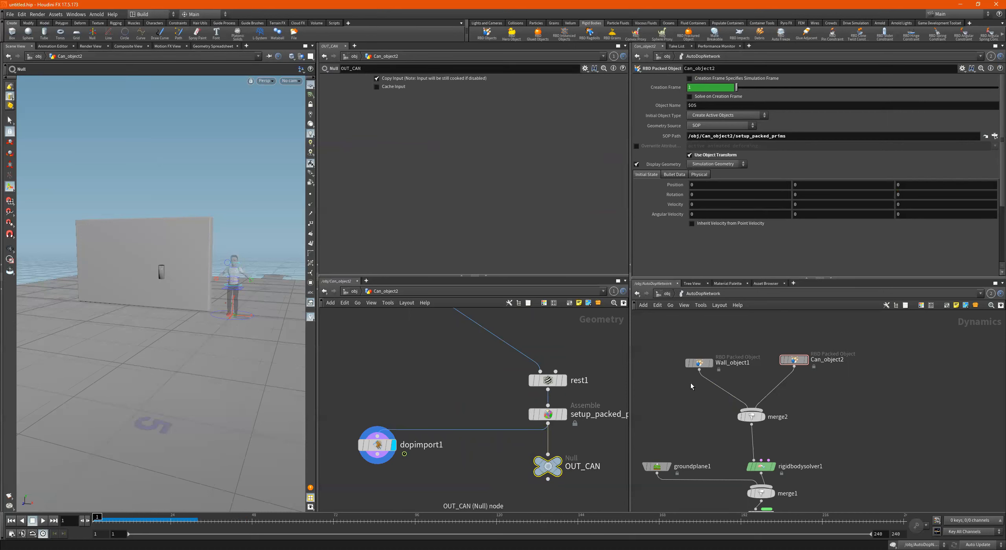
- Set the Can_object2 dynamics node's SOP Path to ../../Can_object2/OUT_CAN, play the simulation and rewind it
{"action": "left_click", "coordinate": [794, 360]}
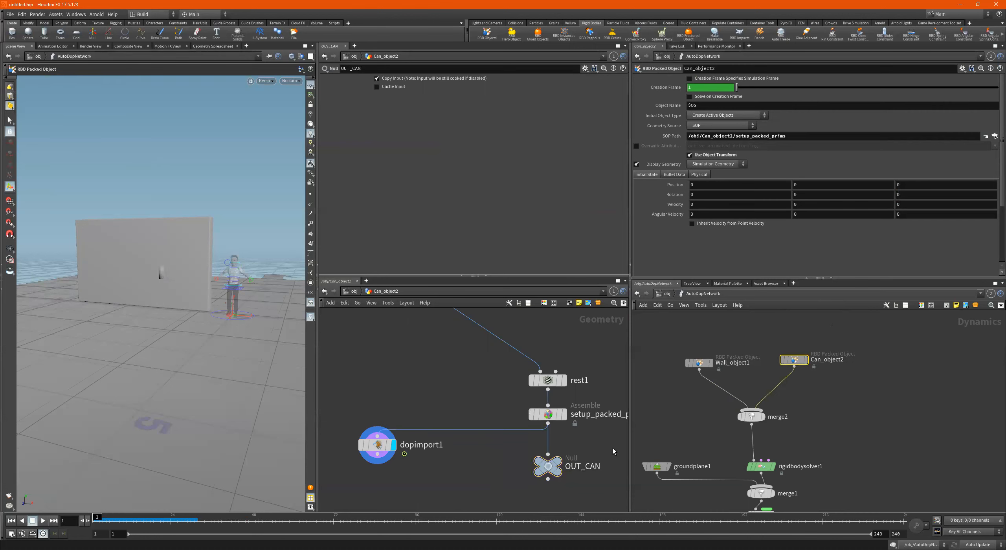
{"action": "left_click_drag", "start_coordinate": [557, 468], "coordinate": [780, 137]}
{"action": "left_click", "coordinate": [43, 522]}
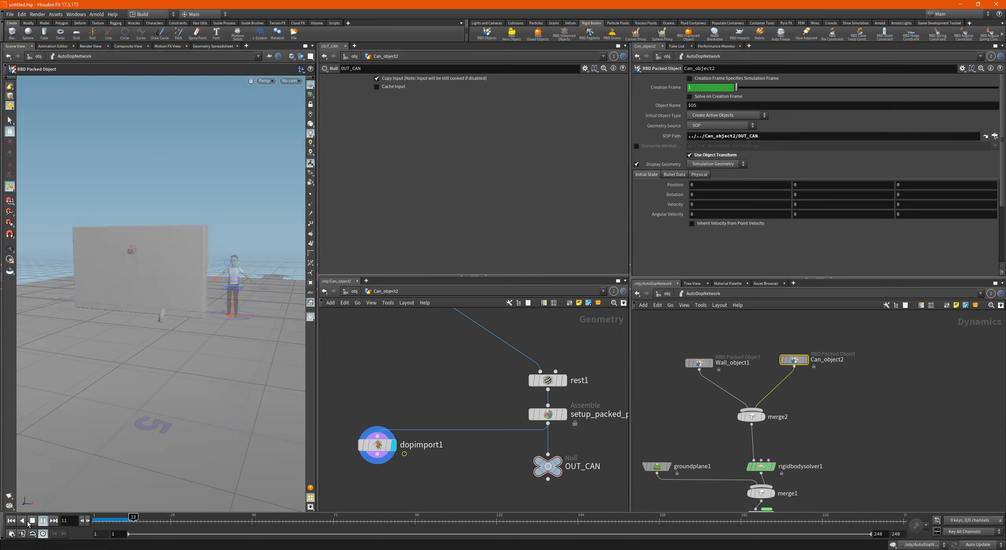
{"action": "left_click", "coordinate": [11, 521]}
- Add a Transform node in Can_object2 and insert it between tube1 and rest1
{"action": "left_click_drag", "start_coordinate": [161, 279], "coordinate": [181, 281]}
{"action": "middle_click_drag", "start_coordinate": [182, 282], "coordinate": [199, 281]}
{"action": "scroll", "coordinate": [473, 383], "scroll_direction": "down", "scroll_amount": 2}
{"action": "middle_click_drag", "start_coordinate": [460, 375], "coordinate": [527, 393]}
{"action": "scroll", "coordinate": [559, 373], "scroll_direction": "up", "scroll_amount": 2}
{"action": "left_click", "coordinate": [545, 388]}
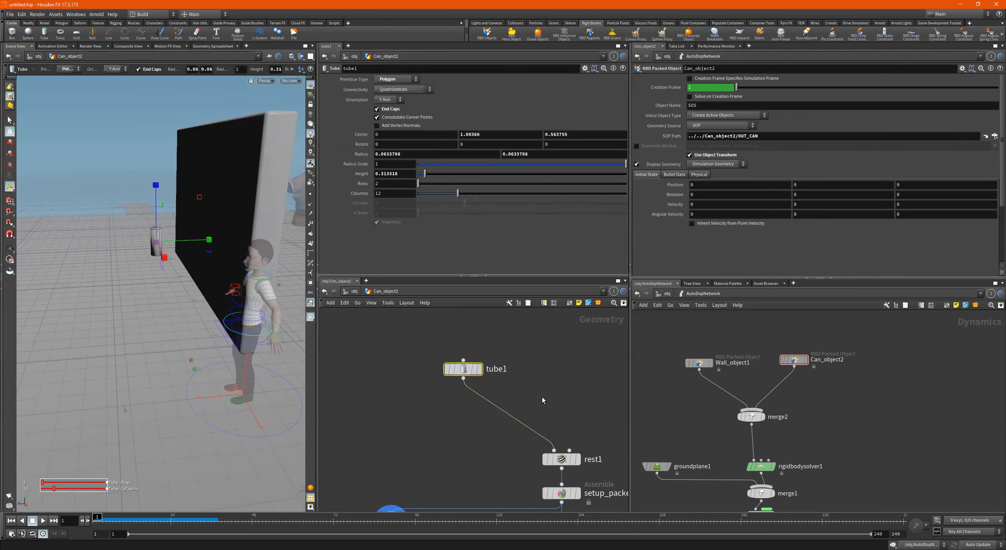
{"action": "key", "text": "Tab"}
{"action": "type", "text": "transfor"}
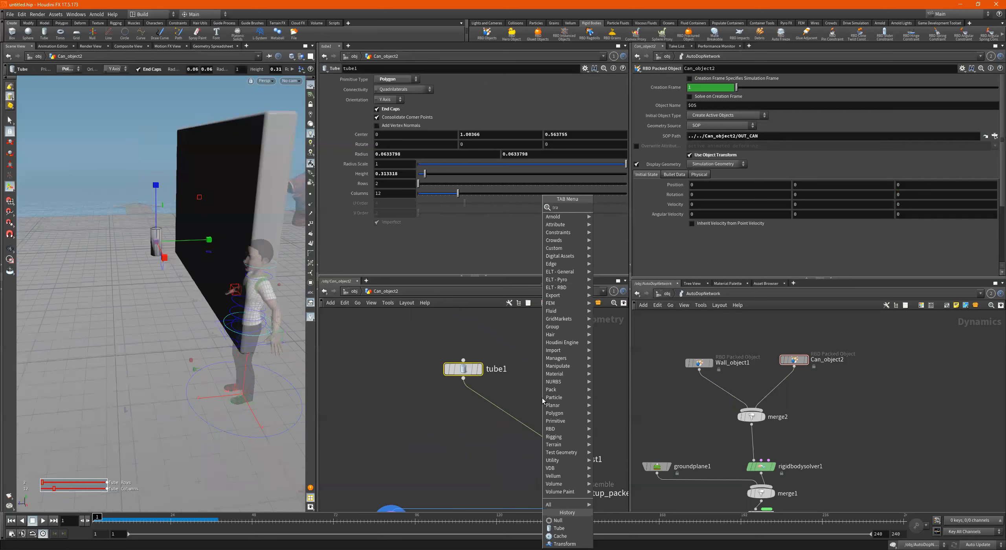
{"action": "key", "text": "Return"}
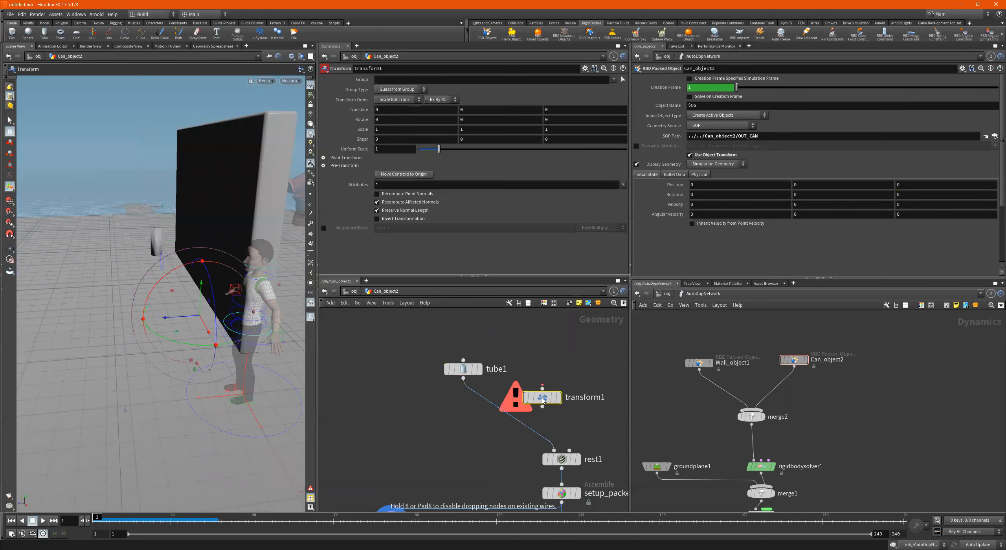
{"action": "left_click", "coordinate": [465, 404]}
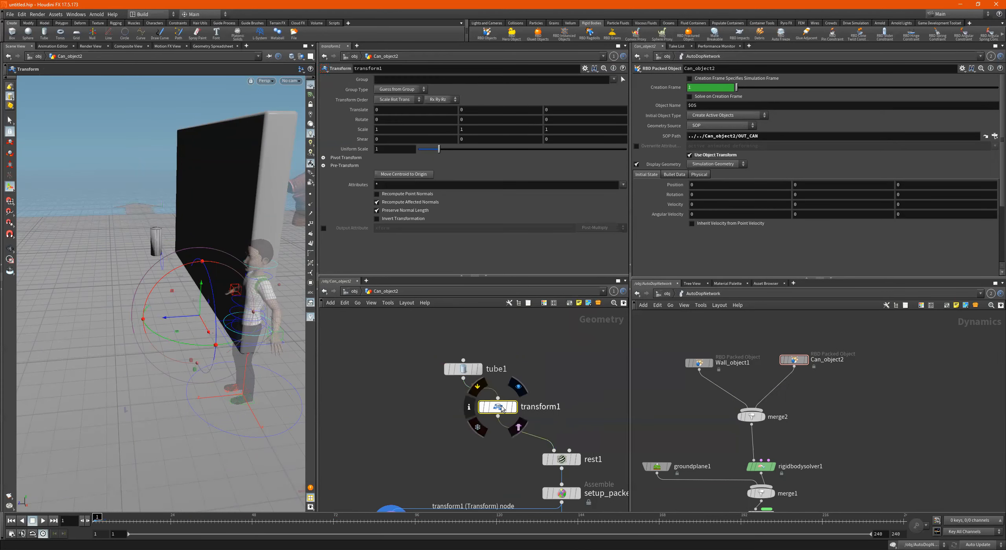
{"action": "left_click_drag", "start_coordinate": [177, 270], "coordinate": [239, 276], "text": "alt"}
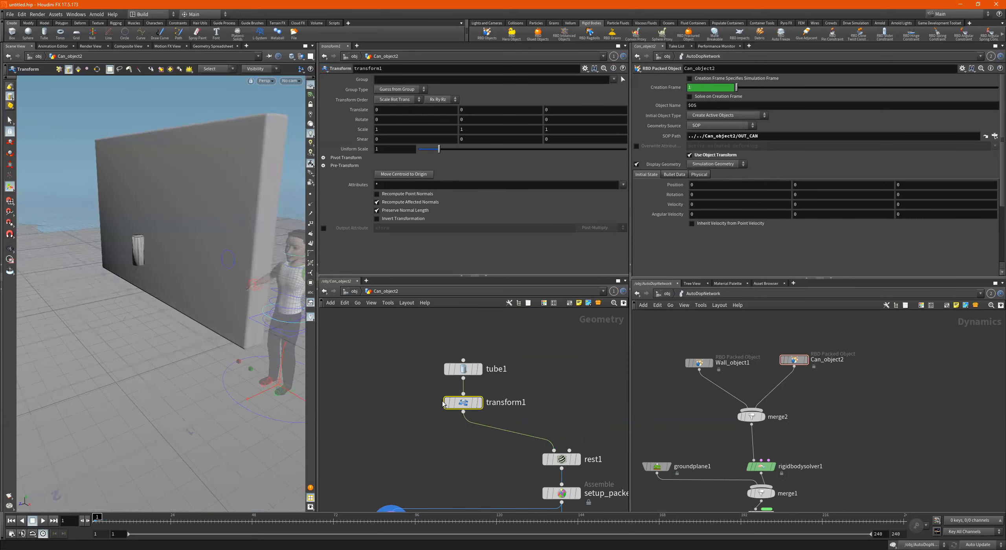
- Bypass transform1 and set tube1's X rotation to 47.4
{"action": "left_click", "coordinate": [447, 403]}
{"action": "left_click", "coordinate": [460, 369]}
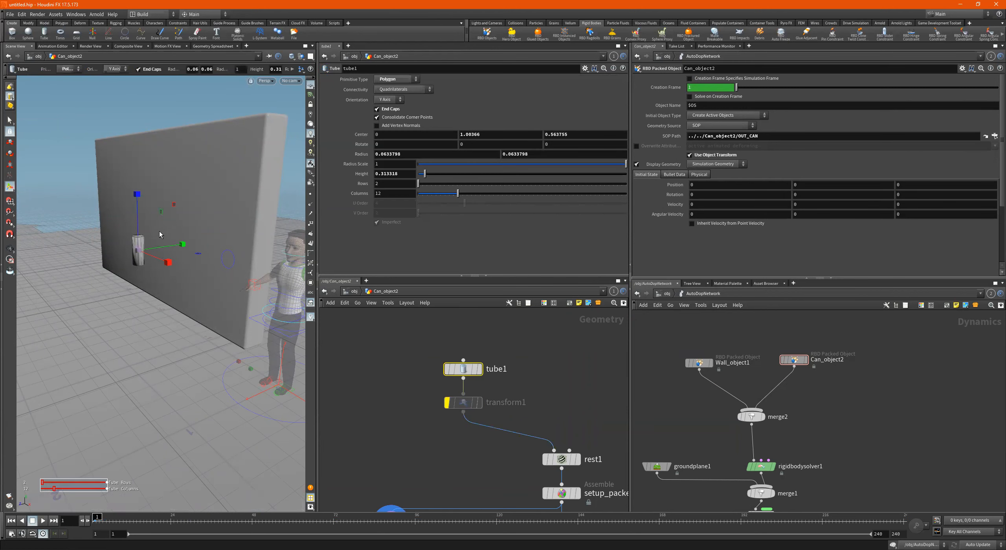
{"action": "middle_click_drag", "start_coordinate": [400, 143], "coordinate": [280, 4]}
{"action": "middle_click_drag", "start_coordinate": [388, 159], "coordinate": [388, 159]}
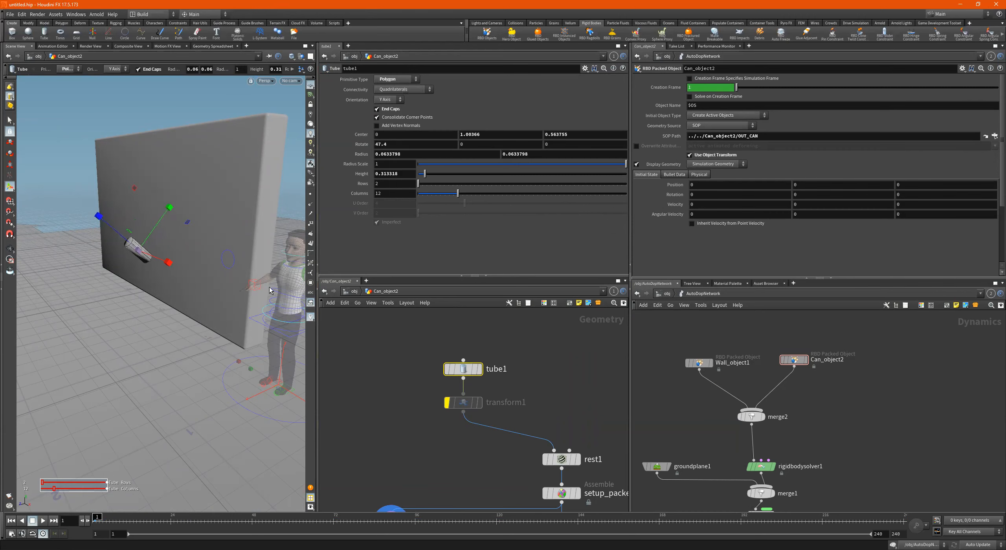
- Switch transform1's bypass off and back on in the Can_object2 network
{"action": "scroll", "coordinate": [530, 366], "scroll_direction": "down", "scroll_amount": 5}
{"action": "middle_click_drag", "start_coordinate": [519, 400], "coordinate": [512, 366]}
{"action": "scroll", "coordinate": [512, 365], "scroll_direction": "up", "scroll_amount": 3}
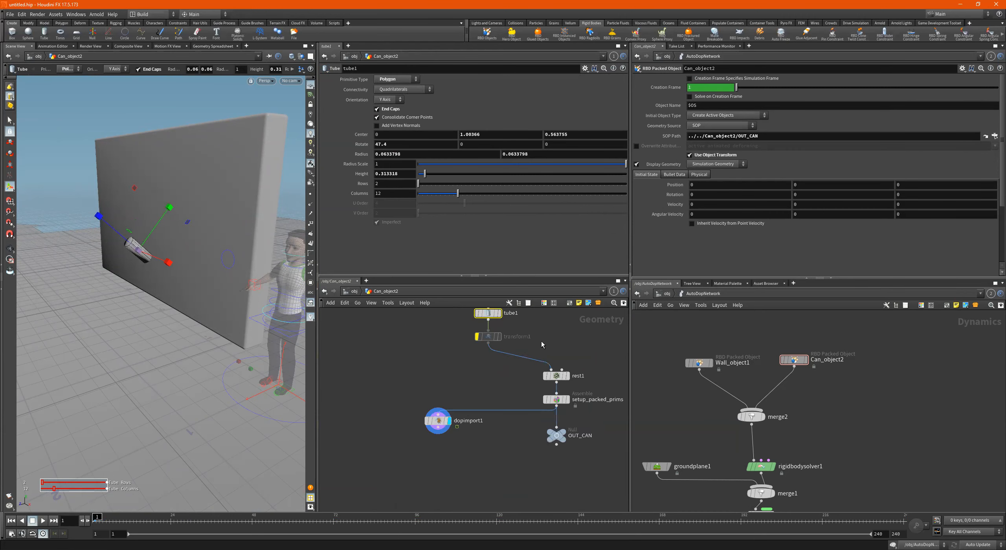
{"action": "middle_click_drag", "start_coordinate": [512, 332], "coordinate": [534, 356]}
{"action": "scroll", "coordinate": [533, 356], "scroll_direction": "up", "scroll_amount": 1}
{"action": "left_click", "coordinate": [503, 362]}
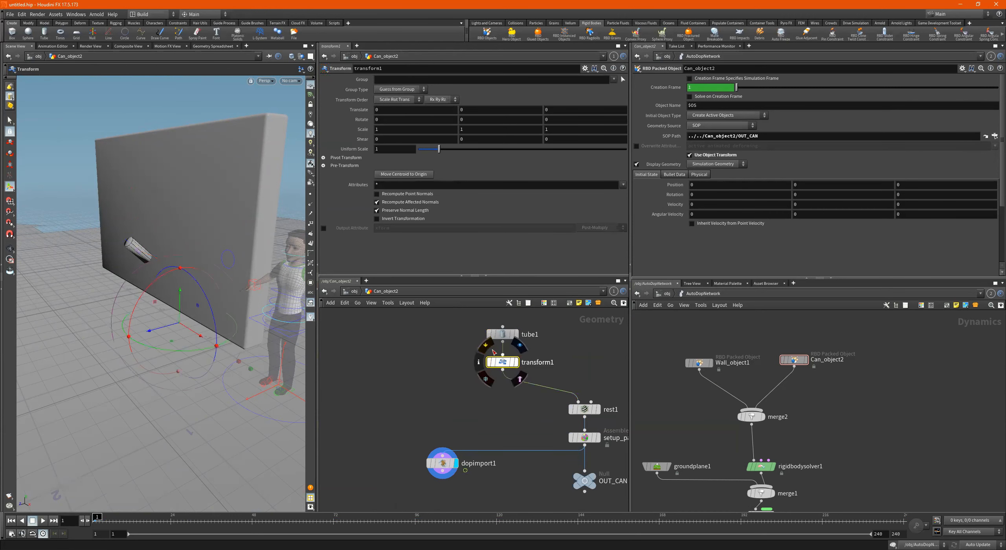
{"action": "left_click", "coordinate": [490, 362]}
- Select the output node in AutoDopNetwork and tube1 in Can_object2, and play the simulation with the tilted can before rewinding
{"action": "scroll", "coordinate": [843, 404], "scroll_direction": "down", "scroll_amount": 3}
{"action": "scroll", "coordinate": [829, 464], "scroll_direction": "up", "scroll_amount": 2}
{"action": "middle_click_drag", "start_coordinate": [829, 464], "coordinate": [822, 421]}
{"action": "scroll", "coordinate": [821, 421], "scroll_direction": "up", "scroll_amount": 2}
{"action": "left_click", "coordinate": [754, 462]}
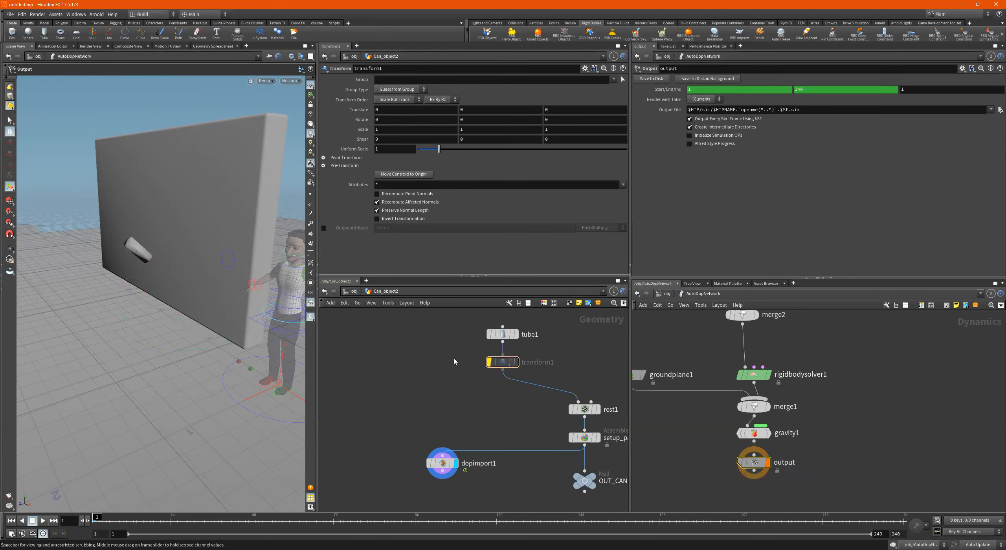
{"action": "left_click", "coordinate": [501, 335]}
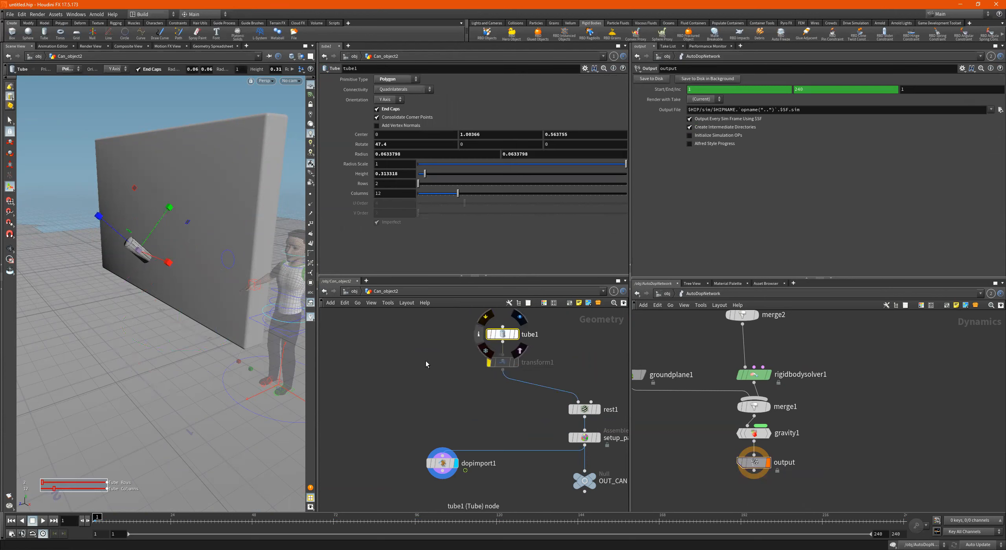
{"action": "left_click", "coordinate": [42, 522]}
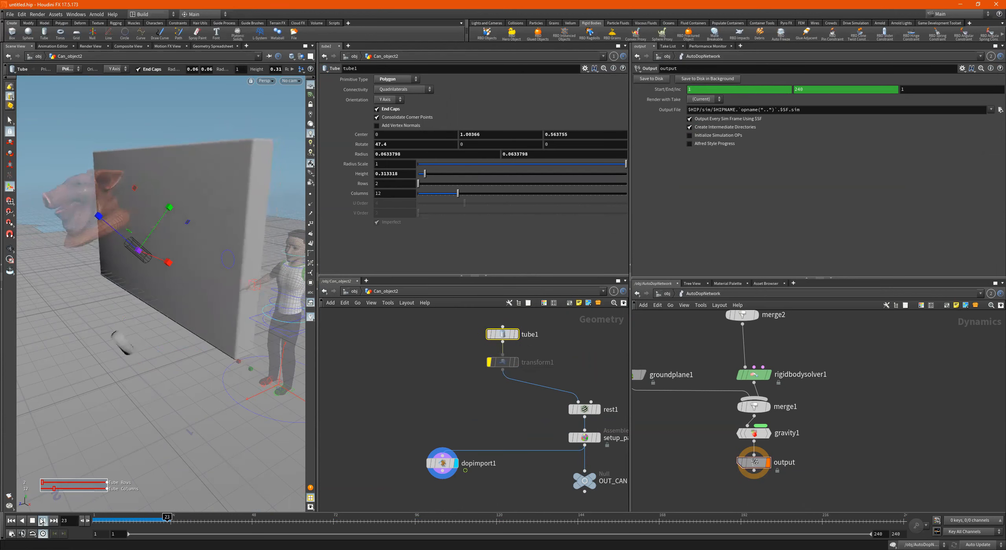
{"action": "left_click", "coordinate": [32, 522]}
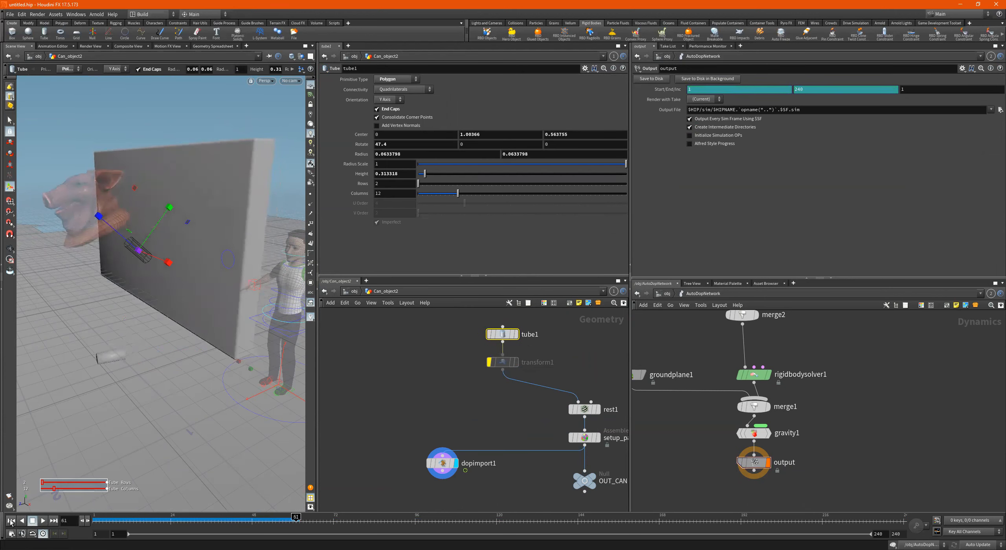
{"action": "left_click", "coordinate": [11, 521]}
- Turn off the bypass on transform1 and select the node to display its settings
{"action": "left_click", "coordinate": [490, 362]}
{"action": "left_click", "coordinate": [500, 365]}
{"action": "scroll", "coordinate": [115, 308], "scroll_direction": "down", "scroll_amount": 3}
{"action": "left_click_drag", "start_coordinate": [114, 307], "coordinate": [177, 292], "text": "alt"}
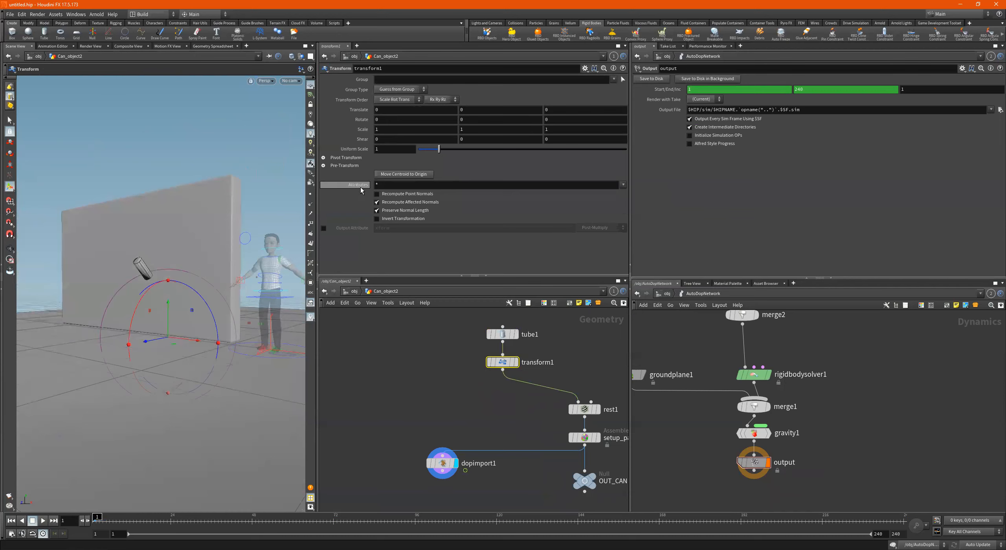
- Expand transform1's pivot settings and set Pivot Translate to 0, 1.00366, 0.563755 at the can's centre
{"action": "left_click_drag", "start_coordinate": [204, 220], "coordinate": [189, 252]}
{"action": "left_click", "coordinate": [323, 158]}
{"action": "middle_click_drag", "start_coordinate": [412, 169], "coordinate": [377, 169]}
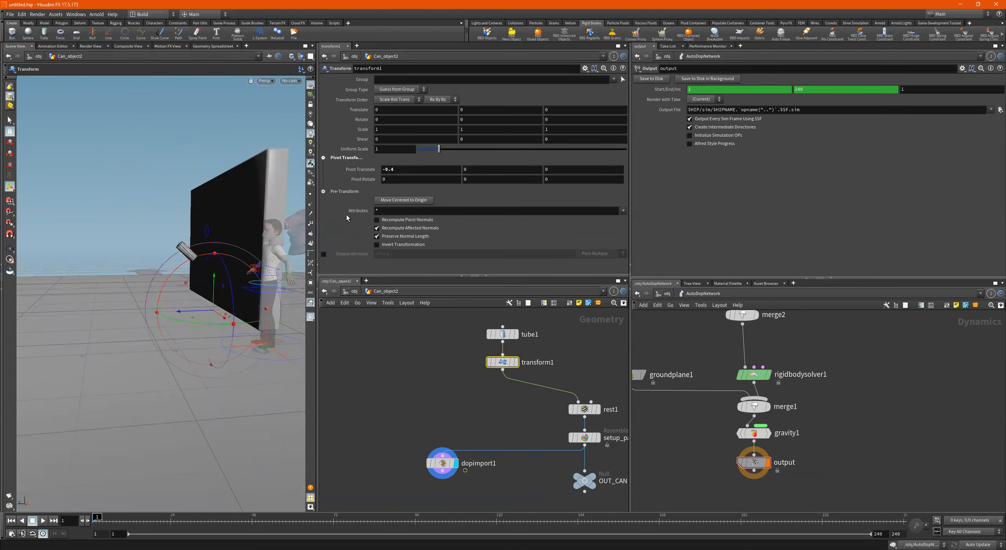
{"action": "right_click", "coordinate": [369, 171]}
{"action": "key", "text": "Escape"}
{"action": "left_click", "coordinate": [406, 201]}
{"action": "key", "text": "Escape"}
- Move the can with transform1 by about 0.27 in Y and 0.04 in Z, then play the simulation and rewind it
{"action": "left_click_drag", "start_coordinate": [218, 266], "coordinate": [138, 240]}
{"action": "key", "text": "t"}
{"action": "left_click_drag", "start_coordinate": [165, 249], "coordinate": [55, 201], "text": "alt"}
{"action": "left_click", "coordinate": [43, 521]}
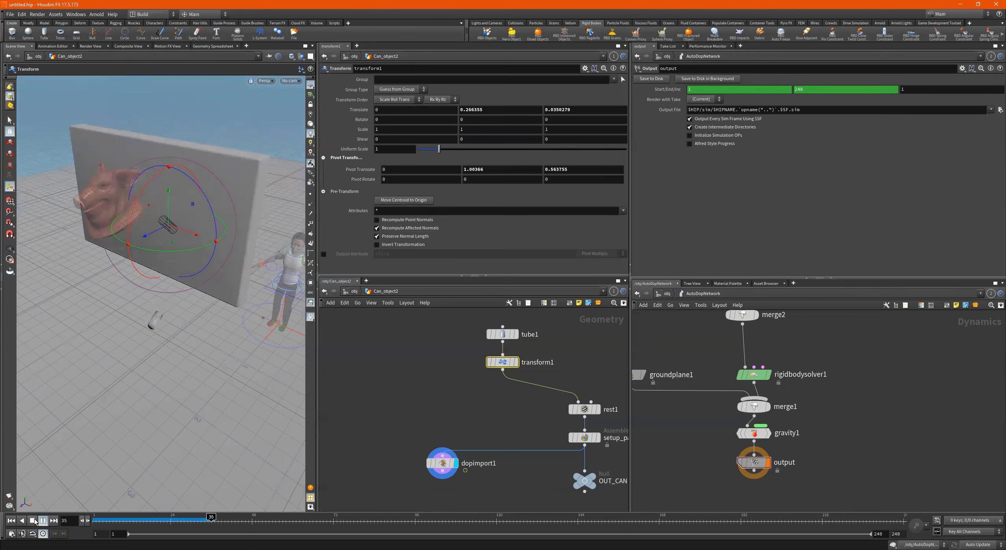
{"action": "left_click", "coordinate": [44, 521]}
{"action": "left_click", "coordinate": [11, 521]}
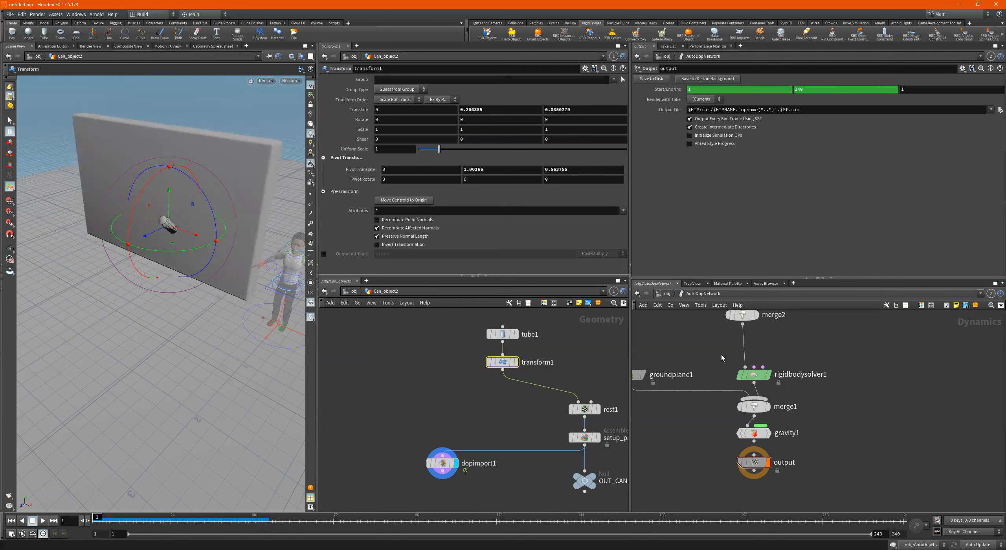
- Delete the dopimport1 node from the Can_object2 network
{"action": "scroll", "coordinate": [546, 432], "scroll_direction": "down", "scroll_amount": 2}
{"action": "middle_click_drag", "start_coordinate": [545, 431], "coordinate": [484, 427]}
{"action": "scroll", "coordinate": [484, 427], "scroll_direction": "up", "scroll_amount": 2}
{"action": "left_click_drag", "start_coordinate": [429, 430], "coordinate": [343, 480]}
{"action": "key", "text": "Delete"}
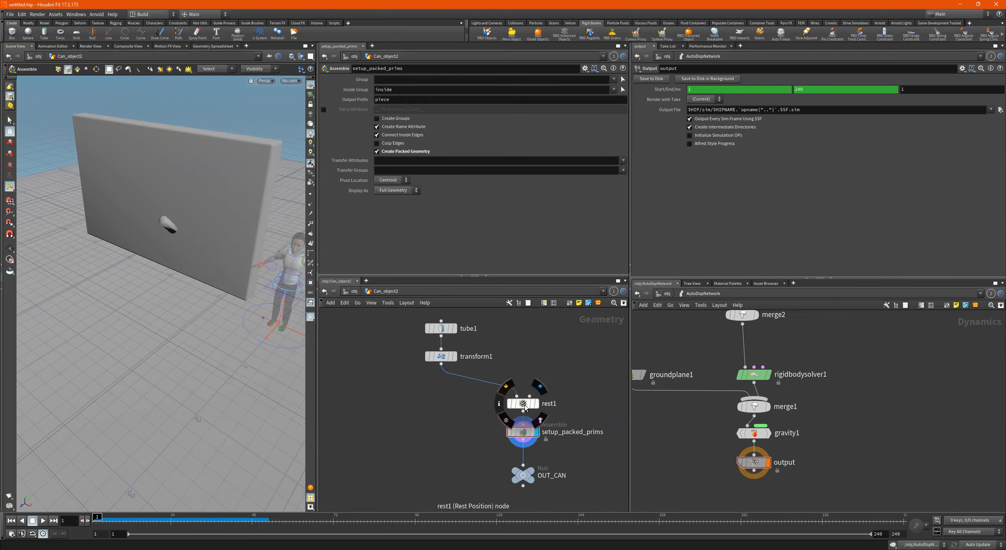
- Enter the testgeometry_pighead1 object and add a null node connected beneath its transform1
{"action": "left_click", "coordinate": [355, 291]}
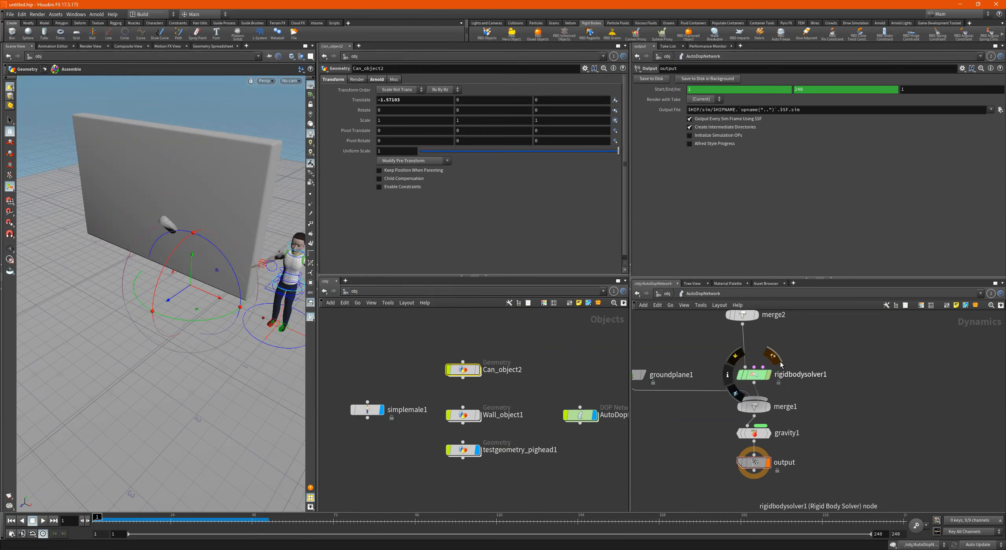
{"action": "double_click", "coordinate": [463, 451]}
{"action": "key", "text": "Tab"}
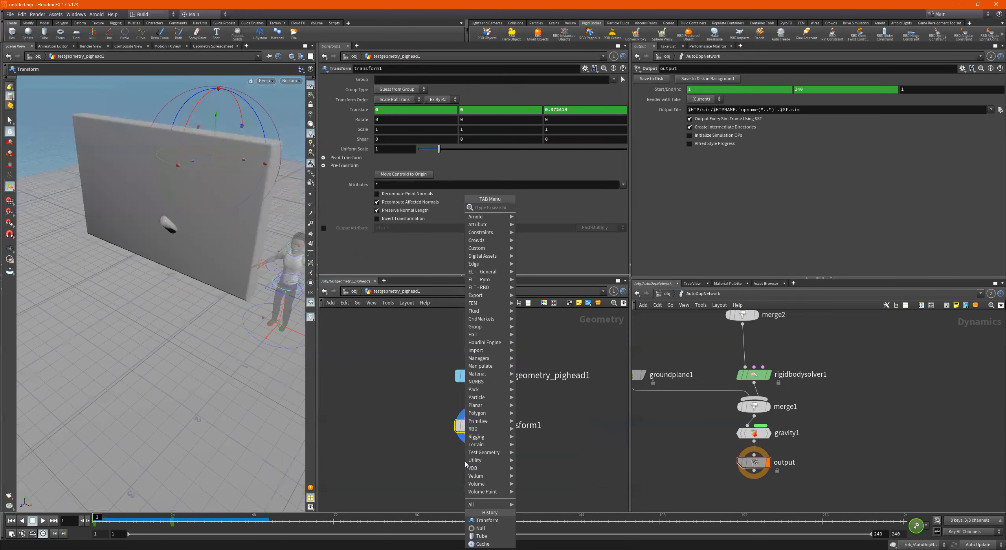
{"action": "type", "text": "null"}
{"action": "key", "text": "Return"}
{"action": "left_click_drag", "start_coordinate": [523, 452], "coordinate": [465, 490]}
{"action": "left_click_drag", "start_coordinate": [476, 435], "coordinate": [465, 477]}
{"action": "middle_click_drag", "start_coordinate": [502, 471], "coordinate": [508, 451]}
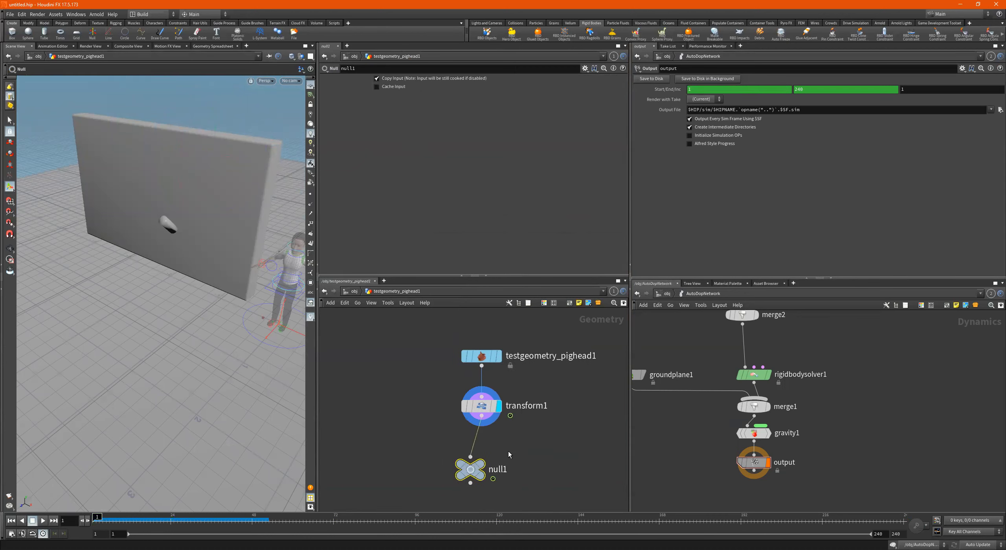
- Rename the pig head's new null node to OUT_PIGGY
{"action": "key", "text": "F2"}
{"action": "type", "text": "O"}
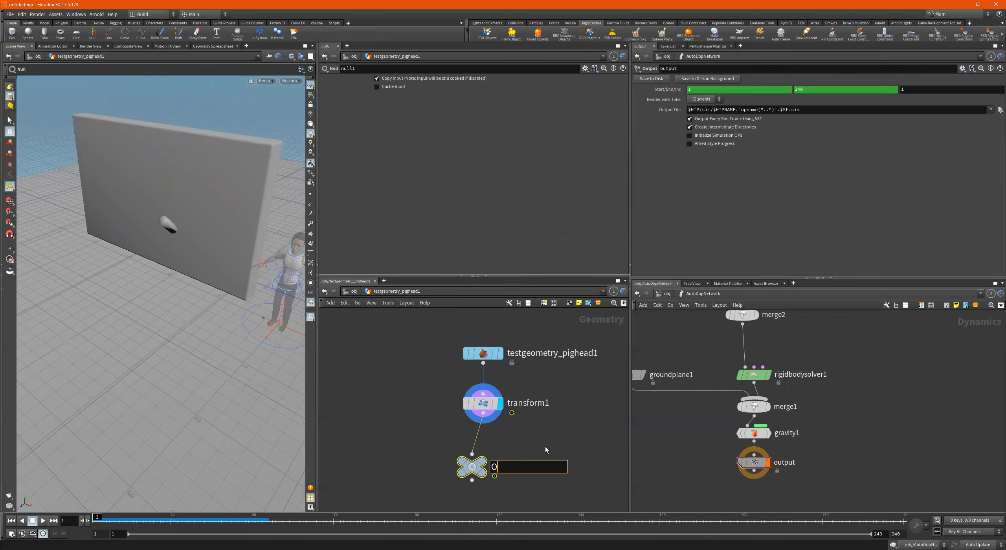
{"action": "type", "text": "UT_PIGGY"}
{"action": "key", "text": "Return"}
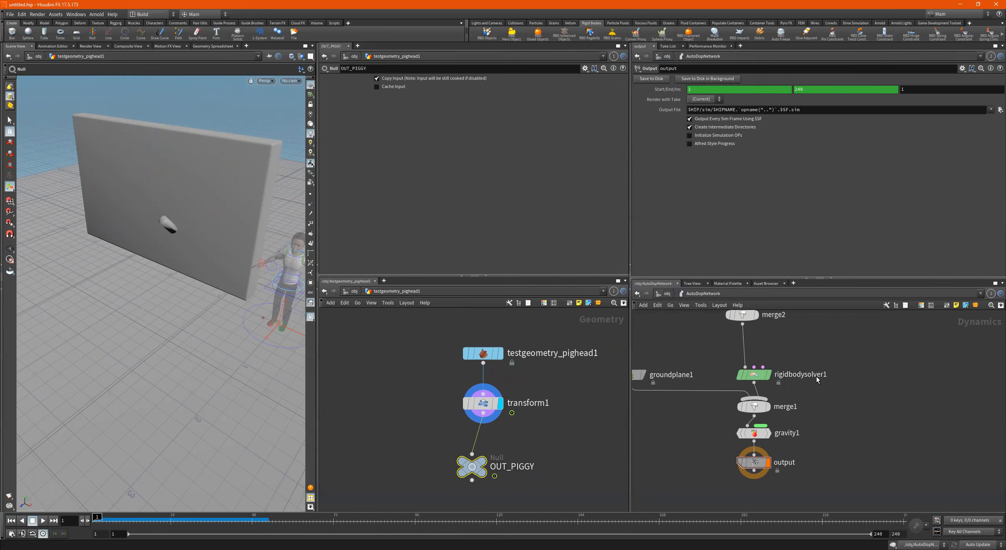
- Rearrange the nodes in AutoDopNetwork, repositioning the lower part of the chain and the Can_object2 node
{"action": "scroll", "coordinate": [816, 377], "scroll_direction": "down", "scroll_amount": 3}
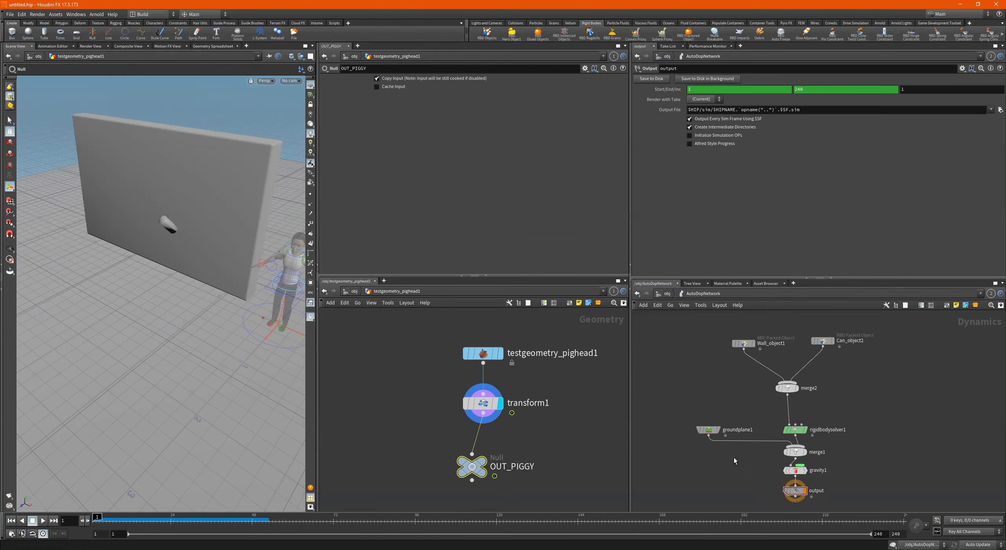
{"action": "scroll", "coordinate": [734, 457], "scroll_direction": "up", "scroll_amount": 3}
{"action": "scroll", "coordinate": [896, 451], "scroll_direction": "down", "scroll_amount": 3}
{"action": "middle_click_drag", "start_coordinate": [897, 451], "coordinate": [903, 406]}
{"action": "left_click_drag", "start_coordinate": [910, 401], "coordinate": [779, 495]}
{"action": "left_click_drag", "start_coordinate": [843, 403], "coordinate": [844, 436]}
{"action": "left_click_drag", "start_coordinate": [755, 383], "coordinate": [748, 402]}
{"action": "left_click", "coordinate": [788, 373]}
{"action": "middle_click_drag", "start_coordinate": [778, 384], "coordinate": [675, 479]}
{"action": "scroll", "coordinate": [782, 378], "scroll_direction": "up", "scroll_amount": 3}
{"action": "left_click_drag", "start_coordinate": [762, 393], "coordinate": [747, 391]}
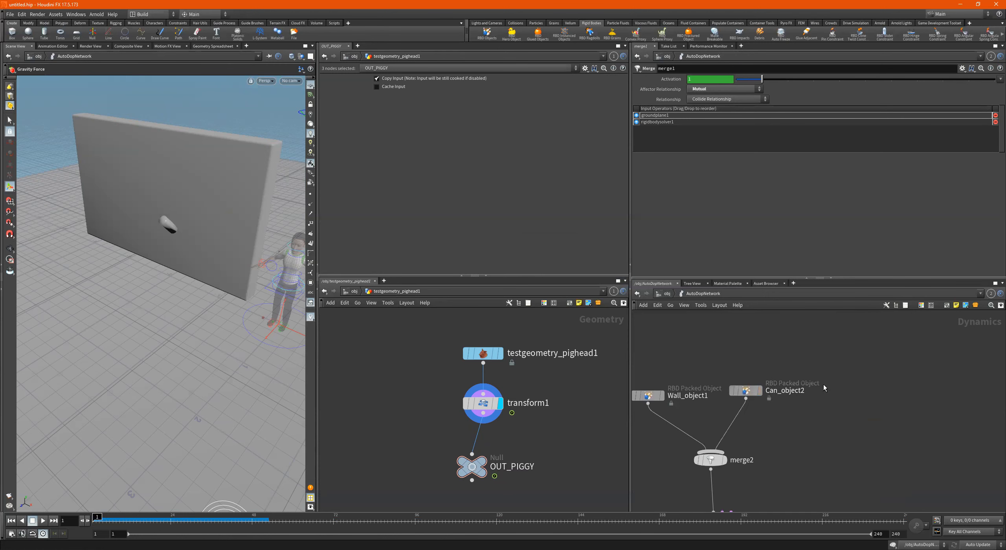
{"action": "middle_click_drag", "start_coordinate": [638, 384], "coordinate": [688, 377]}
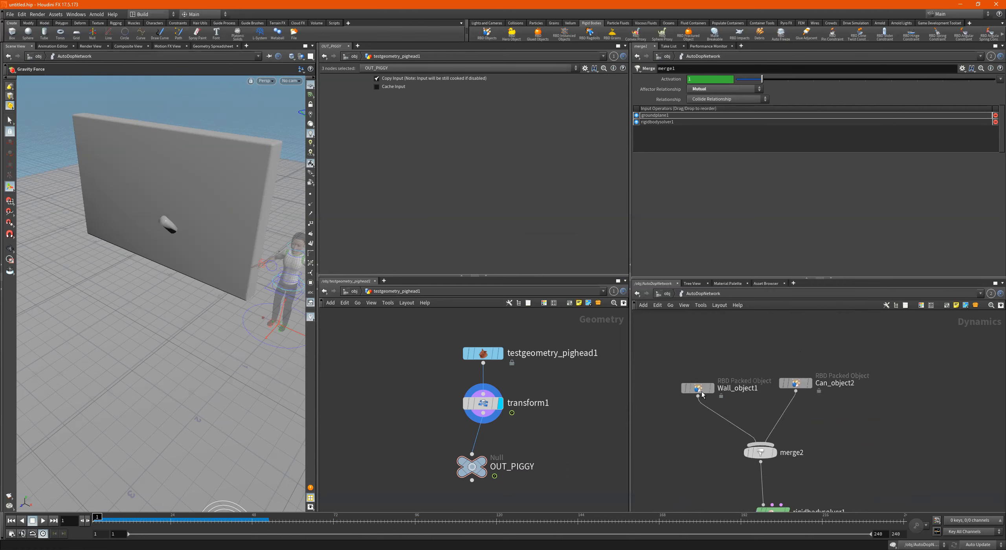
{"action": "mouse_move", "coordinate": [849, 389]}
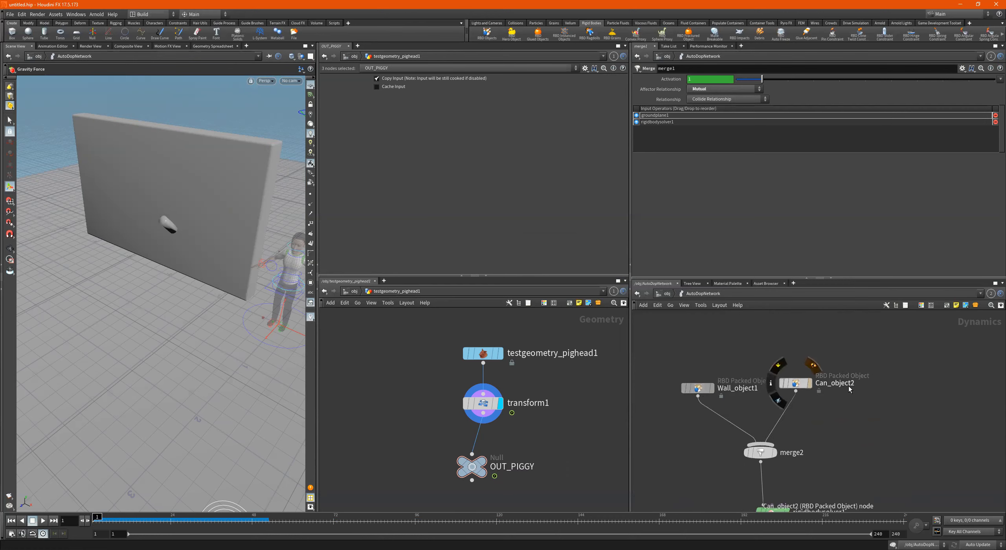
{"action": "key", "text": "Tab"}
{"action": "type", "text": "rb"}
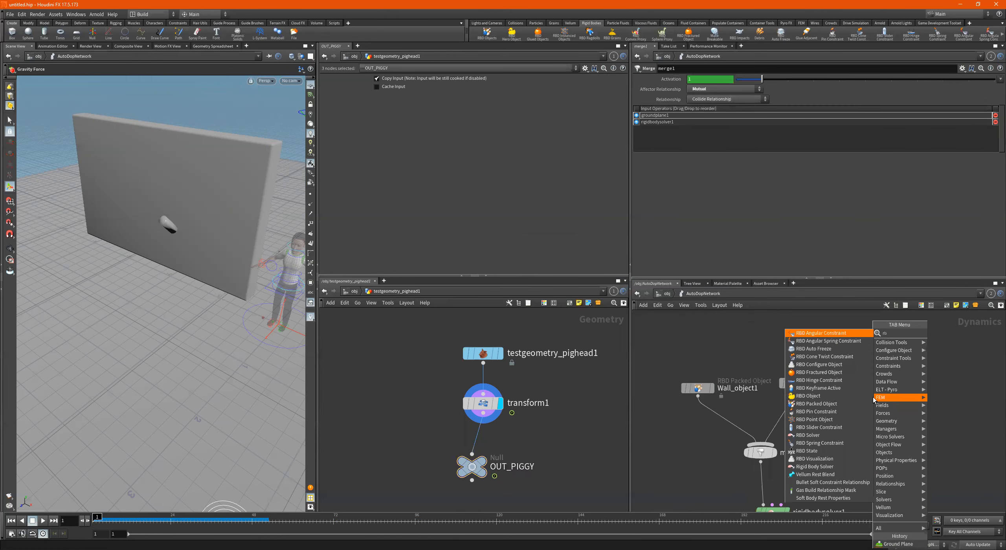
{"action": "type", "text": "dp"}
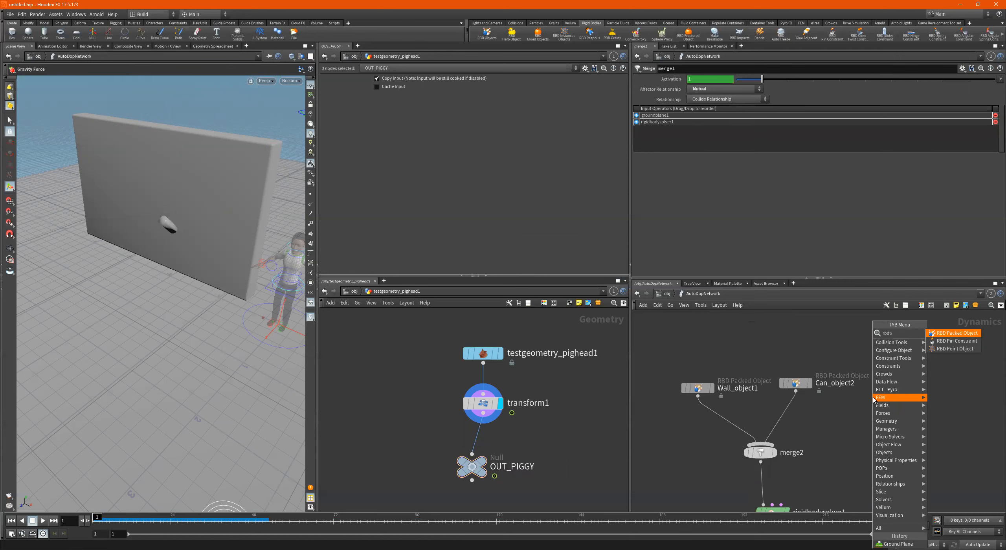
{"action": "key", "text": "Return"}
{"action": "left_click", "coordinate": [873, 400]}
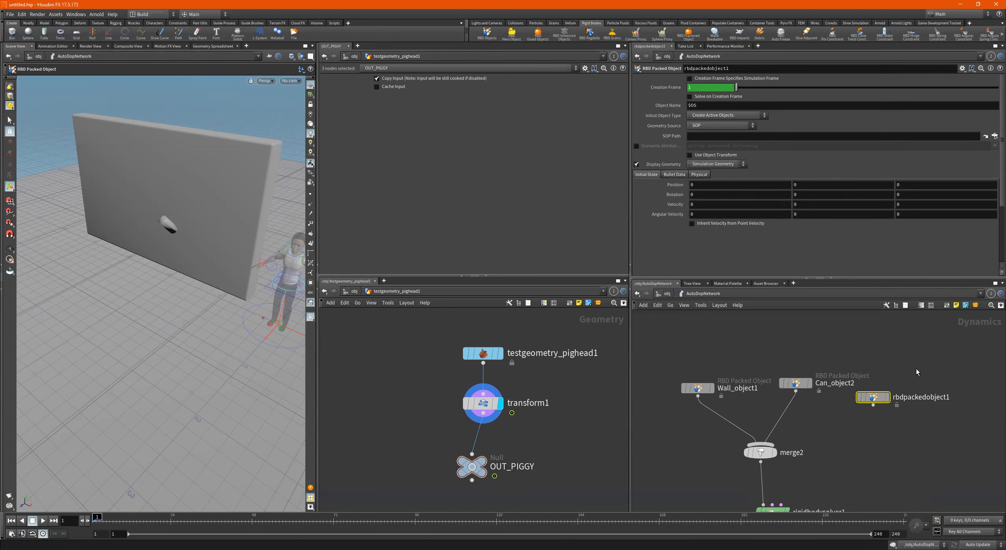
{"action": "key", "text": "Delete"}
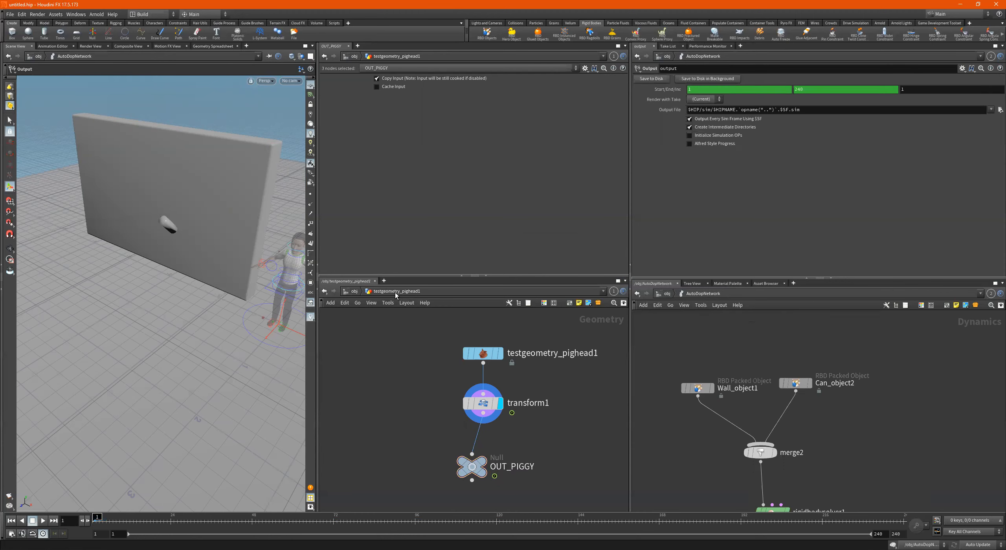
- Examine the packed-geometry settings of setup_packed_prims inside Can_object2, and the matching RBD Packed Object node in AutoDopNetwork
{"action": "left_click", "coordinate": [354, 292]}
{"action": "double_click", "coordinate": [463, 384]}
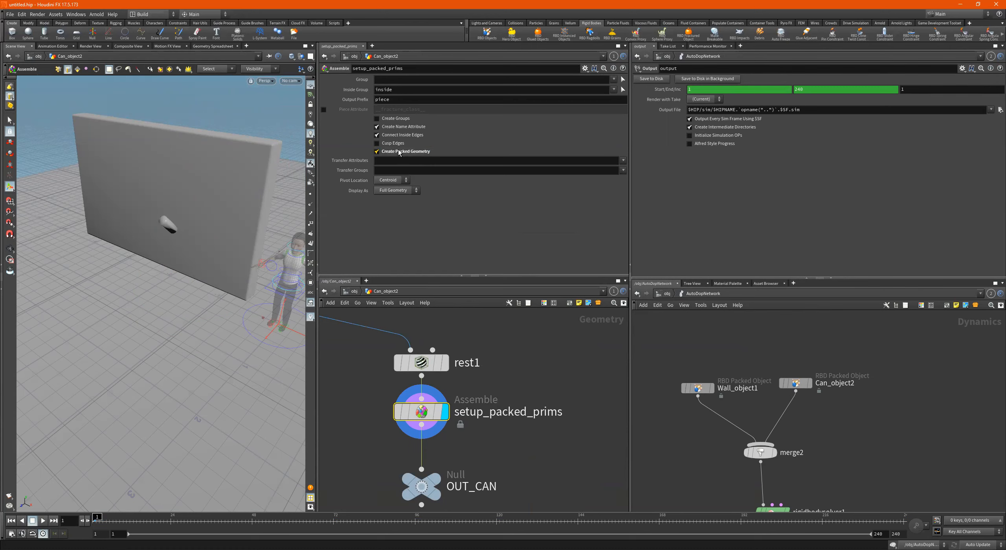
{"action": "left_click", "coordinate": [796, 383]}
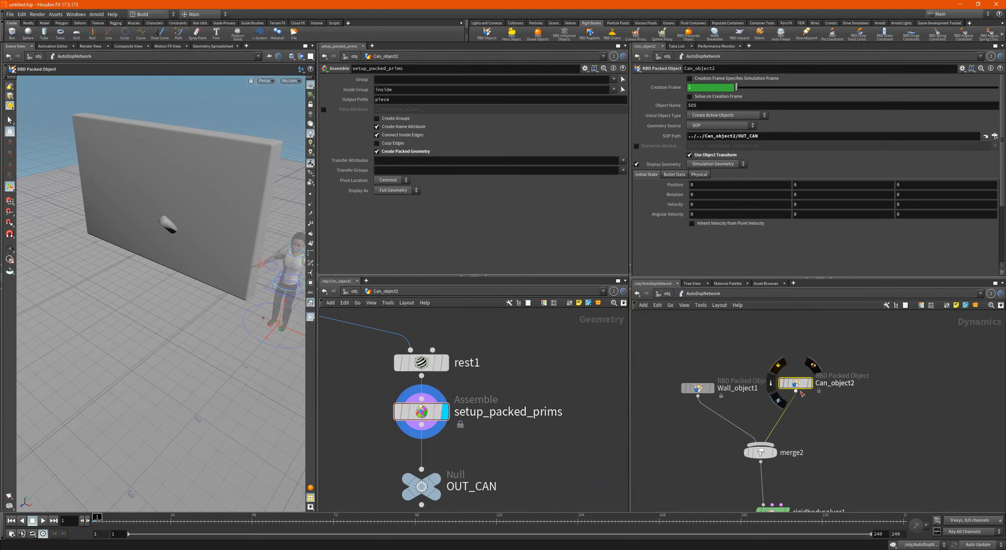
- Add a Static Object node near groundplane1 in AutoDopNetwork
{"action": "scroll", "coordinate": [865, 471], "scroll_direction": "down", "scroll_amount": 1}
{"action": "scroll", "coordinate": [864, 471], "scroll_direction": "down", "scroll_amount": 1}
{"action": "middle_click_drag", "start_coordinate": [864, 471], "coordinate": [891, 423]}
{"action": "scroll", "coordinate": [860, 463], "scroll_direction": "up", "scroll_amount": 3}
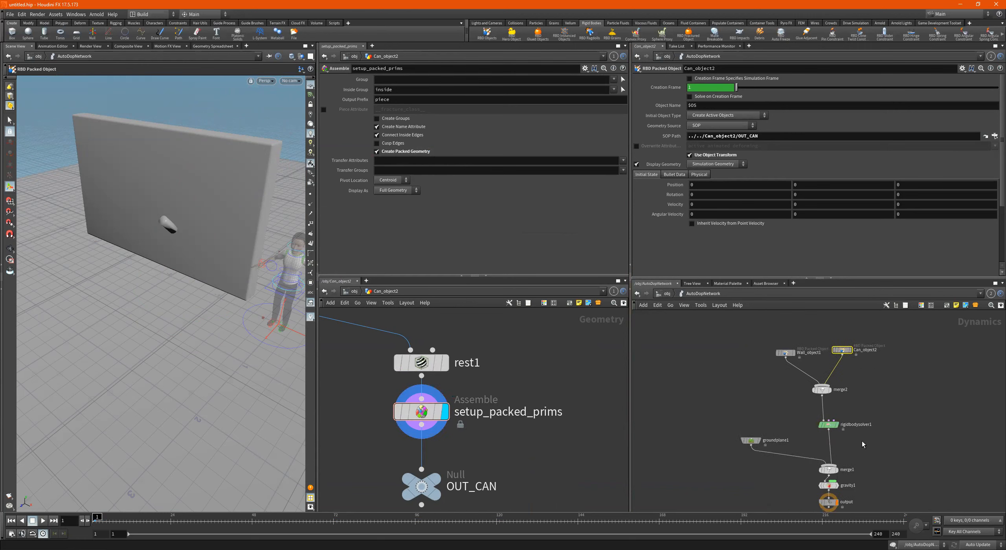
{"action": "middle_click_drag", "start_coordinate": [874, 431], "coordinate": [890, 370]}
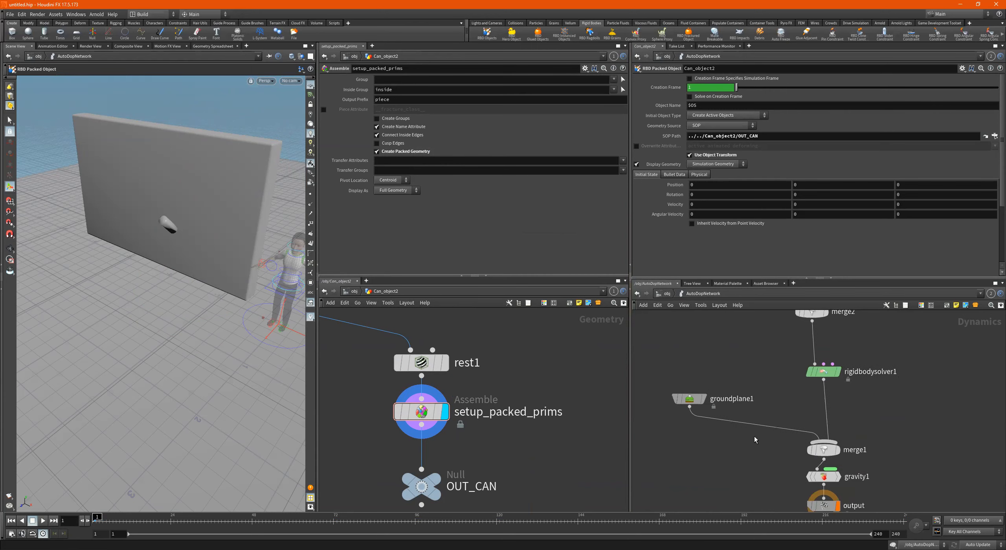
{"action": "left_click_drag", "start_coordinate": [194, 227], "coordinate": [170, 213], "text": "alt"}
{"action": "middle_click_drag", "start_coordinate": [736, 475], "coordinate": [719, 439]}
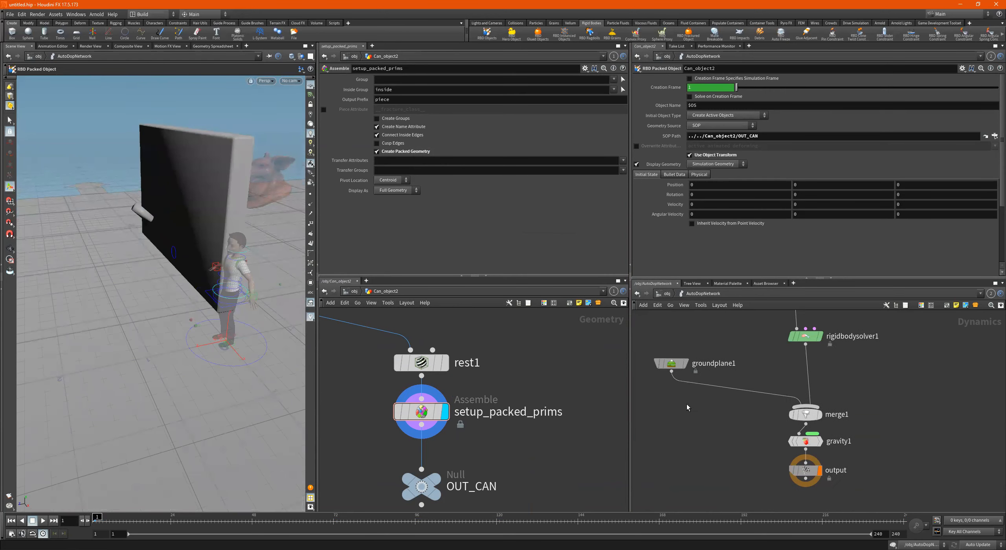
{"action": "key", "text": "Tab"}
{"action": "type", "text": "static"}
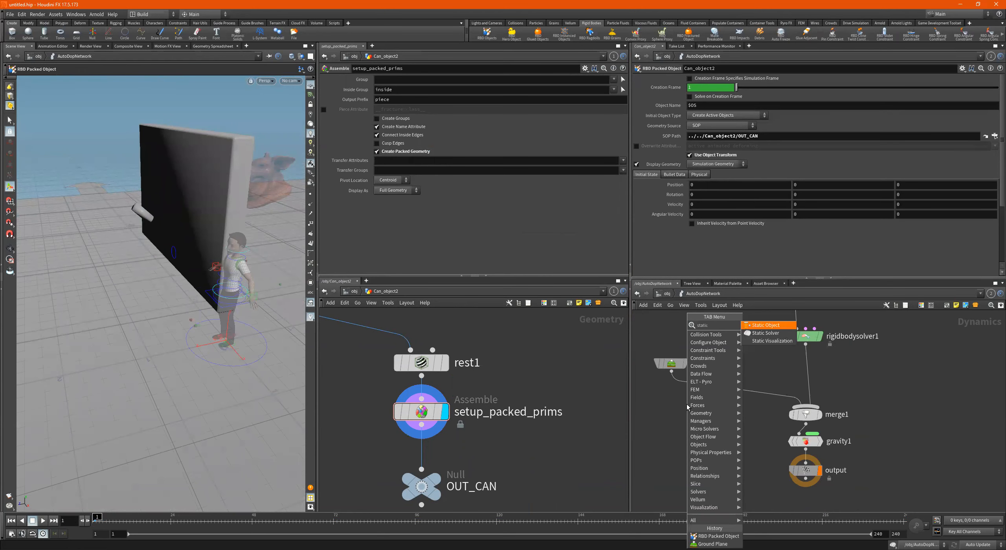
{"action": "key", "text": "Return"}
{"action": "left_click", "coordinate": [687, 405]}
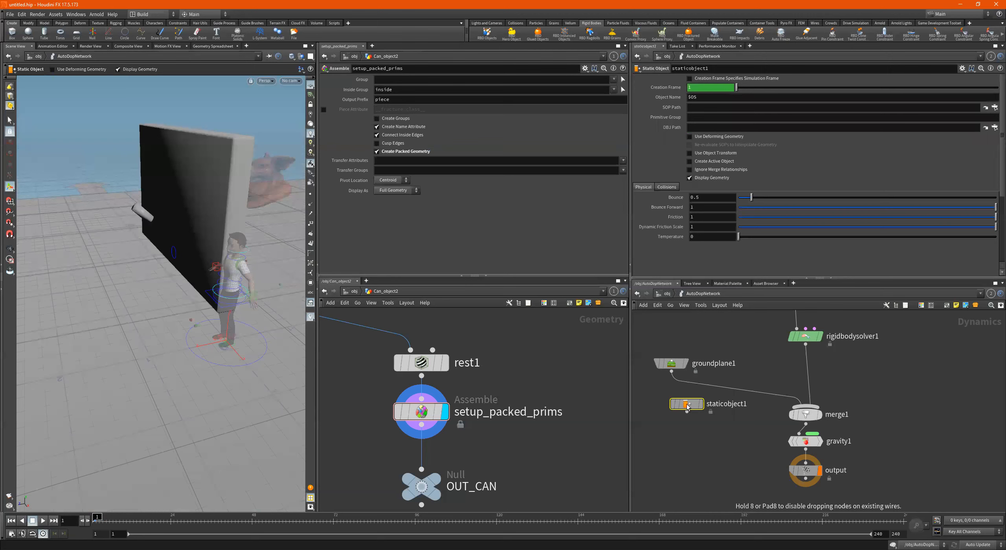
- Reposition staticobject1 above the ground plane's connection and shift groundplane1 farther away from merge1
{"action": "left_click_drag", "start_coordinate": [687, 405], "coordinate": [725, 343]}
{"action": "middle_click_drag", "start_coordinate": [686, 366], "coordinate": [764, 401]}
{"action": "left_click_drag", "start_coordinate": [763, 403], "coordinate": [674, 412]}
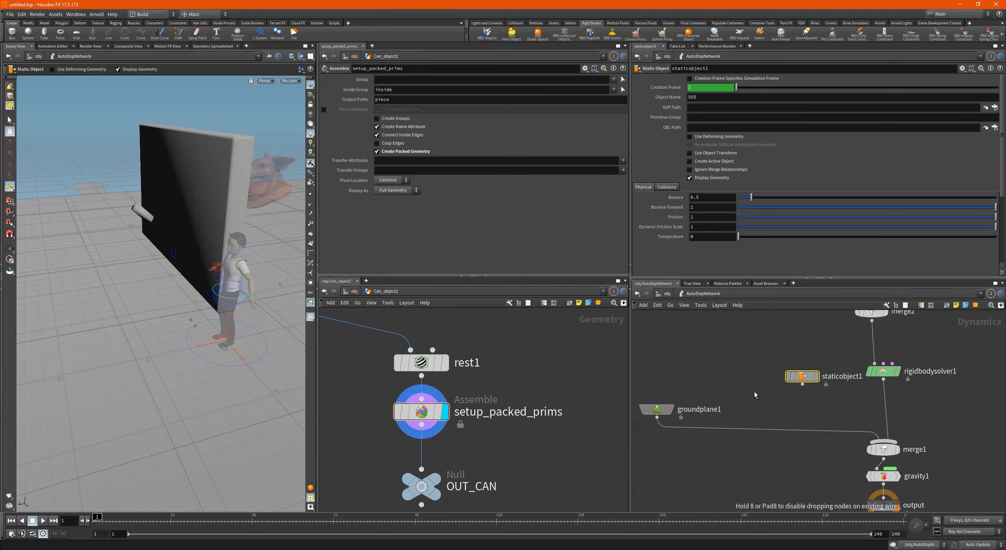
{"action": "left_click_drag", "start_coordinate": [800, 379], "coordinate": [779, 388]}
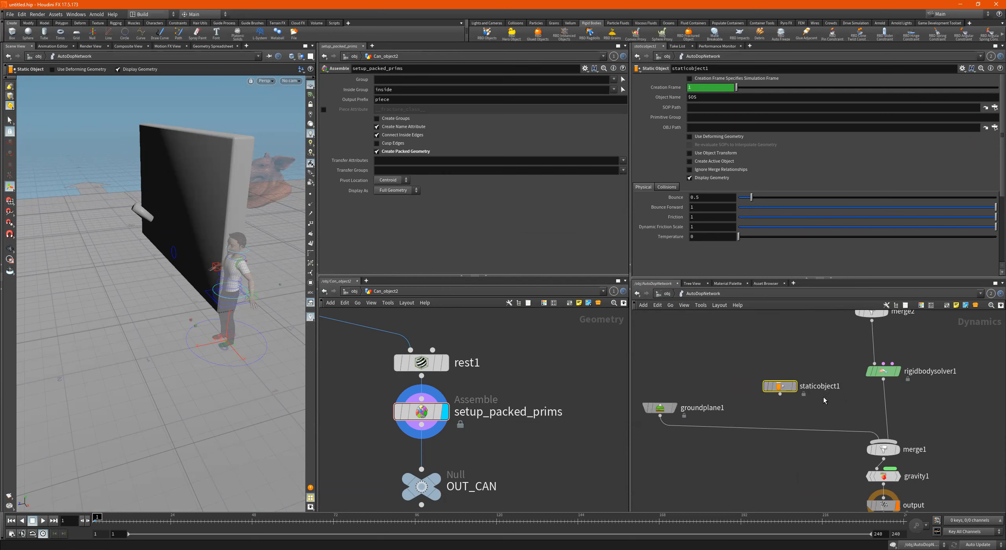
- Add a merge node combining groundplane1 and staticobject1, with its output feeding merge1
{"action": "scroll", "coordinate": [826, 432], "scroll_direction": "down", "scroll_amount": 3}
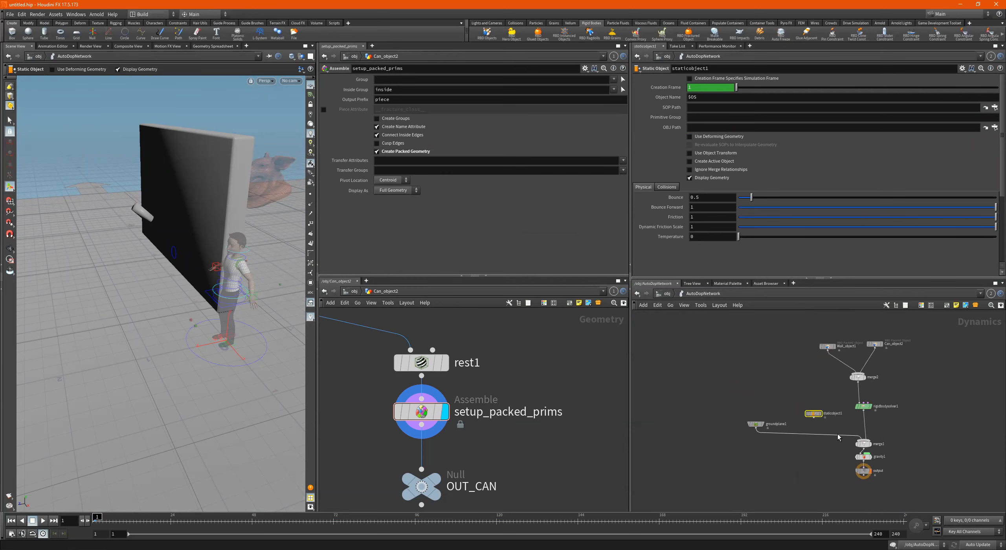
{"action": "scroll", "coordinate": [838, 422], "scroll_direction": "up", "scroll_amount": 2}
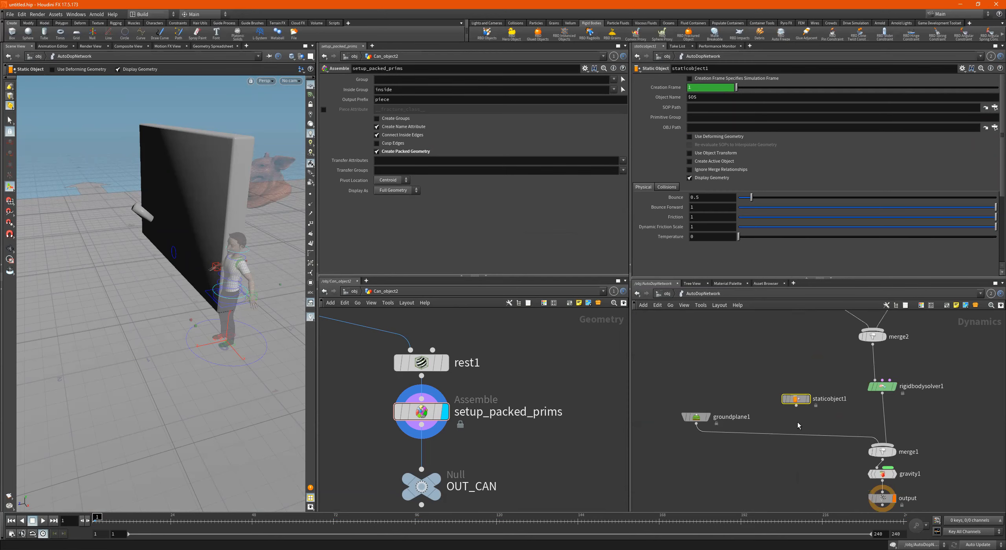
{"action": "key", "text": "Tab"}
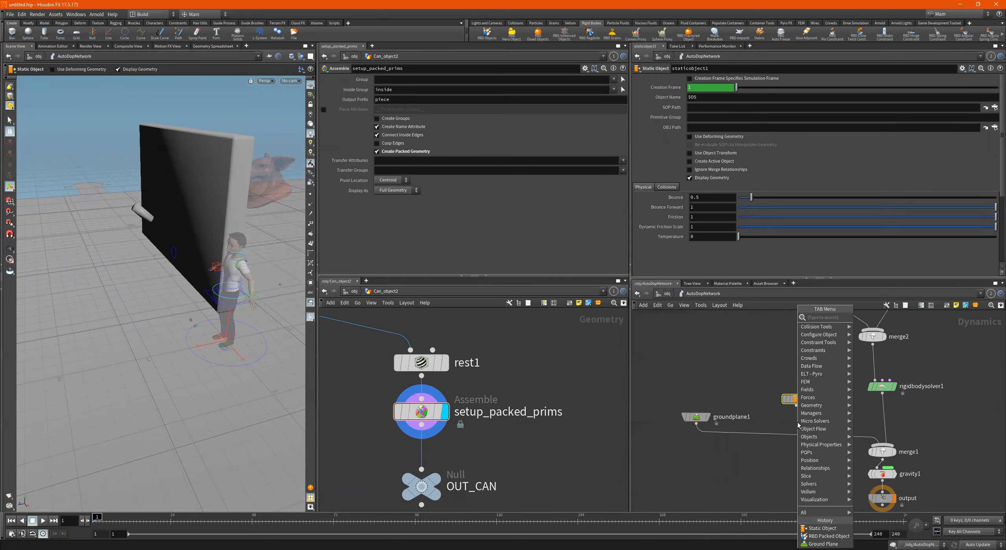
{"action": "type", "text": "merge"}
{"action": "key", "text": "Return"}
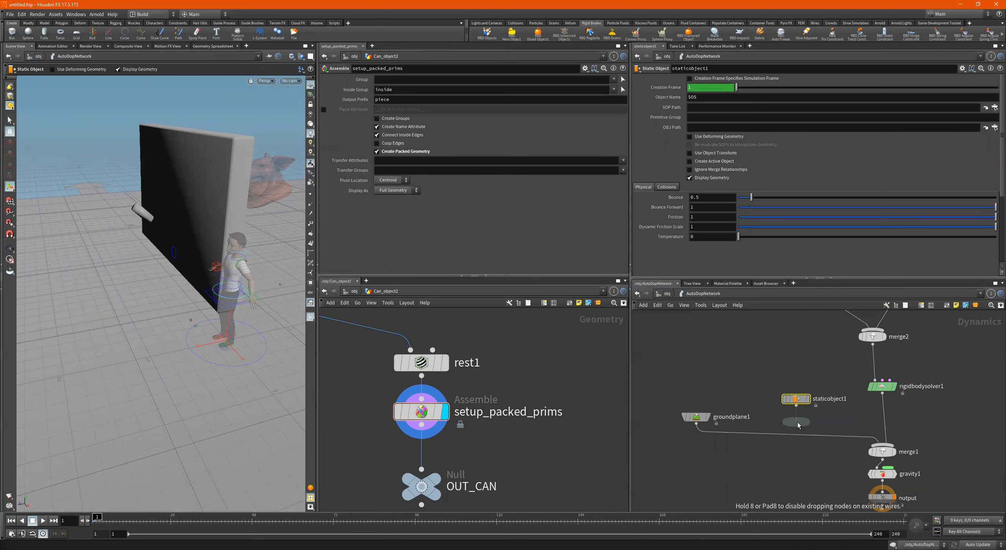
{"action": "left_click", "coordinate": [796, 422]}
{"action": "mouse_move", "coordinate": [797, 421]}
{"action": "left_mouse_down"}
{"action": "mouse_move", "coordinate": [785, 433]}
{"action": "mouse_move", "coordinate": [783, 391]}
{"action": "mouse_move", "coordinate": [786, 426]}
{"action": "left_mouse_up"}
{"action": "left_click_drag", "start_coordinate": [811, 361], "coordinate": [768, 397]}
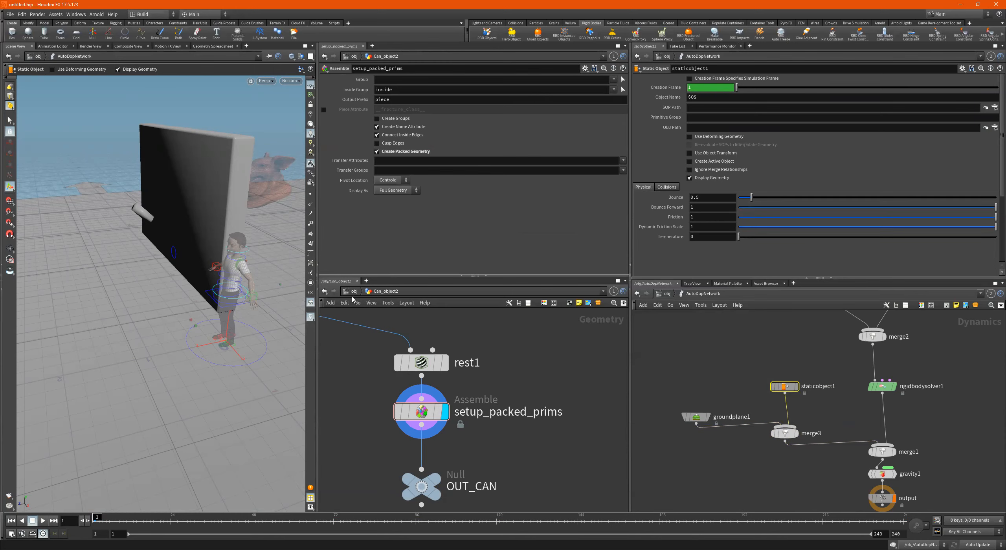
- Set staticobject1's SOP Path to /obj/testgeometry_pighead1/OUT_PIGGY
{"action": "key", "text": "u"}
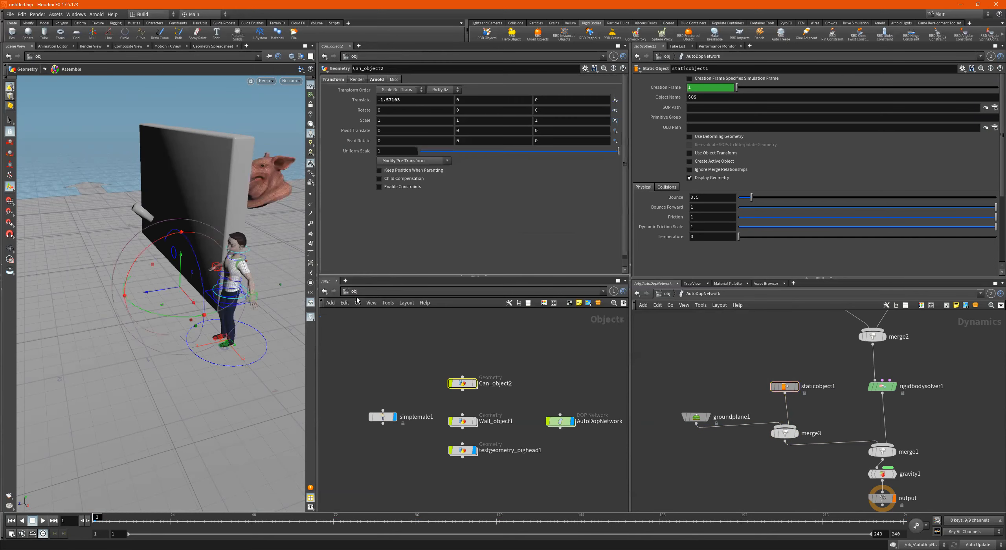
{"action": "left_click", "coordinate": [475, 448]}
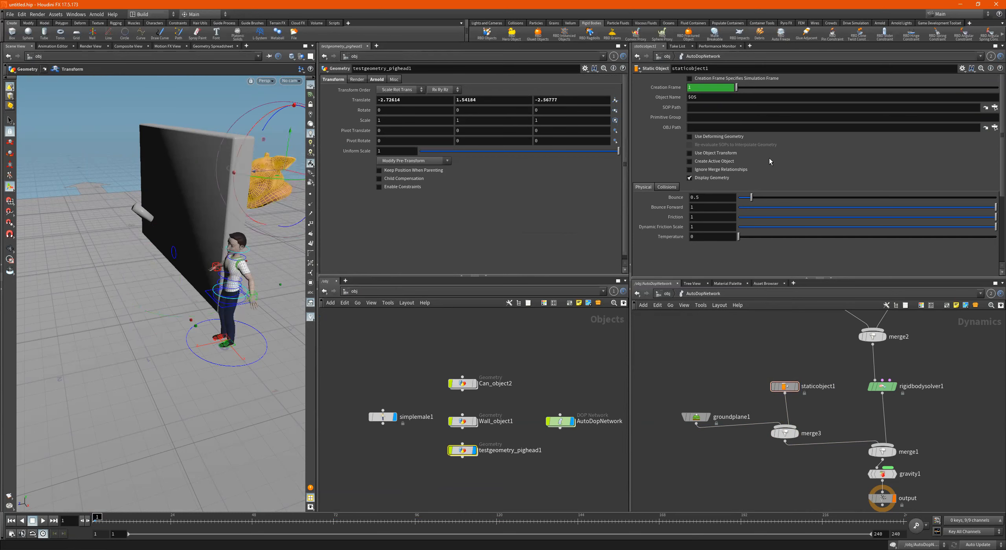
{"action": "left_click", "coordinate": [995, 108]}
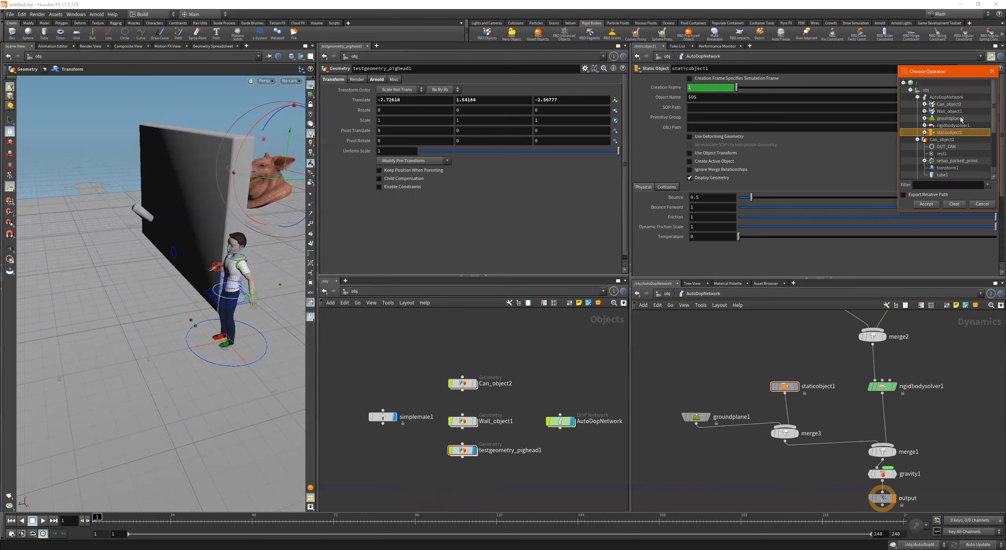
{"action": "scroll", "coordinate": [968, 150], "scroll_direction": "down", "scroll_amount": 2}
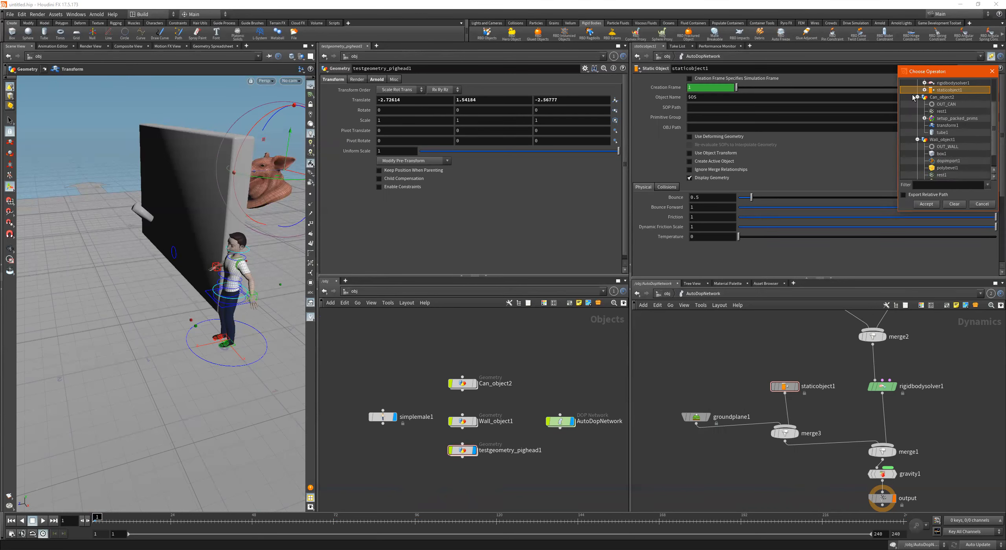
{"action": "left_click", "coordinate": [918, 97]}
{"action": "left_click", "coordinate": [917, 120]}
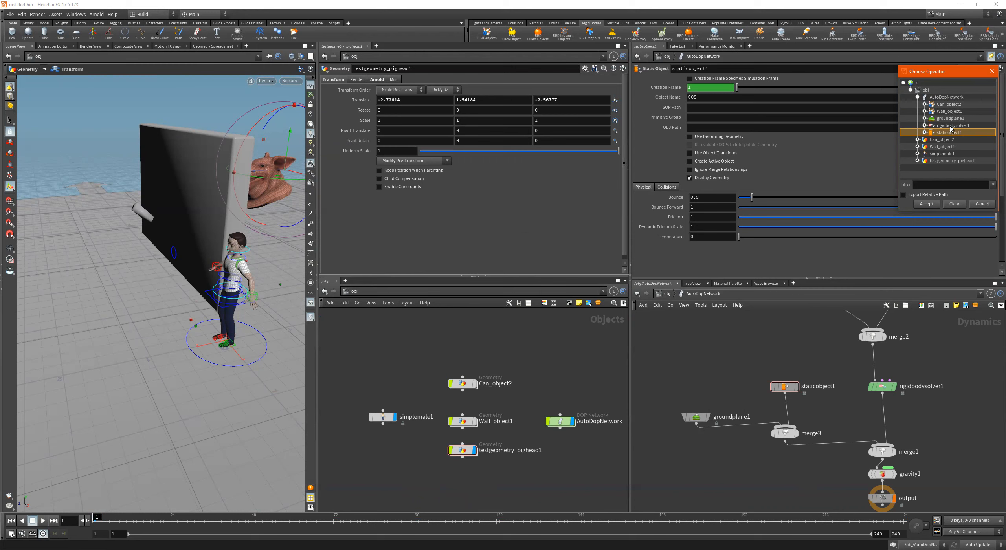
{"action": "left_click", "coordinate": [918, 161]}
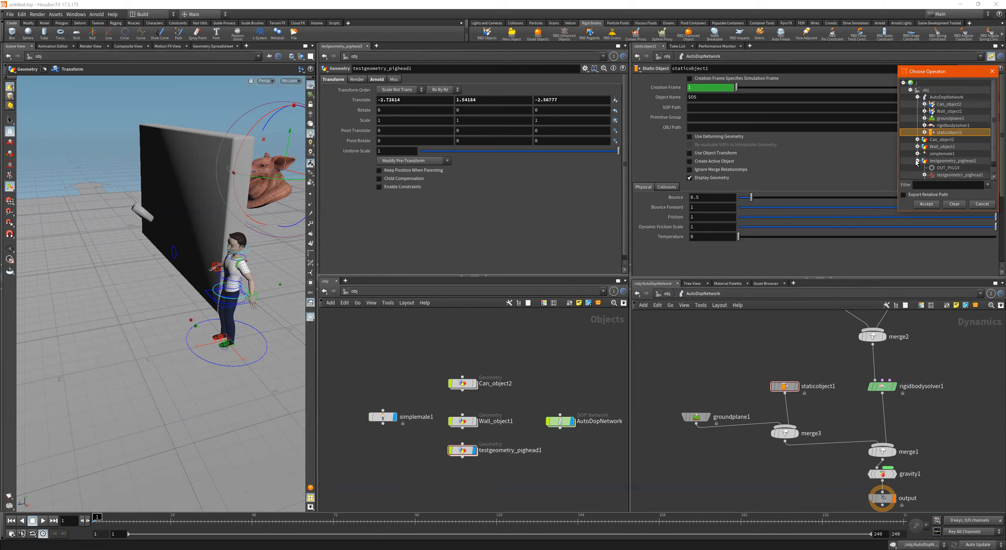
{"action": "left_click", "coordinate": [948, 169]}
{"action": "double_click", "coordinate": [948, 168]}
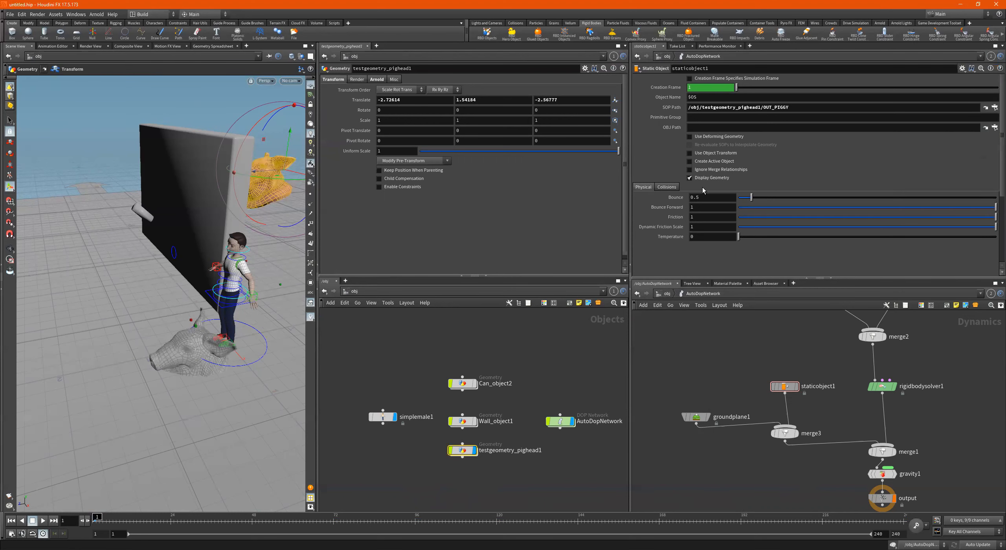
- Set staticobject1's OBJ Path to /obj/testgeometry_pighead1
{"action": "left_click", "coordinate": [785, 387]}
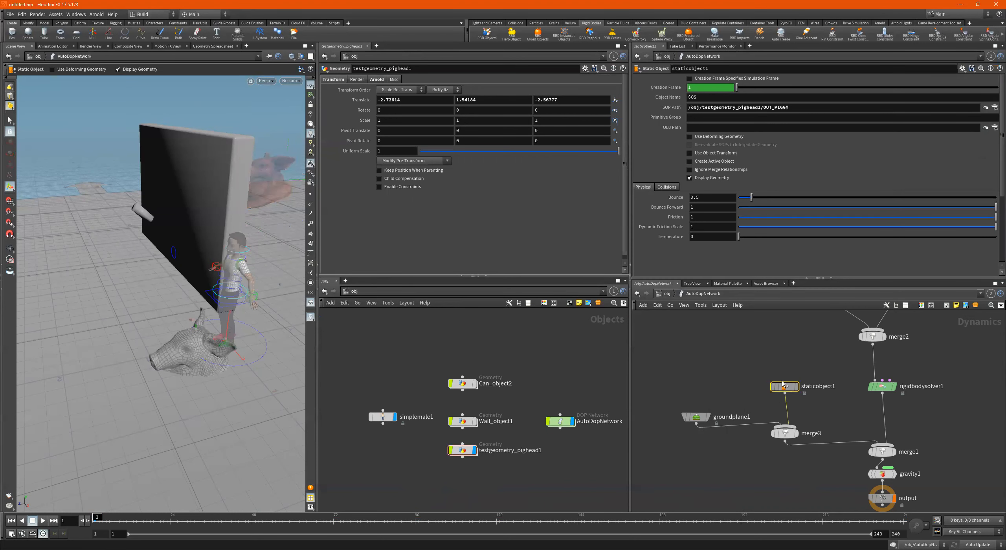
{"action": "left_click", "coordinate": [995, 127]}
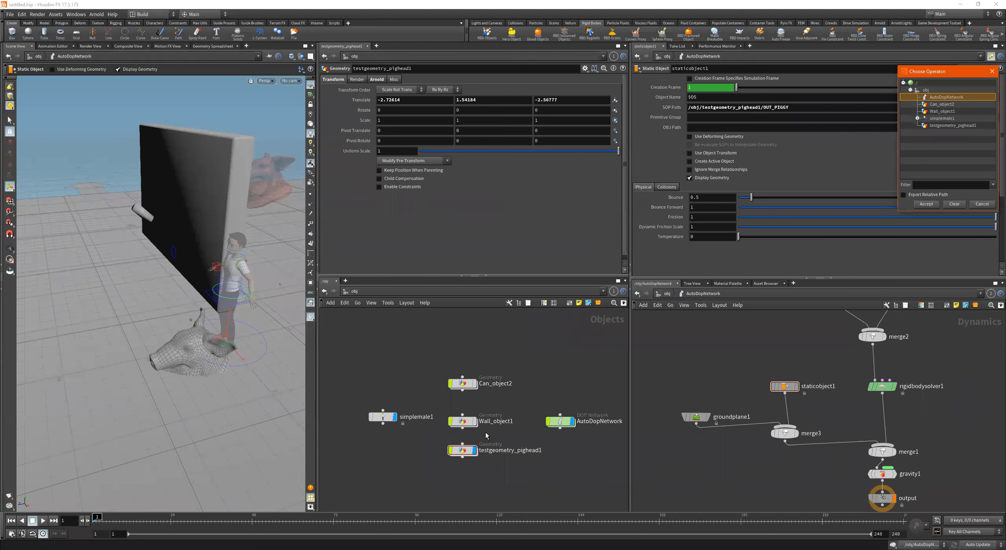
{"action": "left_click", "coordinate": [953, 125]}
{"action": "left_click", "coordinate": [934, 204]}
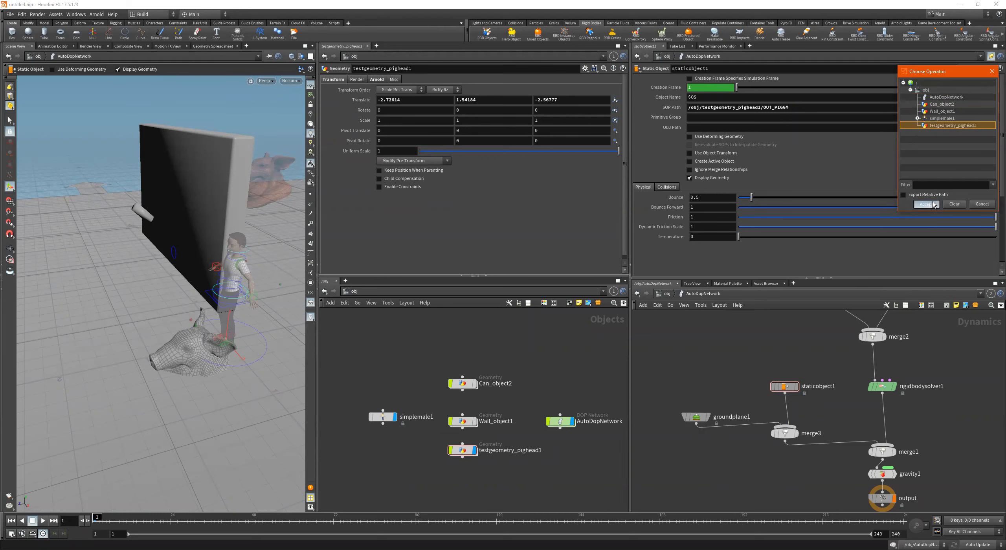
- Rename the testgeometry_pighead1 object to My_pighead1
{"action": "double_click", "coordinate": [510, 451]}
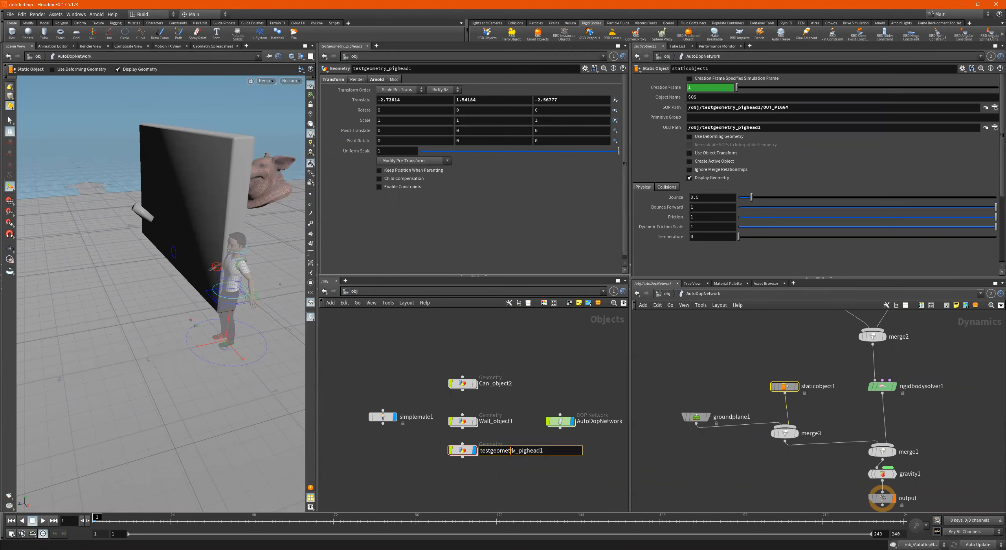
{"action": "left_click", "coordinate": [822, 357]}
{"action": "left_click_drag", "start_coordinate": [801, 355], "coordinate": [781, 407]}
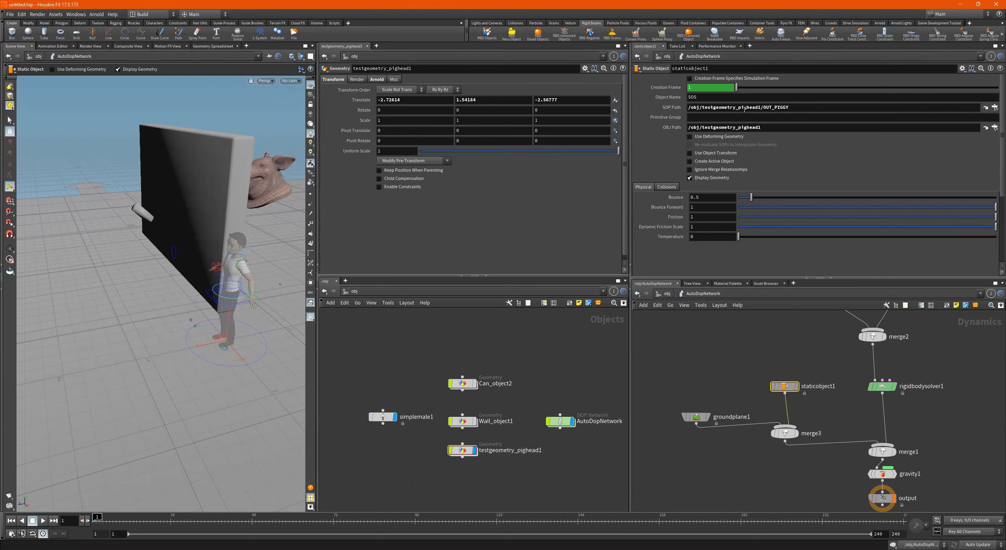
{"action": "double_click", "coordinate": [514, 451]}
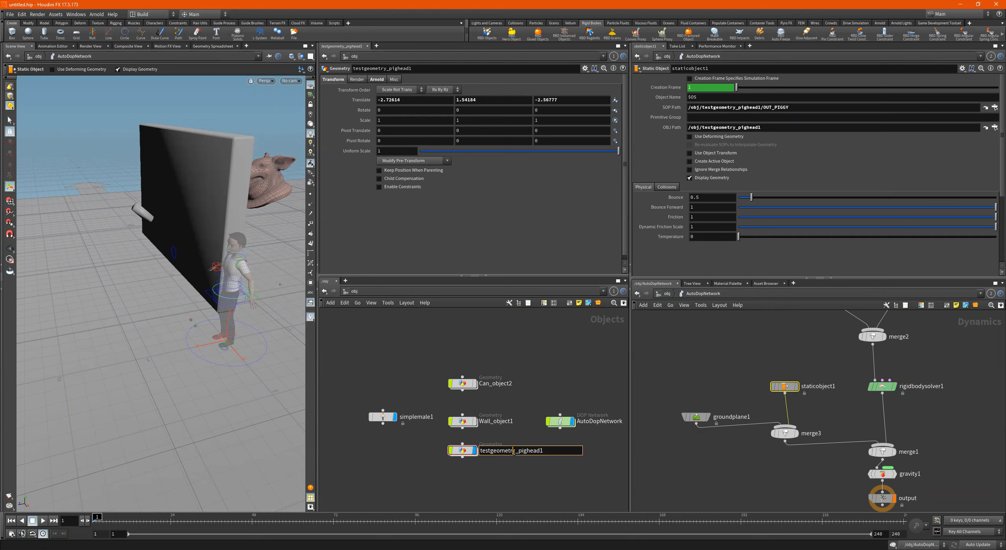
{"action": "left_click_drag", "start_coordinate": [515, 451], "coordinate": [464, 457]}
{"action": "type", "text": "My"}
{"action": "key", "text": "Return"}
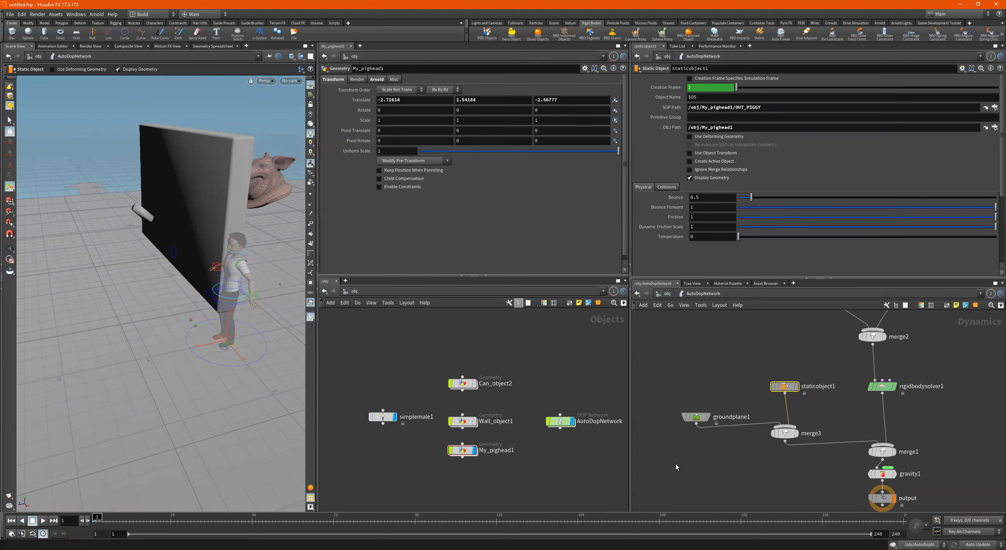
- Test the simulation from frame 1 with staticobject1's Use Object Transform off, and again with the option enabled
{"action": "left_click", "coordinate": [42, 523]}
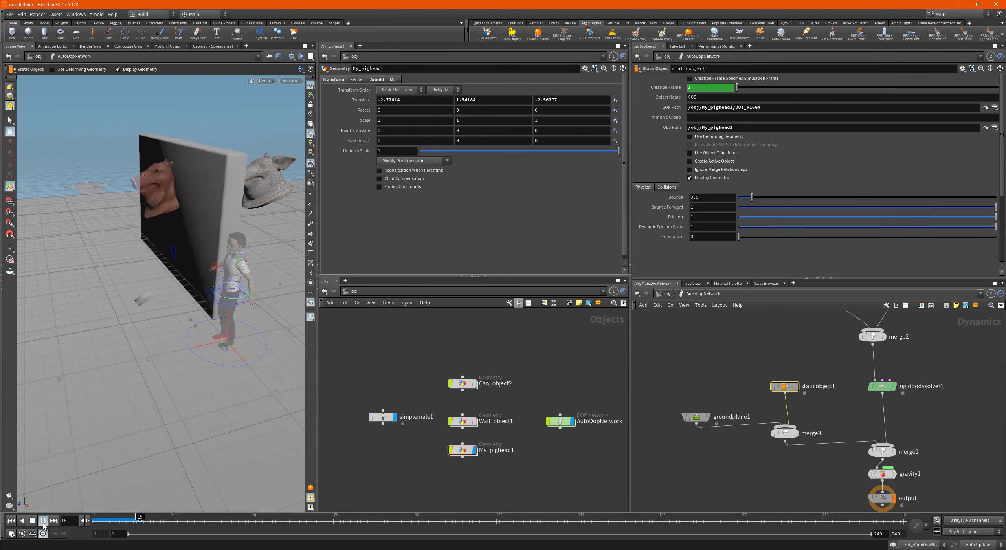
{"action": "left_click", "coordinate": [11, 522]}
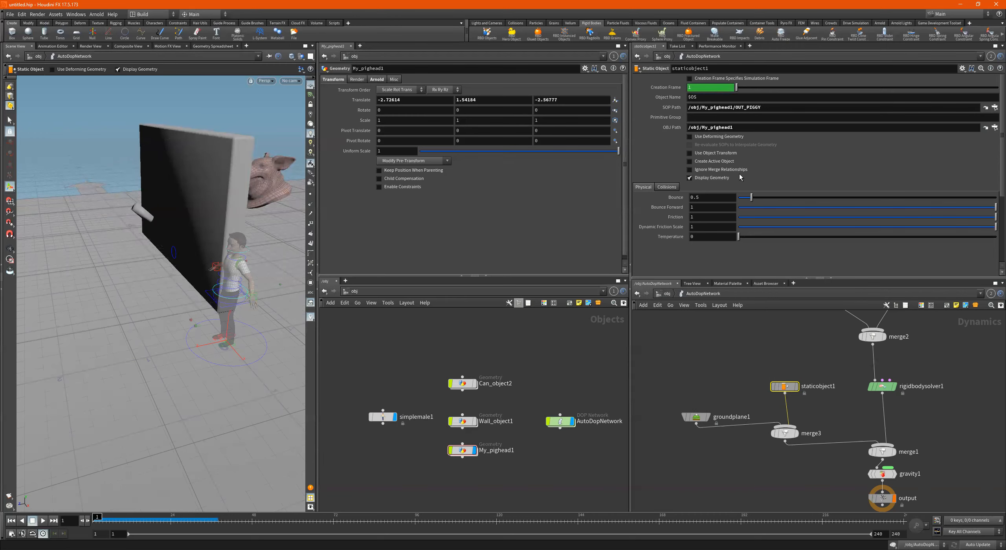
{"action": "left_click", "coordinate": [725, 155]}
{"action": "left_click", "coordinate": [43, 521]}
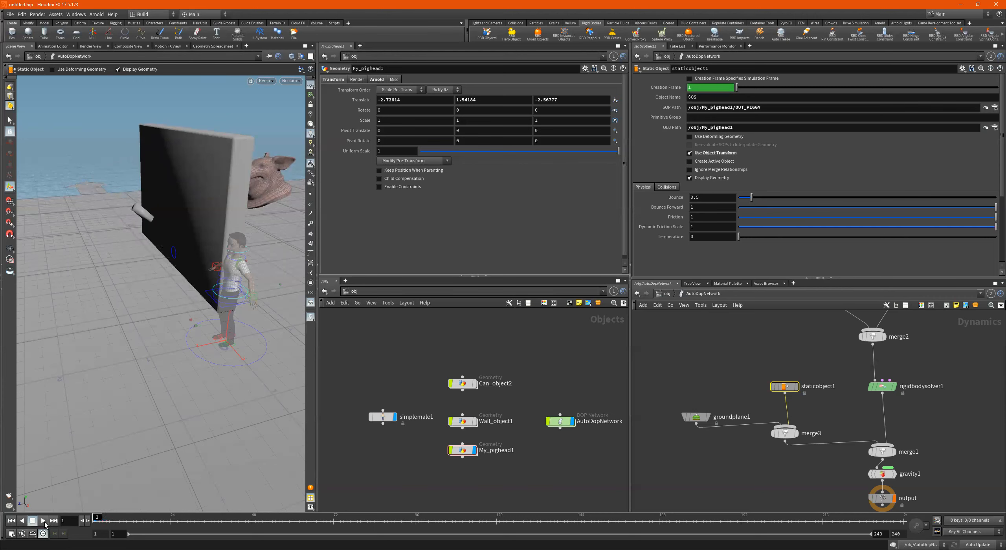
- Enable Use Deforming Geometry on staticobject1 and test the simulation from frame 1
{"action": "left_click", "coordinate": [11, 521]}
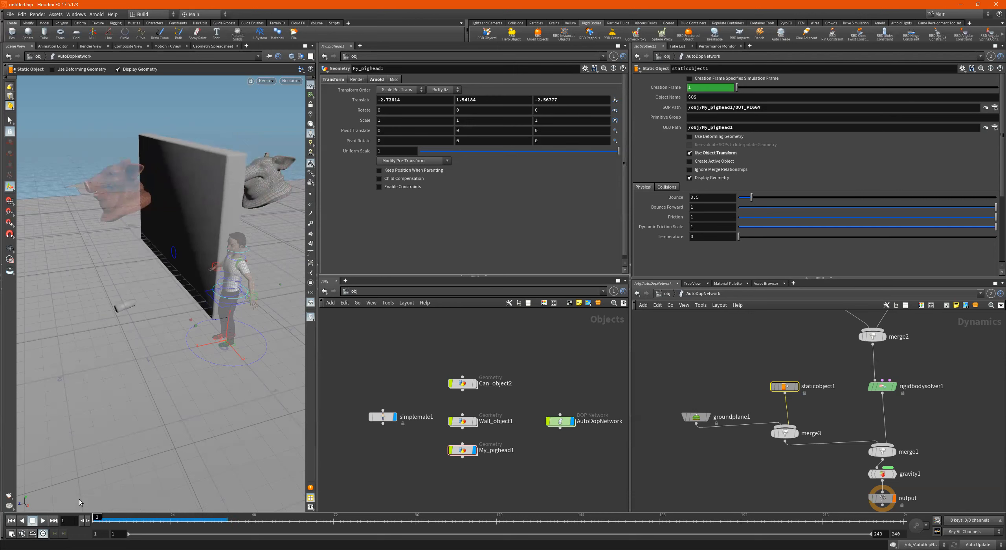
{"action": "left_click", "coordinate": [730, 138]}
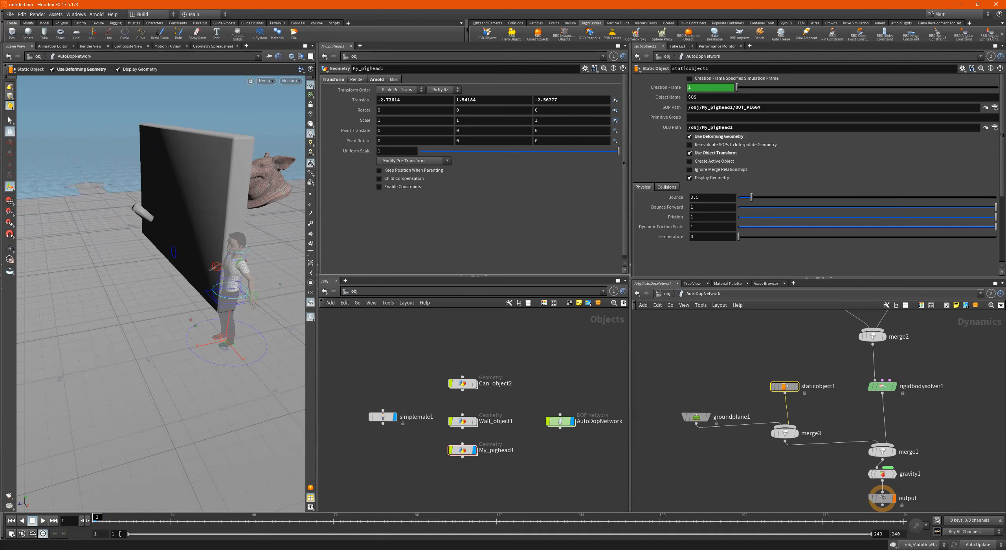
{"action": "left_click", "coordinate": [42, 520]}
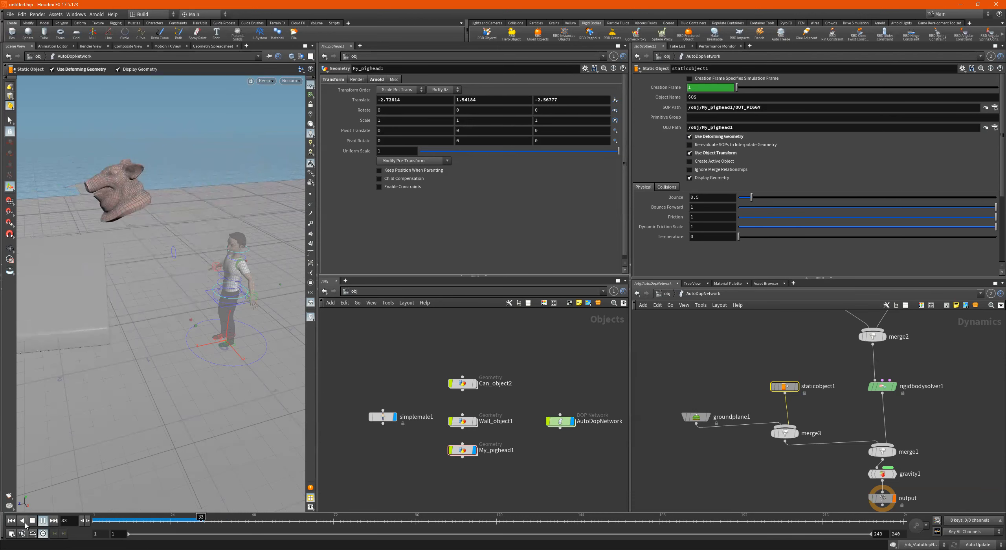
{"action": "left_click", "coordinate": [31, 523]}
{"action": "left_click", "coordinate": [10, 522]}
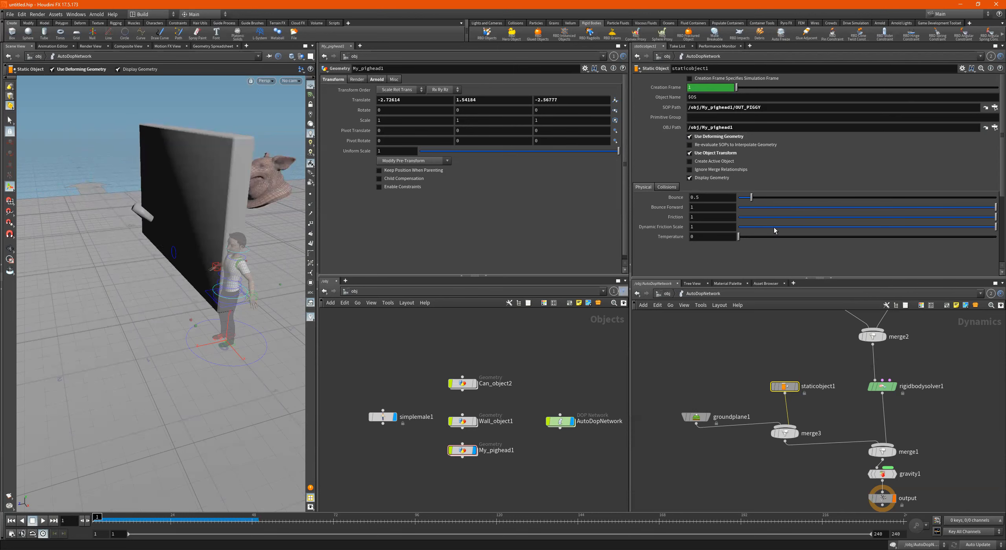
- Disable Use Object Transform on staticobject1 and test the simulation, returning to frame 1
{"action": "left_click", "coordinate": [711, 153]}
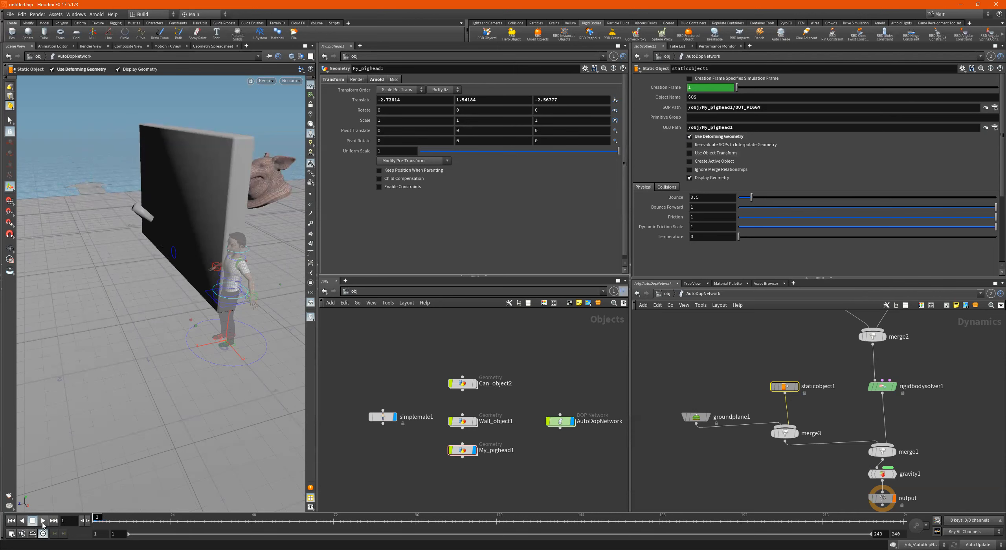
{"action": "left_click", "coordinate": [42, 522]}
{"action": "left_click", "coordinate": [32, 522]}
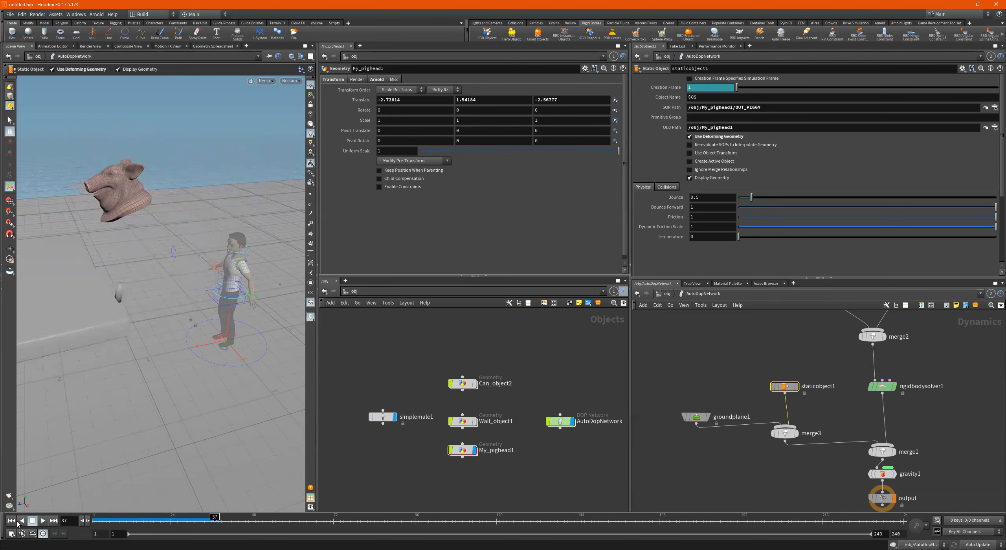
{"action": "left_click", "coordinate": [10, 521]}
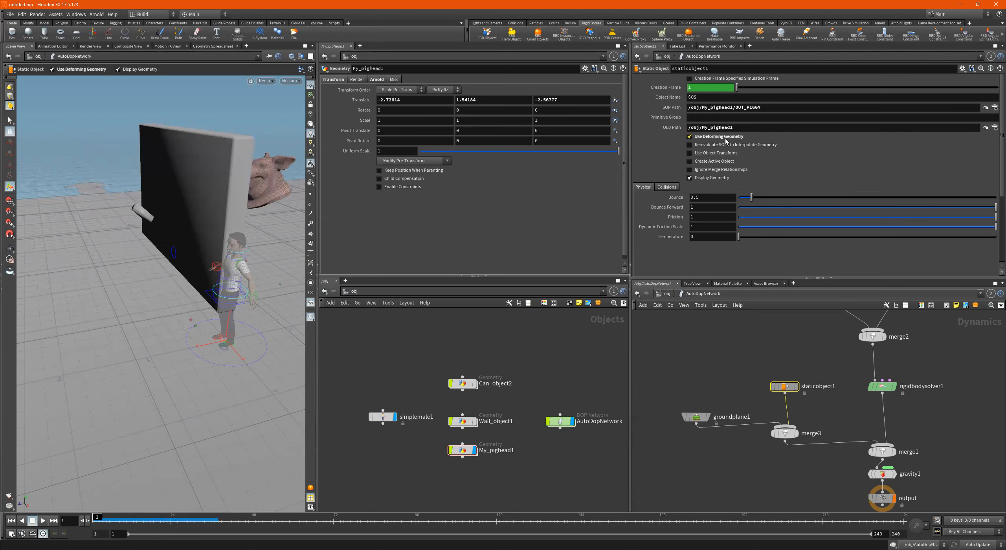
- Replay the simulation from a lower viewpoint and examine how the wall falls around frames 18 to 23
{"action": "right_click_drag", "start_coordinate": [262, 233], "coordinate": [168, 252], "text": "alt"}
{"action": "left_click_drag", "start_coordinate": [169, 251], "coordinate": [163, 287], "text": "alt"}
{"action": "right_click_drag", "start_coordinate": [164, 287], "coordinate": [267, 277], "text": "alt"}
{"action": "middle_click_drag", "start_coordinate": [266, 277], "coordinate": [228, 280], "text": "alt"}
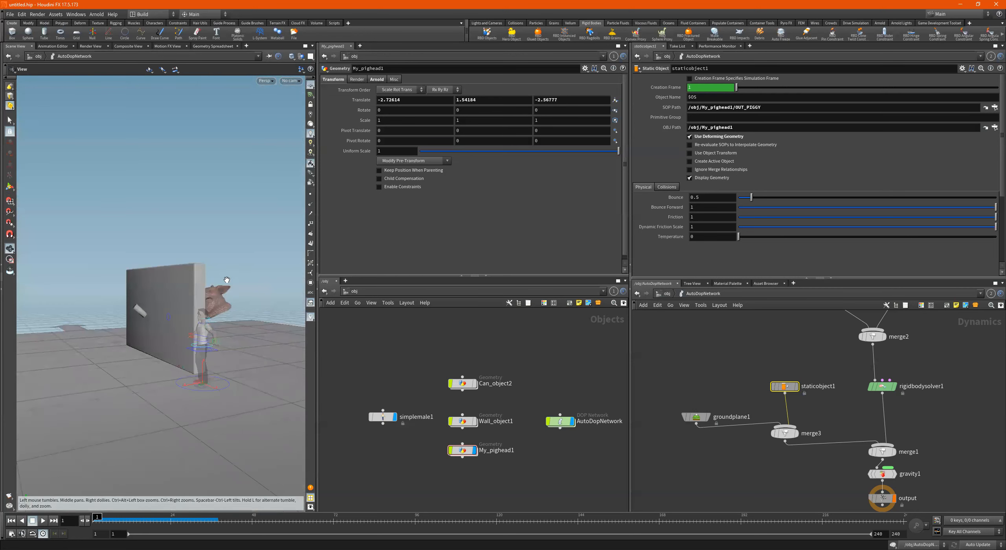
{"action": "left_click", "coordinate": [43, 521]}
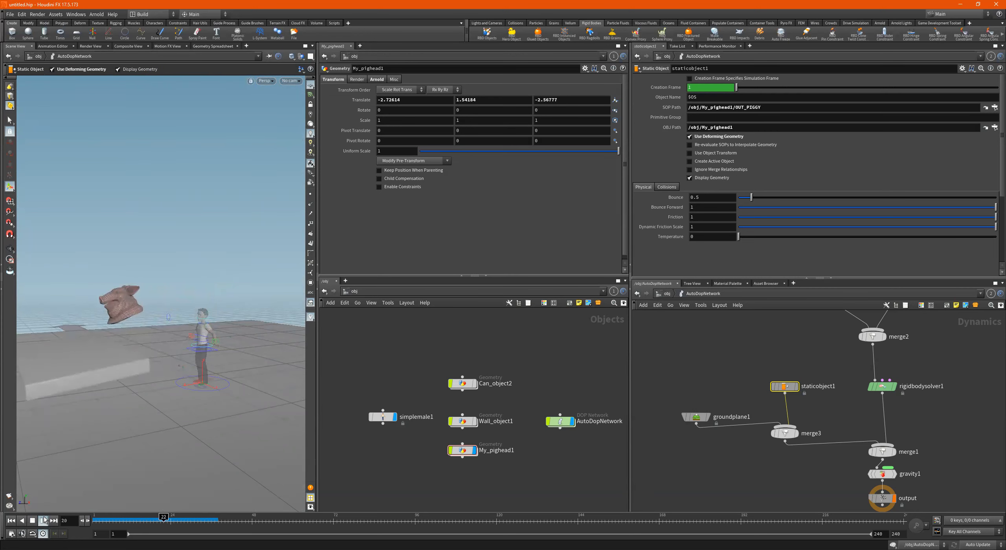
{"action": "left_click_drag", "start_coordinate": [140, 362], "coordinate": [110, 368], "text": "alt"}
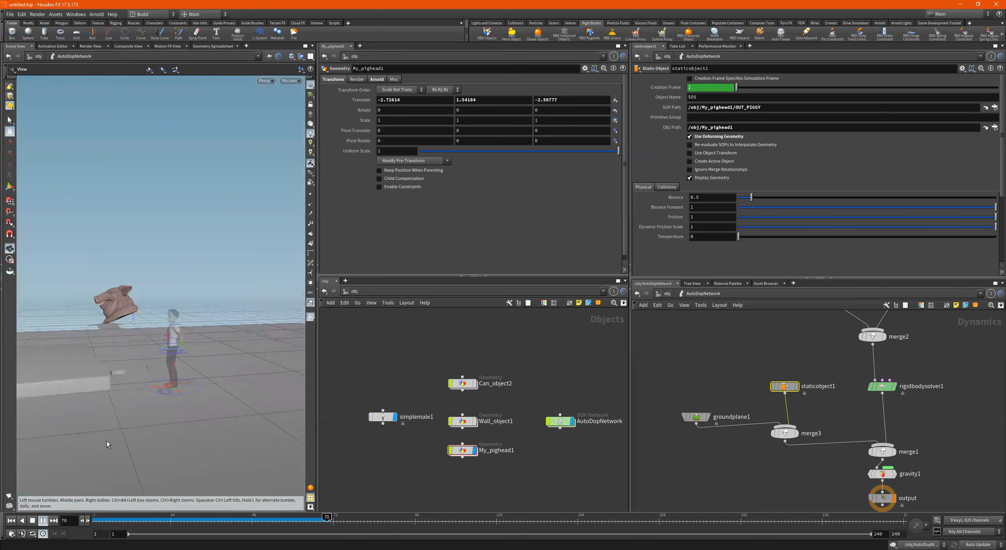
{"action": "left_click", "coordinate": [150, 526]}
{"action": "left_click_drag", "start_coordinate": [173, 402], "coordinate": [222, 372], "text": "alt"}
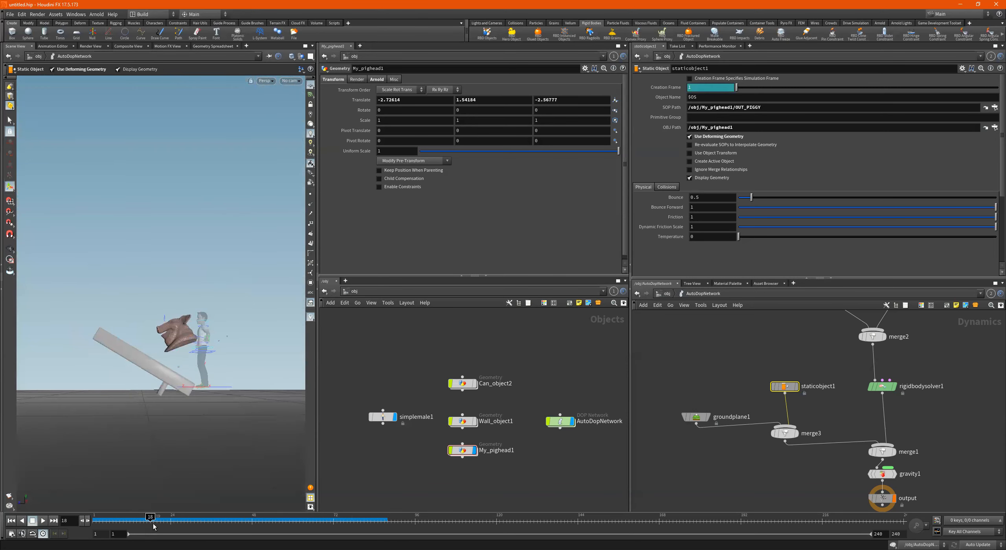
{"action": "left_click_drag", "start_coordinate": [152, 519], "coordinate": [168, 517]}
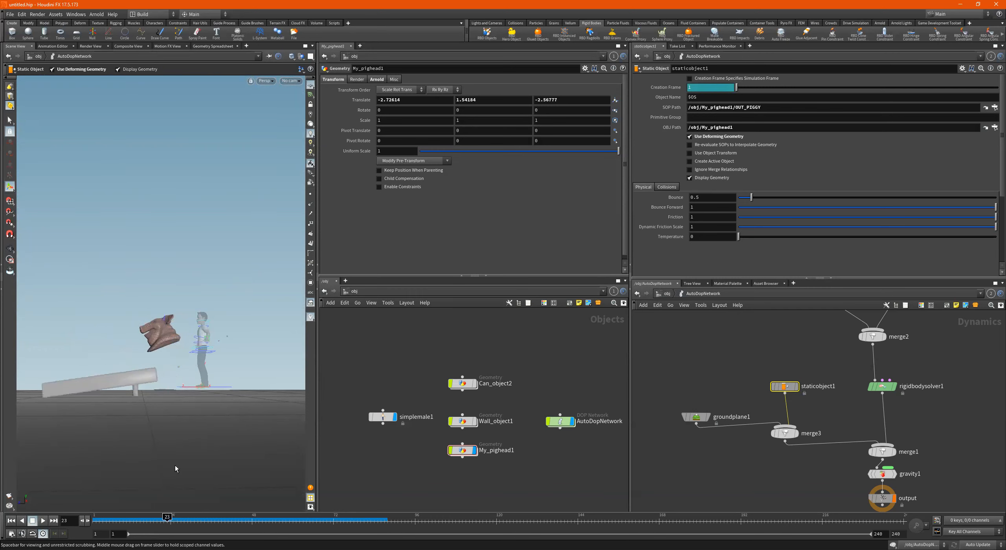
{"action": "key", "text": "Escape"}
- Enlarge the 3D viewport, narrow the neighbouring panes and scrub the early frames to examine the wall's fall, ending on frame 1
{"action": "left_click_drag", "start_coordinate": [211, 402], "coordinate": [248, 372]}
{"action": "left_click_drag", "start_coordinate": [317, 366], "coordinate": [502, 358]}
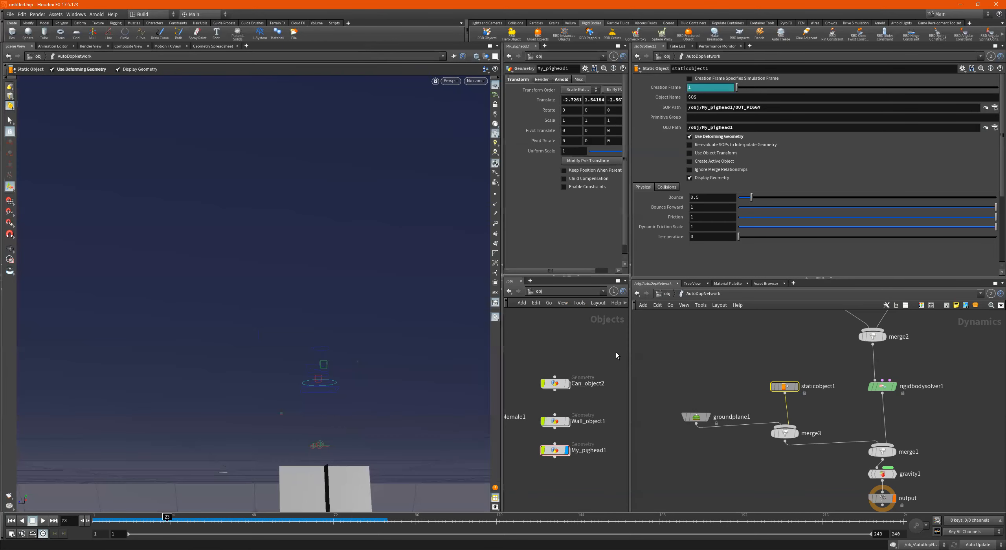
{"action": "left_click_drag", "start_coordinate": [631, 351], "coordinate": [750, 350]}
{"action": "left_click_drag", "start_coordinate": [405, 341], "coordinate": [271, 335], "text": "alt"}
{"action": "left_click_drag", "start_coordinate": [108, 521], "coordinate": [184, 517]}
{"action": "left_click_drag", "start_coordinate": [274, 359], "coordinate": [240, 429], "text": "alt"}
{"action": "left_click_drag", "start_coordinate": [184, 518], "coordinate": [48, 516]}
{"action": "left_click_drag", "start_coordinate": [244, 337], "coordinate": [395, 363]}
{"action": "middle_click_drag", "start_coordinate": [399, 338], "coordinate": [377, 313], "text": "alt"}
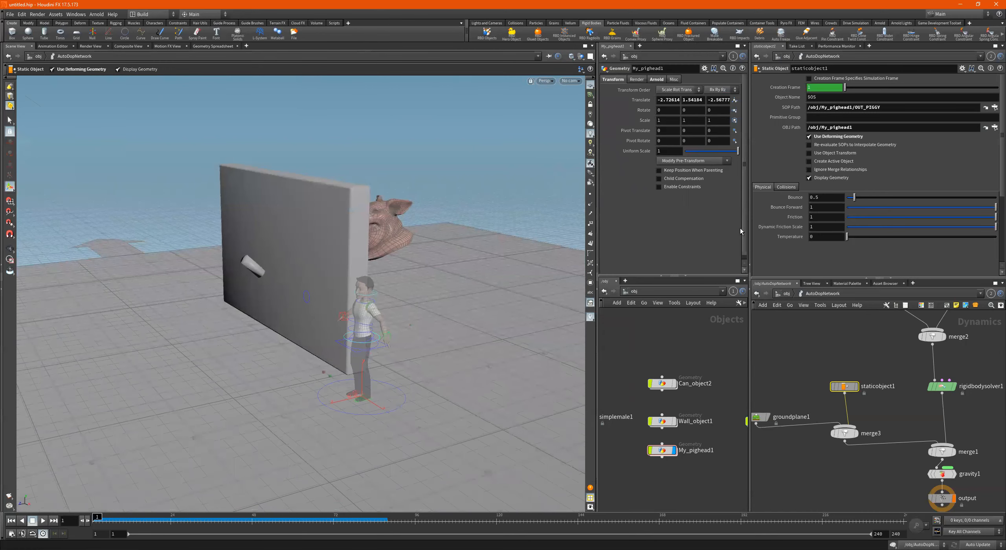
- View the wall, can and pig head from several angles and play the simulation up to frame 197
{"action": "left_click_drag", "start_coordinate": [382, 313], "coordinate": [404, 334], "text": "alt"}
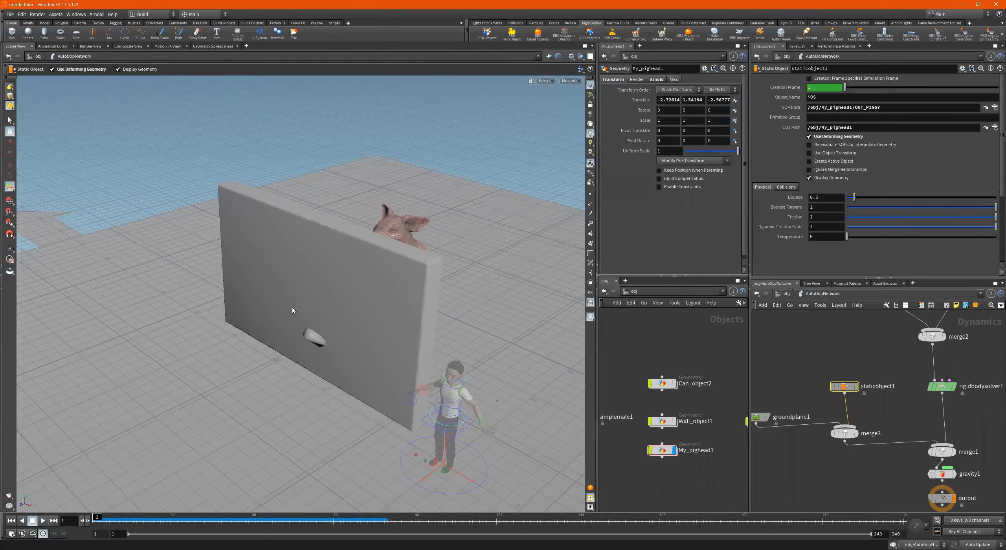
{"action": "left_click_drag", "start_coordinate": [411, 337], "coordinate": [364, 255], "text": "alt"}
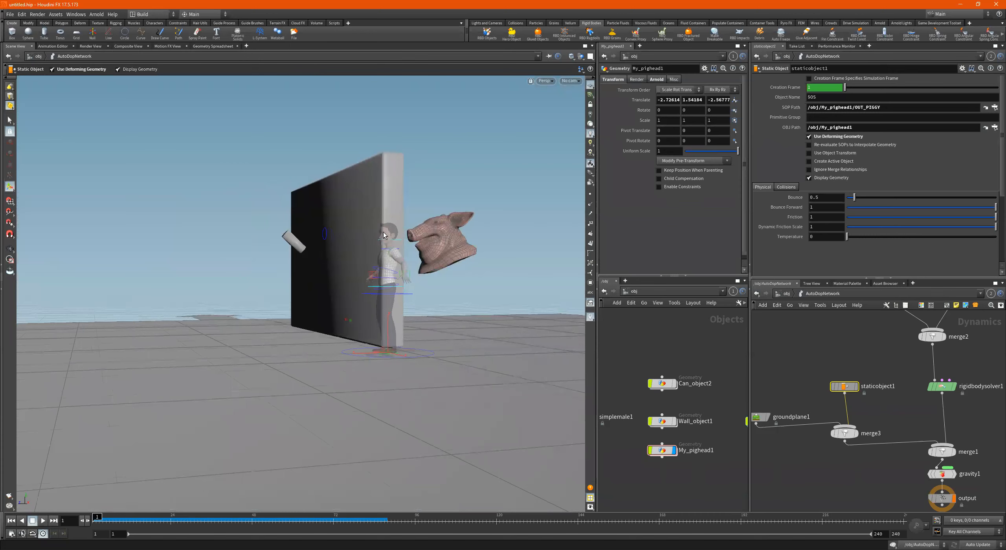
{"action": "left_click_drag", "start_coordinate": [404, 245], "coordinate": [409, 245], "text": "alt"}
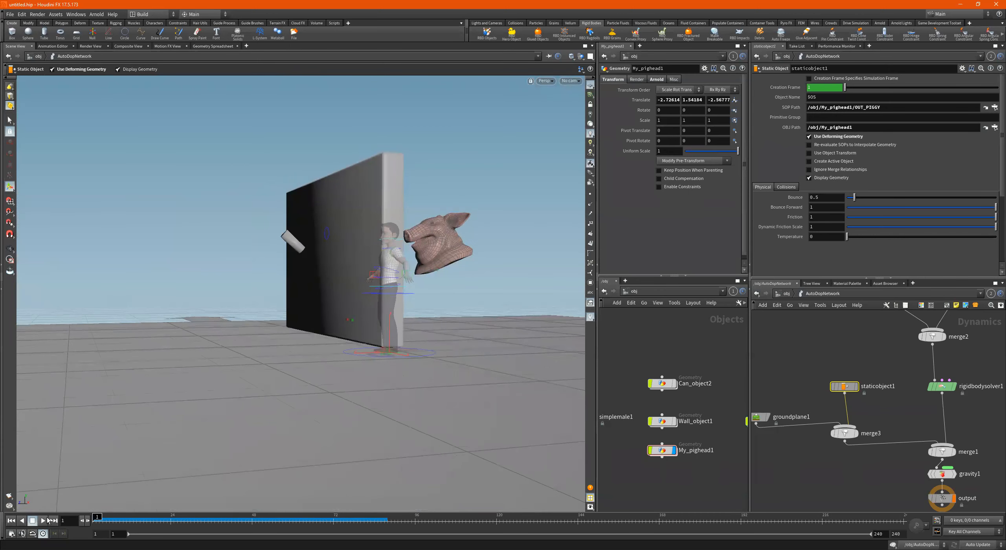
{"action": "left_click", "coordinate": [44, 521]}
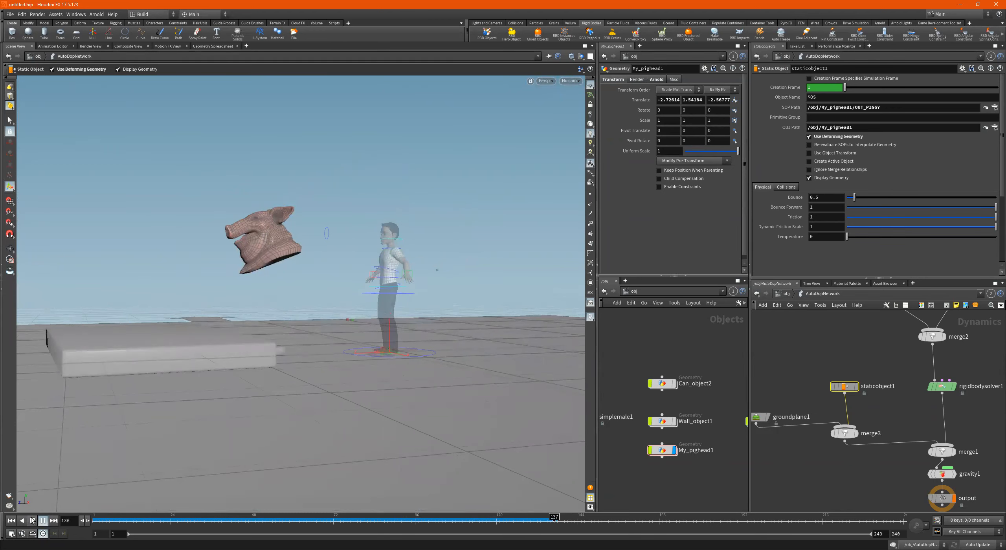
{"action": "left_click", "coordinate": [32, 521]}
{"action": "key", "text": "Escape"}
{"action": "left_click_drag", "start_coordinate": [299, 287], "coordinate": [322, 305]}
{"action": "key", "text": "Return"}
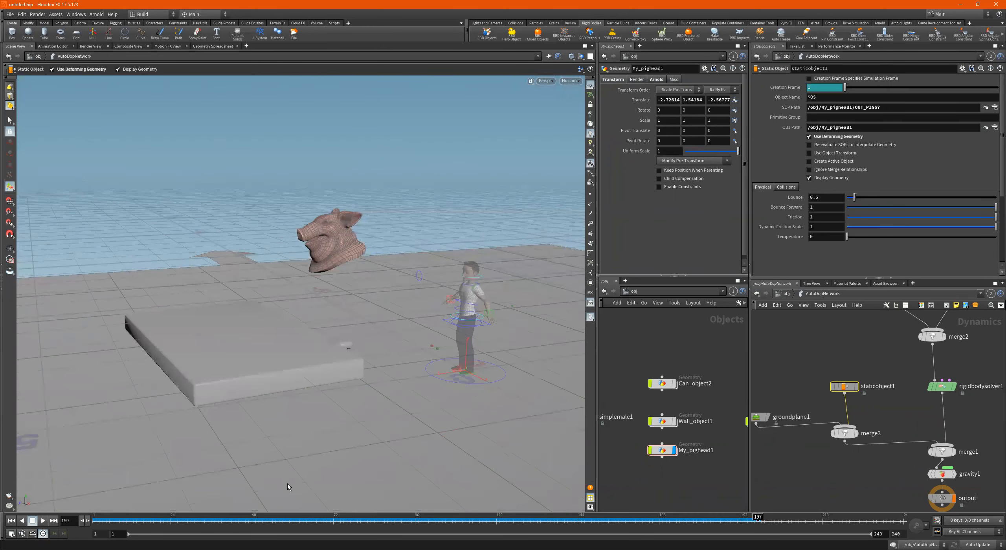
- Return to frame 1 and replay the wall's fall twice from different angles, rewinding after each run
{"action": "left_click_drag", "start_coordinate": [237, 519], "coordinate": [36, 514]}
{"action": "left_click_drag", "start_coordinate": [465, 259], "coordinate": [398, 281], "text": "alt"}
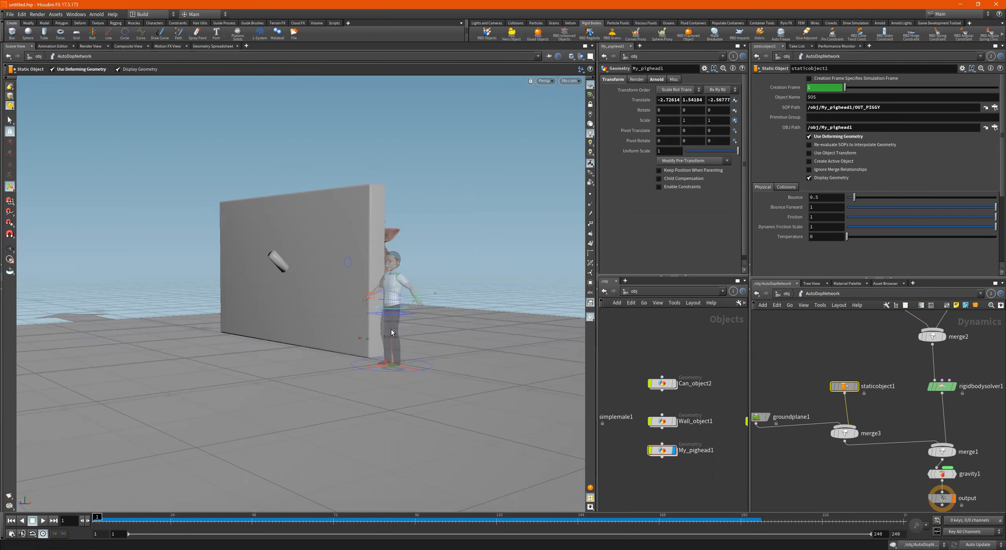
{"action": "left_click", "coordinate": [44, 521]}
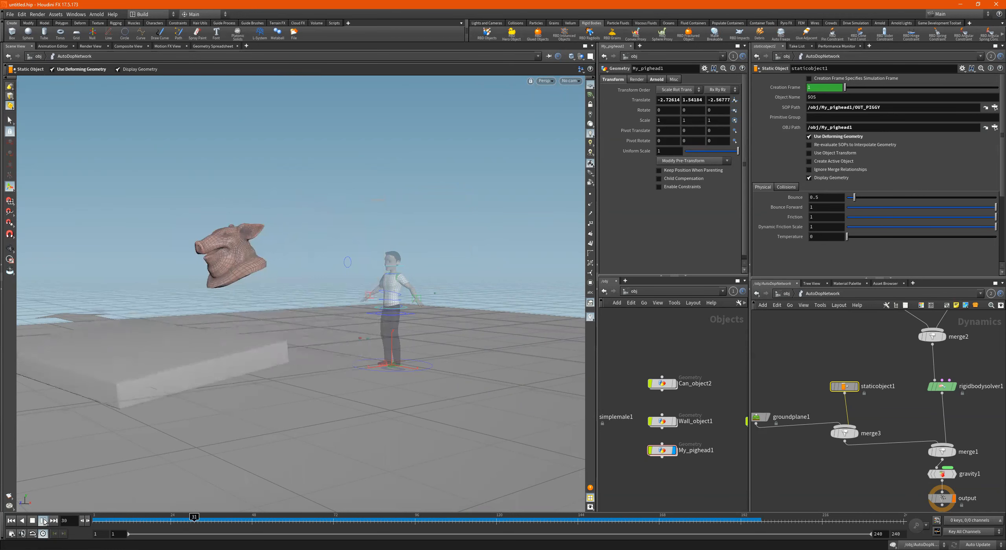
{"action": "left_click", "coordinate": [33, 522]}
{"action": "left_click", "coordinate": [11, 521]}
{"action": "key", "text": "Escape"}
{"action": "left_click_drag", "start_coordinate": [353, 261], "coordinate": [383, 270]}
{"action": "middle_click_drag", "start_coordinate": [384, 270], "coordinate": [386, 271], "text": "alt"}
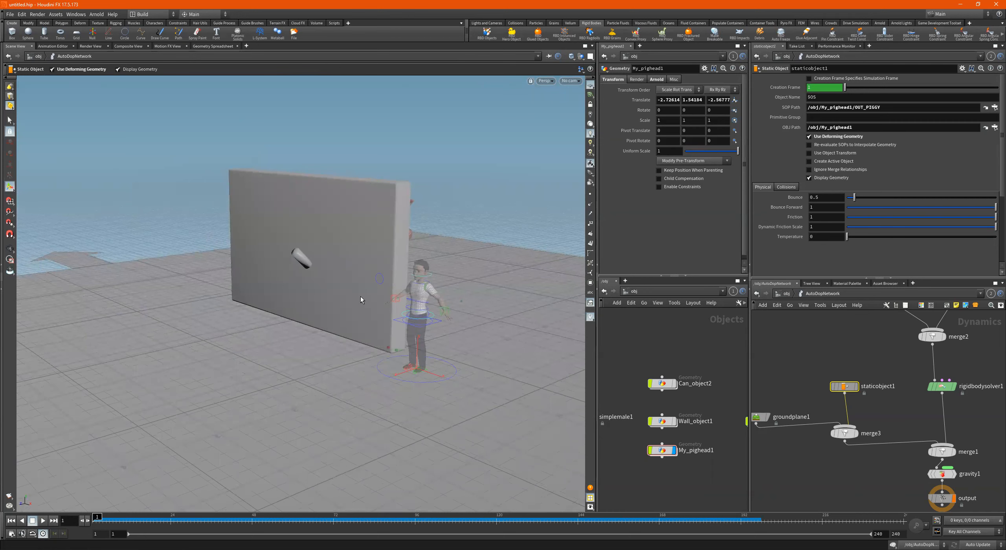
{"action": "left_click", "coordinate": [44, 522]}
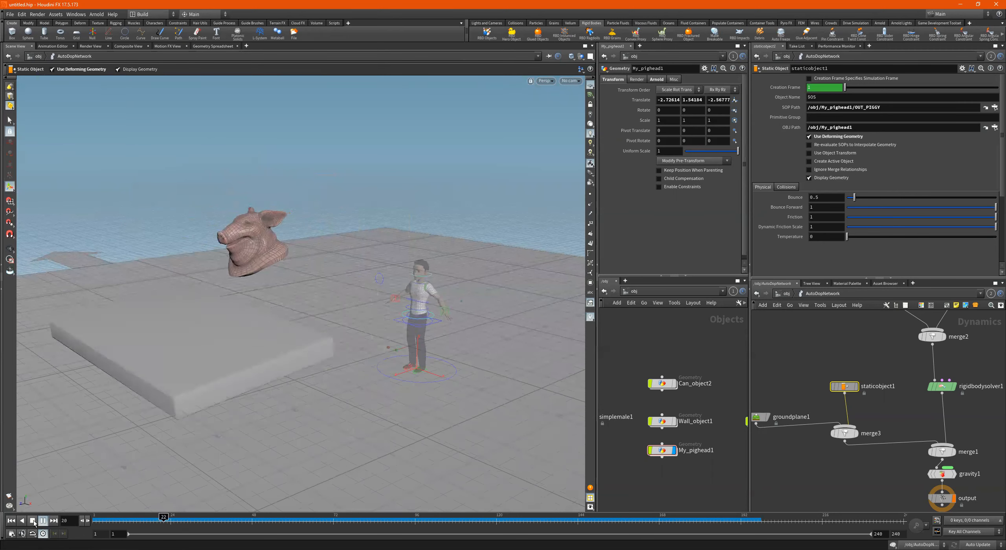
{"action": "left_click", "coordinate": [32, 522]}
{"action": "left_click", "coordinate": [11, 521]}
{"action": "left_click_drag", "start_coordinate": [278, 284], "coordinate": [373, 208], "text": "alt"}
{"action": "left_click_drag", "start_coordinate": [384, 251], "coordinate": [441, 263], "text": "alt"}
{"action": "middle_click_drag", "start_coordinate": [435, 254], "coordinate": [415, 233], "text": "alt"}
- Align groundplane1 beside staticobject1 above merge3 in the dynamics network
{"action": "scroll", "coordinate": [866, 360], "scroll_direction": "down", "scroll_amount": 2}
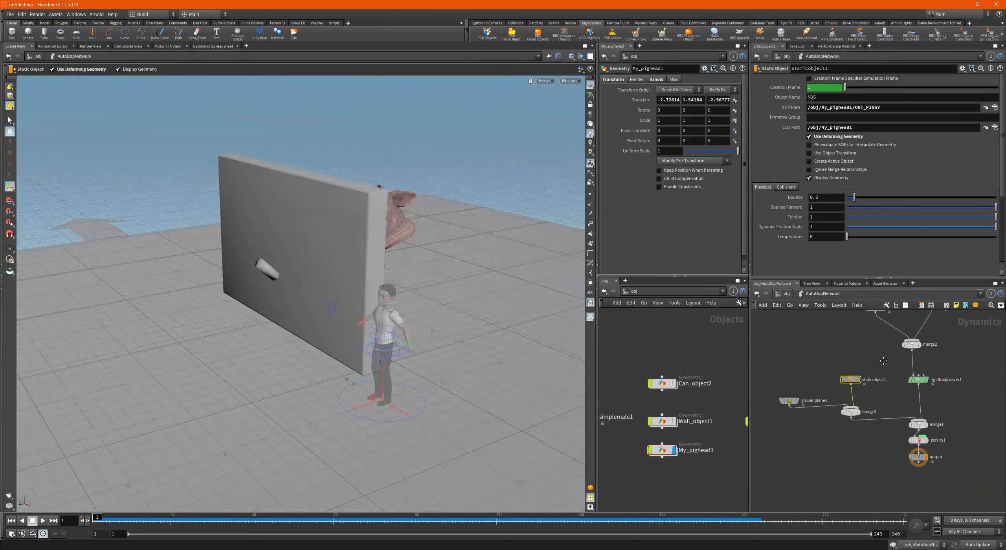
{"action": "middle_click_drag", "start_coordinate": [884, 361], "coordinate": [902, 410]}
{"action": "scroll", "coordinate": [846, 437], "scroll_direction": "up", "scroll_amount": 3}
{"action": "left_click_drag", "start_coordinate": [800, 463], "coordinate": [804, 432]}
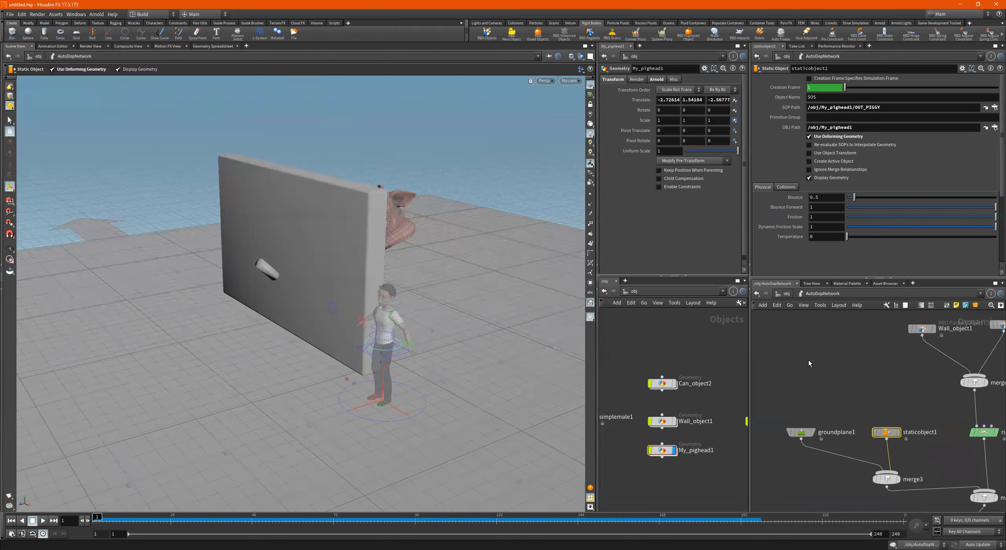
- Widen the object network pane, go inside Wall_object1 and line up box1, polybevel1 and rest1 in one column
{"action": "left_click_drag", "start_coordinate": [599, 344], "coordinate": [405, 344]}
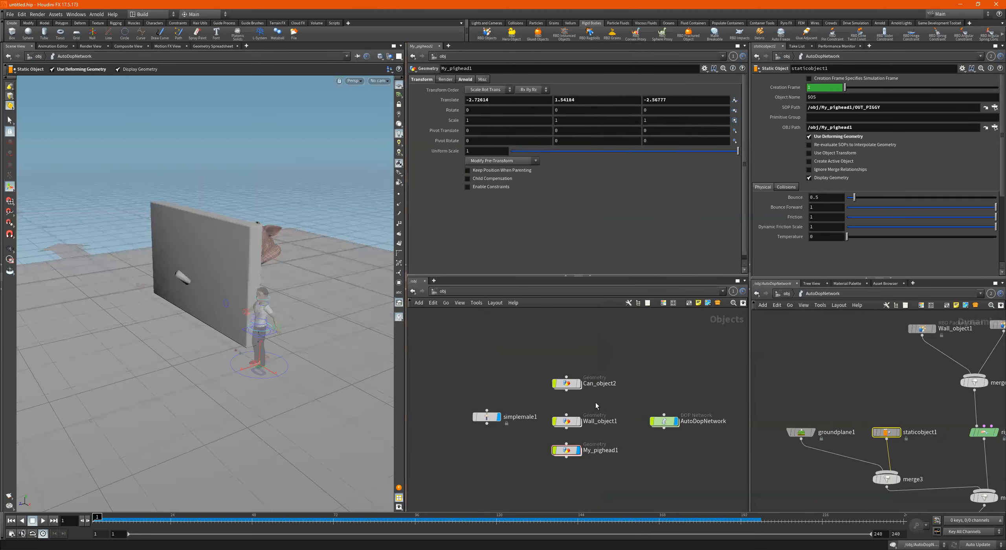
{"action": "double_click", "coordinate": [569, 424]}
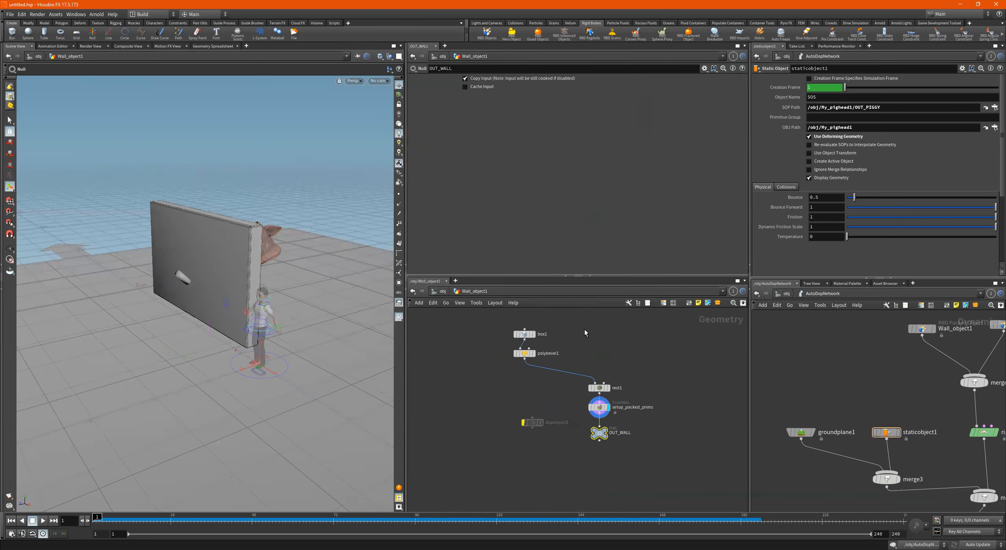
{"action": "middle_click_drag", "start_coordinate": [587, 335], "coordinate": [652, 380]}
{"action": "scroll", "coordinate": [606, 356], "scroll_direction": "up", "scroll_amount": 3}
{"action": "left_click_drag", "start_coordinate": [556, 434], "coordinate": [611, 390]}
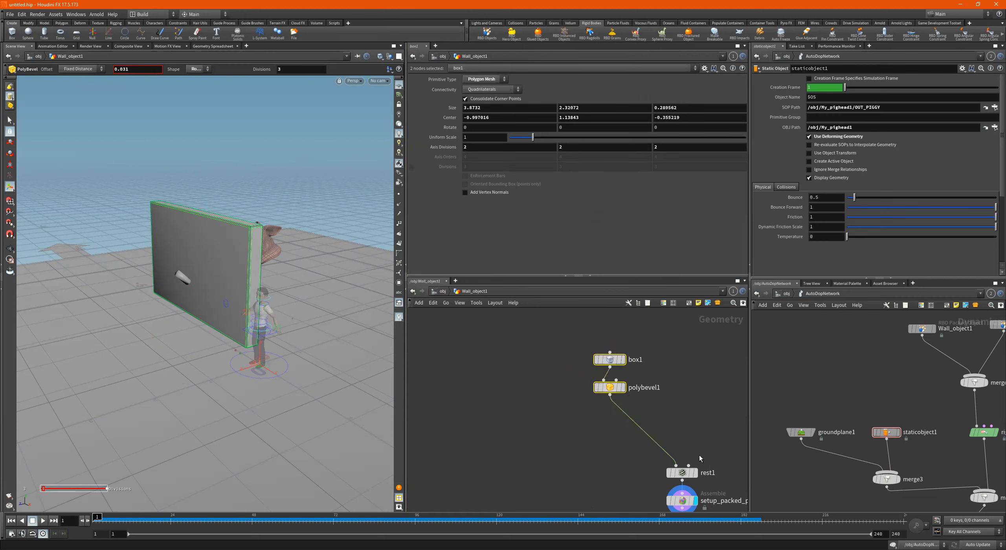
{"action": "left_click_drag", "start_coordinate": [686, 470], "coordinate": [615, 414]}
- Add a Voronoi Fracture node and insert it on the wire between rest1 and setup_packed_prims
{"action": "key", "text": "Tab"}
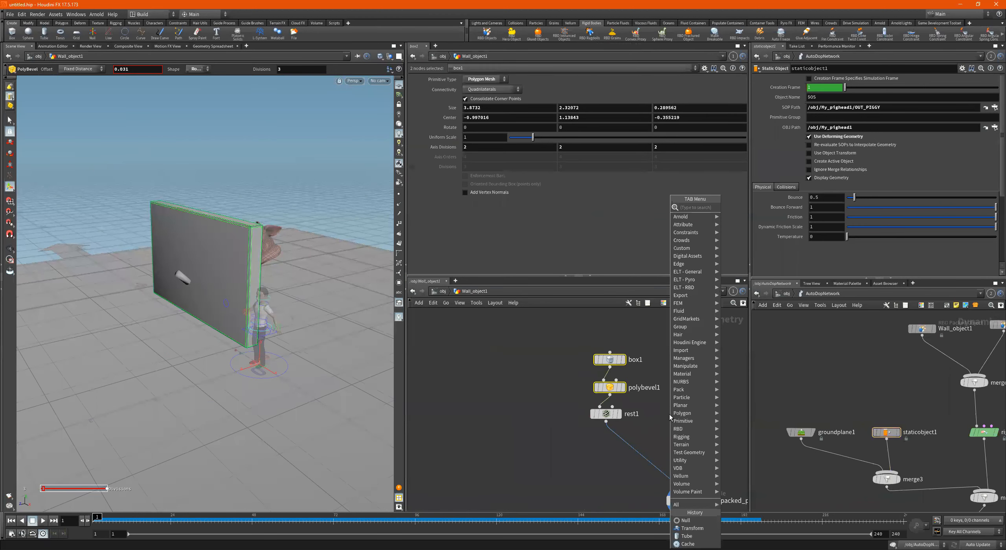
{"action": "type", "text": "vor"}
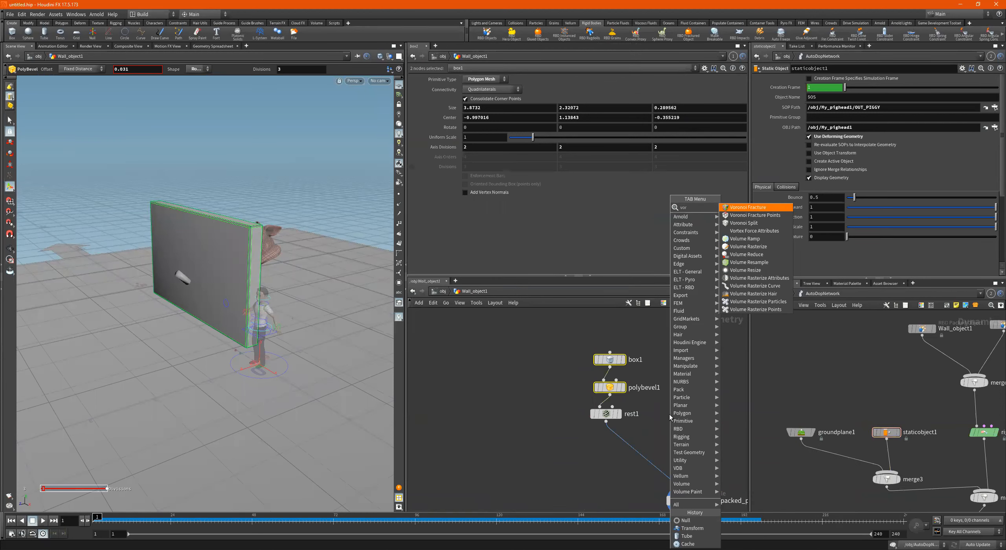
{"action": "type", "text": "on"}
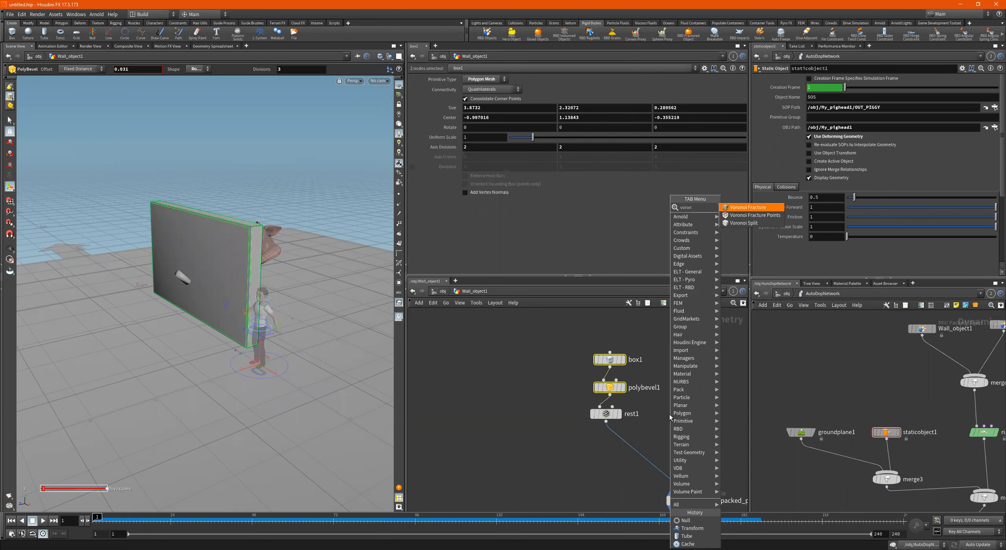
{"action": "type", "text": "oi"}
{"action": "key", "text": "Return"}
{"action": "left_click", "coordinate": [670, 415]}
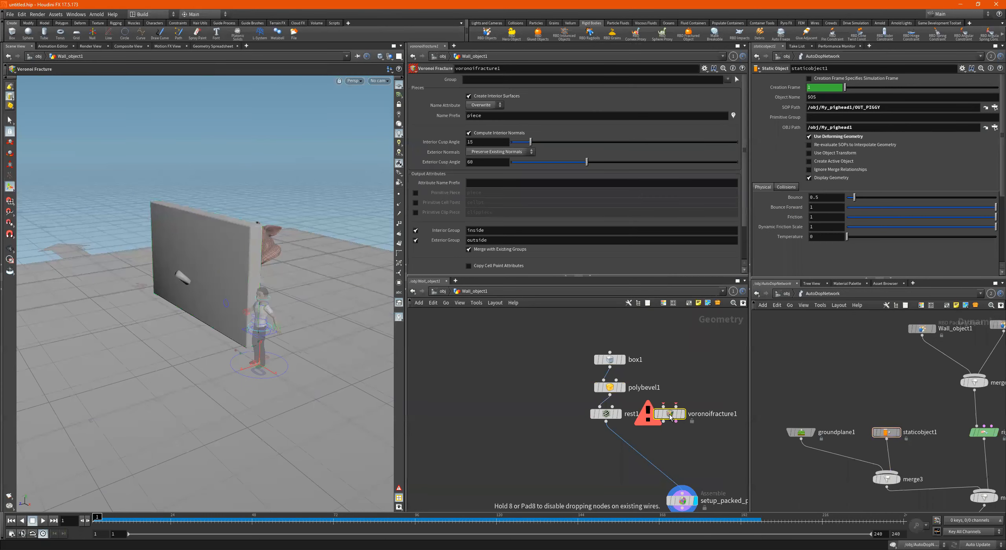
{"action": "mouse_move", "coordinate": [671, 415]}
{"action": "left_click_drag", "start_coordinate": [672, 415], "coordinate": [611, 442]}
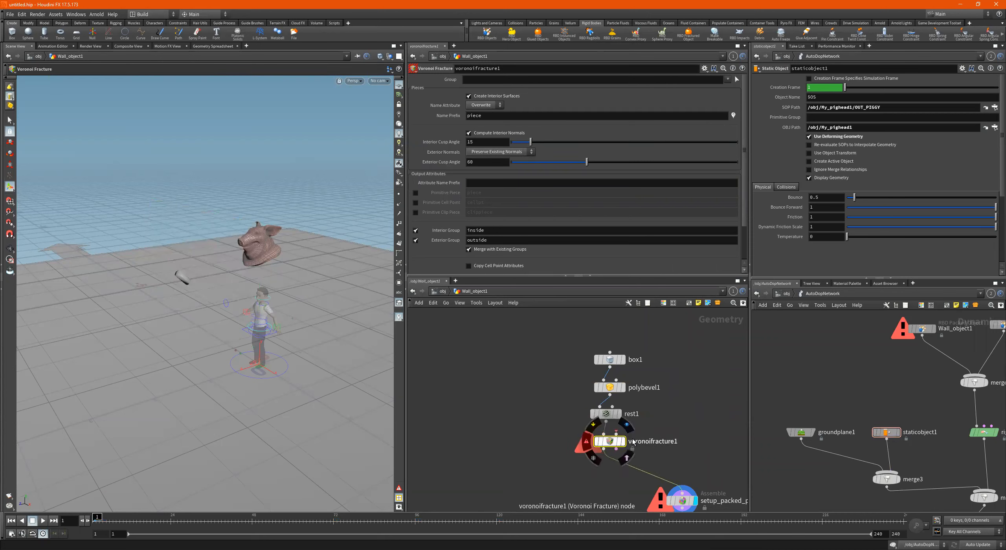
- Reorder the wall's node chain so the Voronoi Fracture sits between polybevel1 and rest1
{"action": "middle_click_drag", "start_coordinate": [675, 379], "coordinate": [717, 370]}
{"action": "left_click_drag", "start_coordinate": [652, 436], "coordinate": [648, 400]}
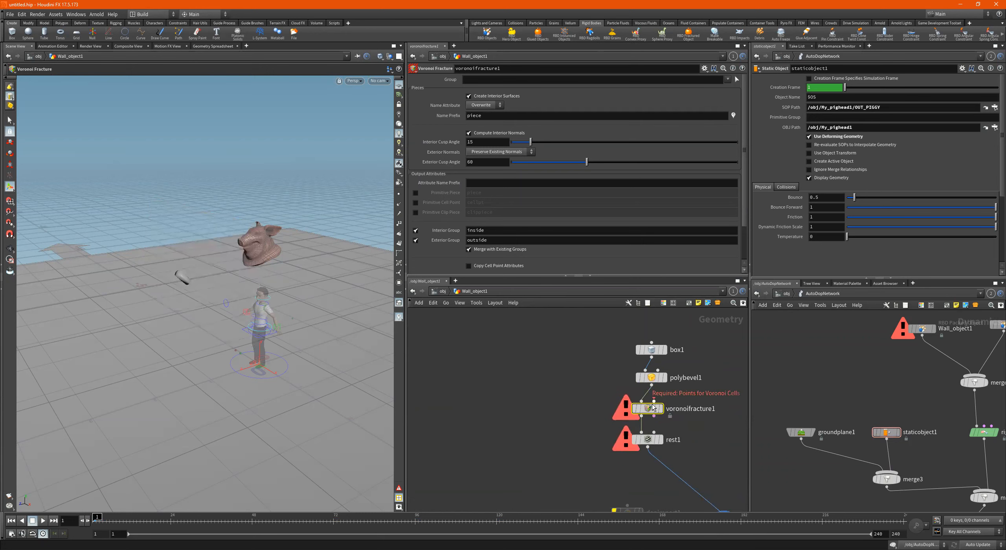
{"action": "scroll", "coordinate": [646, 401], "scroll_direction": "down", "scroll_amount": 3}
{"action": "scroll", "coordinate": [619, 444], "scroll_direction": "up", "scroll_amount": 2}
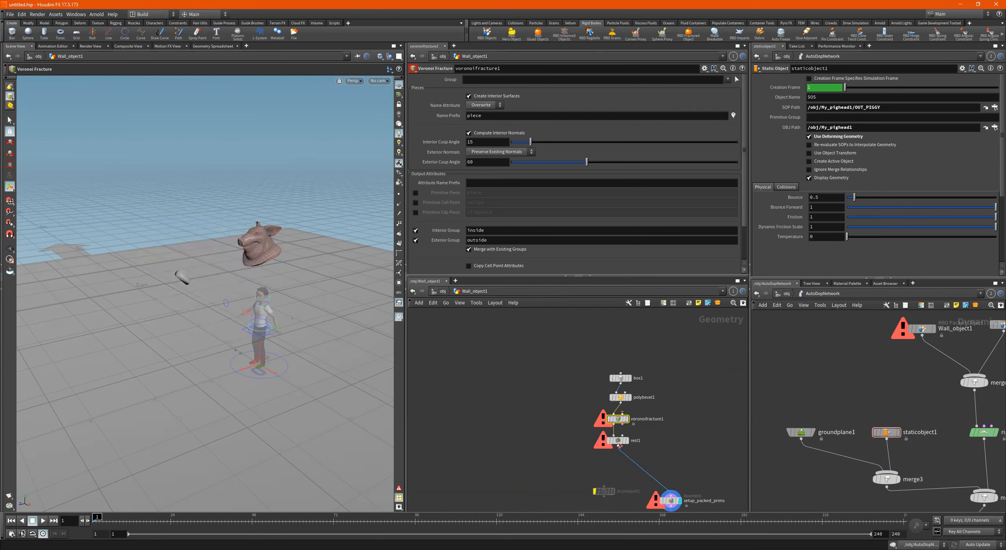
- Spread out the wall's node chain by moving box1 and polybevel1 clear above voronoifracture1 and rest1
{"action": "left_click_drag", "start_coordinate": [656, 357], "coordinate": [568, 388]}
{"action": "middle_click_drag", "start_coordinate": [624, 389], "coordinate": [684, 405]}
{"action": "left_click", "coordinate": [682, 384]}
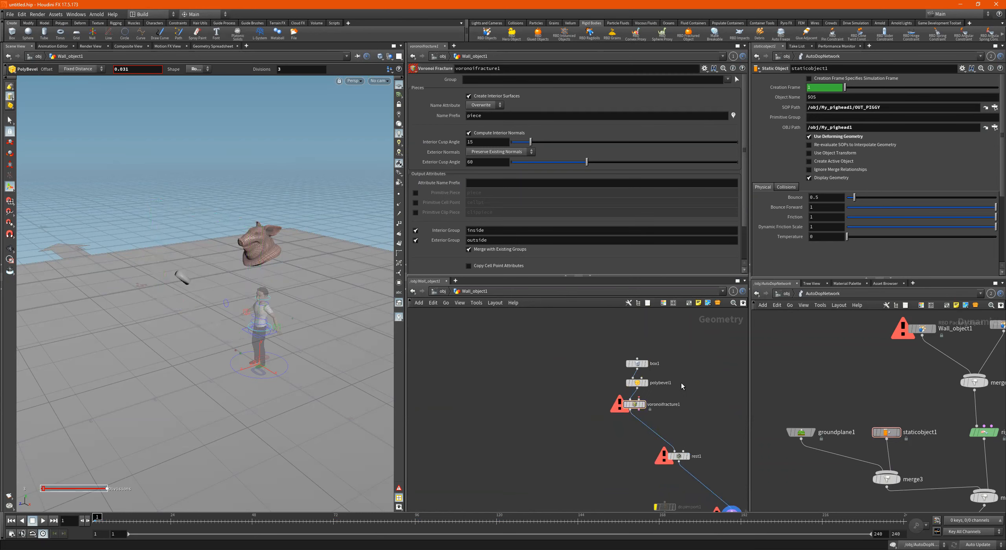
{"action": "middle_click_drag", "start_coordinate": [662, 344], "coordinate": [647, 359]}
{"action": "left_click_drag", "start_coordinate": [605, 402], "coordinate": [571, 356]}
{"action": "left_click_drag", "start_coordinate": [255, 296], "coordinate": [213, 308]}
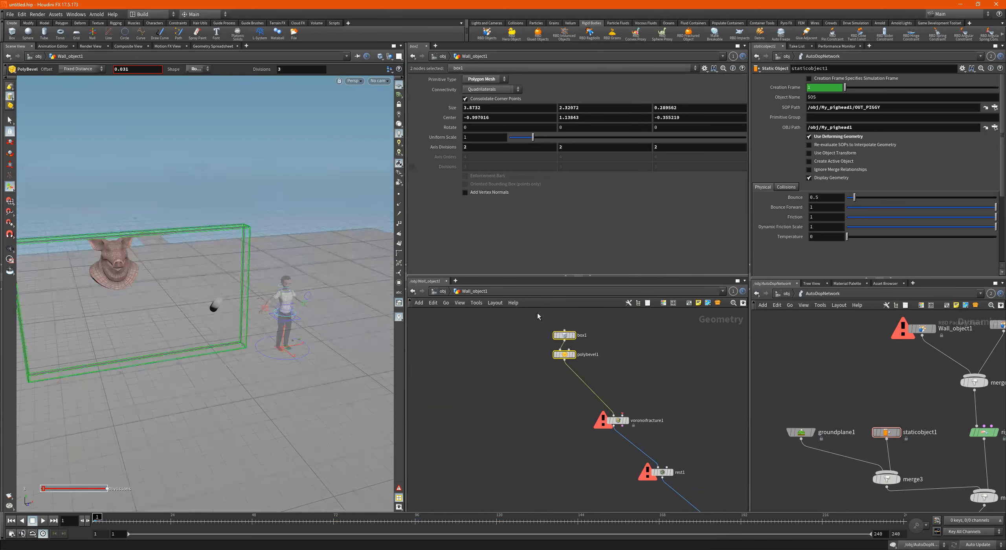
- Display box1 and then polybevel1 to examine the wall geometry before fracturing
{"action": "left_click", "coordinate": [573, 337]}
{"action": "left_click_drag", "start_coordinate": [146, 287], "coordinate": [114, 283], "text": "alt"}
{"action": "middle_click_drag", "start_coordinate": [170, 279], "coordinate": [238, 272], "text": "alt"}
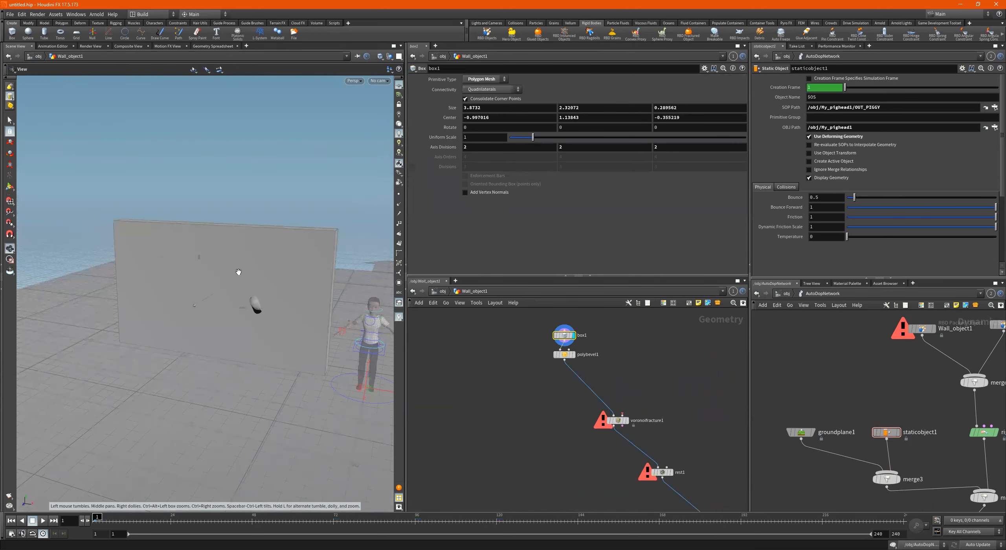
{"action": "key", "text": "Return"}
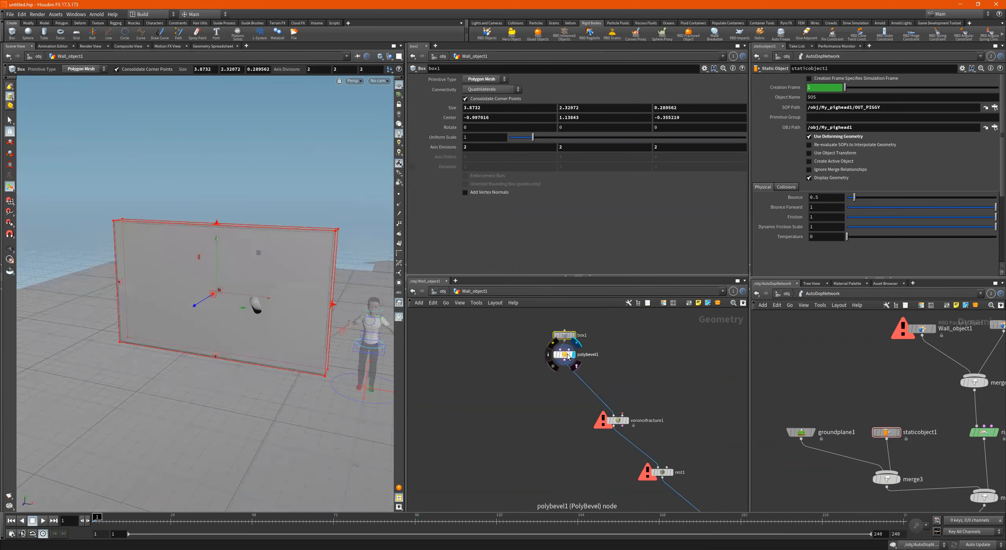
{"action": "left_click", "coordinate": [565, 356]}
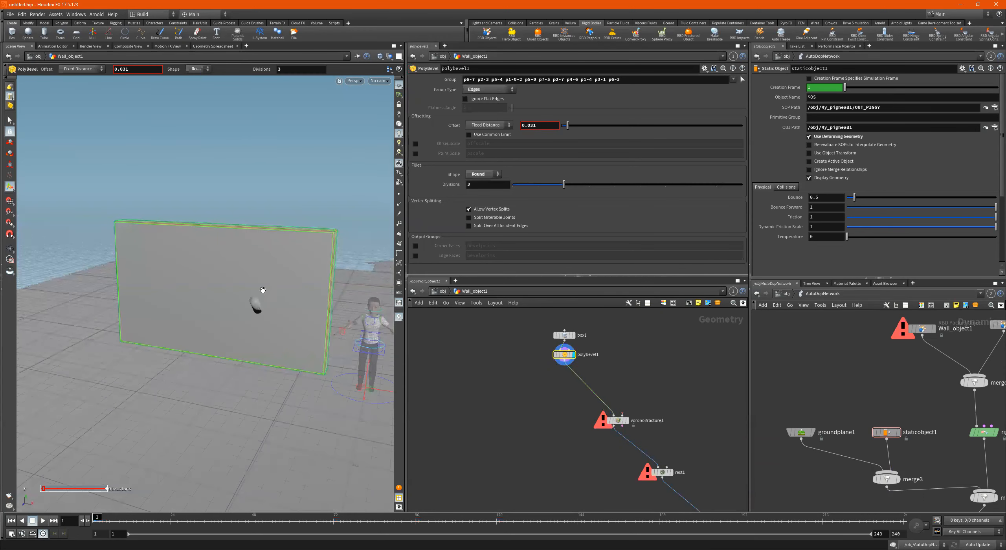
{"action": "key", "text": "Escape"}
{"action": "left_click_drag", "start_coordinate": [263, 290], "coordinate": [262, 317]}
{"action": "key", "text": "Return"}
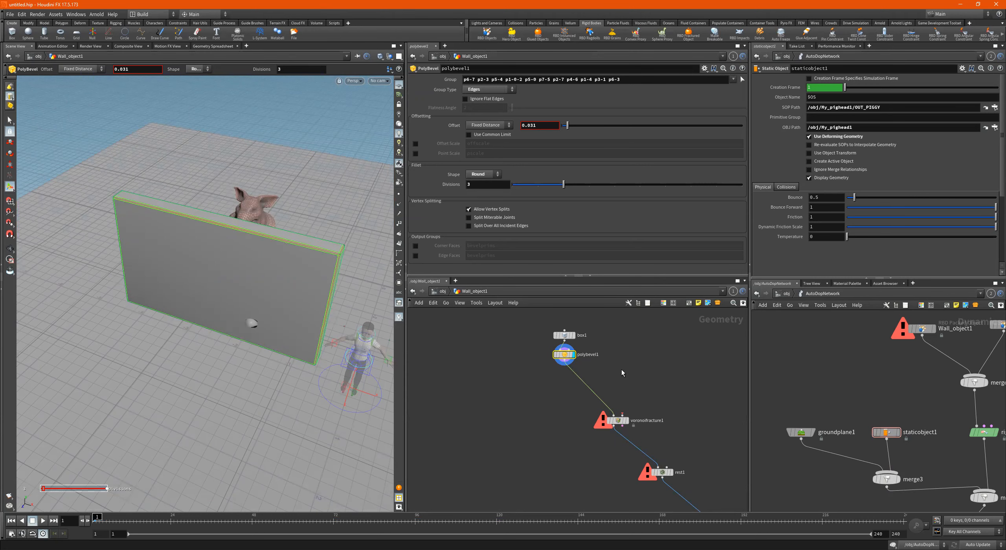
- Add a Scatter node beside polybevel1 and shift voronoifracture1 beneath polybevel1
{"action": "key", "text": "Tab"}
{"action": "type", "text": "scat"}
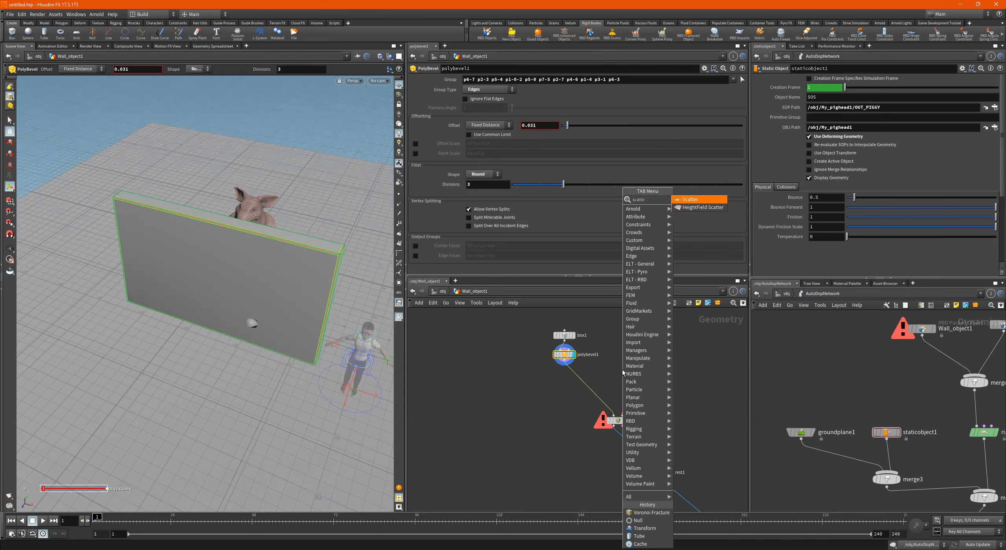
{"action": "key", "text": "Return"}
{"action": "left_click", "coordinate": [623, 370]}
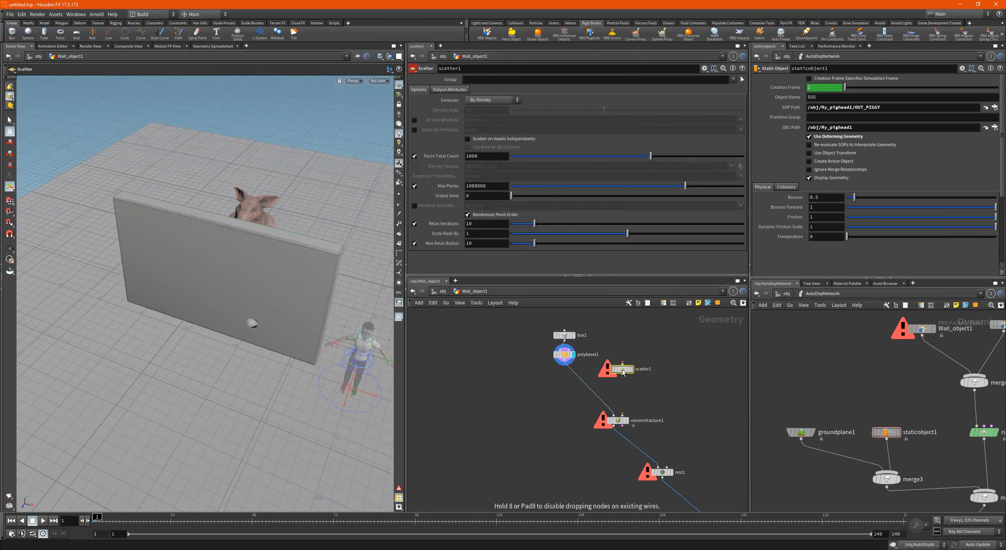
{"action": "left_click_drag", "start_coordinate": [557, 363], "coordinate": [584, 321]}
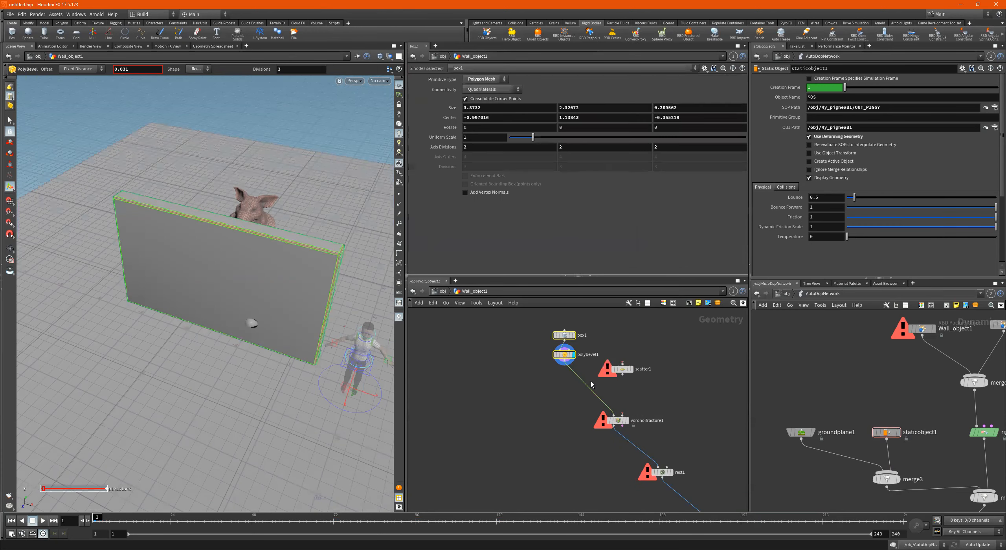
{"action": "left_click_drag", "start_coordinate": [618, 426], "coordinate": [574, 420]}
- Connect polybevel1's output to scatter1's input and display the points scattered over the wall
{"action": "left_click_drag", "start_coordinate": [328, 309], "coordinate": [295, 276], "text": "alt"}
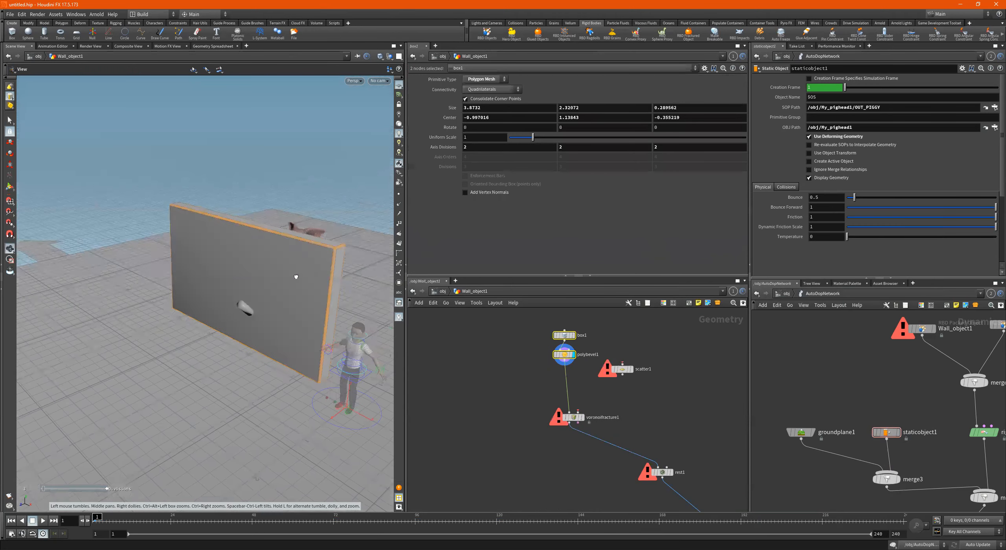
{"action": "right_click_drag", "start_coordinate": [278, 273], "coordinate": [318, 250], "text": "alt"}
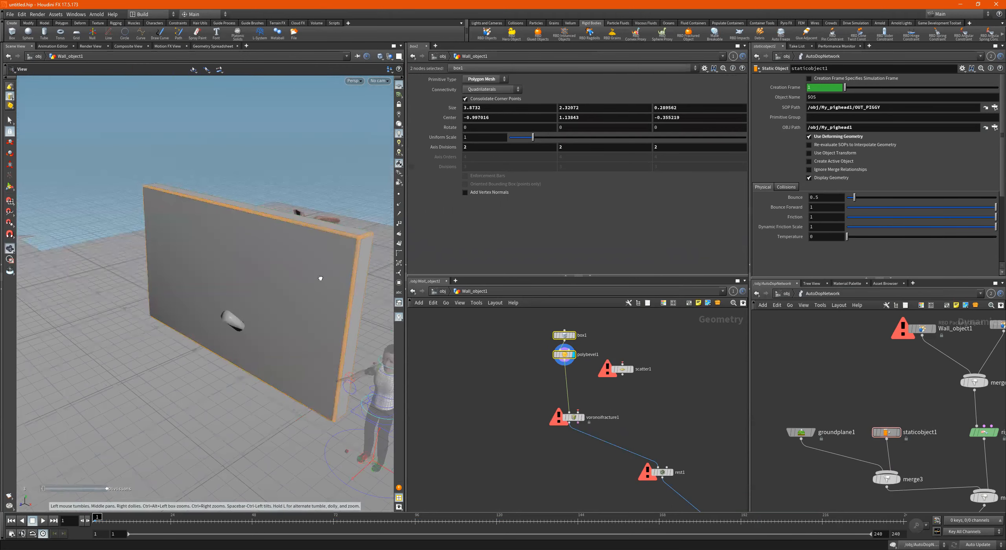
{"action": "left_click_drag", "start_coordinate": [319, 279], "coordinate": [252, 260], "text": "alt"}
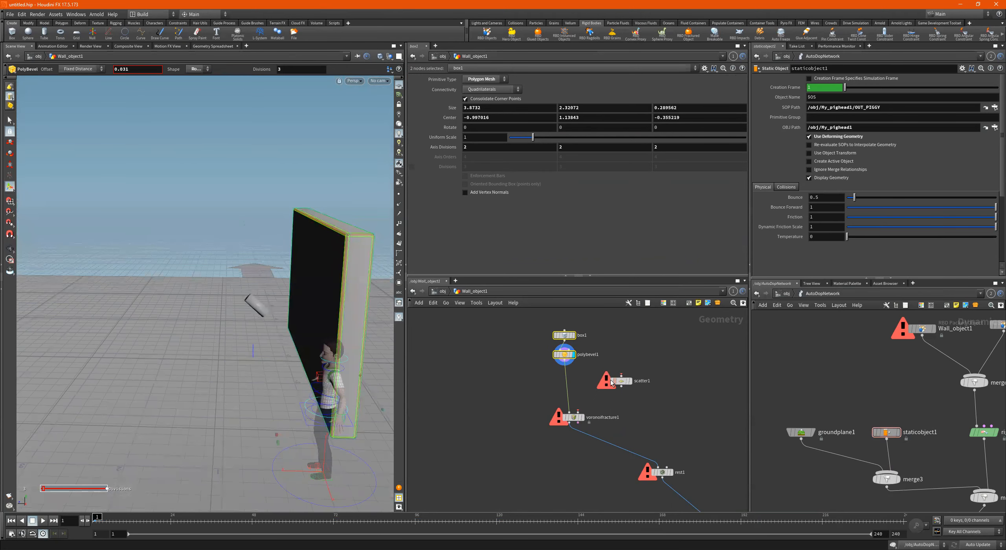
{"action": "scroll", "coordinate": [569, 364], "scroll_direction": "up", "scroll_amount": 3}
{"action": "left_click", "coordinate": [562, 360]}
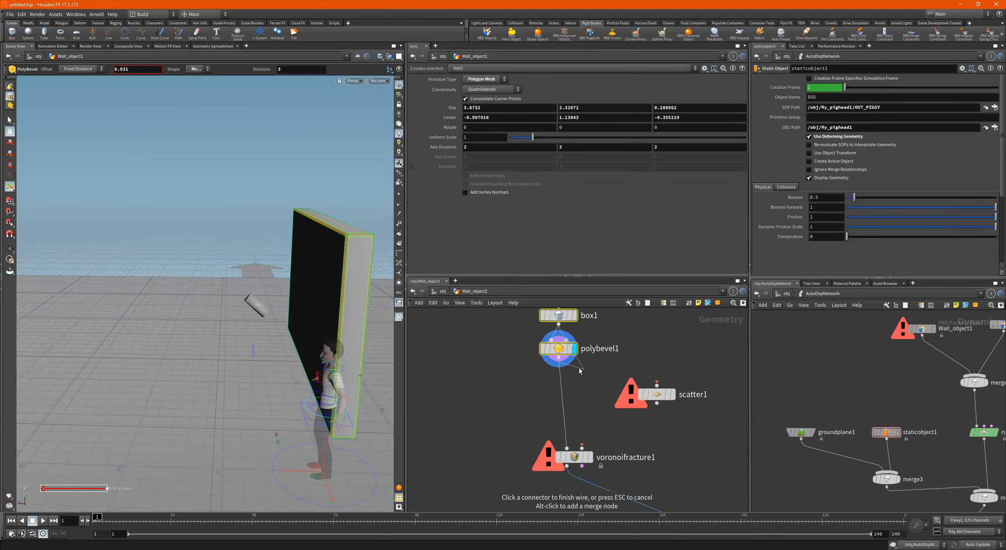
{"action": "left_click", "coordinate": [583, 374]}
{"action": "left_click_drag", "start_coordinate": [622, 378], "coordinate": [657, 385]}
{"action": "left_click_drag", "start_coordinate": [220, 342], "coordinate": [324, 244], "text": "alt"}
{"action": "left_click", "coordinate": [673, 396]}
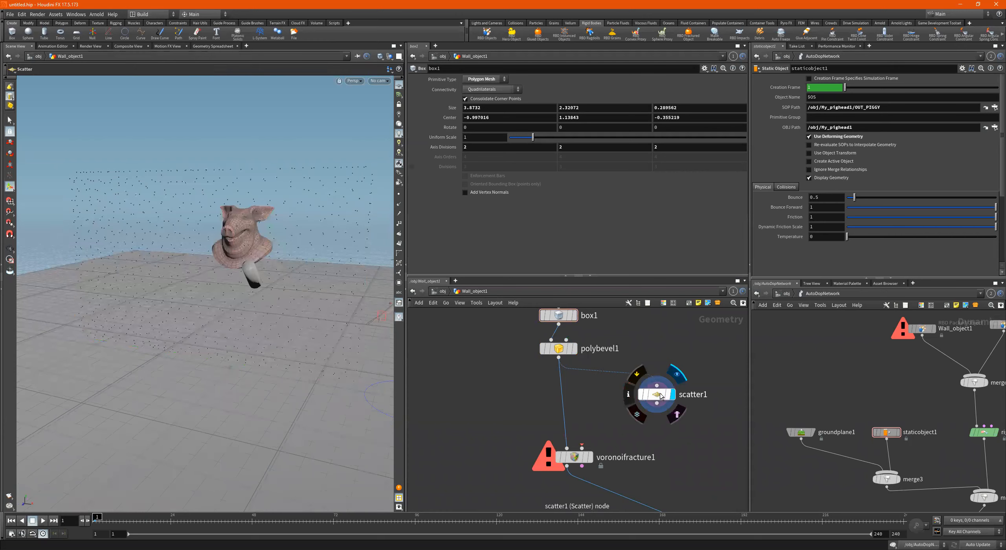
{"action": "mouse_move", "coordinate": [219, 261]}
{"action": "left_mouse_down", "text": "alt"}
{"action": "mouse_move", "coordinate": [198, 267]}
{"action": "mouse_move", "coordinate": [253, 249]}
{"action": "mouse_move", "coordinate": [201, 277]}
{"action": "mouse_move", "coordinate": [228, 269]}
{"action": "left_mouse_up", "text": "alt"}
{"action": "middle_click_drag", "start_coordinate": [295, 257], "coordinate": [289, 237], "text": "alt"}
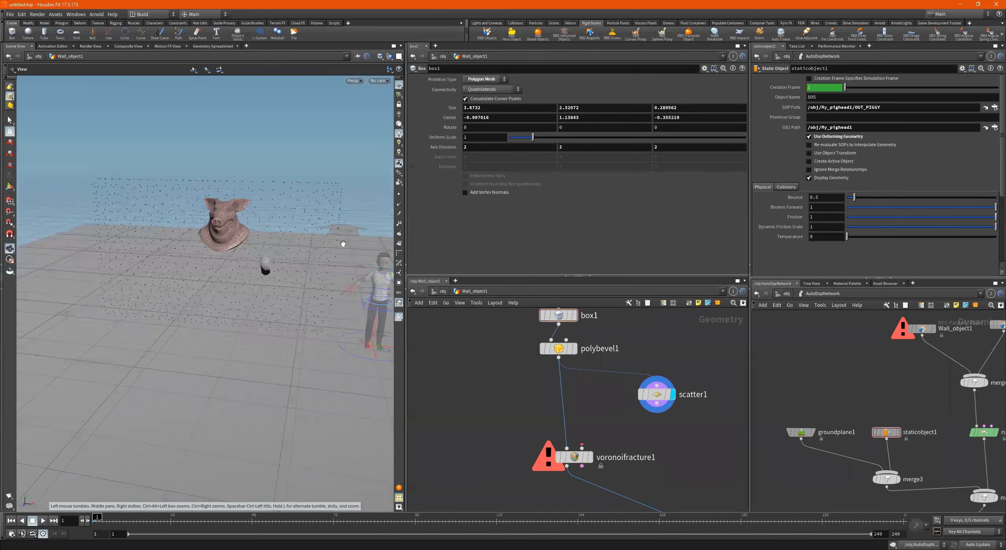
- Set scatter1's Force Total Count to 100 and connect its output to the second input of voronoifracture1
{"action": "left_click_drag", "start_coordinate": [695, 341], "coordinate": [654, 429]}
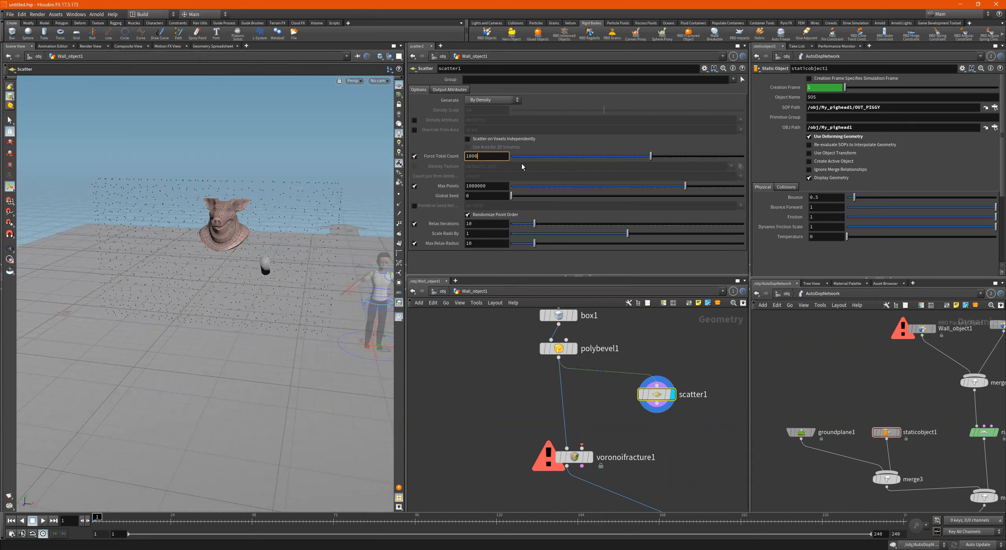
{"action": "key", "text": "Return"}
{"action": "left_click", "coordinate": [657, 408]}
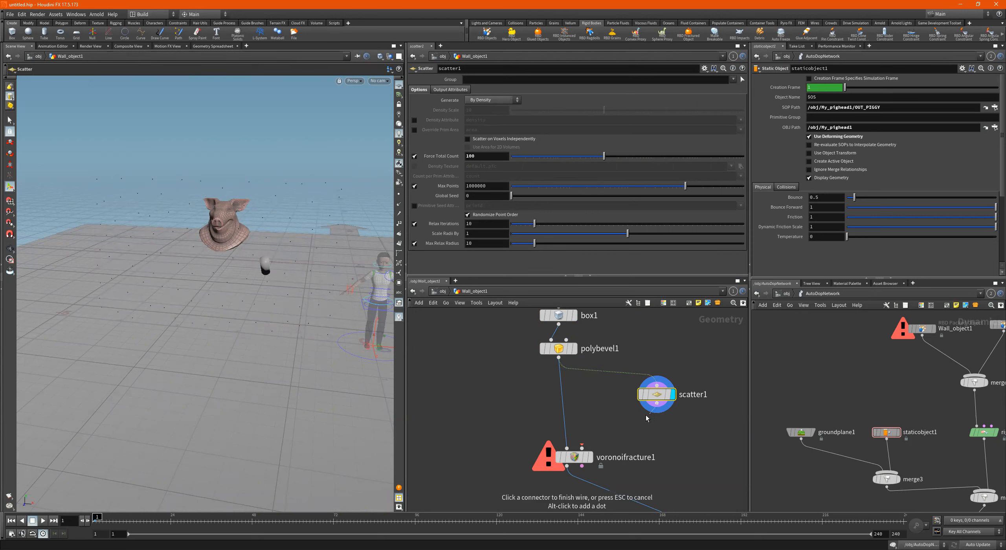
{"action": "left_click", "coordinate": [601, 439]}
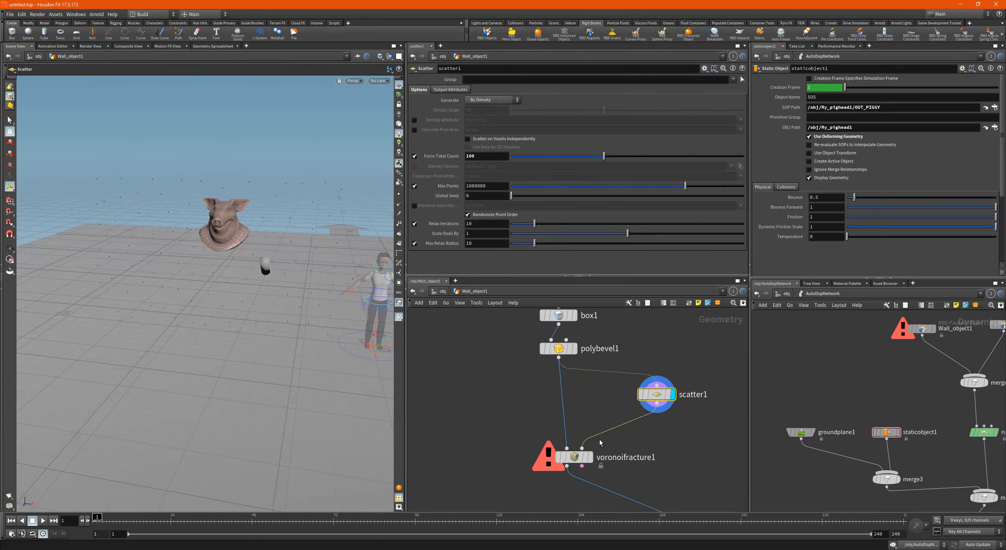
- Display voronoifracture1 with its parameters open and show the fractured wall in wireframe
{"action": "mouse_move", "coordinate": [594, 455]}
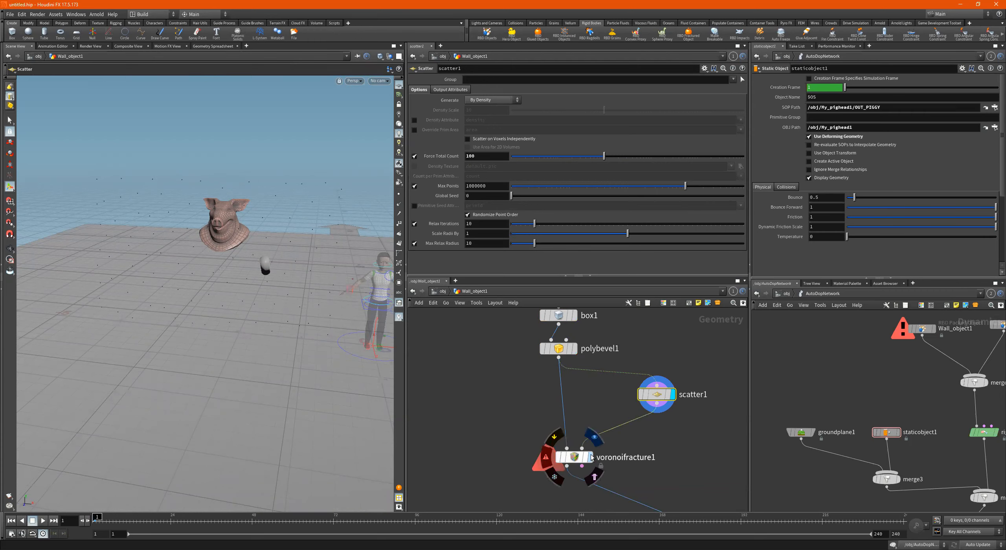
{"action": "left_click", "coordinate": [591, 457]}
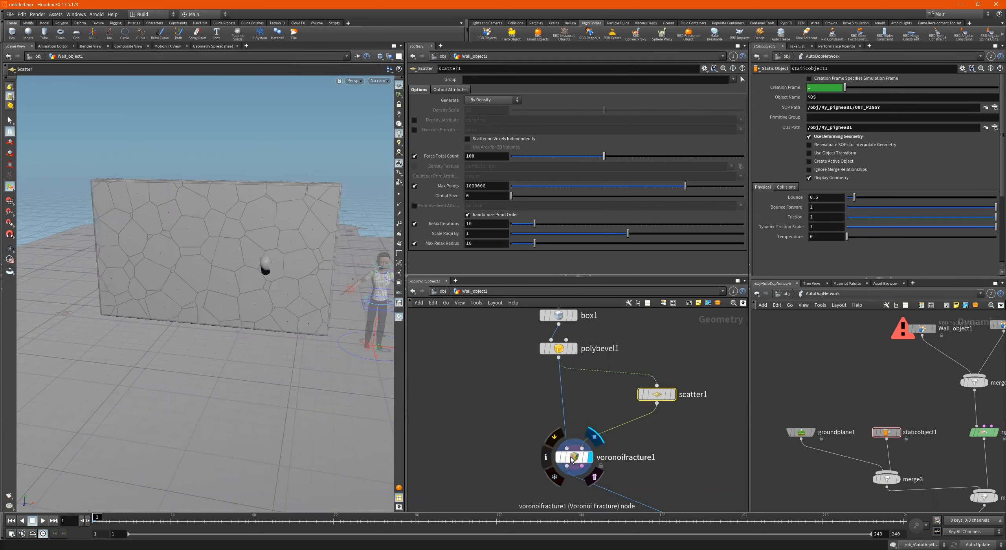
{"action": "left_click", "coordinate": [572, 460]}
{"action": "mouse_move", "coordinate": [265, 269]}
{"action": "left_mouse_down"}
{"action": "mouse_move", "coordinate": [180, 286]}
{"action": "mouse_move", "coordinate": [270, 278]}
{"action": "left_mouse_up"}
{"action": "key", "text": "w"}
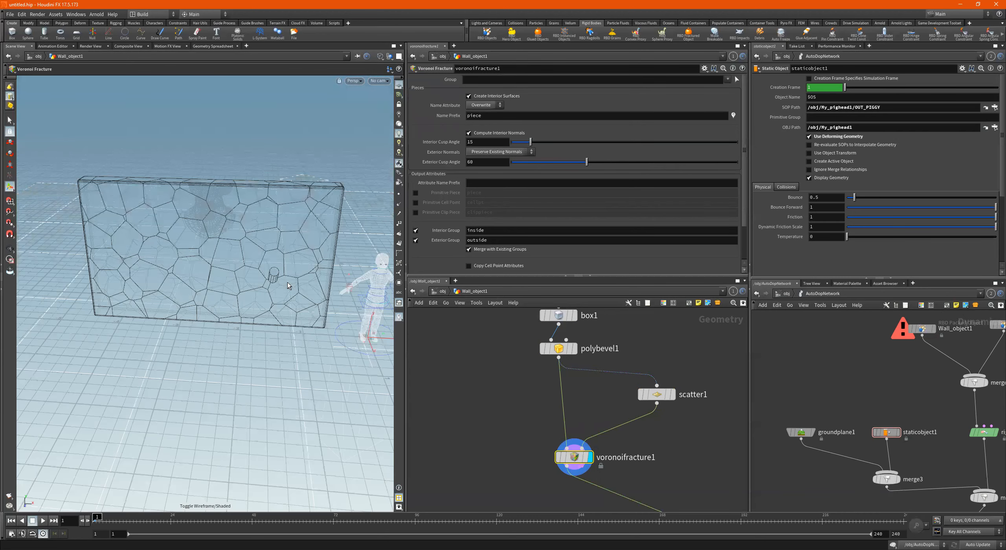
{"action": "right_click_drag", "start_coordinate": [251, 271], "coordinate": [377, 244]}
{"action": "left_click_drag", "start_coordinate": [265, 278], "coordinate": [261, 255]}
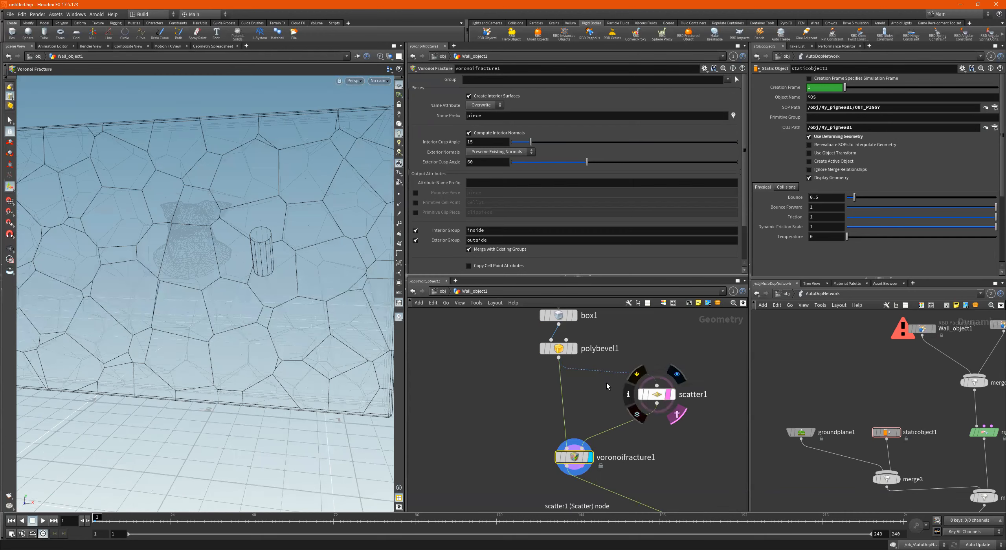
- Turn on scatter1's template flag to compare its points with the wall's Voronoi cells
{"action": "left_click", "coordinate": [668, 394]}
{"action": "left_click_drag", "start_coordinate": [275, 248], "coordinate": [298, 247]}
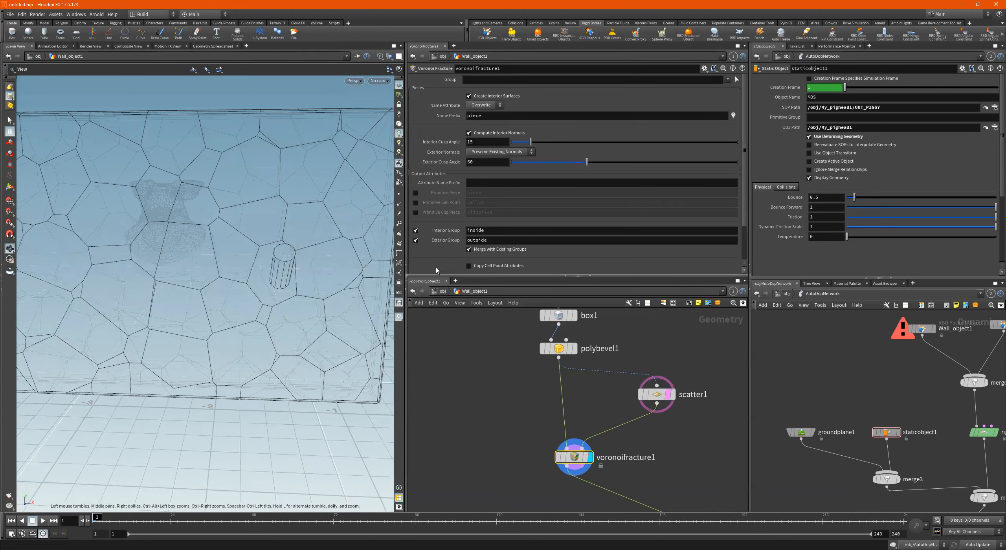
{"action": "left_click", "coordinate": [667, 395]}
{"action": "left_click", "coordinate": [667, 395]}
{"action": "left_click", "coordinate": [667, 395]}
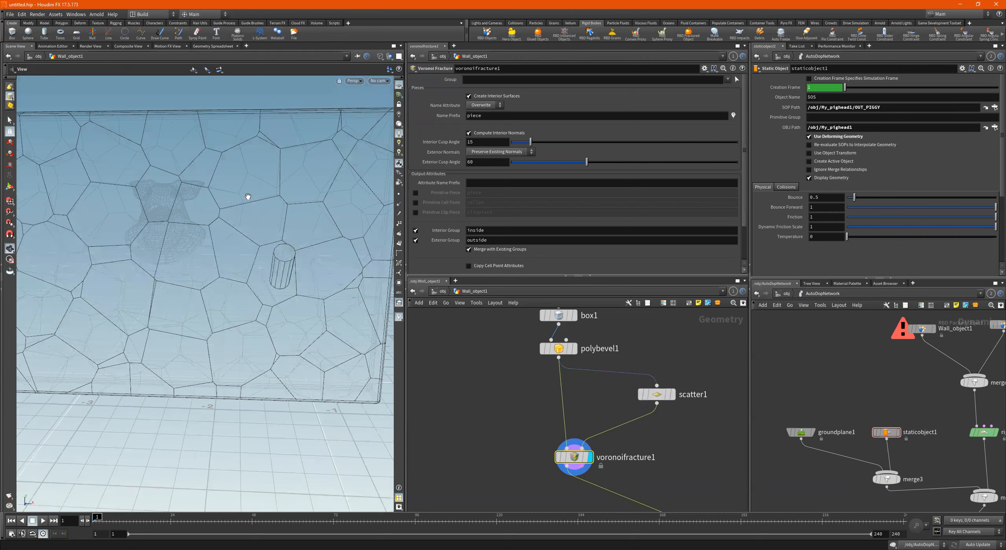
{"action": "right_click_drag", "start_coordinate": [248, 196], "coordinate": [400, 192], "text": "alt"}
{"action": "middle_click_drag", "start_coordinate": [287, 193], "coordinate": [181, 229], "text": "alt"}
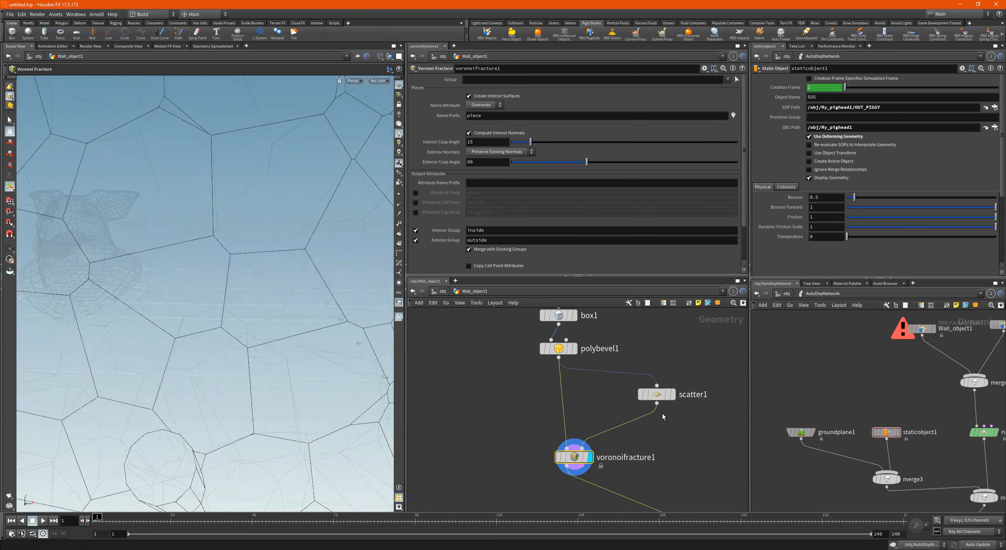
{"action": "left_click", "coordinate": [669, 394]}
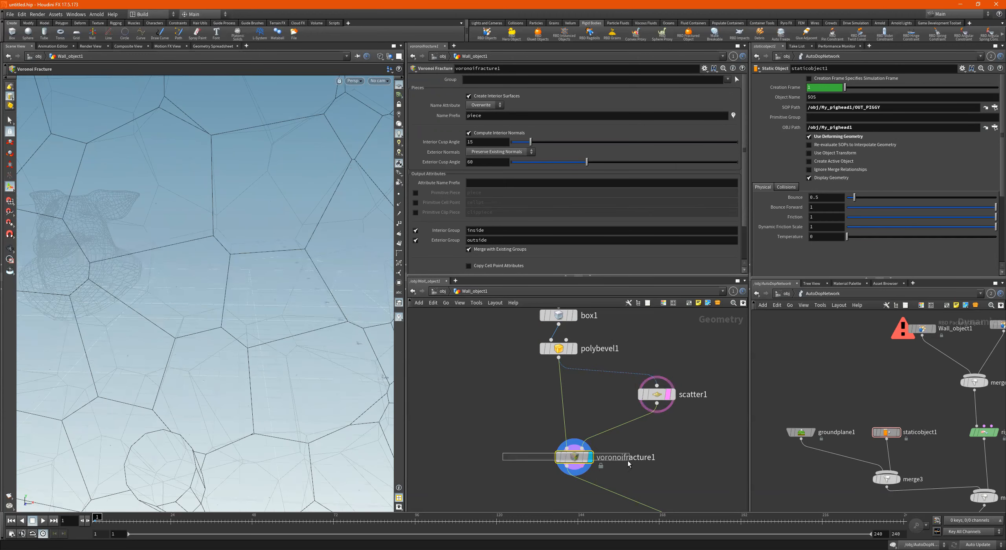
{"action": "right_click_drag", "start_coordinate": [294, 266], "coordinate": [157, 272], "text": "alt"}
{"action": "mouse_move", "coordinate": [157, 272]}
{"action": "left_mouse_down", "text": "alt"}
{"action": "mouse_move", "coordinate": [71, 266]}
{"action": "mouse_move", "coordinate": [174, 266]}
{"action": "left_mouse_up", "text": "alt"}
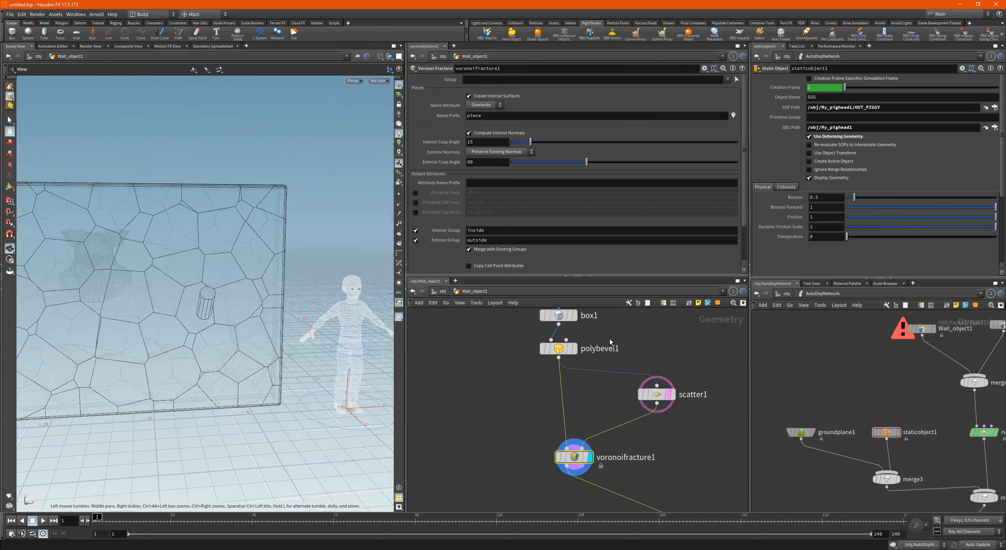
{"action": "middle_click_drag", "start_coordinate": [183, 323], "coordinate": [259, 306], "text": "alt"}
{"action": "left_click_drag", "start_coordinate": [260, 306], "coordinate": [237, 320], "text": "alt"}
{"action": "key", "text": "Return"}
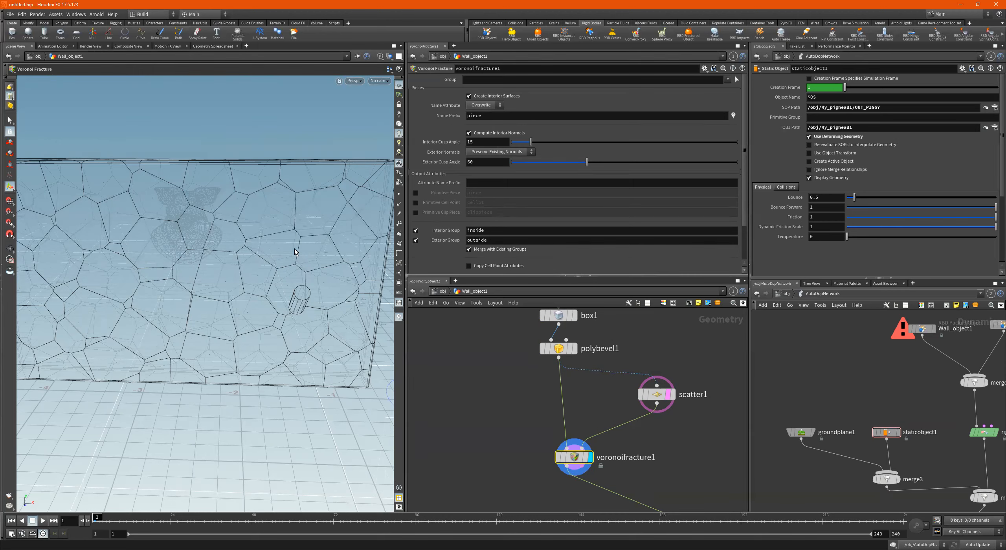
{"action": "left_click_drag", "start_coordinate": [289, 252], "coordinate": [277, 238], "text": "alt"}
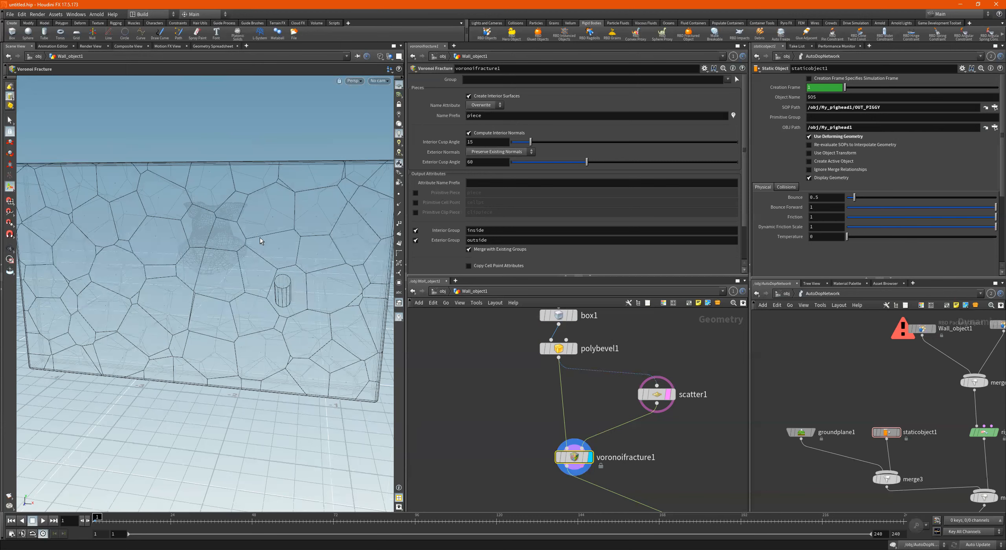
- Lower scatter1's Force Total Count to 8 and inspect the larger wall pieces
{"action": "left_click_drag", "start_coordinate": [682, 356], "coordinate": [652, 430]}
{"action": "left_click_drag", "start_coordinate": [604, 156], "coordinate": [554, 167]}
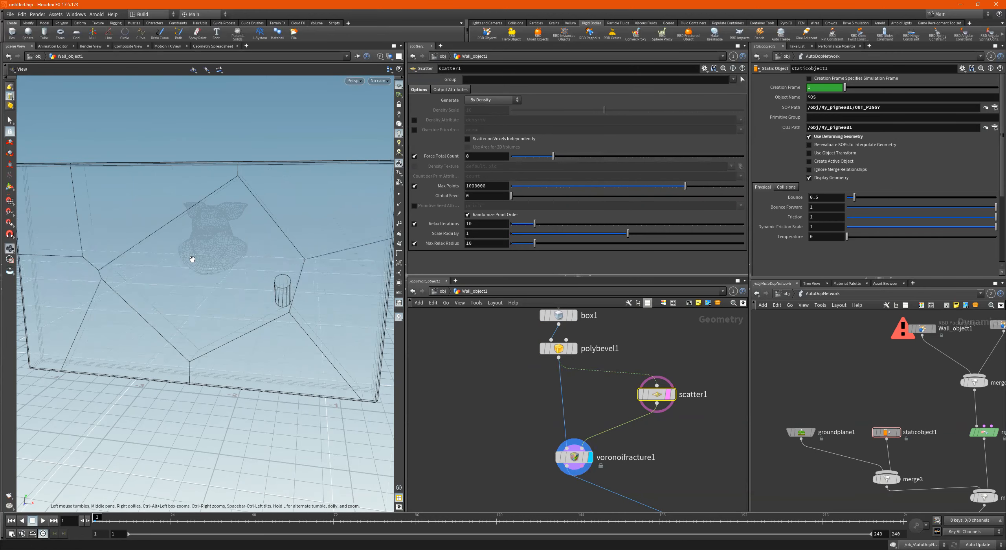
{"action": "left_click_drag", "start_coordinate": [191, 261], "coordinate": [200, 254], "text": "alt"}
{"action": "right_click_drag", "start_coordinate": [200, 254], "coordinate": [119, 276], "text": "alt"}
{"action": "left_click_drag", "start_coordinate": [119, 276], "coordinate": [146, 291], "text": "alt"}
{"action": "right_click_drag", "start_coordinate": [146, 291], "coordinate": [244, 276], "text": "alt"}
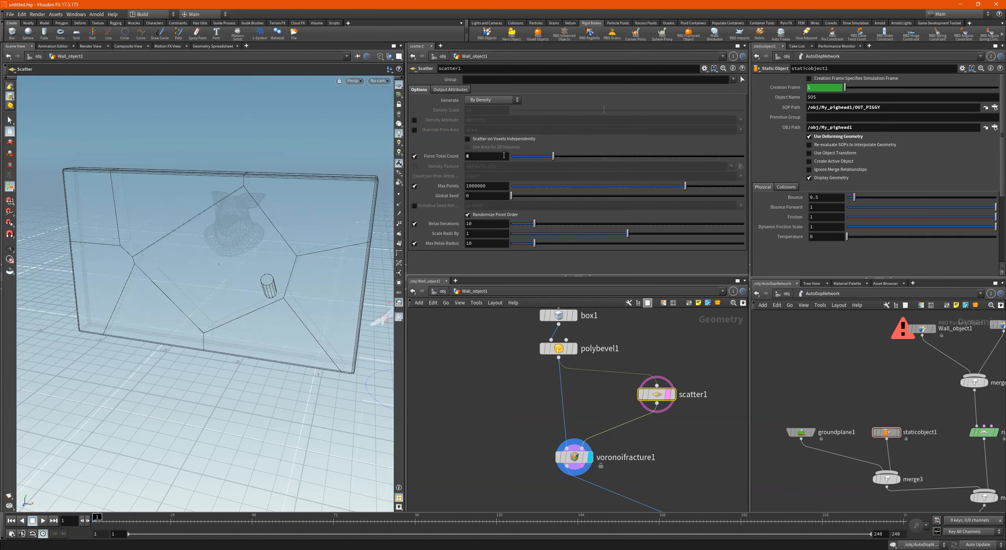
- Set scatter1's Force Total Count to 21 and its Global Seed to 0.2
{"action": "left_click_drag", "start_coordinate": [553, 156], "coordinate": [574, 164]}
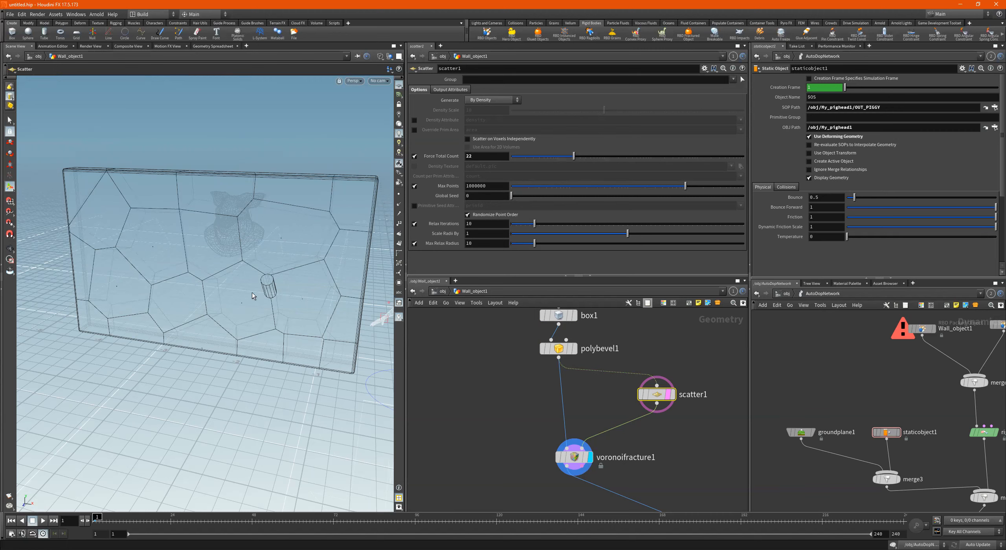
{"action": "left_click_drag", "start_coordinate": [574, 157], "coordinate": [573, 157]}
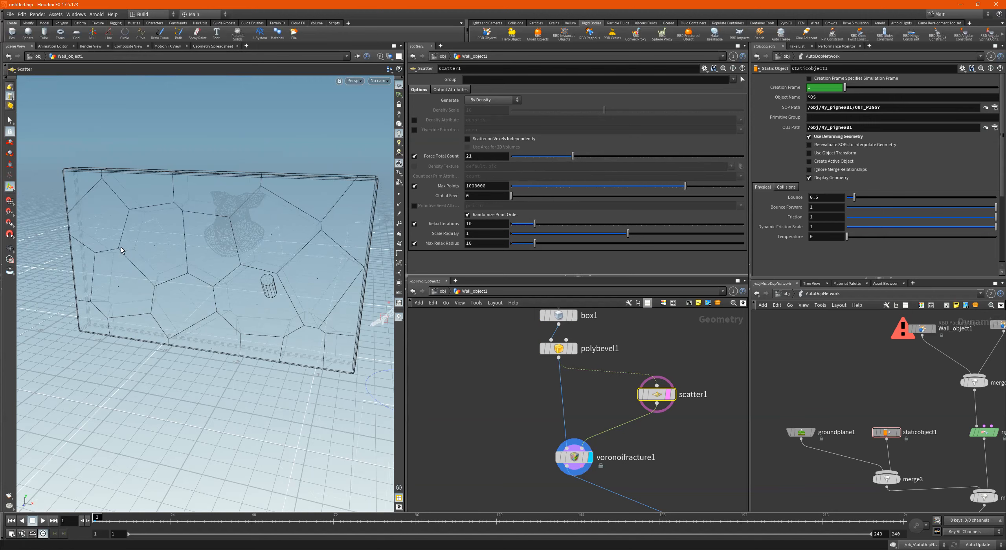
{"action": "left_click_drag", "start_coordinate": [512, 197], "coordinate": [514, 196]}
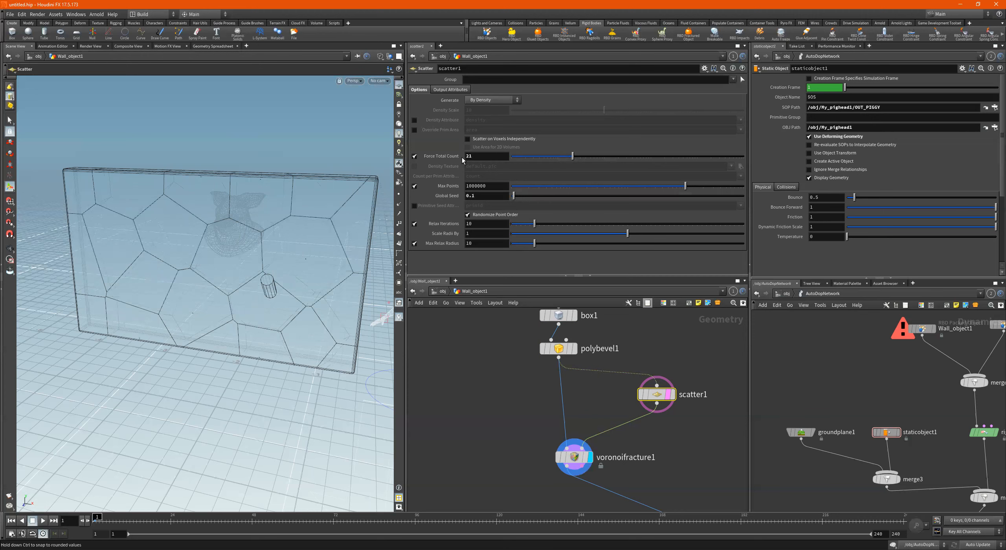
{"action": "left_click_drag", "start_coordinate": [511, 199], "coordinate": [515, 198]}
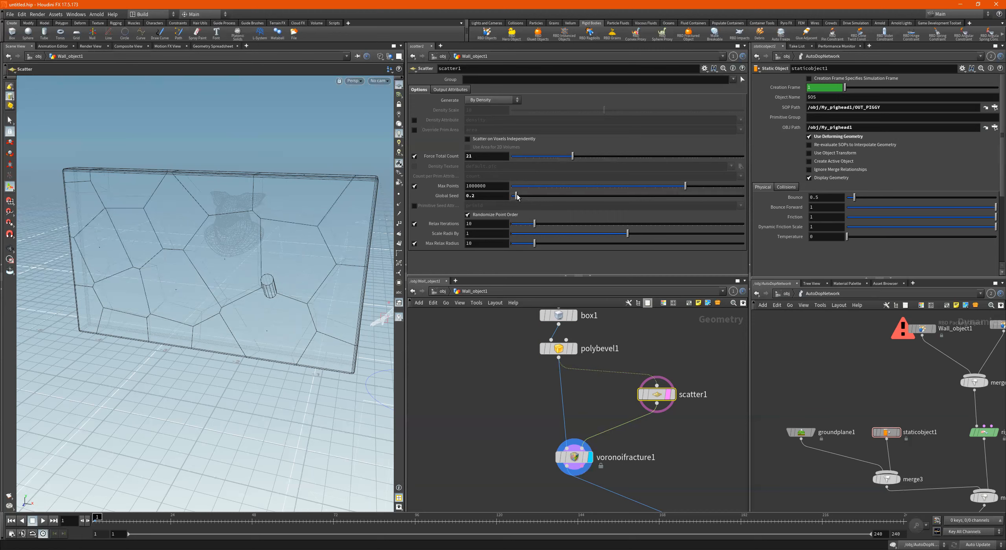
- Set scatter1's Global Seed to 0.05 and its Force Total Count to 38, and inspect the wall pieces
{"action": "mouse_move", "coordinate": [518, 196]}
{"action": "left_mouse_down"}
{"action": "mouse_move", "coordinate": [526, 198]}
{"action": "mouse_move", "coordinate": [513, 197]}
{"action": "left_mouse_up"}
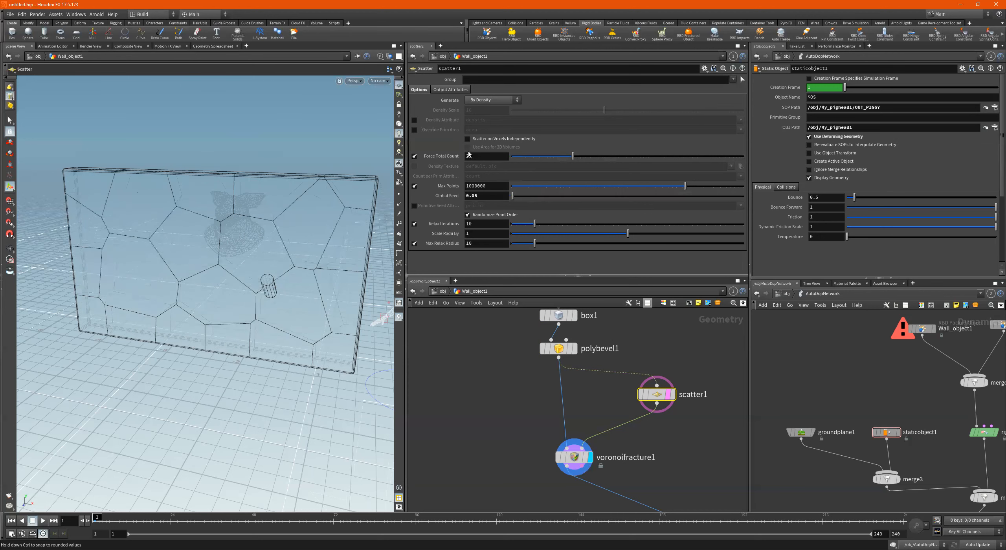
{"action": "left_click", "coordinate": [496, 156]}
{"action": "key", "text": "Return"}
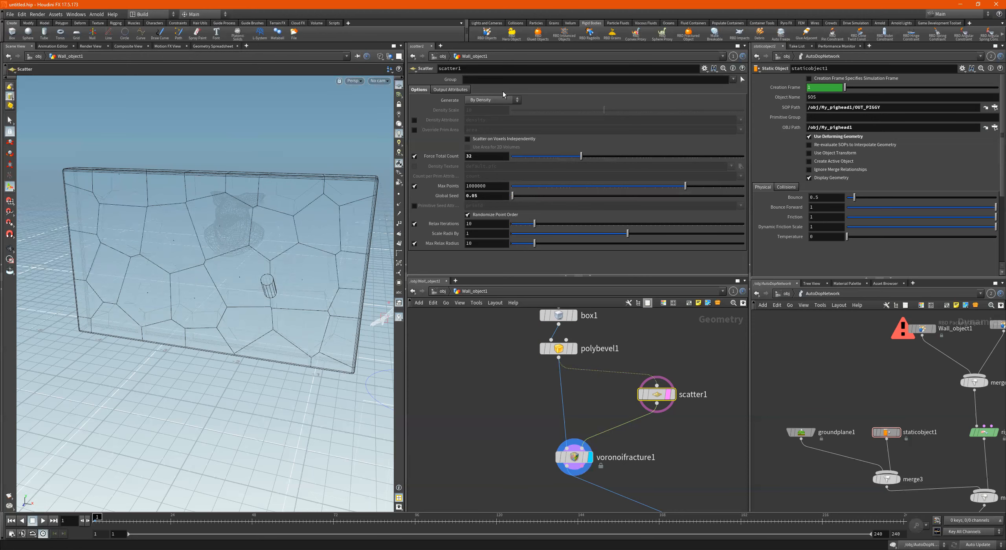
{"action": "left_click", "coordinate": [498, 153]}
{"action": "key", "text": "BackSpace"}
{"action": "type", "text": "8"}
{"action": "key", "text": "Return"}
{"action": "left_click_drag", "start_coordinate": [260, 254], "coordinate": [297, 257], "text": "alt"}
{"action": "scroll", "coordinate": [674, 419], "scroll_direction": "down", "scroll_amount": 1}
{"action": "scroll", "coordinate": [675, 419], "scroll_direction": "up", "scroll_amount": 1}
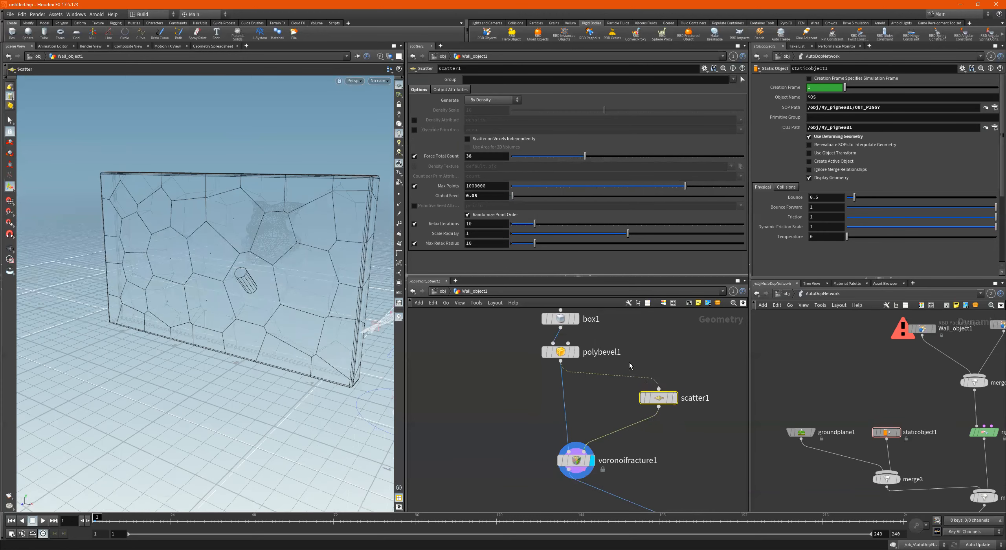
{"action": "left_click_drag", "start_coordinate": [292, 270], "coordinate": [263, 242], "text": "alt"}
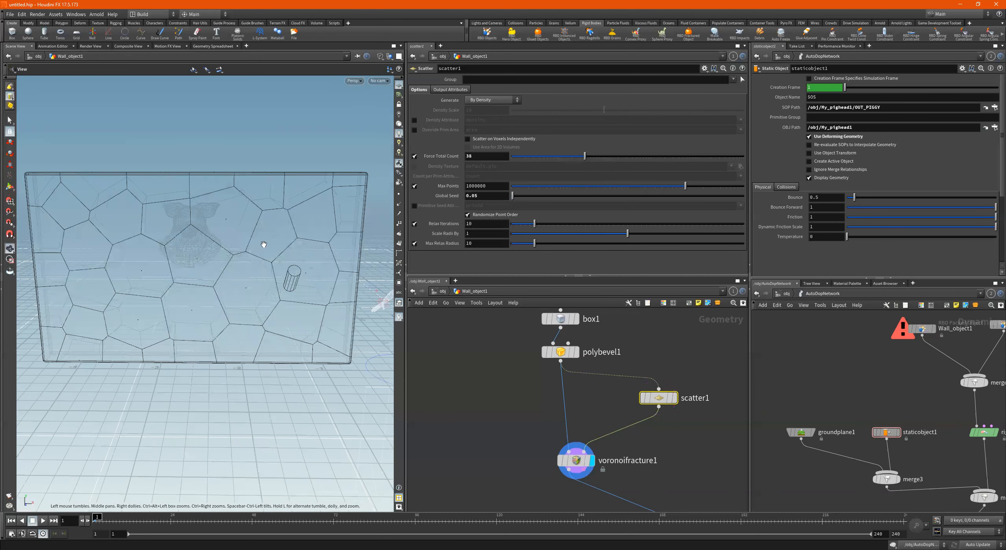
- Add a Sphere node beside polybevel1 in the wall's network and view it against the wall
{"action": "middle_click_drag", "start_coordinate": [699, 353], "coordinate": [652, 395]}
{"action": "key", "text": "Tab"}
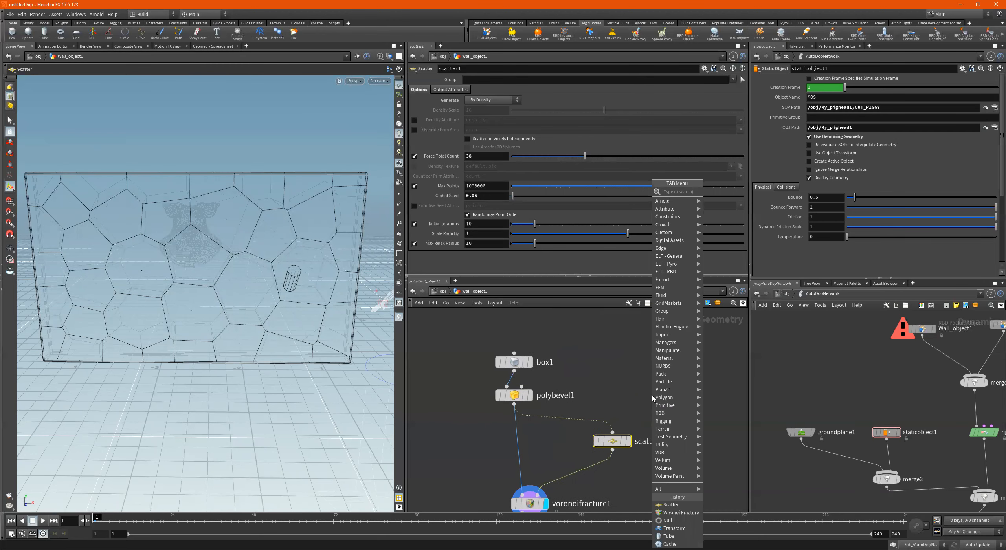
{"action": "type", "text": "sp"}
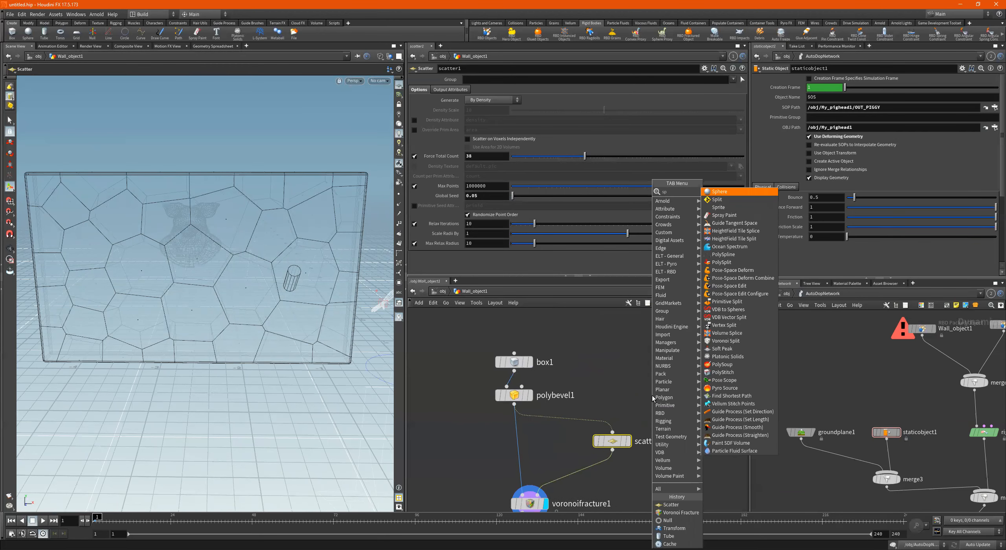
{"action": "key", "text": "Return"}
{"action": "left_click", "coordinate": [652, 395]}
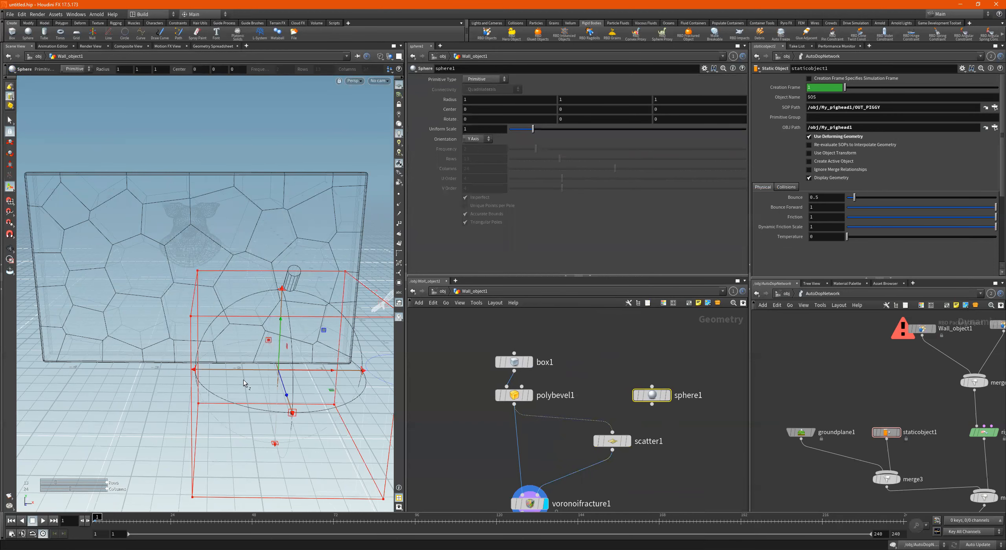
{"action": "scroll", "coordinate": [244, 380], "scroll_direction": "down", "scroll_amount": 5}
{"action": "left_click_drag", "start_coordinate": [244, 379], "coordinate": [145, 406], "text": "alt"}
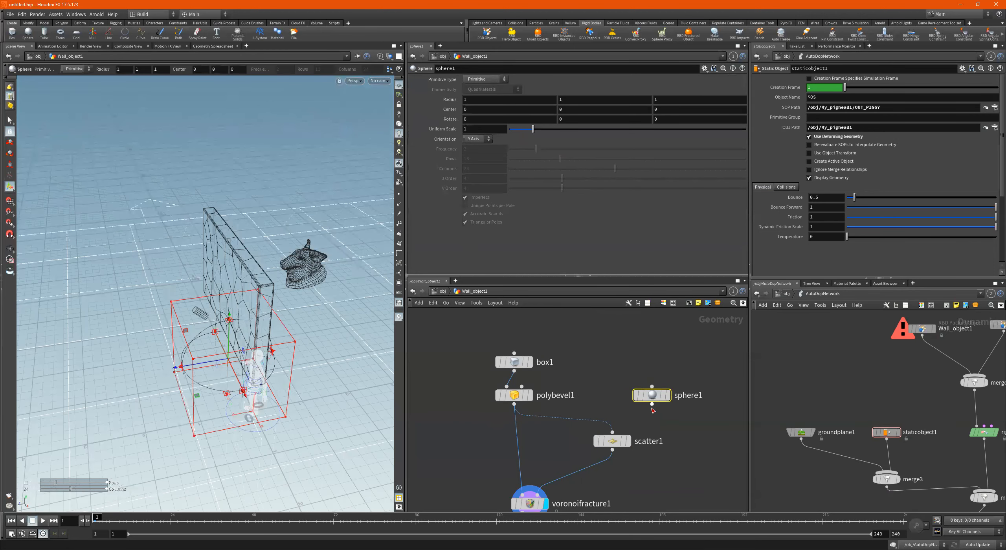
- Connect sphere1 to scatter1's input in place of polybevel1 and inspect the resulting fracture with voronoifracture1 selected
{"action": "left_click_drag", "start_coordinate": [652, 405], "coordinate": [613, 433]}
{"action": "key", "text": "Escape"}
{"action": "left_click_drag", "start_coordinate": [263, 382], "coordinate": [284, 330]}
{"action": "middle_click_drag", "start_coordinate": [663, 438], "coordinate": [668, 415]}
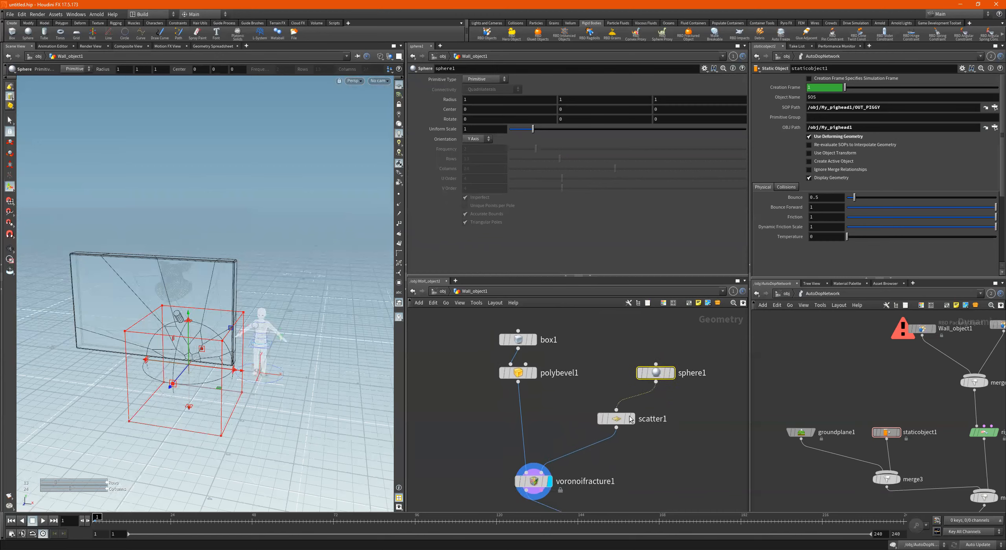
{"action": "left_click", "coordinate": [528, 481]}
{"action": "right_click_drag", "start_coordinate": [233, 359], "coordinate": [306, 350], "text": "alt"}
{"action": "left_click_drag", "start_coordinate": [306, 349], "coordinate": [316, 341], "text": "alt"}
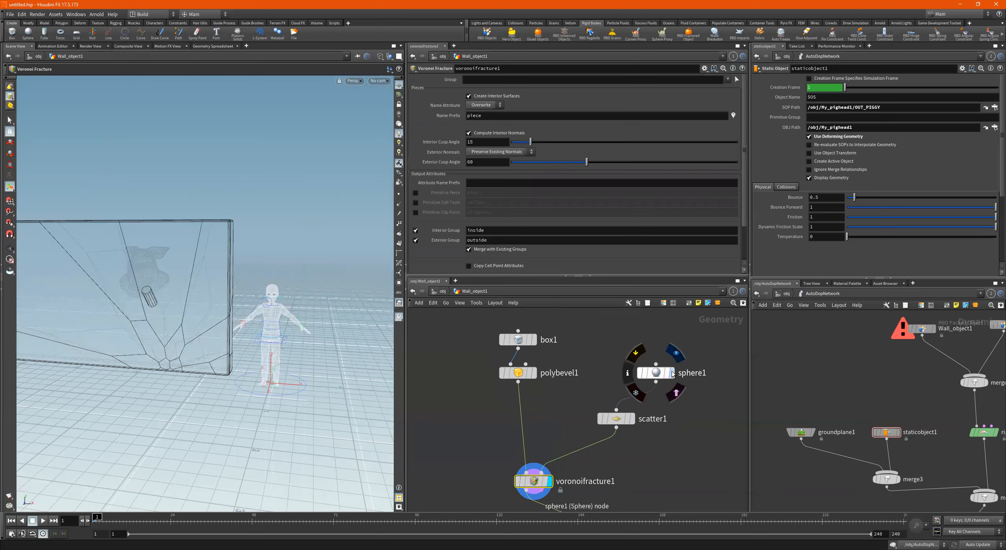
- Turn on sphere1's template flag and select sphere1 with its handles active in the viewport
{"action": "left_click", "coordinate": [668, 373]}
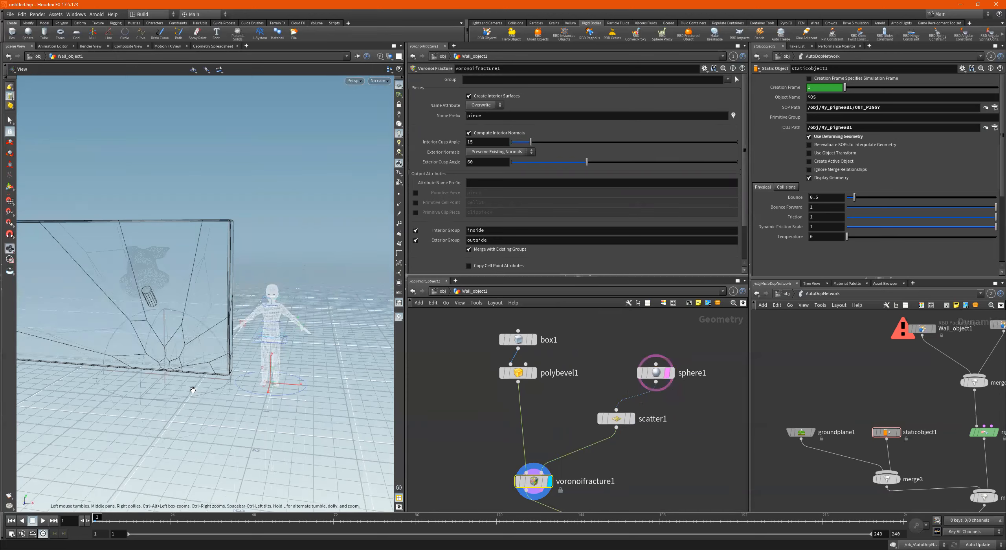
{"action": "right_click_drag", "start_coordinate": [262, 374], "coordinate": [285, 374], "text": "alt"}
{"action": "left_click_drag", "start_coordinate": [285, 374], "coordinate": [189, 368], "text": "alt"}
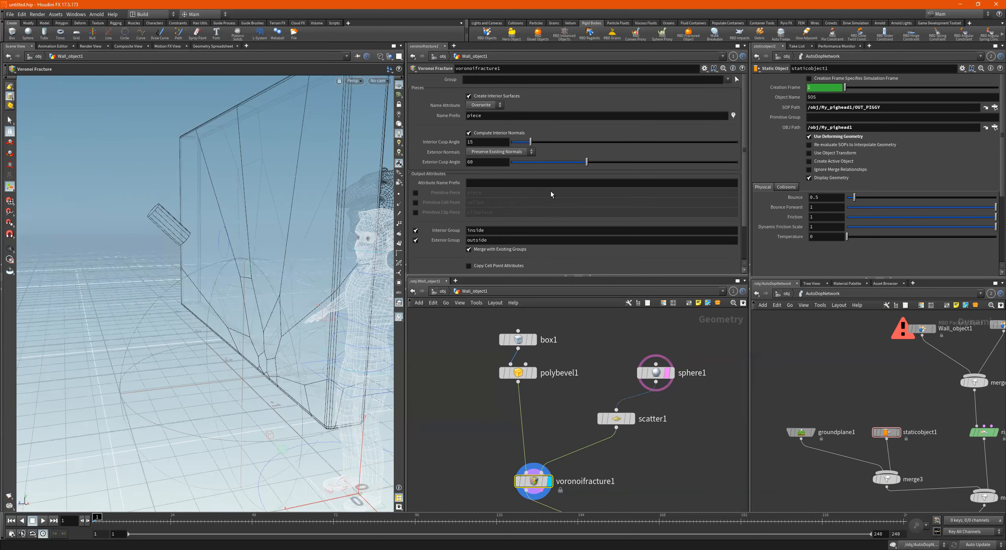
{"action": "left_click", "coordinate": [655, 372]}
{"action": "left_click_drag", "start_coordinate": [324, 369], "coordinate": [289, 364], "text": "alt"}
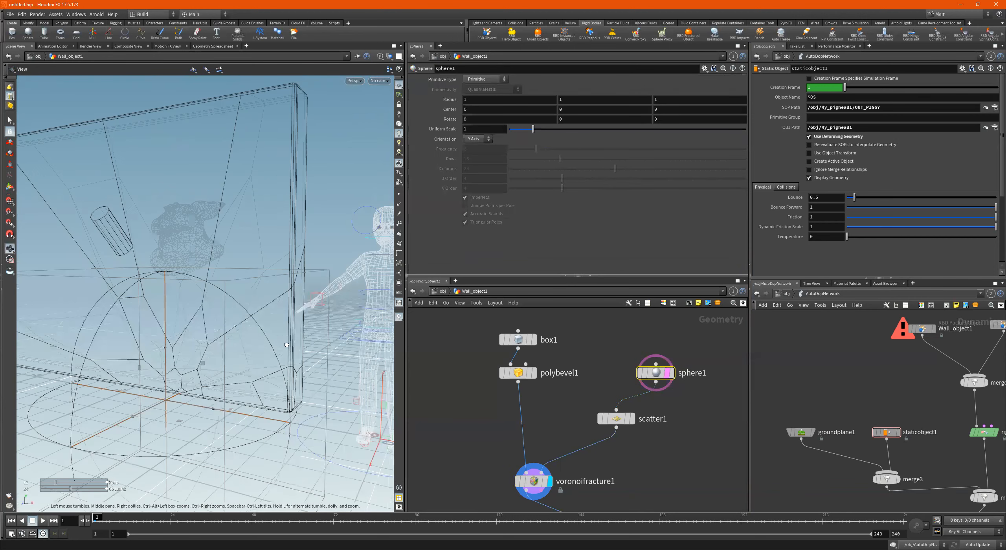
{"action": "key", "text": "Return"}
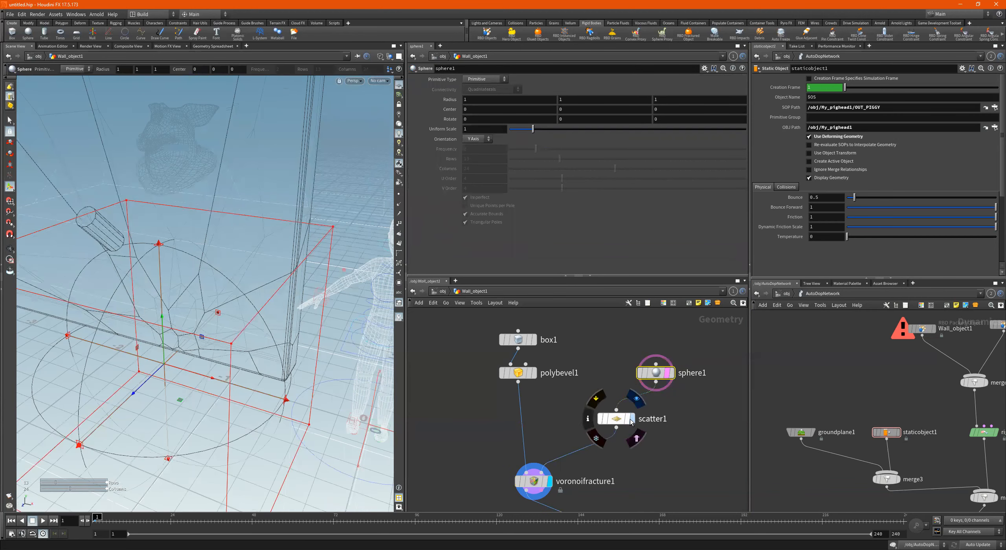
- Display scatter1 and reshape sphere1 to a Z radius of about 0.559, centred at about Y 0.934 and Z -0.441
{"action": "left_click", "coordinate": [618, 419]}
{"action": "left_click_drag", "start_coordinate": [247, 348], "coordinate": [317, 337]}
{"action": "left_click", "coordinate": [656, 373]}
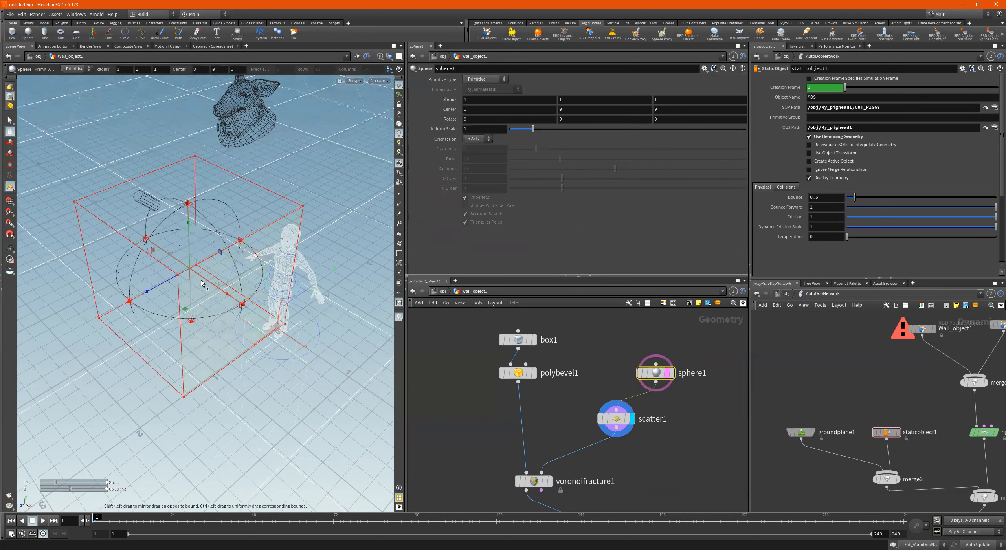
{"action": "left_click_drag", "start_coordinate": [129, 301], "coordinate": [240, 275]}
{"action": "middle_click_drag", "start_coordinate": [240, 275], "coordinate": [326, 312], "text": "alt"}
{"action": "left_click_drag", "start_coordinate": [285, 274], "coordinate": [265, 330]}
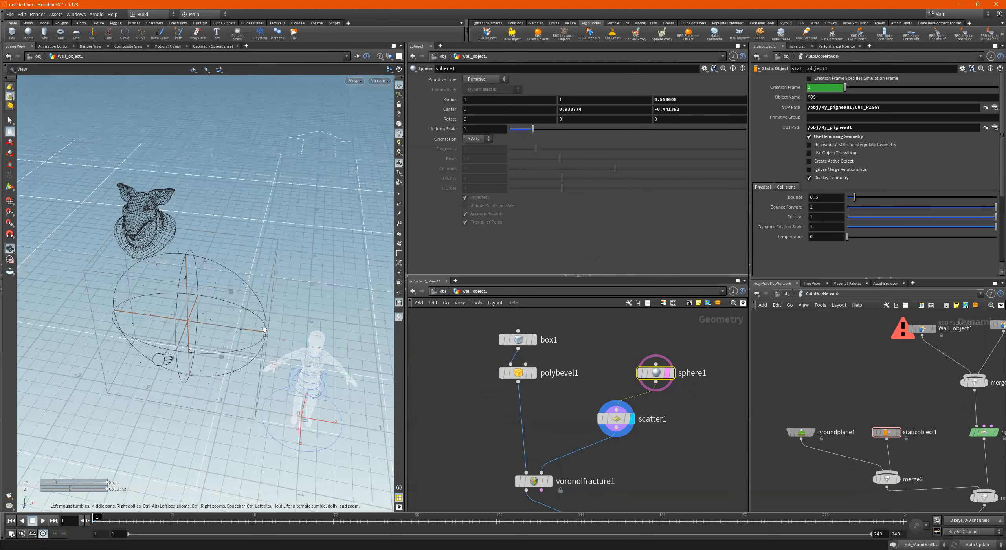
- Turn off Relax Iterations on scatter1 and inspect the scattered points on the sphere
{"action": "left_click", "coordinate": [598, 419]}
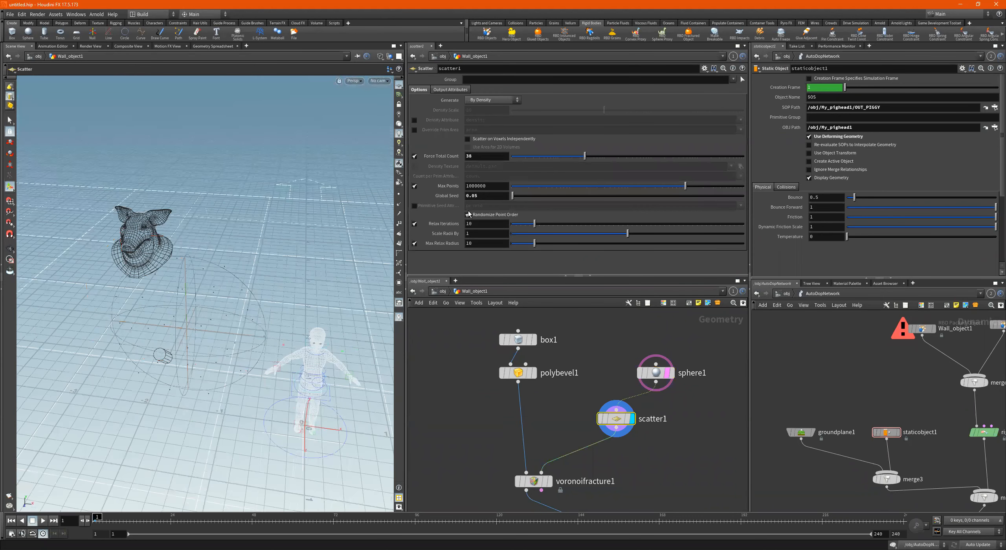
{"action": "left_click", "coordinate": [469, 216]}
{"action": "left_click", "coordinate": [469, 215]}
{"action": "left_click", "coordinate": [415, 224]}
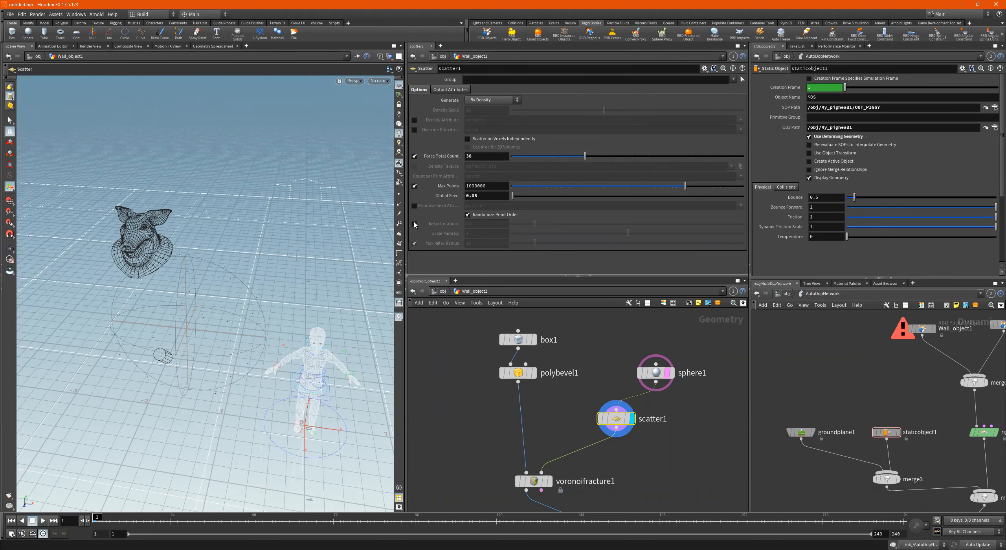
{"action": "left_click_drag", "start_coordinate": [170, 288], "coordinate": [195, 252], "text": "alt"}
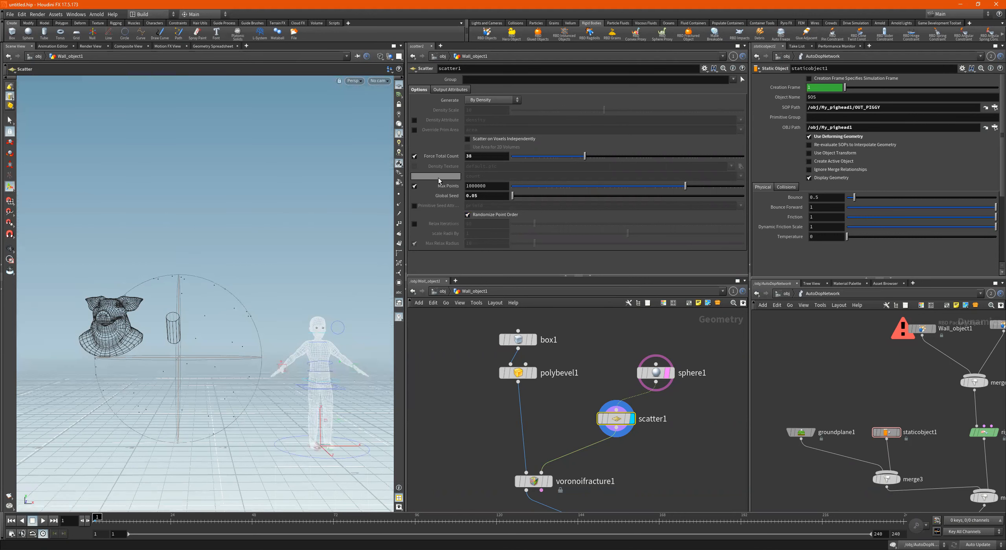
{"action": "left_click", "coordinate": [414, 224]}
- Feed scatter1 from polybevel1 again and display voronoifracture1 to inspect the fractured wall
{"action": "left_click_drag", "start_coordinate": [239, 322], "coordinate": [195, 350]}
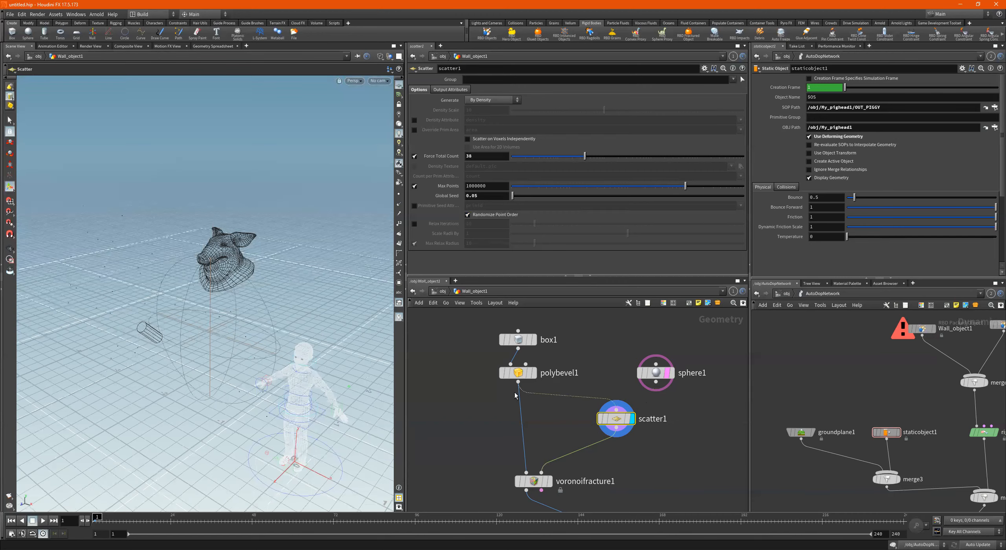
{"action": "left_click", "coordinate": [551, 482]}
{"action": "left_click", "coordinate": [533, 482]}
{"action": "left_click_drag", "start_coordinate": [297, 381], "coordinate": [273, 324]}
{"action": "middle_click_drag", "start_coordinate": [274, 325], "coordinate": [384, 295]}
{"action": "left_click_drag", "start_coordinate": [305, 326], "coordinate": [348, 291]}
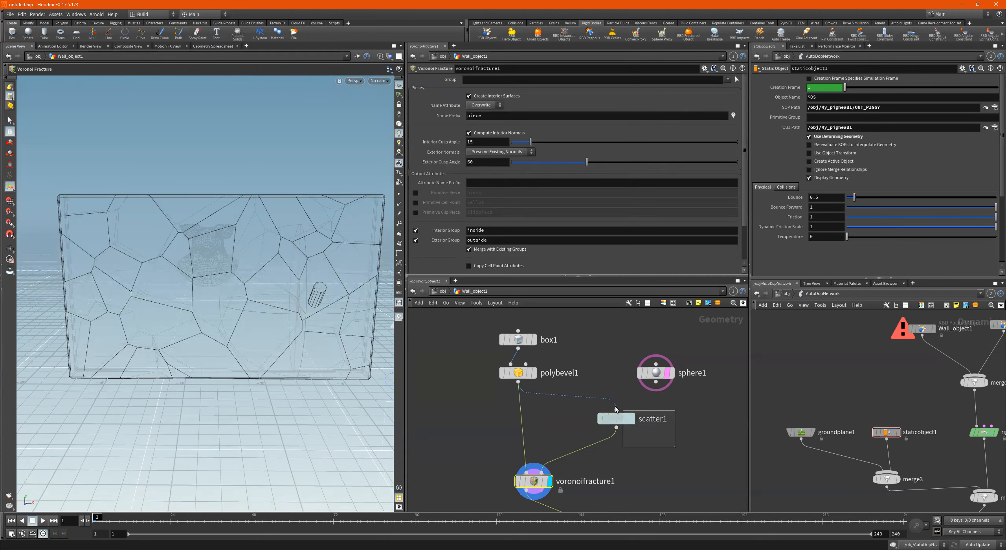
{"action": "left_click", "coordinate": [621, 418]}
{"action": "left_click_drag", "start_coordinate": [640, 443], "coordinate": [499, 489]}
{"action": "key", "text": "Escape"}
{"action": "left_click_drag", "start_coordinate": [225, 319], "coordinate": [289, 304]}
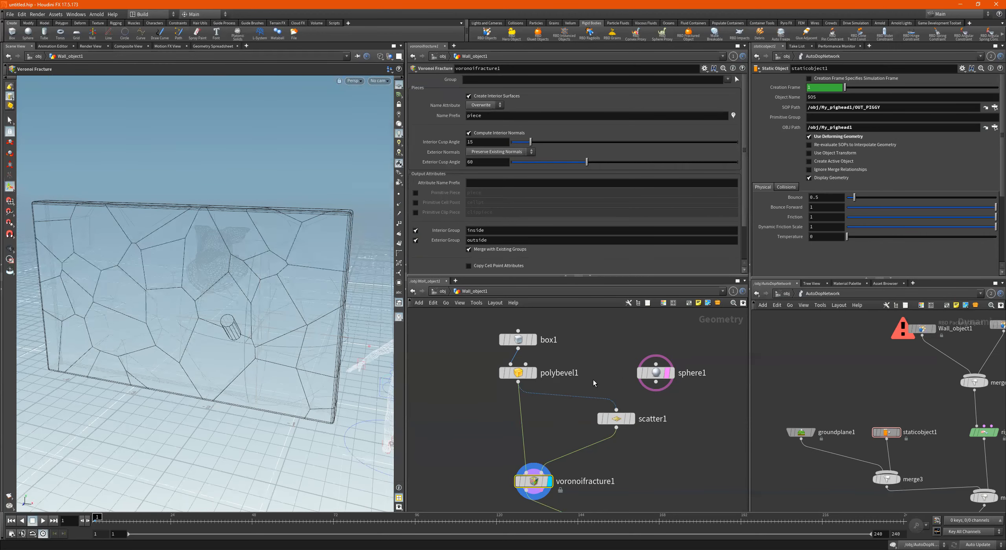
- Compare the wall's cells with scatter1's Relax Points off and on, and leave it enabled
{"action": "left_click", "coordinate": [616, 419]}
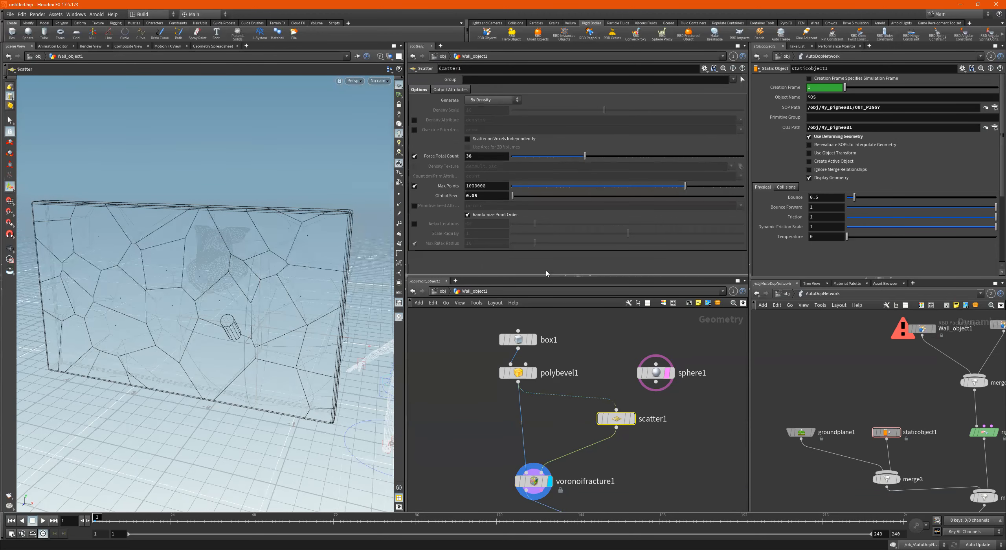
{"action": "left_click", "coordinate": [415, 226]}
{"action": "left_click", "coordinate": [414, 226]}
{"action": "left_click_drag", "start_coordinate": [203, 286], "coordinate": [268, 274], "text": "alt"}
{"action": "key", "text": "Return"}
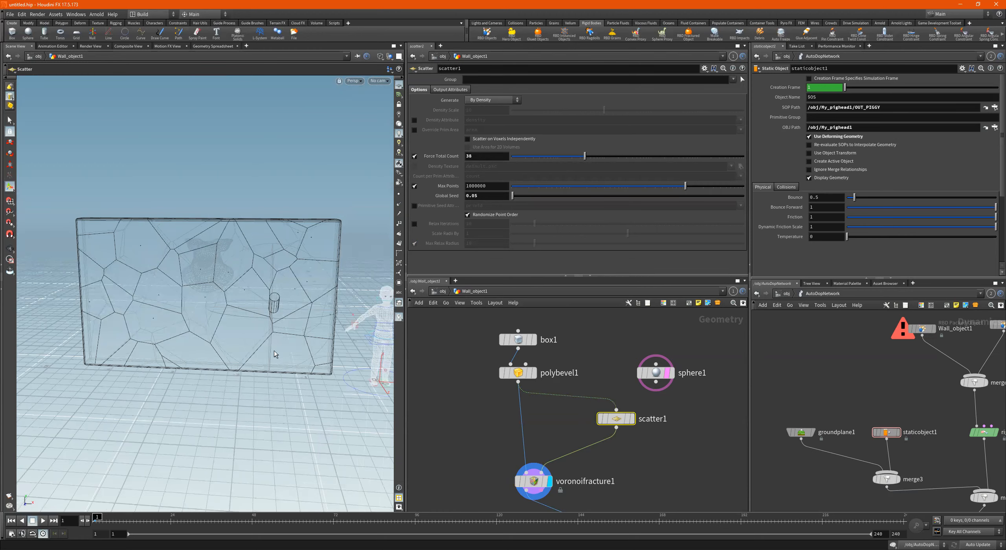
{"action": "left_click_drag", "start_coordinate": [282, 303], "coordinate": [312, 269], "text": "alt"}
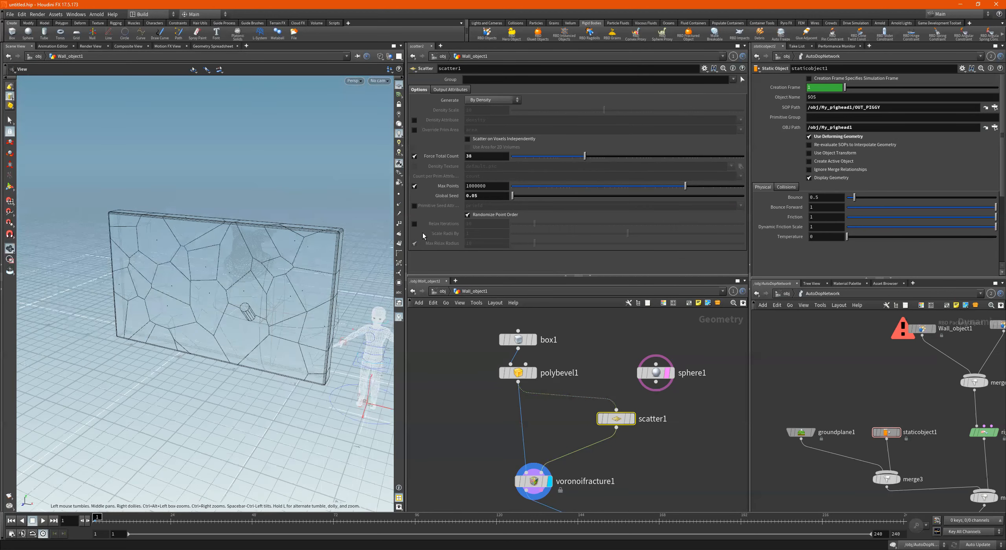
{"action": "left_click", "coordinate": [414, 224]}
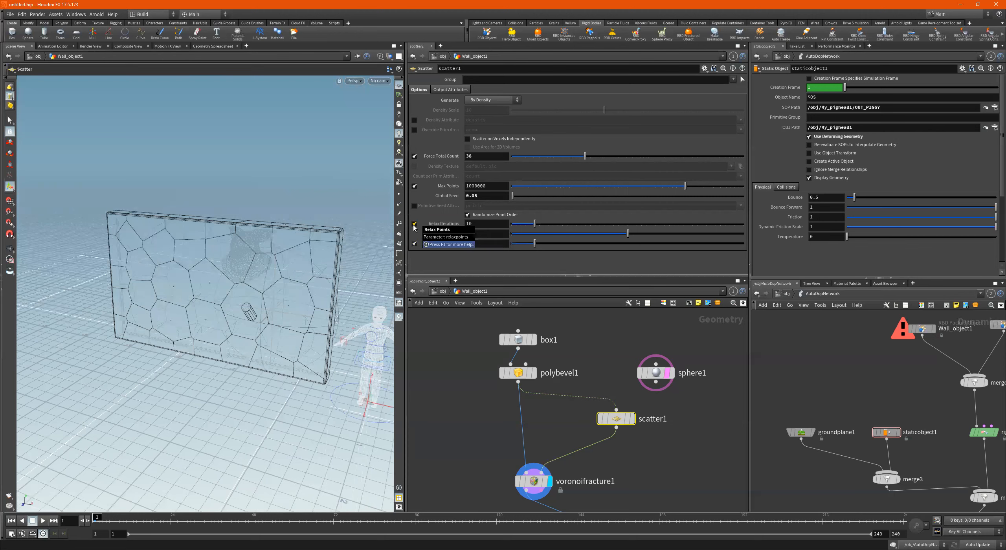
{"action": "left_click", "coordinate": [414, 225]}
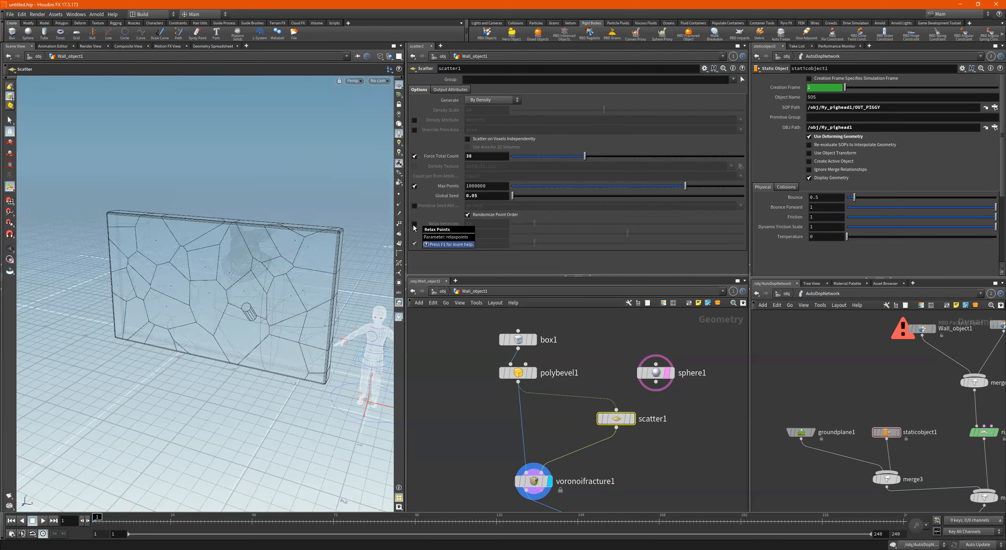
{"action": "left_click", "coordinate": [414, 225]}
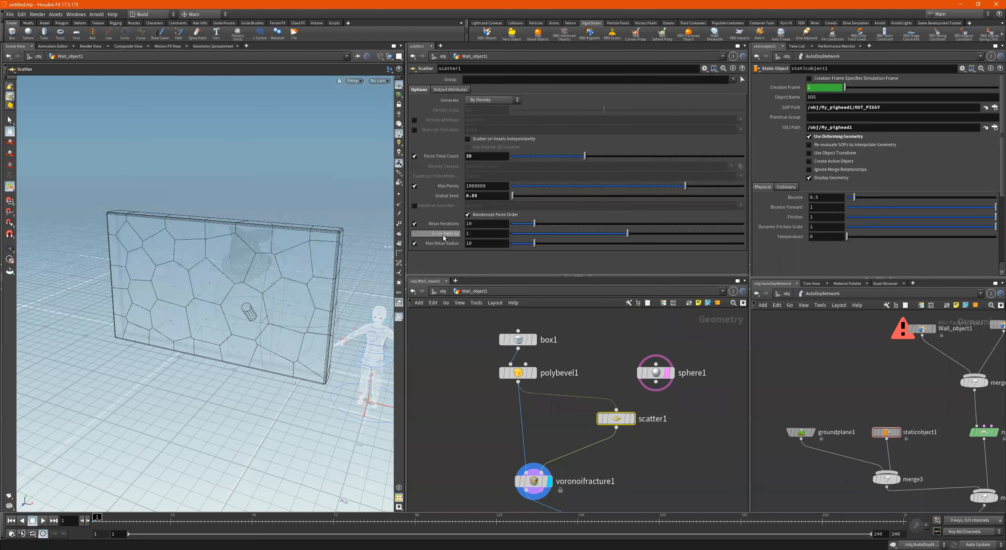
- Set scatter1's Relax Iterations to 16, Max Relax Radius to 18.6 and Scale Radii By to 0.457
{"action": "mouse_move", "coordinate": [535, 243]}
{"action": "left_mouse_down"}
{"action": "mouse_move", "coordinate": [555, 245]}
{"action": "mouse_move", "coordinate": [534, 226]}
{"action": "mouse_move", "coordinate": [680, 237]}
{"action": "mouse_move", "coordinate": [519, 245]}
{"action": "left_mouse_up"}
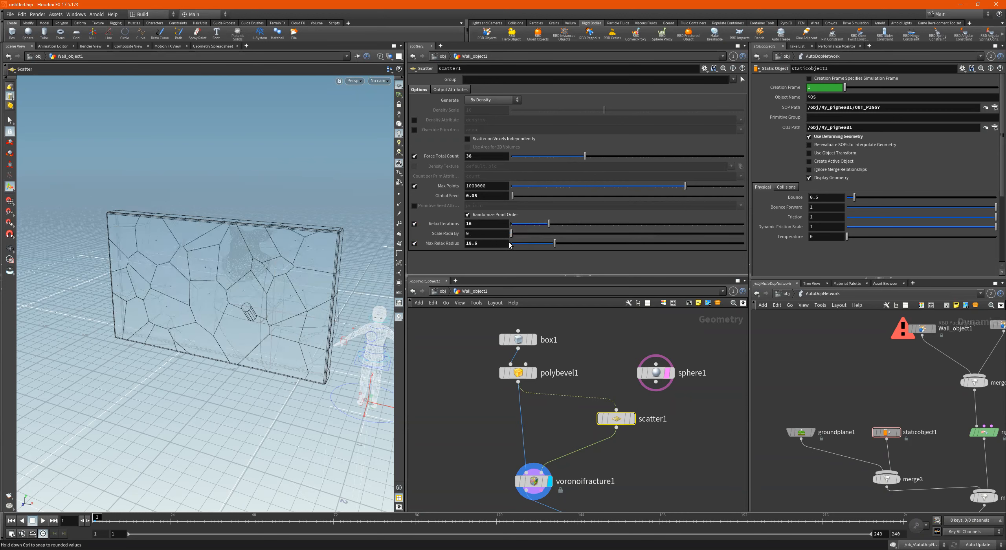
{"action": "left_click", "coordinate": [414, 224]}
{"action": "left_click", "coordinate": [414, 224]}
{"action": "left_click_drag", "start_coordinate": [520, 233], "coordinate": [564, 235]}
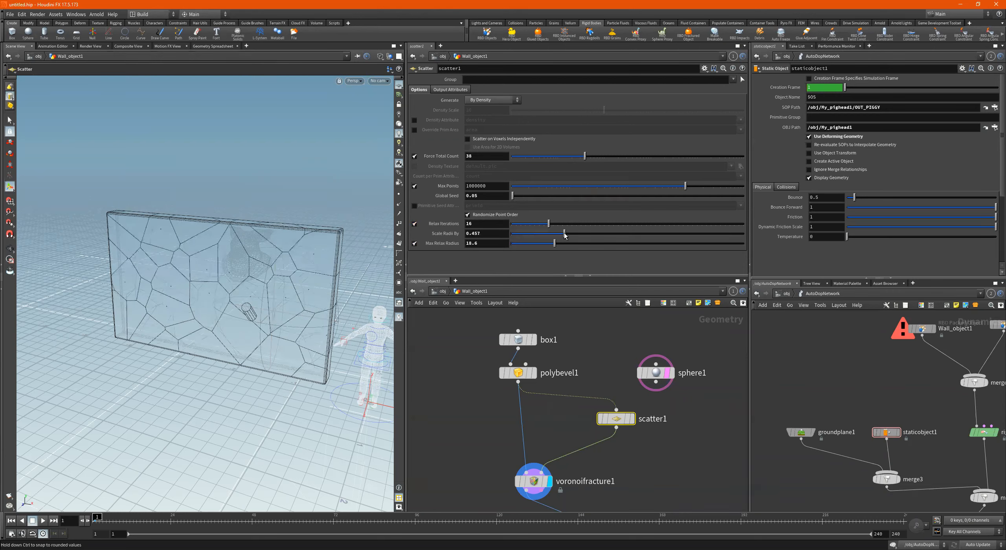
- Compare the cells with Relax Points on and off, and set Scale Radii By to 0
{"action": "left_click", "coordinate": [413, 225]}
{"action": "left_click", "coordinate": [413, 226]}
{"action": "left_click", "coordinate": [413, 226]}
{"action": "left_click", "coordinate": [413, 226]}
{"action": "left_click_drag", "start_coordinate": [520, 234], "coordinate": [500, 234]}
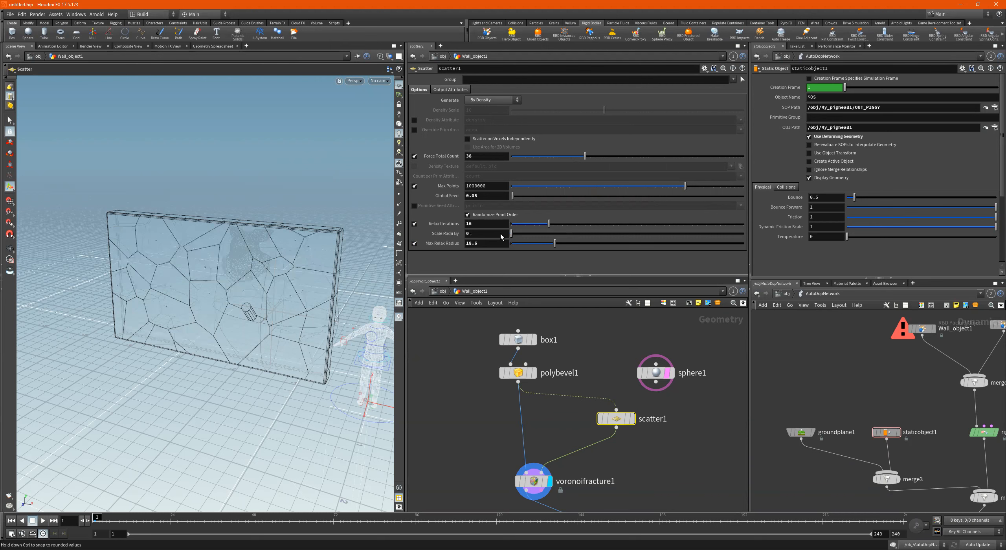
- Raise scatter1's Scale Radii By slightly above 0 and turn Relax Points off
{"action": "left_click", "coordinate": [413, 225]}
{"action": "left_click", "coordinate": [414, 225]}
{"action": "left_click_drag", "start_coordinate": [519, 235], "coordinate": [550, 234]}
{"action": "left_click_drag", "start_coordinate": [233, 273], "coordinate": [271, 266], "text": "alt"}
{"action": "left_click", "coordinate": [414, 224]}
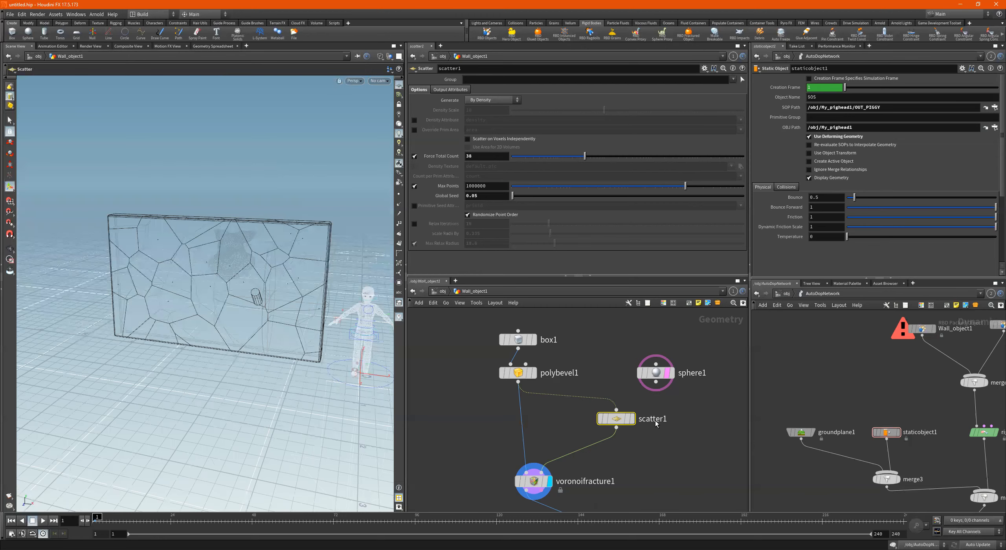
- Reconnect sphere1 to scatter1's input and select sphere1 with its handles active beside the wall
{"action": "left_click", "coordinate": [586, 396]}
{"action": "left_click", "coordinate": [651, 381]}
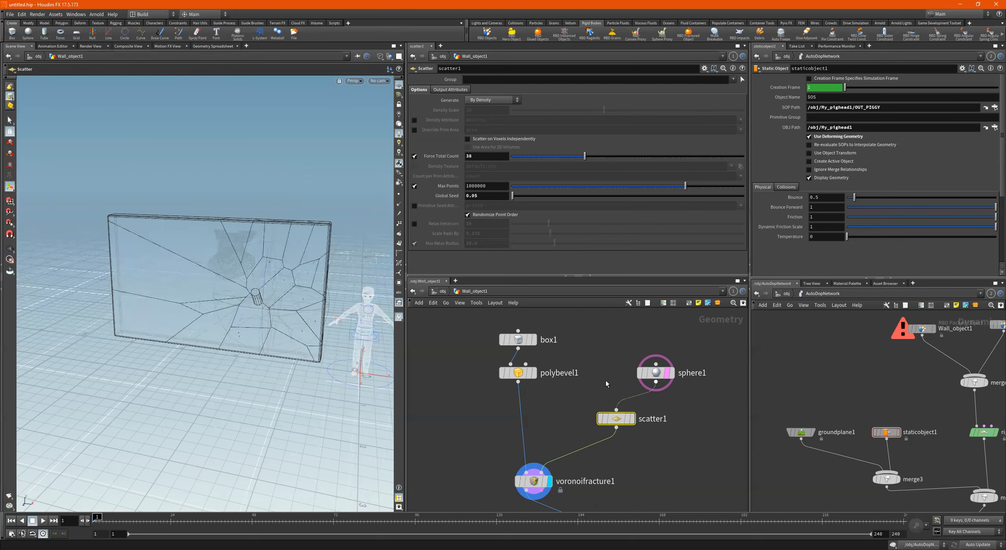
{"action": "left_click_drag", "start_coordinate": [322, 292], "coordinate": [308, 315], "text": "alt"}
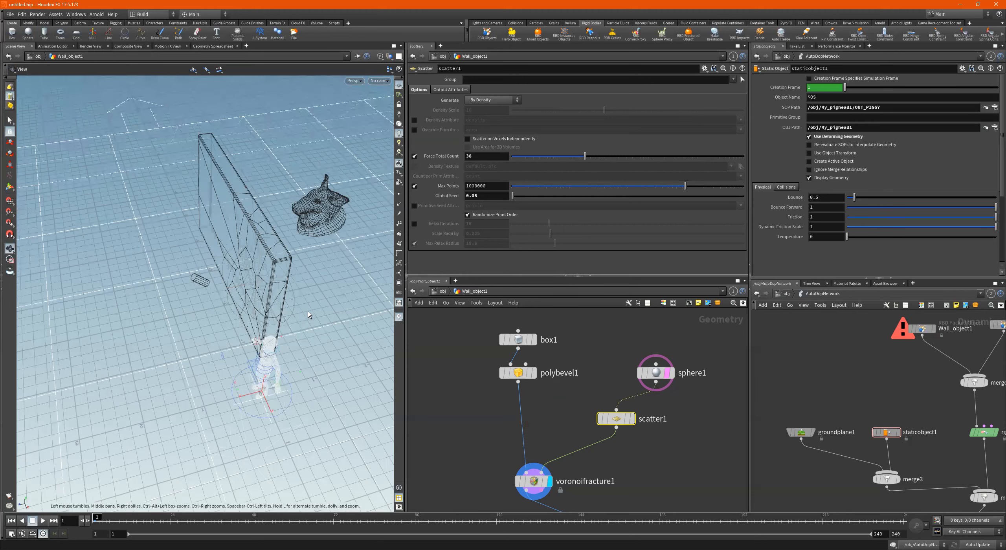
{"action": "left_click", "coordinate": [656, 373]}
{"action": "key", "text": "Return"}
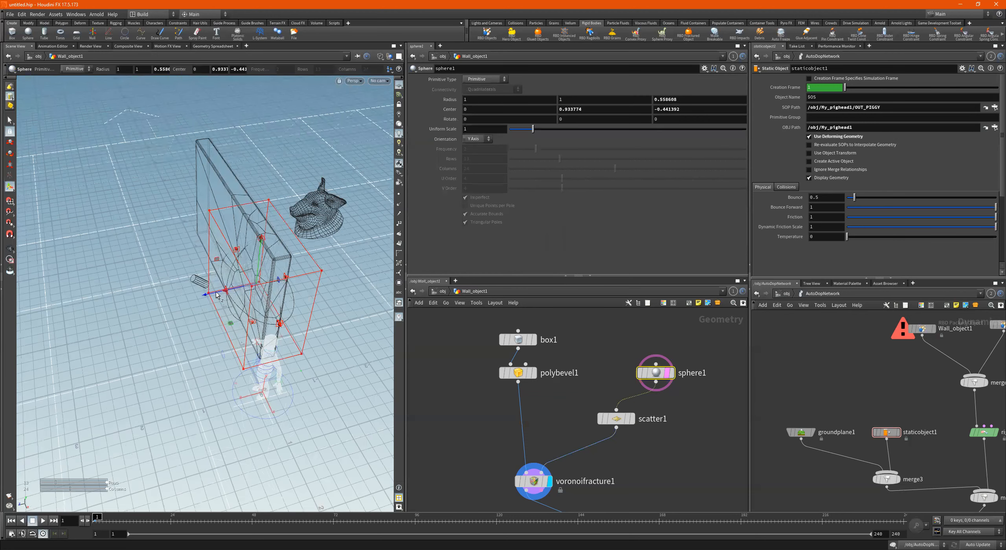
- Move sphere1 into the wall to about (-1.158, 1.164, -0.241) and reshape its radii to about 0.778, 0.804 and 0.559
{"action": "left_click_drag", "start_coordinate": [210, 299], "coordinate": [278, 255]}
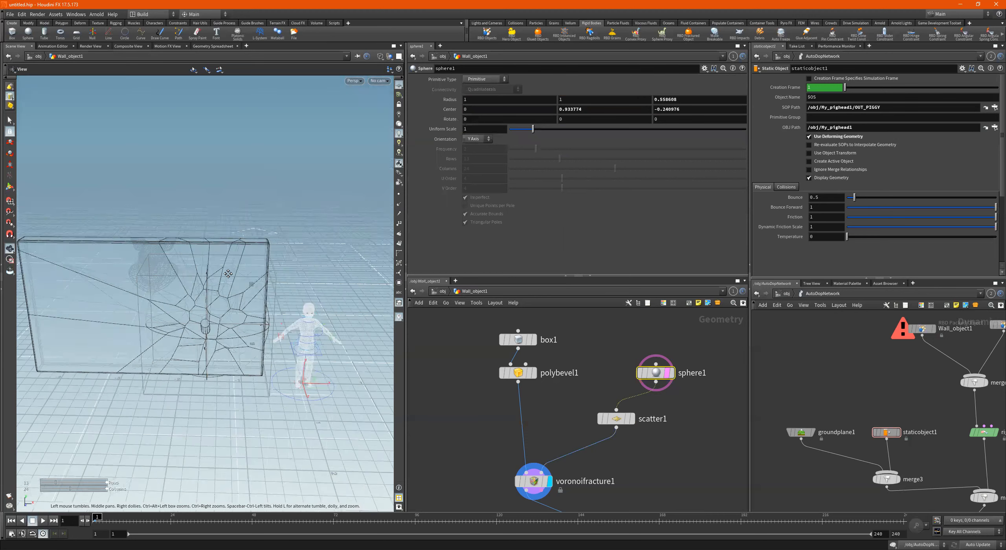
{"action": "middle_click_drag", "start_coordinate": [213, 301], "coordinate": [288, 292], "text": "alt"}
{"action": "left_click_drag", "start_coordinate": [288, 291], "coordinate": [244, 252], "text": "alt"}
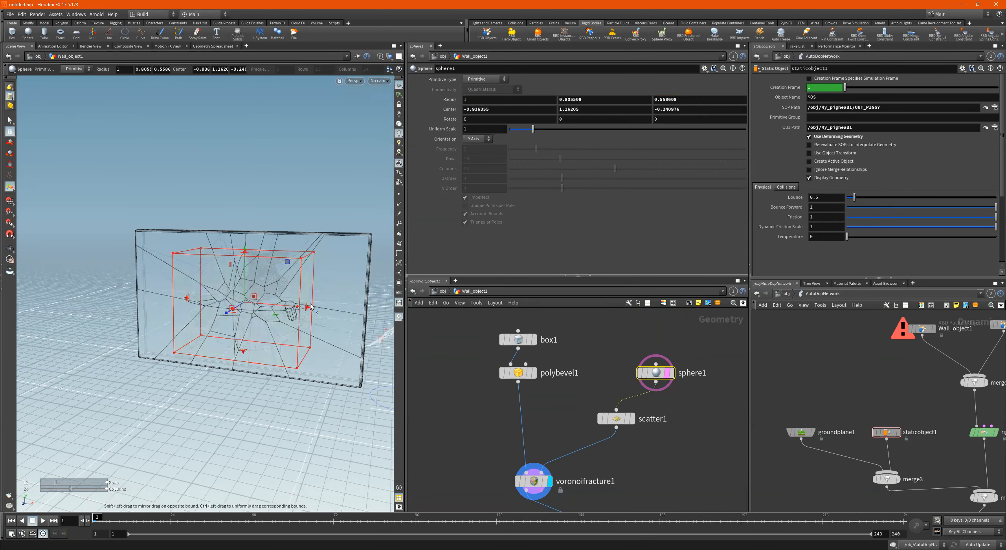
{"action": "left_click_drag", "start_coordinate": [308, 309], "coordinate": [289, 342]}
- Rewire scatter1's input from sphere1 to polybevel1 so the points are scattered over the whole wall
{"action": "left_click", "coordinate": [518, 382]}
{"action": "left_click", "coordinate": [616, 410]}
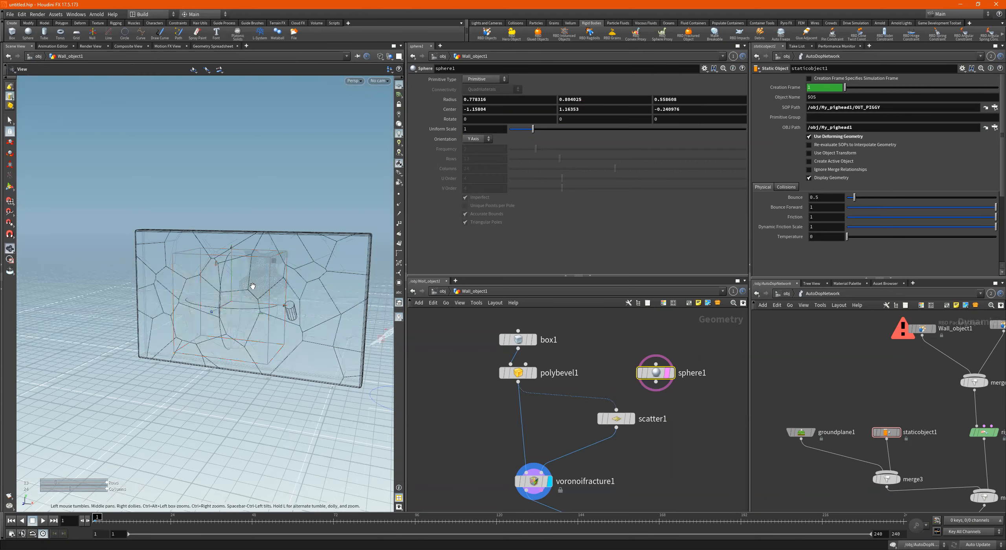
{"action": "left_click_drag", "start_coordinate": [254, 286], "coordinate": [290, 315], "text": "alt"}
{"action": "middle_click_drag", "start_coordinate": [290, 314], "coordinate": [273, 257], "text": "alt"}
- Select voronoifracture1 and switch the viewport to shaded display to inspect the fractured wall
{"action": "left_click", "coordinate": [534, 481]}
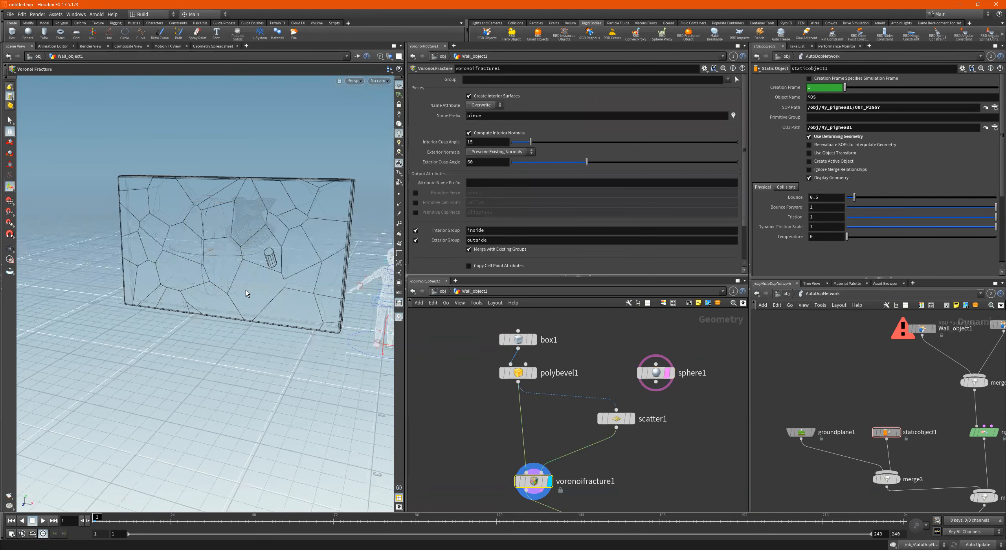
{"action": "key", "text": "shift+w"}
{"action": "right_click_drag", "start_coordinate": [246, 290], "coordinate": [223, 286], "text": "alt"}
{"action": "mouse_move", "coordinate": [223, 286]}
{"action": "left_mouse_down", "text": "alt"}
{"action": "mouse_move", "coordinate": [216, 296]}
{"action": "mouse_move", "coordinate": [244, 281]}
{"action": "left_mouse_up", "text": "alt"}
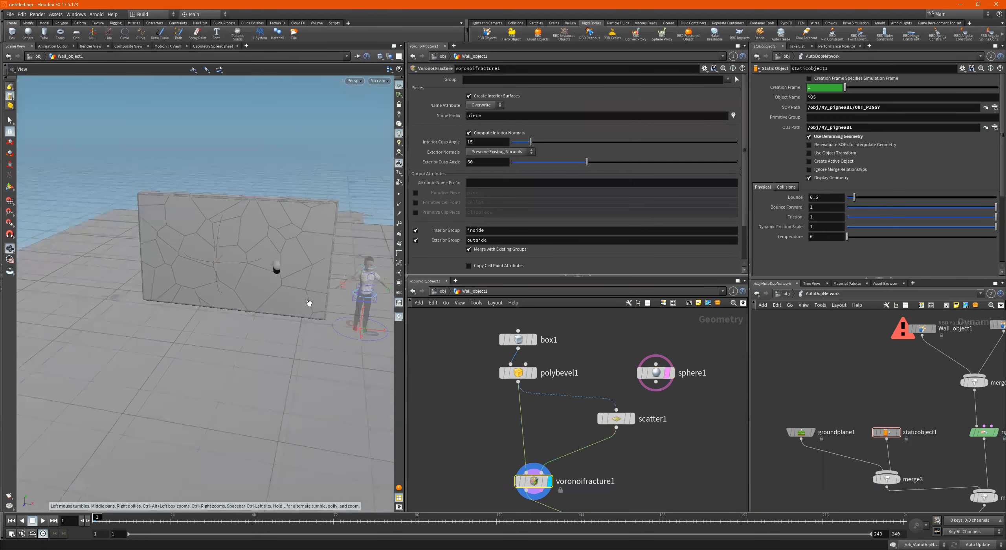
- Display the OUT_WALL null at the end of the Wall_object1 network and view the wall from its side
{"action": "scroll", "coordinate": [656, 430], "scroll_direction": "down", "scroll_amount": 3}
{"action": "middle_click_drag", "start_coordinate": [663, 443], "coordinate": [581, 366]}
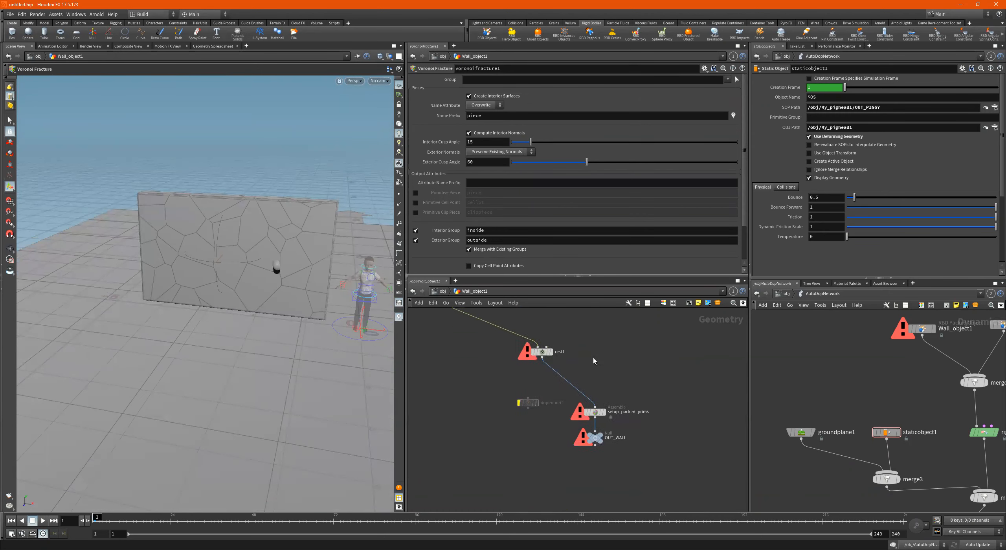
{"action": "scroll", "coordinate": [593, 426], "scroll_direction": "up", "scroll_amount": 3}
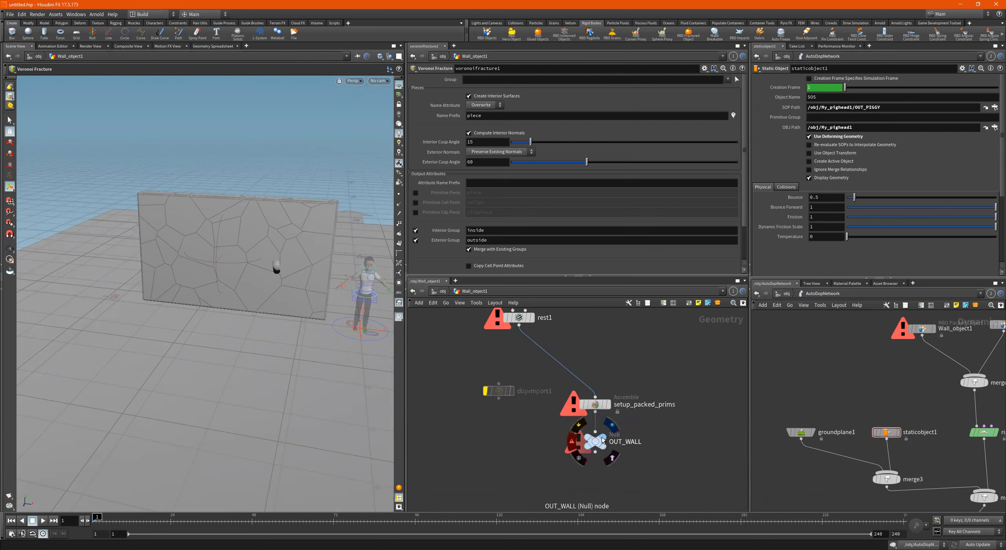
{"action": "left_click", "coordinate": [602, 440]}
{"action": "left_click_drag", "start_coordinate": [248, 301], "coordinate": [346, 354]}
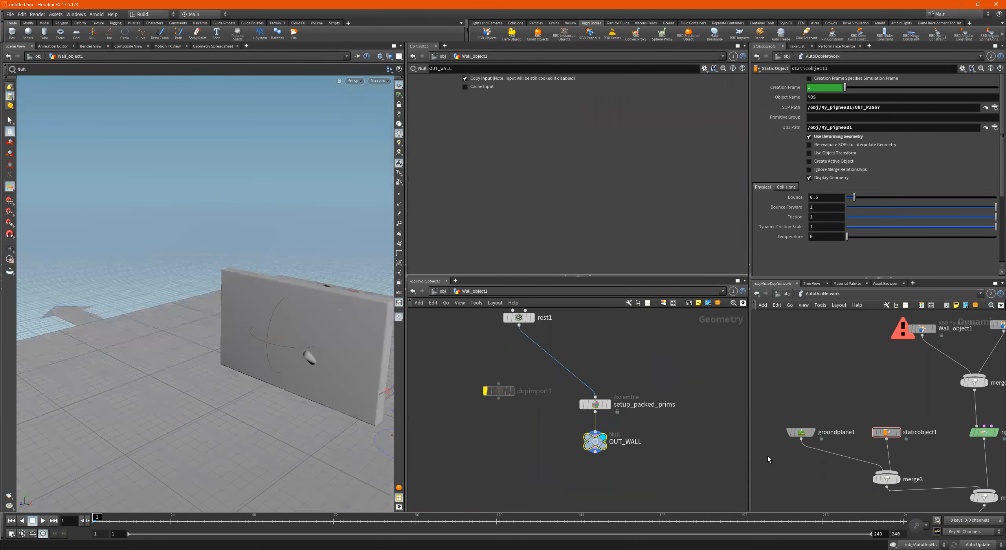
- Put the AutoDopNetwork's output flag on the Wall_object1 packed object to show it alone
{"action": "scroll", "coordinate": [857, 452], "scroll_direction": "down", "scroll_amount": 4}
{"action": "middle_click_drag", "start_coordinate": [903, 386], "coordinate": [817, 373]}
{"action": "scroll", "coordinate": [817, 373], "scroll_direction": "up", "scroll_amount": 3}
{"action": "left_click_drag", "start_coordinate": [817, 372], "coordinate": [786, 408]}
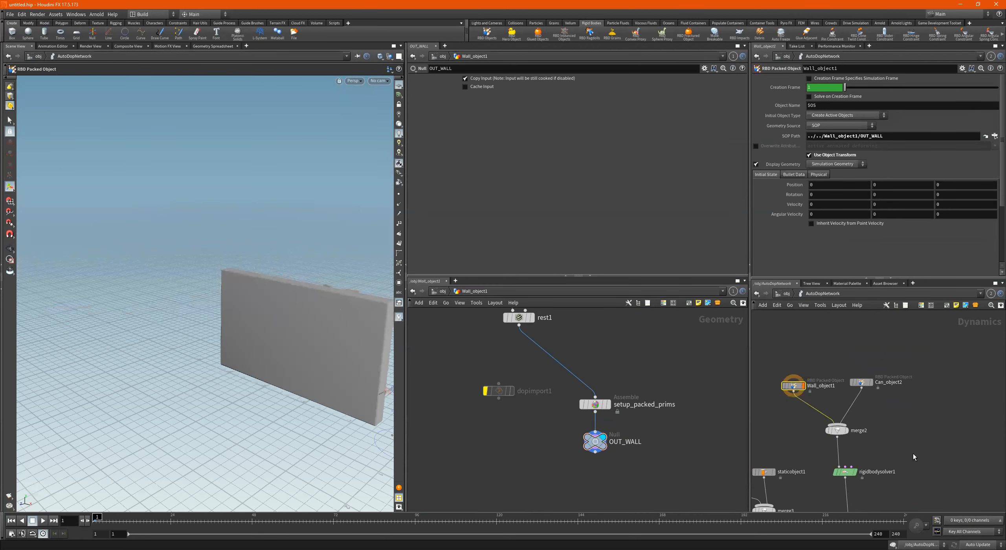
- Return the AutoDopNetwork's output flag to the output node below gravity1 and reposition that node
{"action": "middle_click_drag", "start_coordinate": [913, 453], "coordinate": [887, 382]}
{"action": "middle_click_drag", "start_coordinate": [843, 499], "coordinate": [871, 477]}
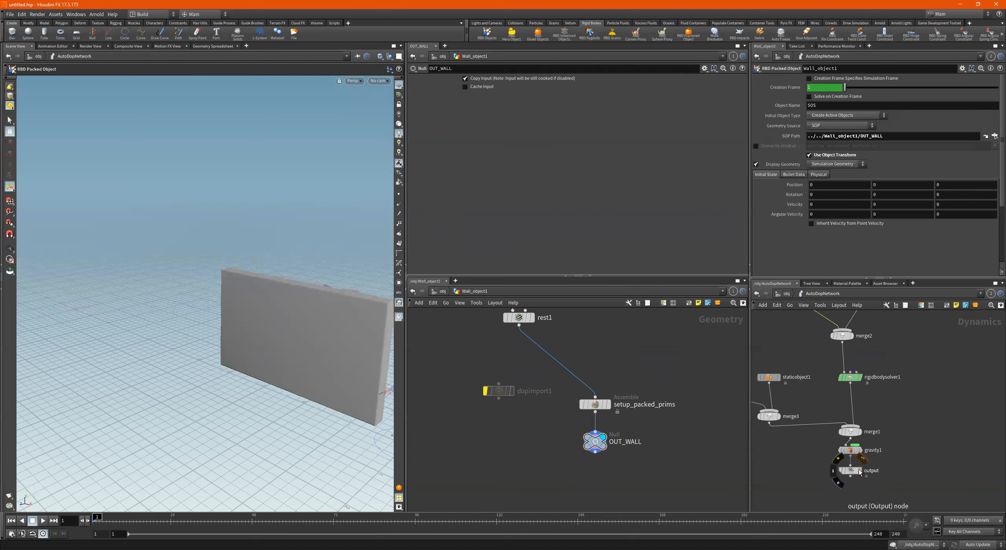
{"action": "left_click", "coordinate": [859, 469]}
{"action": "scroll", "coordinate": [885, 460], "scroll_direction": "up", "scroll_amount": 5}
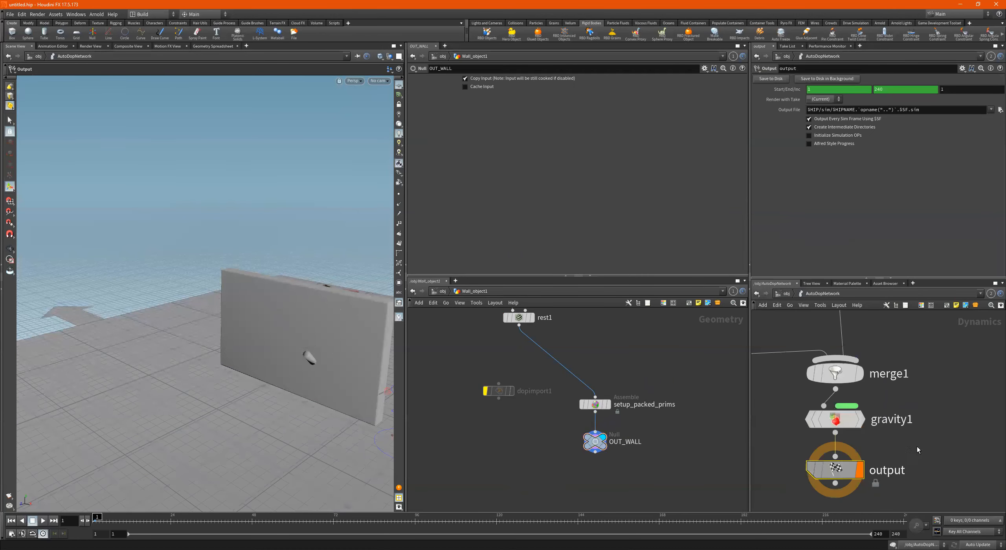
{"action": "middle_click_drag", "start_coordinate": [917, 447], "coordinate": [938, 442]}
{"action": "mouse_move", "coordinate": [853, 472]}
{"action": "scroll", "coordinate": [859, 466], "scroll_direction": "down", "scroll_amount": 5}
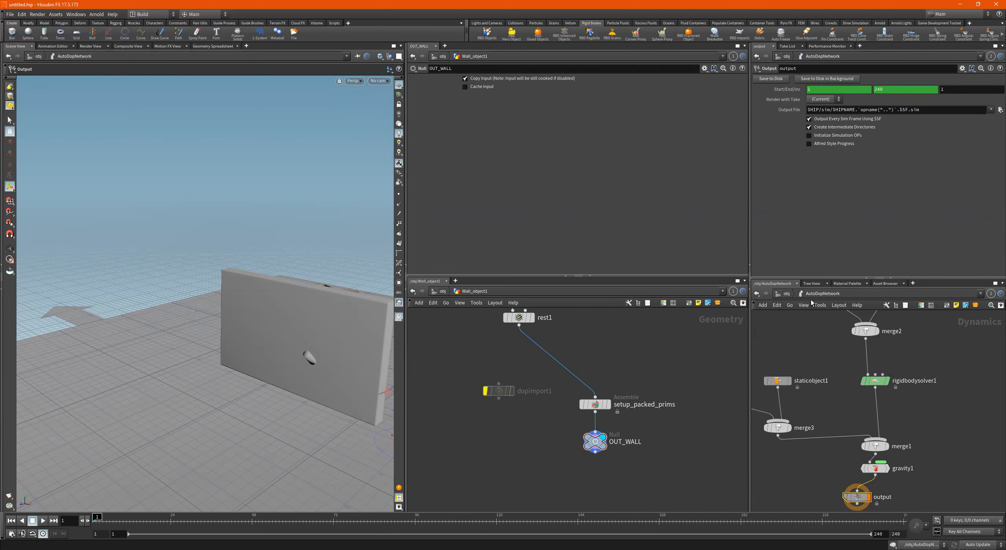
- Look at the object level and re-enter the AutoDopNetwork
{"action": "left_click", "coordinate": [787, 294]}
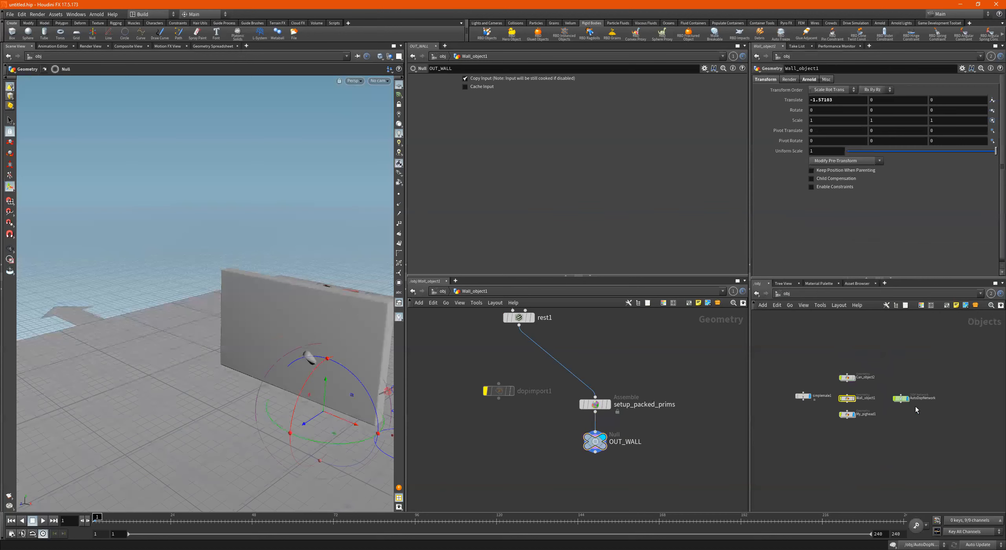
{"action": "left_click", "coordinate": [905, 406]}
{"action": "double_click", "coordinate": [905, 406]}
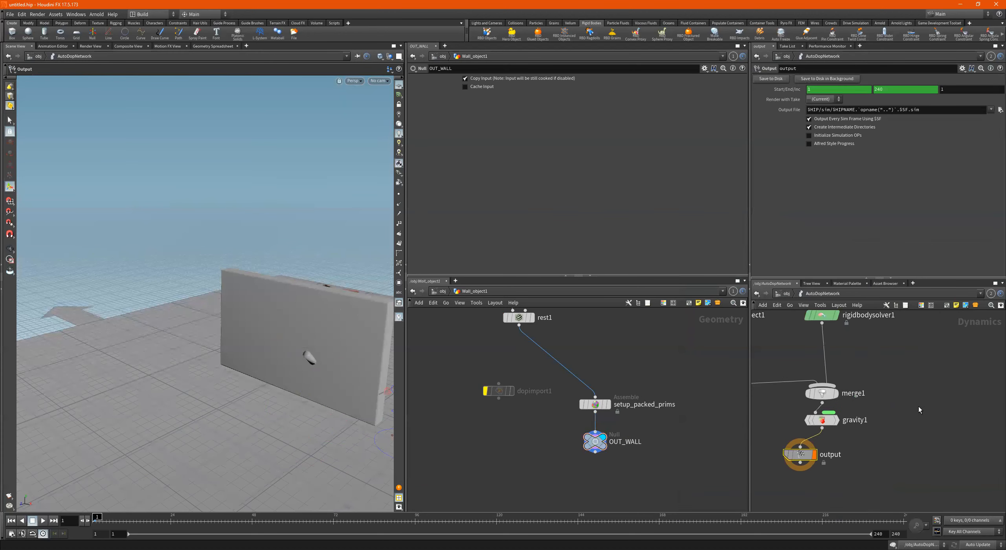
- Add a second Output node beside gravity1 in the AutoDopNetwork
{"action": "key", "text": "Tab"}
{"action": "type", "text": "out"}
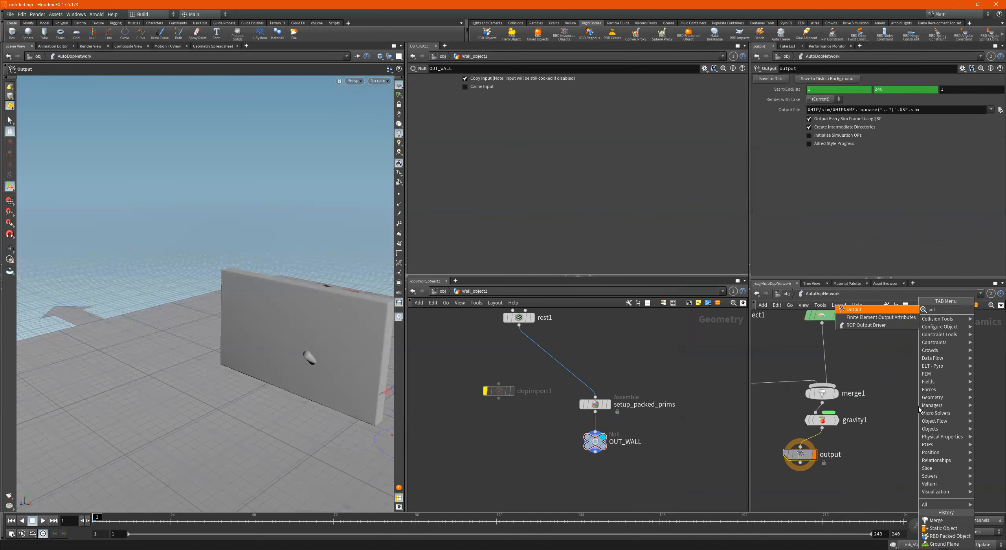
{"action": "key", "text": "Return"}
{"action": "left_click", "coordinate": [919, 406]}
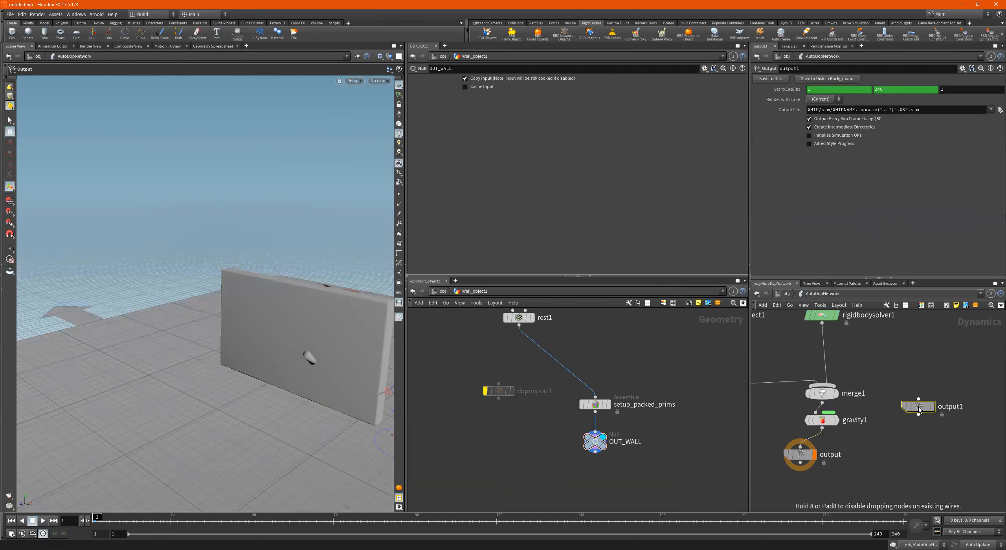
- Add an Output node next to OUT_WALL in the Wall_object1 network and move it slightly away from the null
{"action": "key", "text": "Tab"}
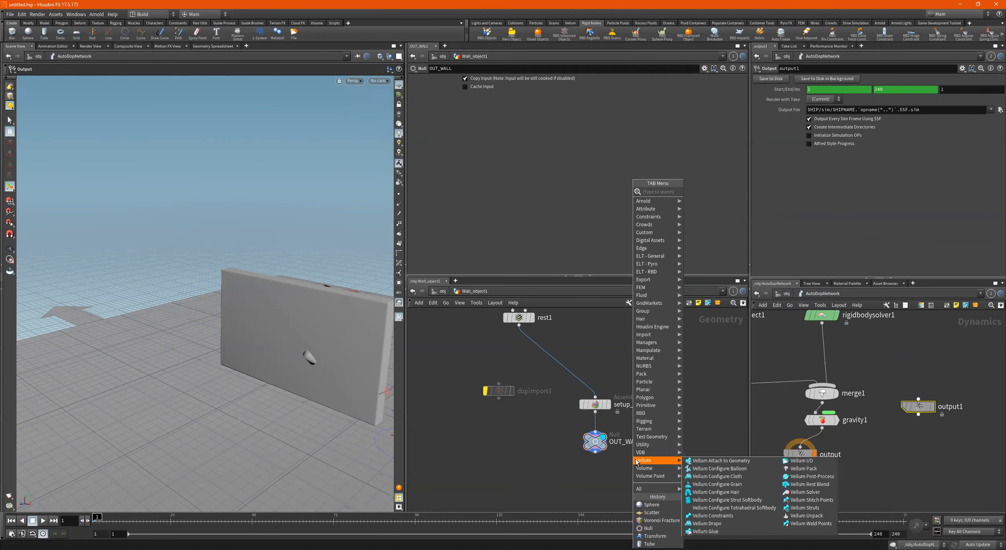
{"action": "type", "text": "ou"}
{"action": "key", "text": "Return"}
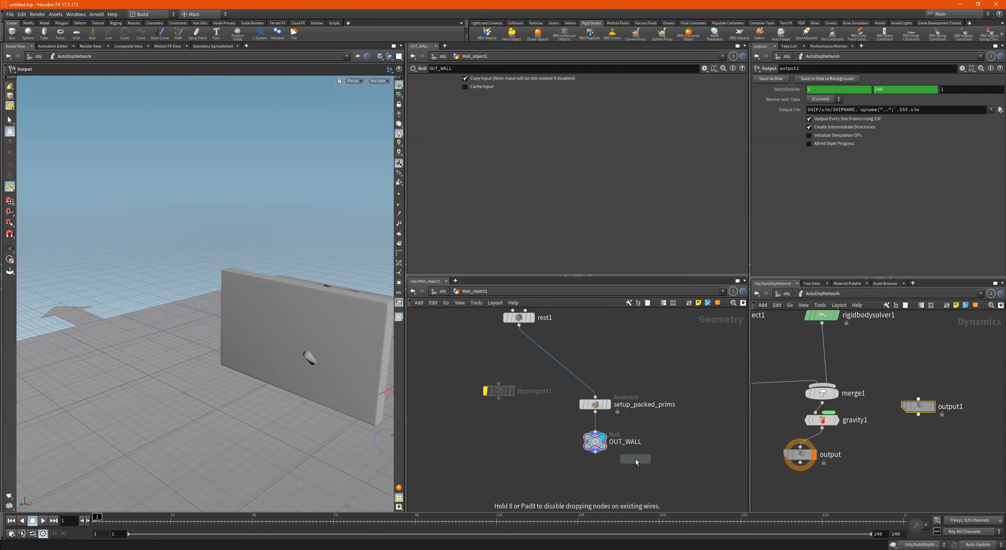
{"action": "left_click", "coordinate": [635, 459]}
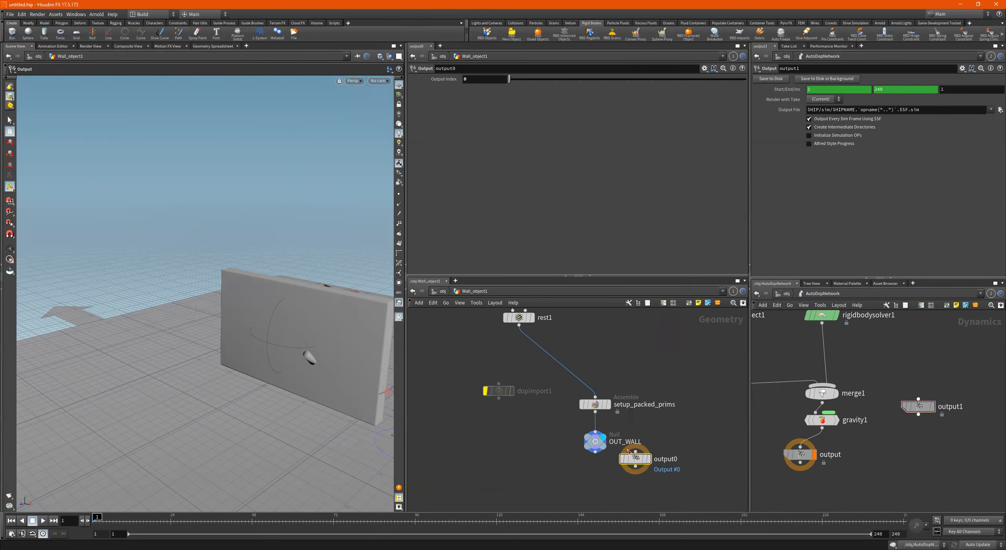
{"action": "scroll", "coordinate": [629, 452], "scroll_direction": "up", "scroll_amount": 4}
{"action": "left_click_drag", "start_coordinate": [642, 463], "coordinate": [662, 467]}
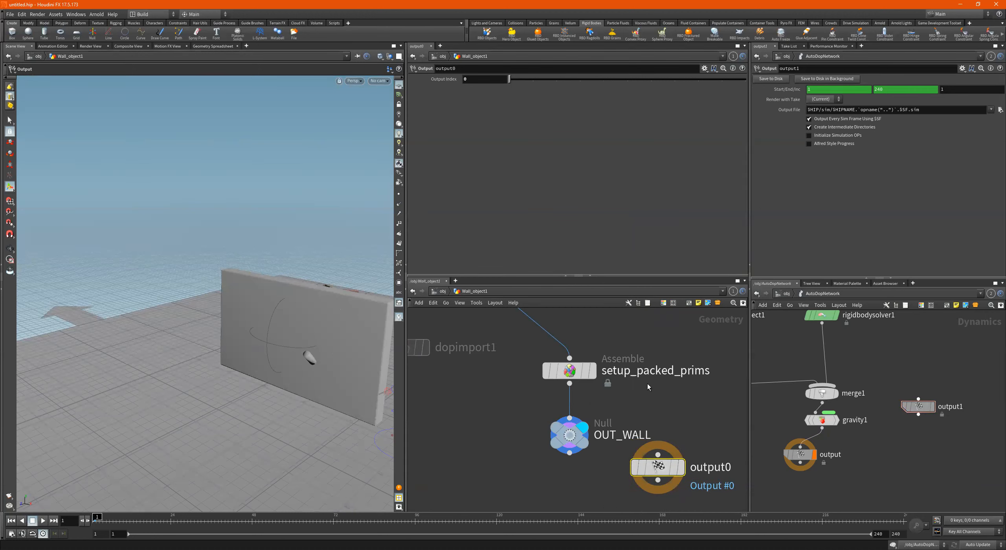
- Delete the extra Output nodes from the AutoDopNetwork and the Wall_object1 network
{"action": "left_click", "coordinate": [920, 409]}
{"action": "middle_click_drag", "start_coordinate": [705, 436], "coordinate": [617, 398]}
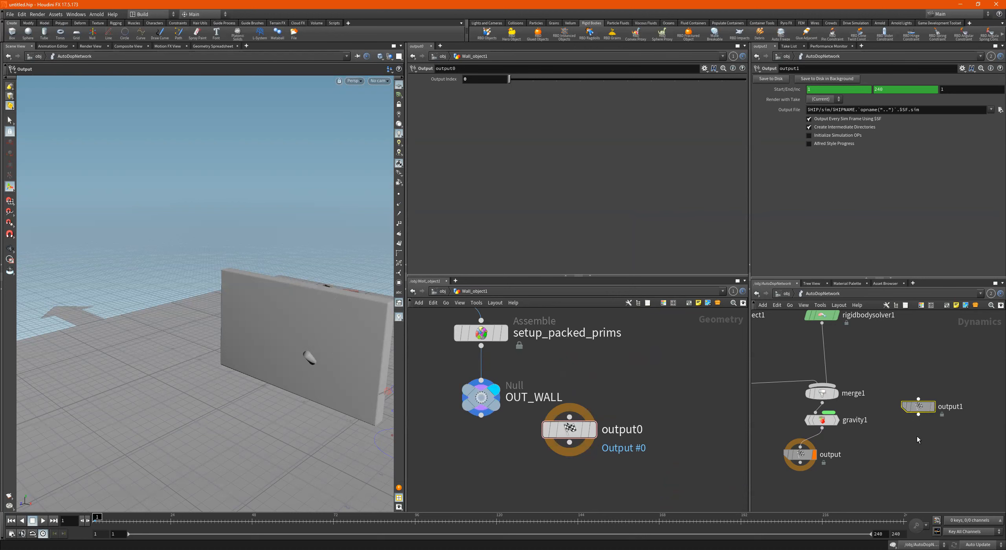
{"action": "key", "text": "Delete"}
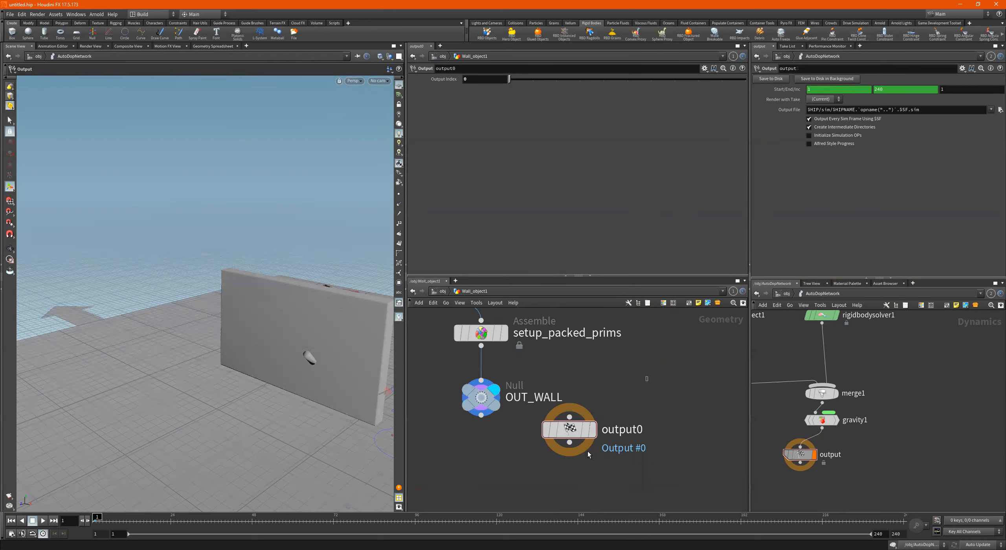
{"action": "key", "text": "Delete"}
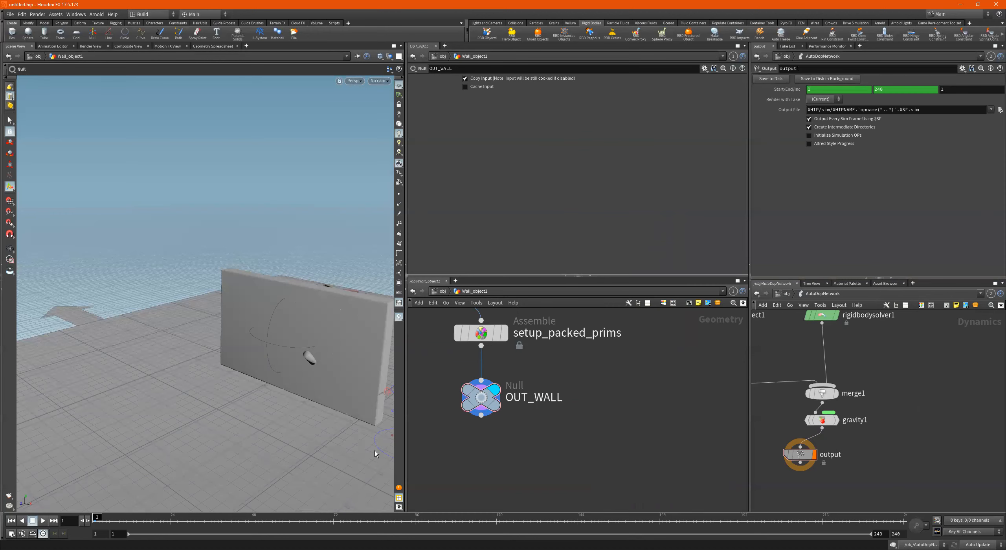
- Play the simulation of the pig head smashing through the wall and stop at frame 64
{"action": "left_click_drag", "start_coordinate": [374, 451], "coordinate": [98, 494], "text": "alt"}
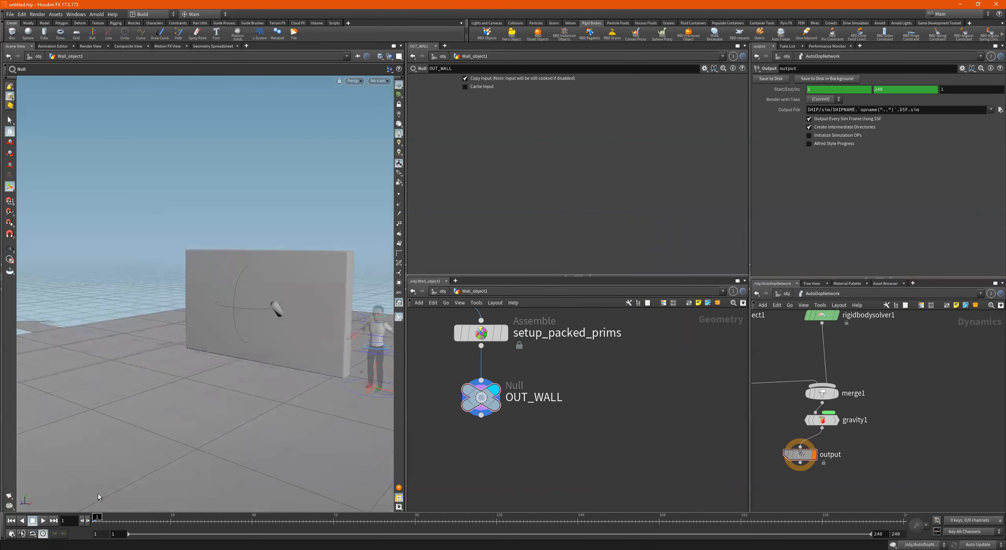
{"action": "left_click", "coordinate": [43, 522]}
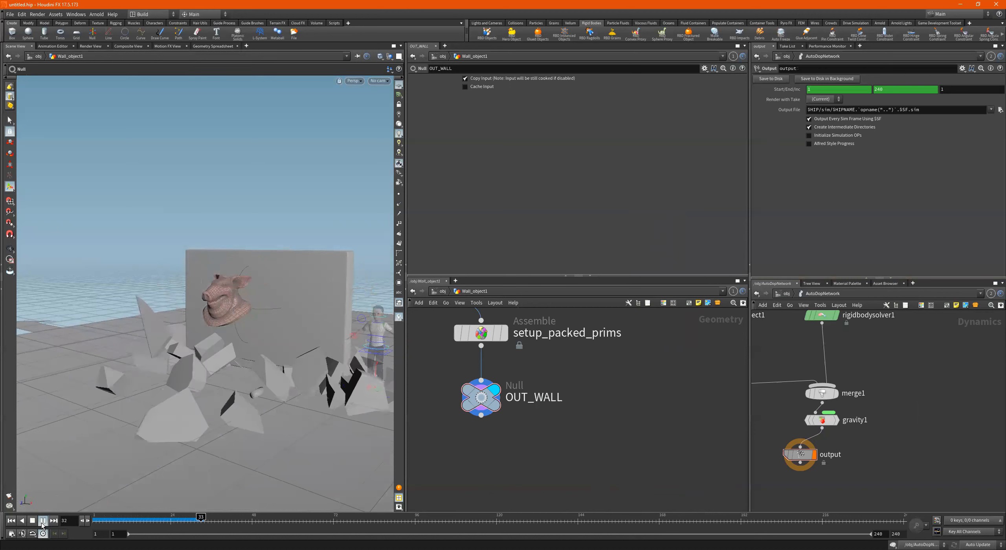
{"action": "left_click", "coordinate": [41, 523]}
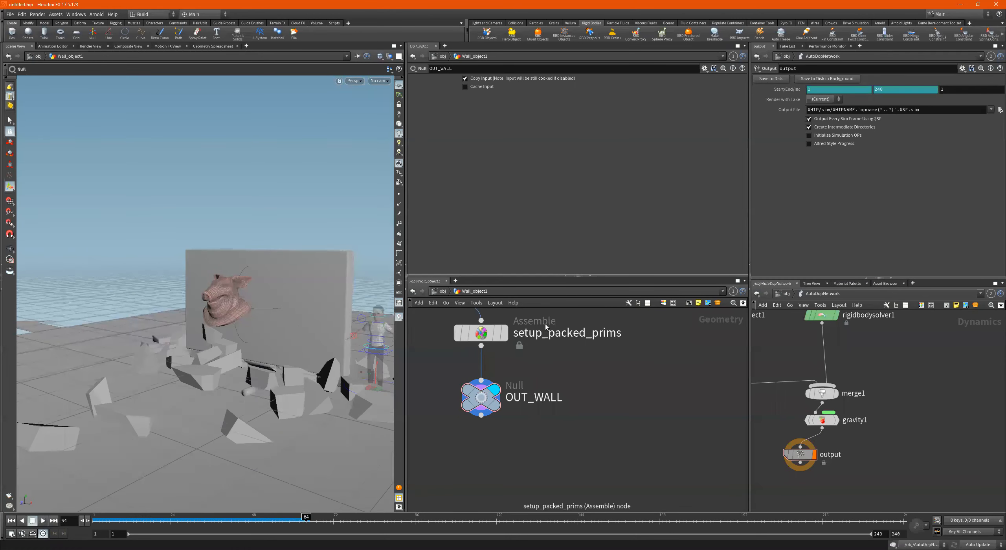
- Go up from Wall_object1 to the object level and select the output node in the AutoDopNetwork
{"action": "left_click", "coordinate": [436, 291]}
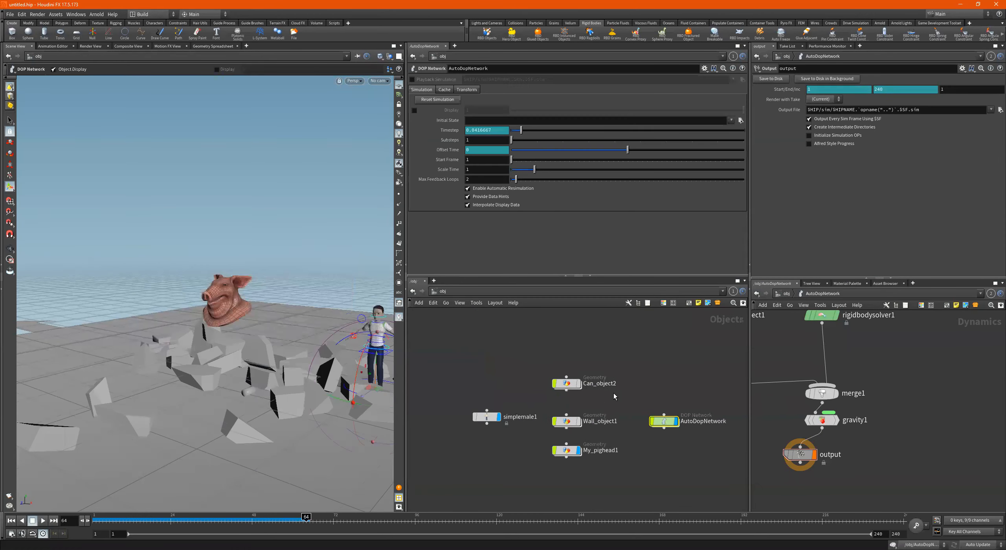
{"action": "scroll", "coordinate": [598, 439], "scroll_direction": "up", "scroll_amount": 2}
{"action": "scroll", "coordinate": [645, 437], "scroll_direction": "down", "scroll_amount": 1}
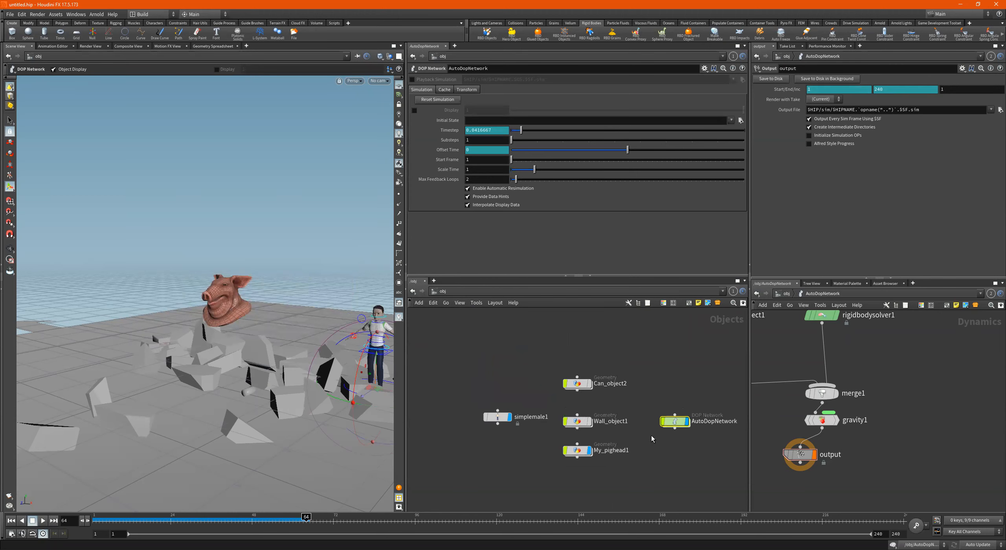
{"action": "scroll", "coordinate": [820, 381], "scroll_direction": "down", "scroll_amount": 5}
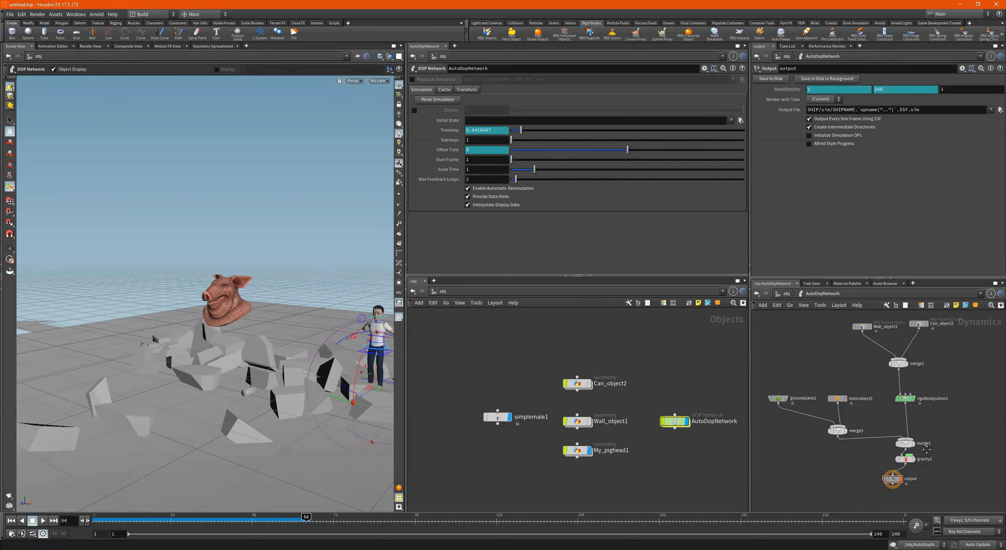
{"action": "scroll", "coordinate": [618, 469], "scroll_direction": "up", "scroll_amount": 2}
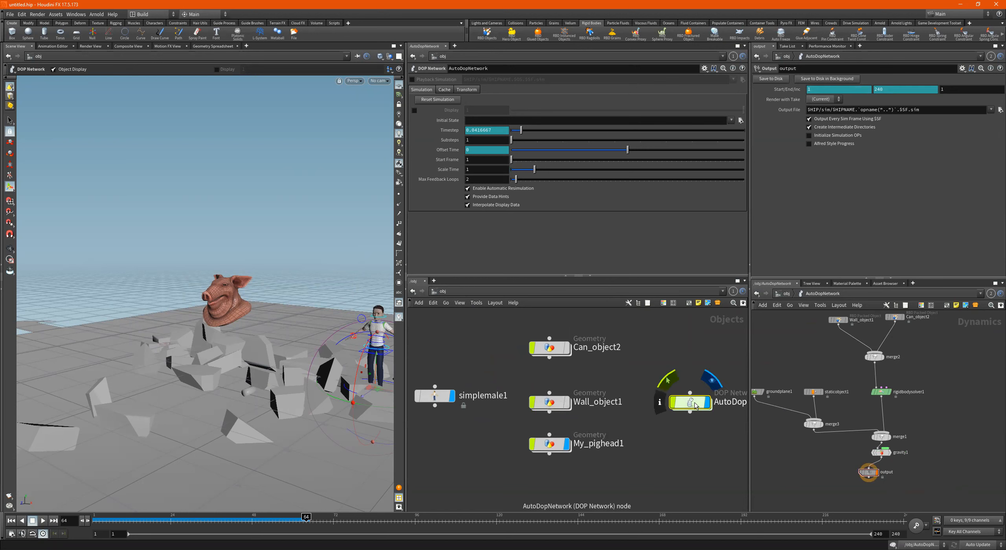
{"action": "left_click", "coordinate": [866, 473]}
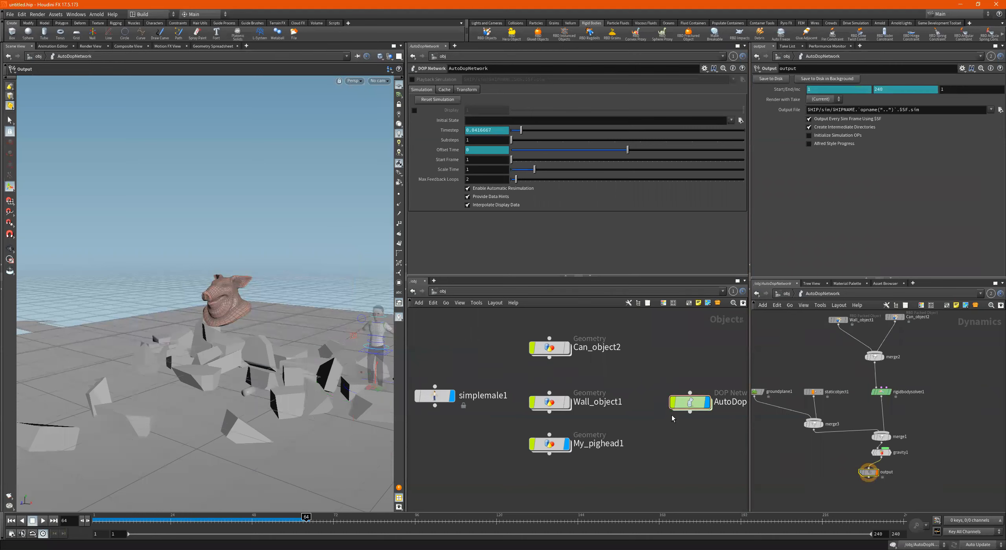
- Rewind the timeline to frame 1 and bring the second network view up to the object level
{"action": "left_click", "coordinate": [551, 444]}
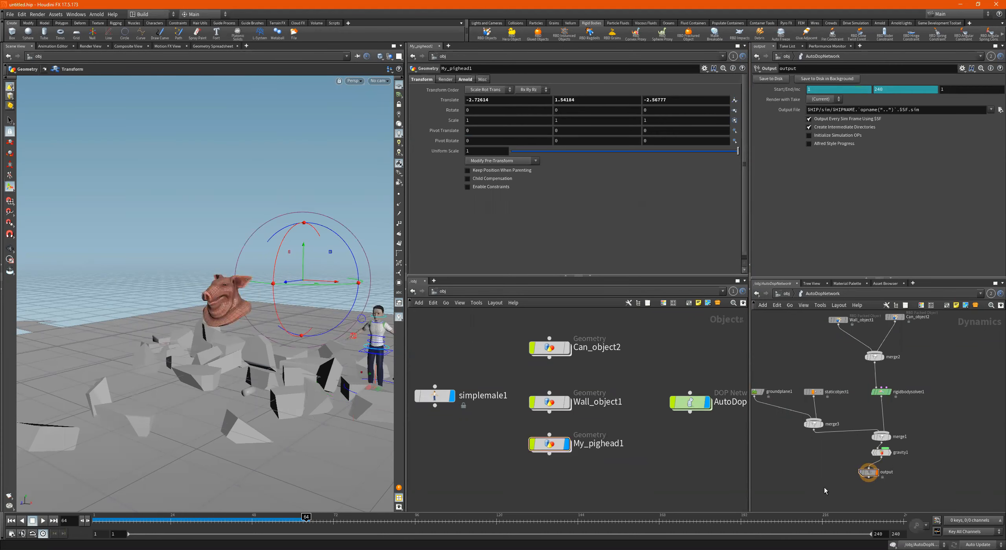
{"action": "left_click", "coordinate": [868, 473]}
{"action": "left_click", "coordinate": [12, 521]}
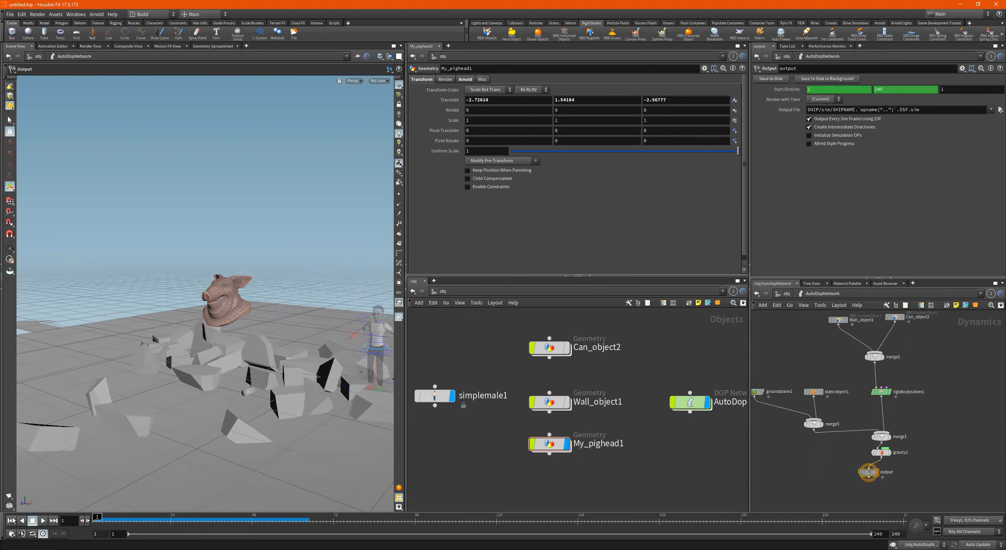
{"action": "left_click", "coordinate": [786, 294]}
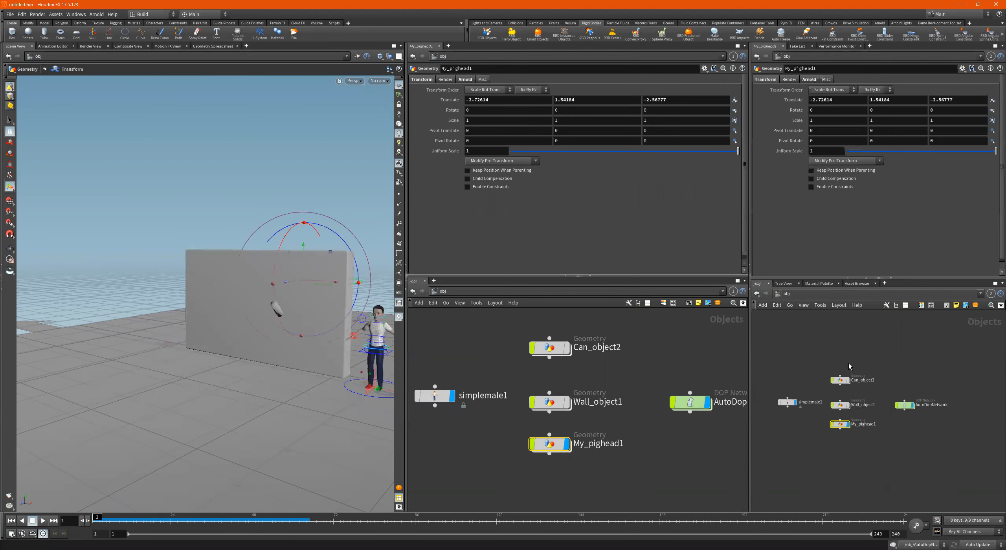
- Reset the simulation of AutoDopNetwork
{"action": "scroll", "coordinate": [717, 390], "scroll_direction": "up", "scroll_amount": 1}
{"action": "middle_click_drag", "start_coordinate": [711, 379], "coordinate": [641, 384]}
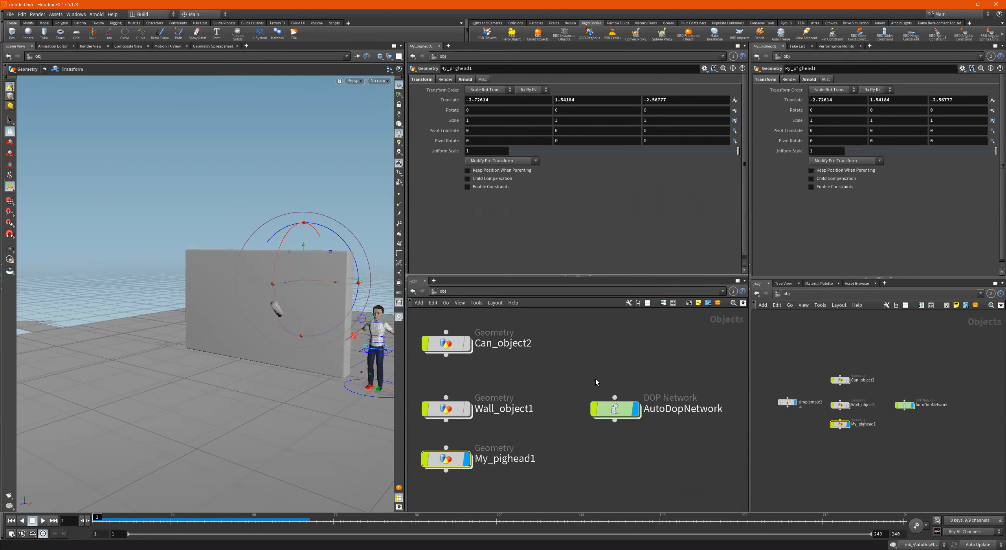
{"action": "left_click", "coordinate": [635, 399]}
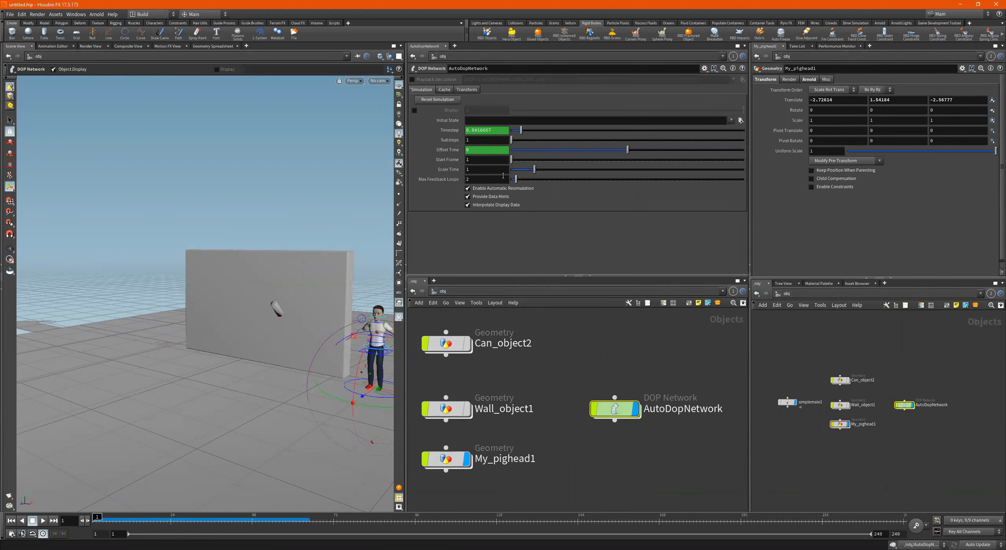
{"action": "left_click", "coordinate": [432, 100]}
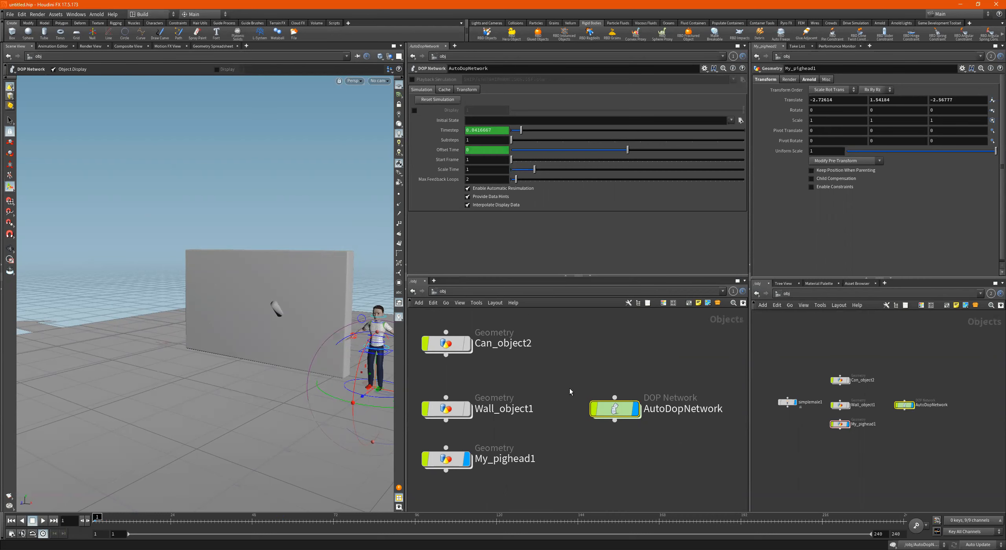
- Play the wall-destruction simulation from the first frame twice to review it, and rewind after each playback
{"action": "middle_click_drag", "start_coordinate": [288, 294], "coordinate": [241, 293], "text": "alt"}
{"action": "mouse_move", "coordinate": [253, 302]}
{"action": "left_mouse_down", "text": "alt"}
{"action": "mouse_move", "coordinate": [245, 301]}
{"action": "mouse_move", "coordinate": [254, 300]}
{"action": "left_mouse_up", "text": "alt"}
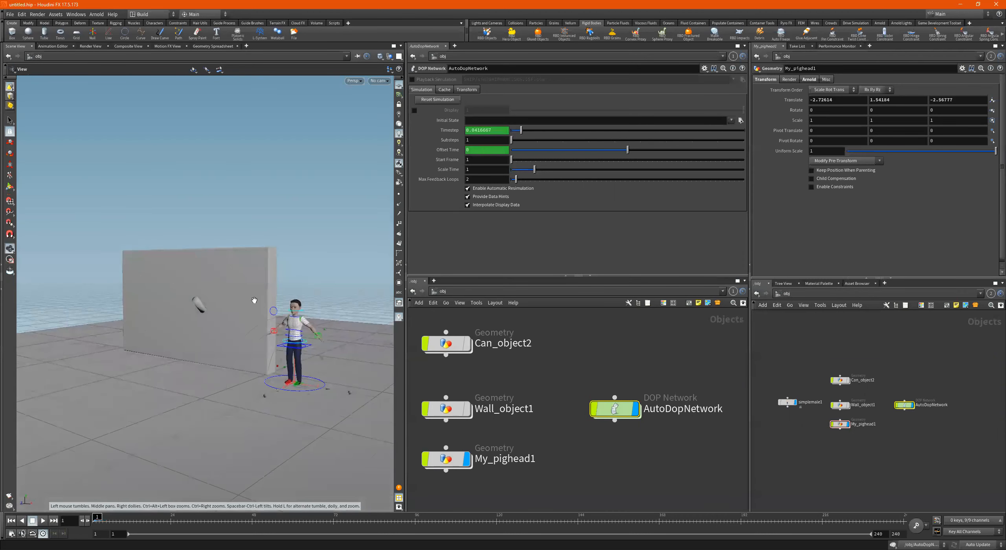
{"action": "middle_click_drag", "start_coordinate": [254, 300], "coordinate": [306, 292], "text": "alt"}
{"action": "left_click_drag", "start_coordinate": [305, 292], "coordinate": [302, 296], "text": "alt"}
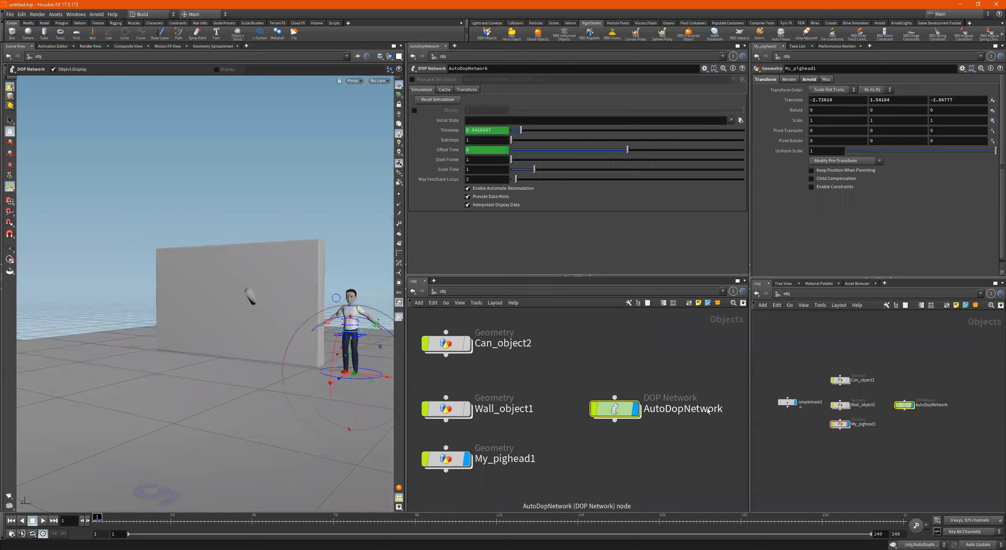
{"action": "left_click_drag", "start_coordinate": [894, 438], "coordinate": [894, 439]}
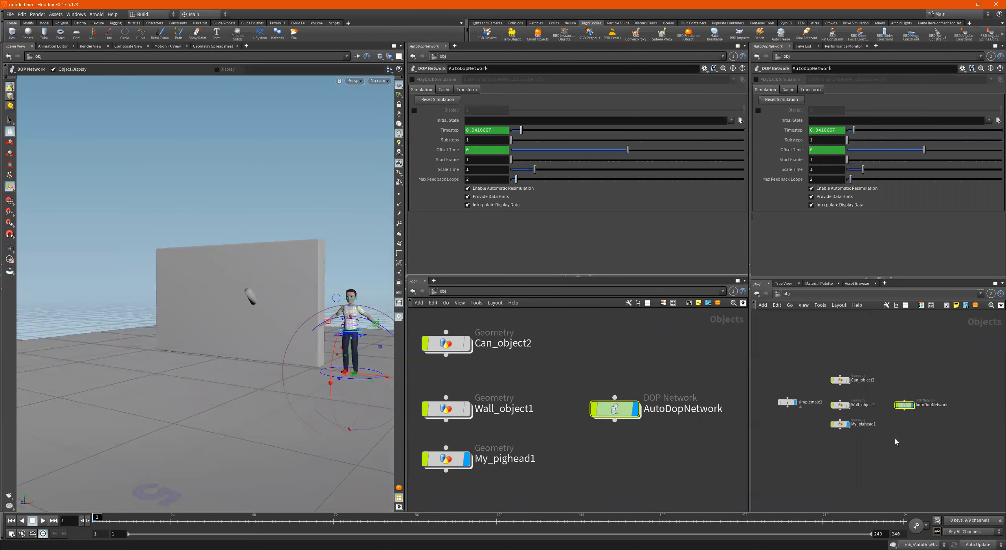
{"action": "left_click", "coordinate": [46, 521]}
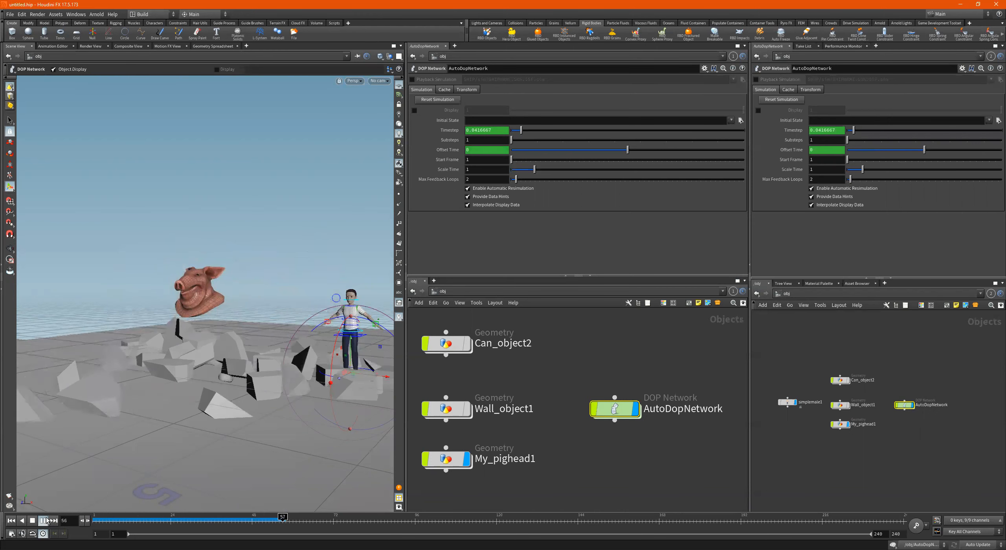
{"action": "left_click", "coordinate": [9, 521]}
{"action": "left_click", "coordinate": [10, 522]}
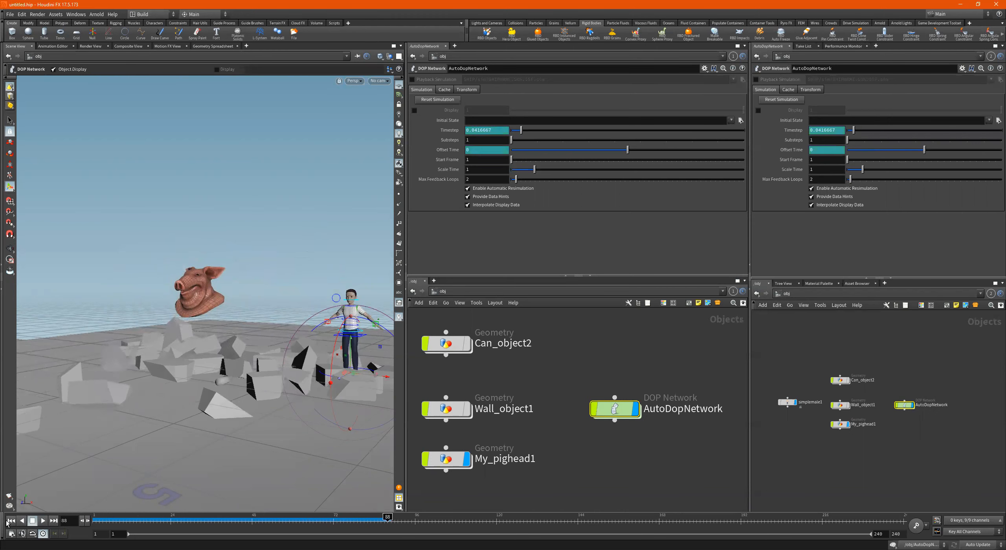
{"action": "left_click", "coordinate": [43, 521]}
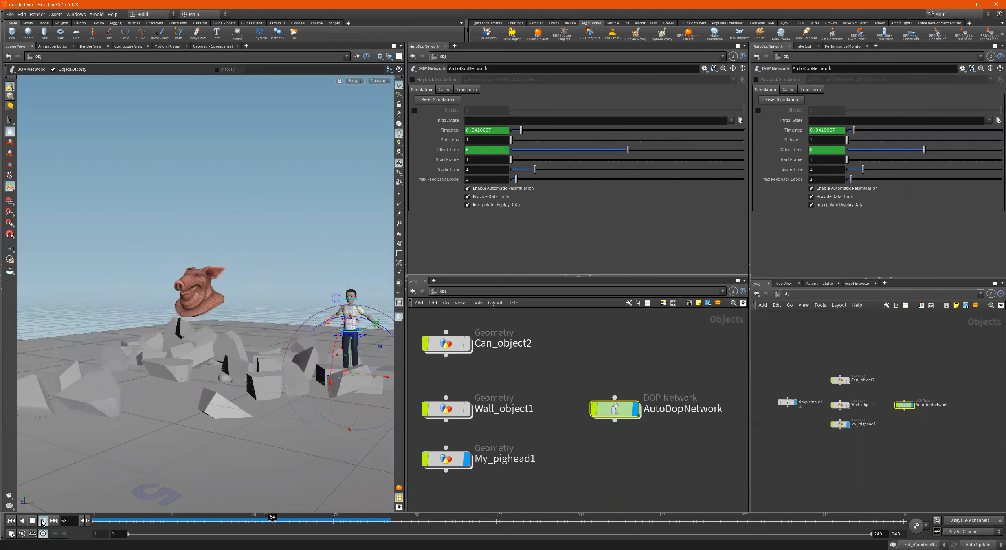
{"action": "left_click", "coordinate": [33, 521]}
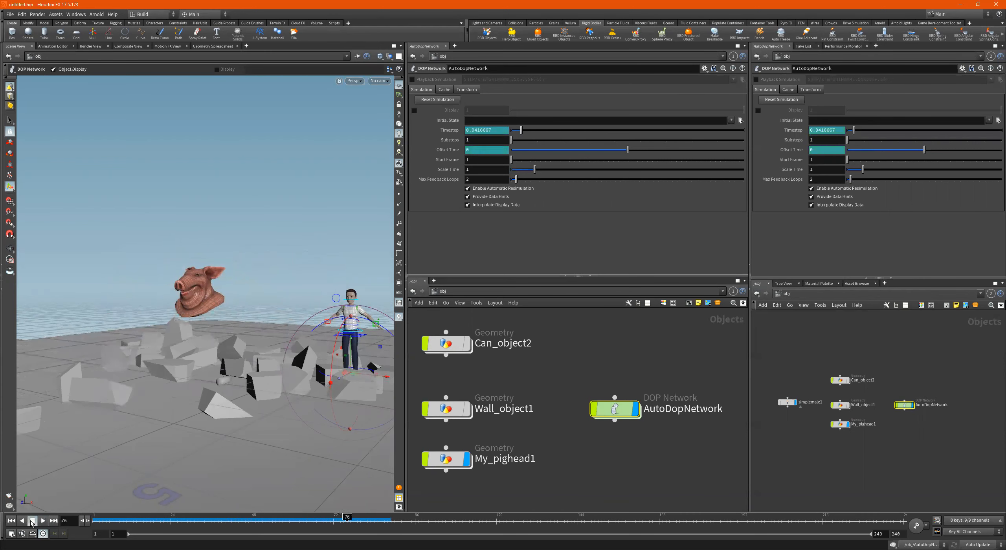
{"action": "left_click", "coordinate": [10, 521]}
- Scrub through the simulation and inspect the collapsing wall, the pig head and the figure from several angles and distances
{"action": "left_click_drag", "start_coordinate": [214, 385], "coordinate": [209, 396], "text": "alt"}
{"action": "left_click_drag", "start_coordinate": [114, 519], "coordinate": [289, 516]}
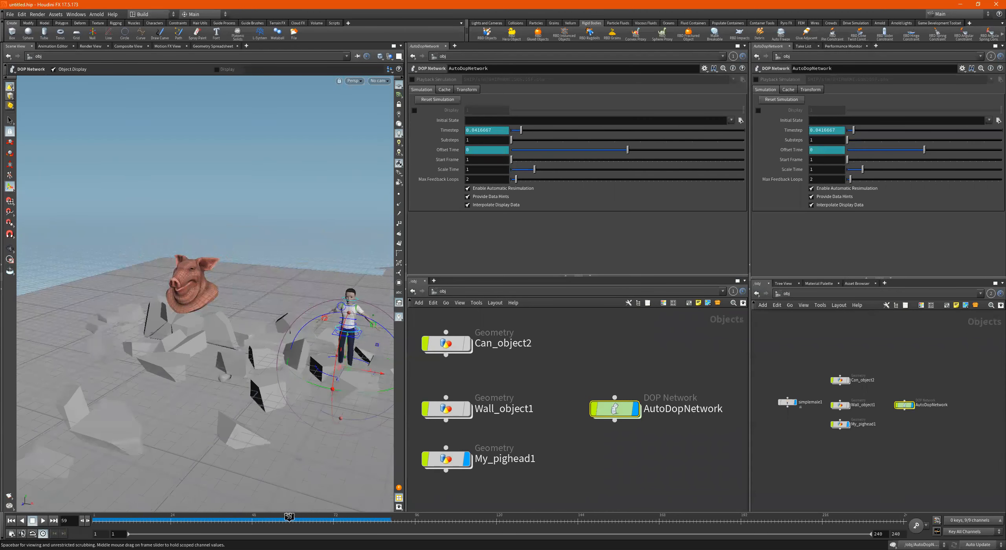
{"action": "right_click_drag", "start_coordinate": [270, 371], "coordinate": [468, 371], "text": "alt"}
{"action": "left_click_drag", "start_coordinate": [263, 394], "coordinate": [265, 356], "text": "alt"}
{"action": "left_click_drag", "start_coordinate": [292, 518], "coordinate": [66, 517]}
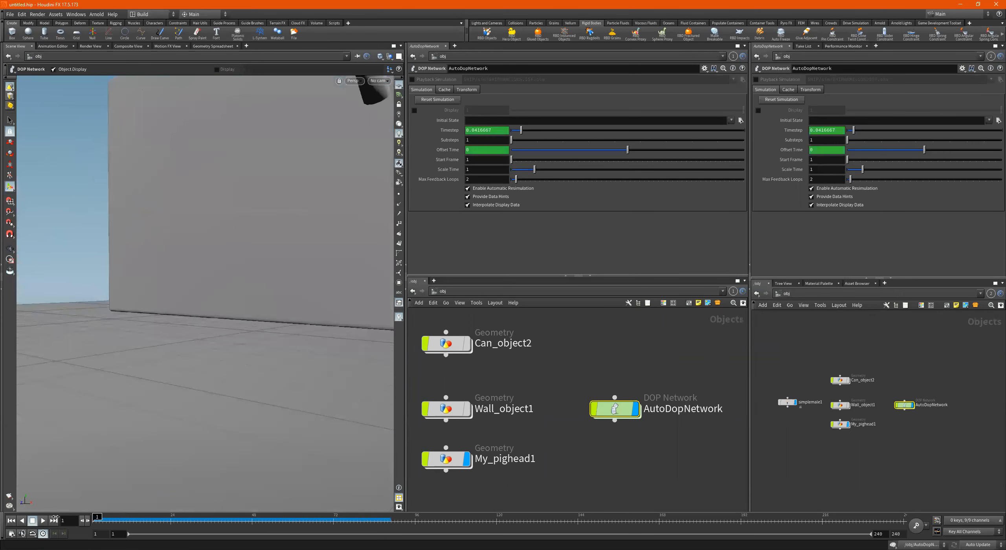
{"action": "mouse_move", "coordinate": [170, 326]}
{"action": "right_mouse_down", "text": "alt"}
{"action": "mouse_move", "coordinate": [143, 325]}
{"action": "mouse_move", "coordinate": [152, 335]}
{"action": "right_mouse_up", "text": "alt"}
{"action": "middle_click_drag", "start_coordinate": [153, 334], "coordinate": [175, 366], "text": "alt"}
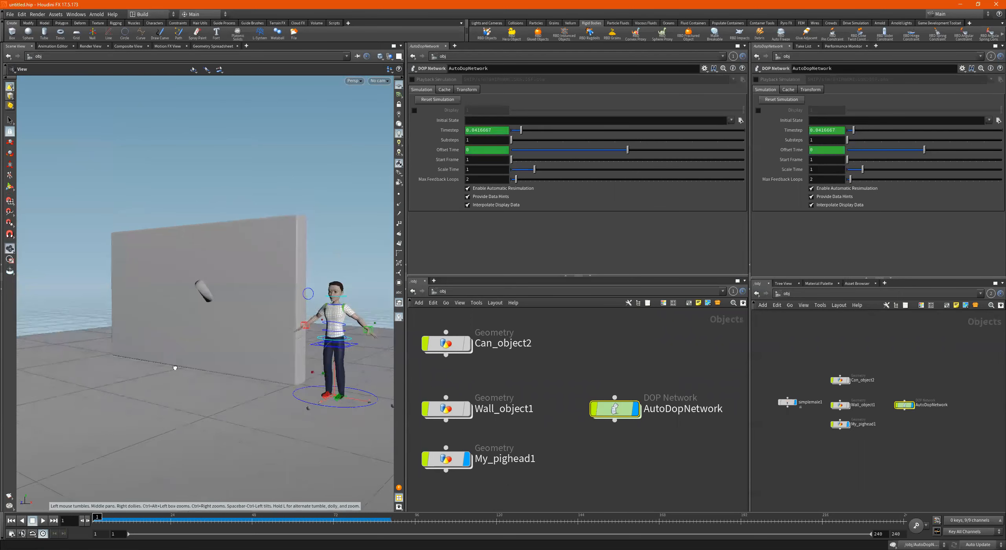
{"action": "left_click_drag", "start_coordinate": [176, 366], "coordinate": [190, 373], "text": "alt"}
{"action": "left_click_drag", "start_coordinate": [103, 517], "coordinate": [75, 517]}
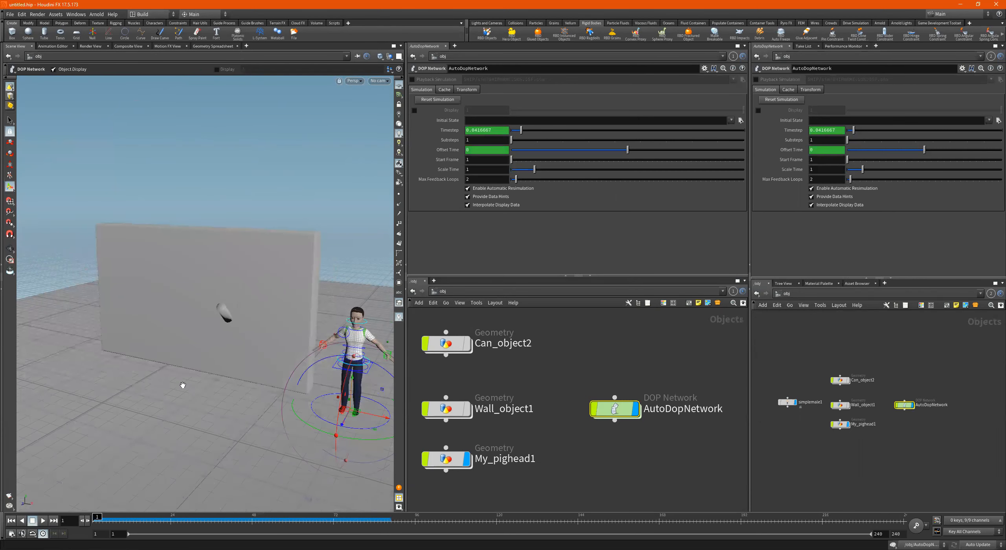
{"action": "left_click_drag", "start_coordinate": [182, 384], "coordinate": [188, 350], "text": "alt"}
{"action": "right_click_drag", "start_coordinate": [188, 350], "coordinate": [139, 339]}
{"action": "key", "text": "r"}
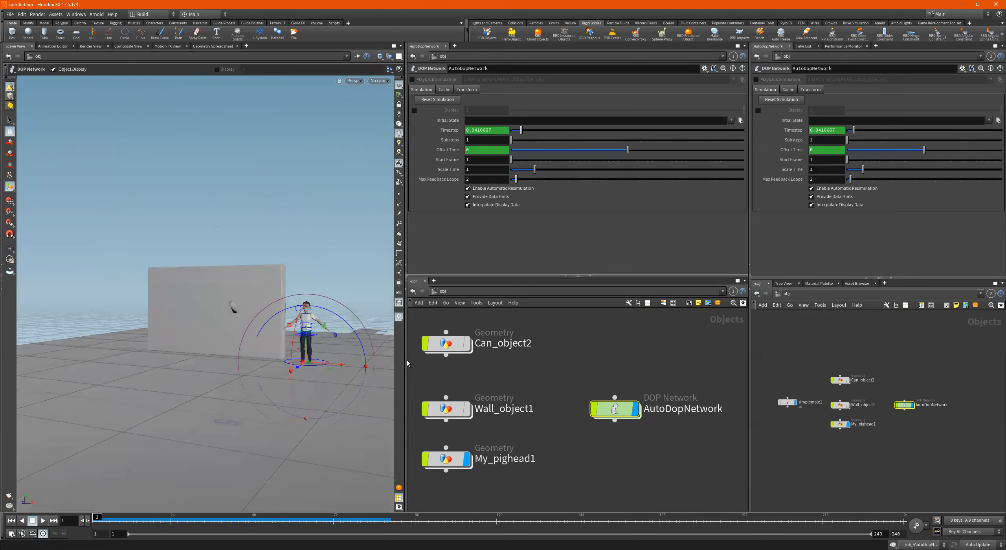
- Widen the scene view pane and create a camera from a low view showing the wall's side with the can and figure beyond it
{"action": "left_click_drag", "start_coordinate": [407, 359], "coordinate": [511, 360]}
{"action": "key", "text": "space"}
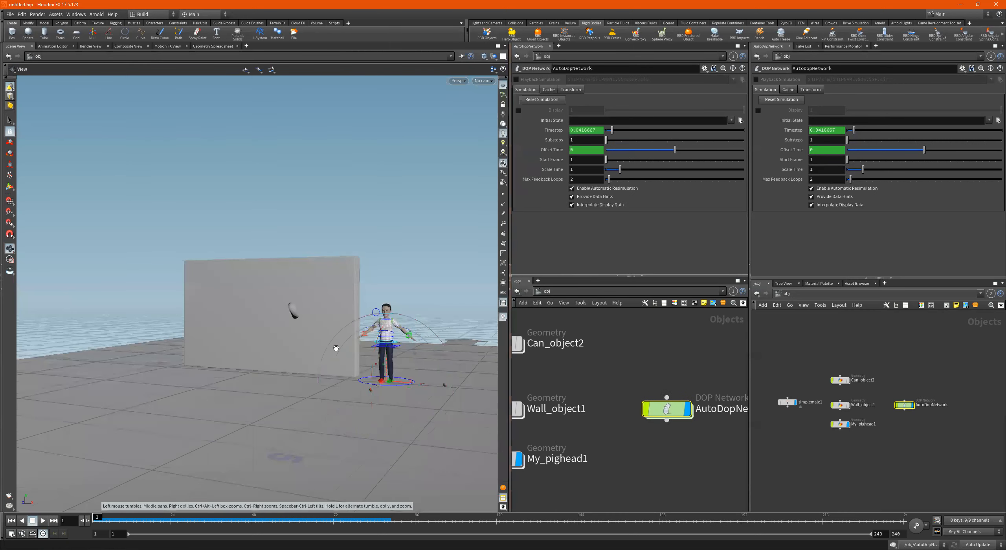
{"action": "left_click_drag", "start_coordinate": [396, 343], "coordinate": [177, 252]}
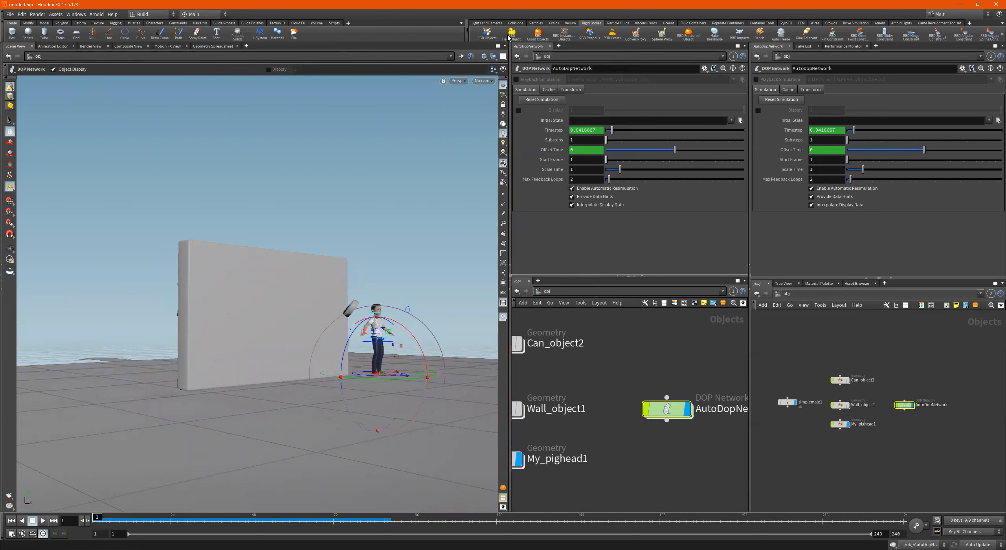
{"action": "left_click", "coordinate": [486, 23]}
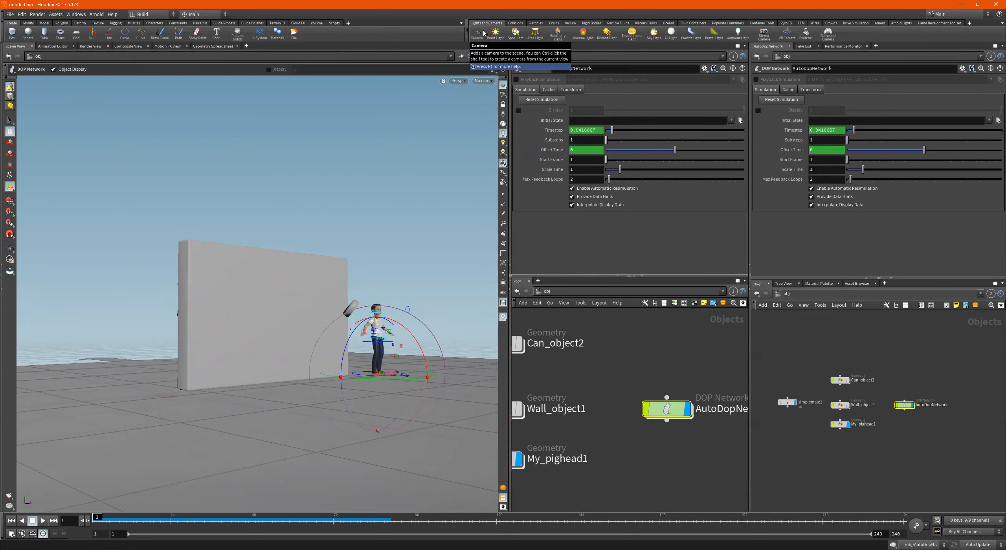
{"action": "left_click", "coordinate": [481, 36], "text": "ctrl"}
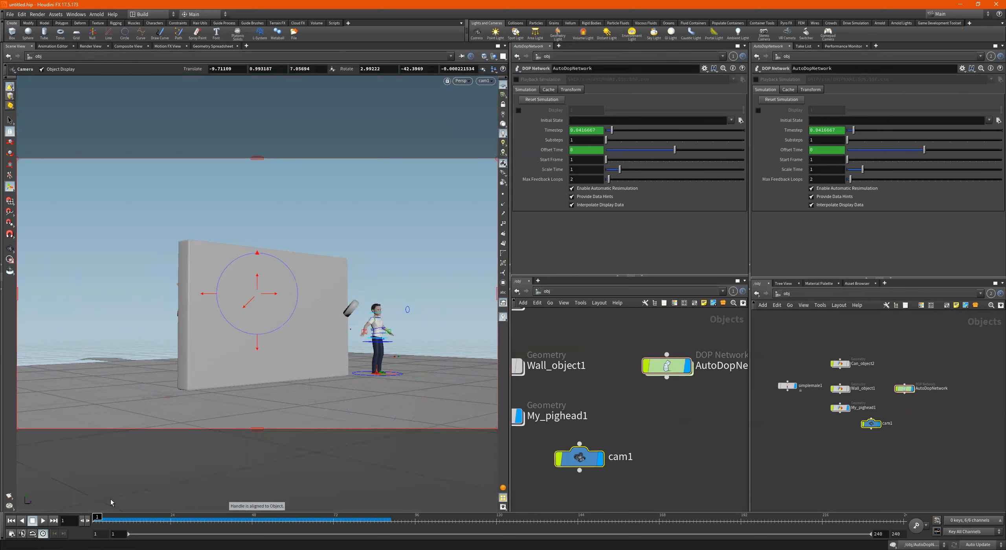
- Rename the new camera node as Rend_Cam
{"action": "left_click", "coordinate": [590, 465]}
{"action": "scroll", "coordinate": [623, 430], "scroll_direction": "down", "scroll_amount": 5}
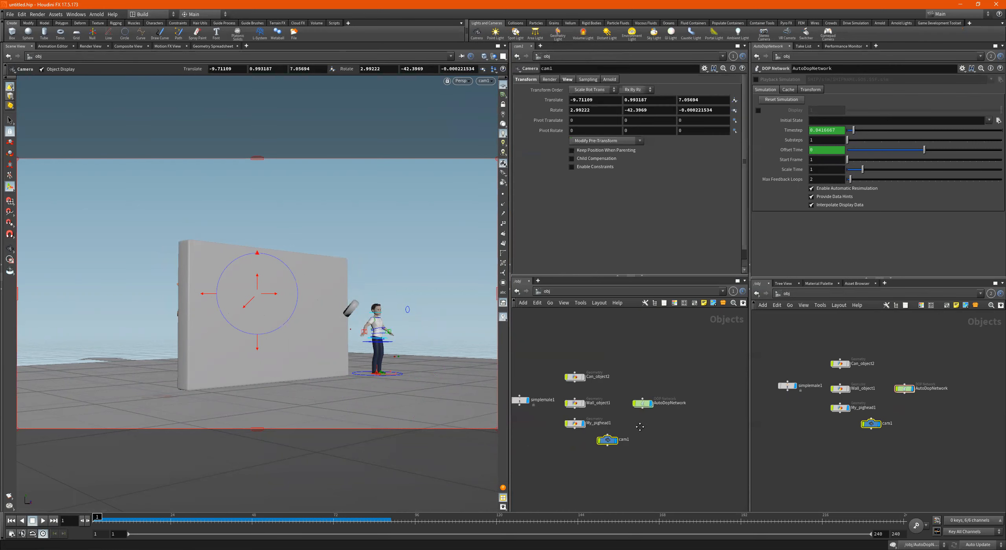
{"action": "middle_click_drag", "start_coordinate": [624, 438], "coordinate": [670, 442]}
{"action": "scroll", "coordinate": [671, 445], "scroll_direction": "up", "scroll_amount": 4}
{"action": "left_click", "coordinate": [661, 440]}
{"action": "type", "text": "Rend_cam"}
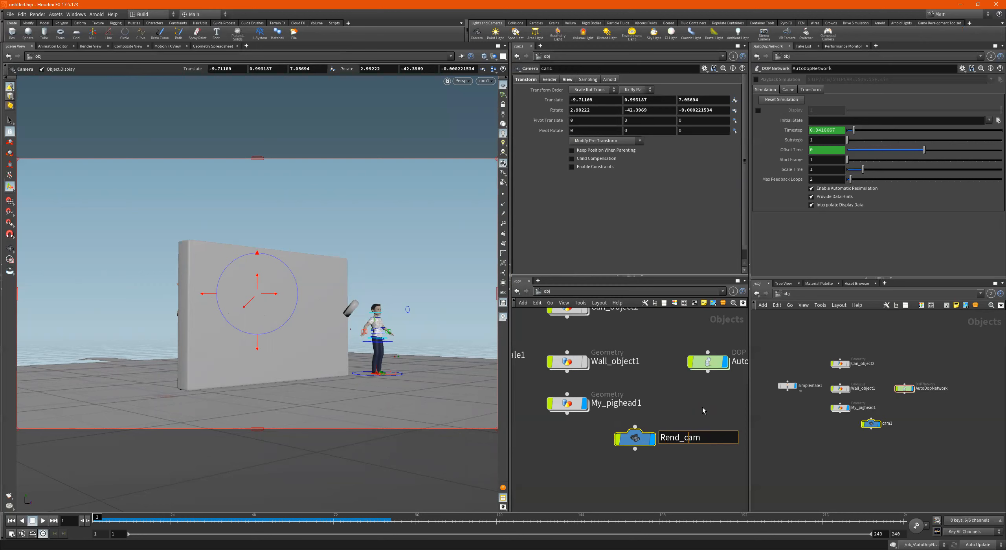
{"action": "key", "text": "BackSpace"}
{"action": "type", "text": "C"}
{"action": "key", "text": "Return"}
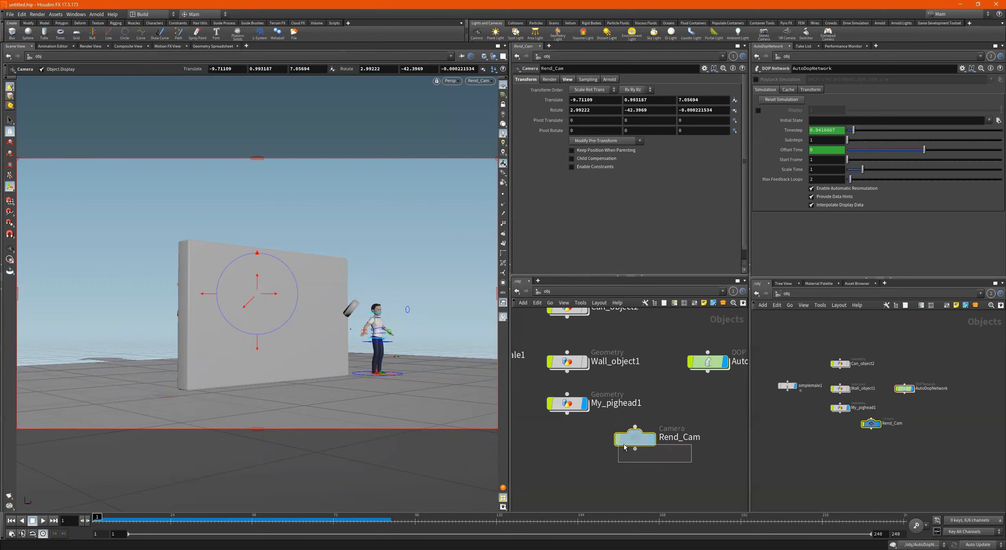
- Keyframe Rend_Cam's placement at frame 1, and at frame 48 key it moved to X about -7.8 with Y rotation about -26.4
{"action": "left_click", "coordinate": [917, 526]}
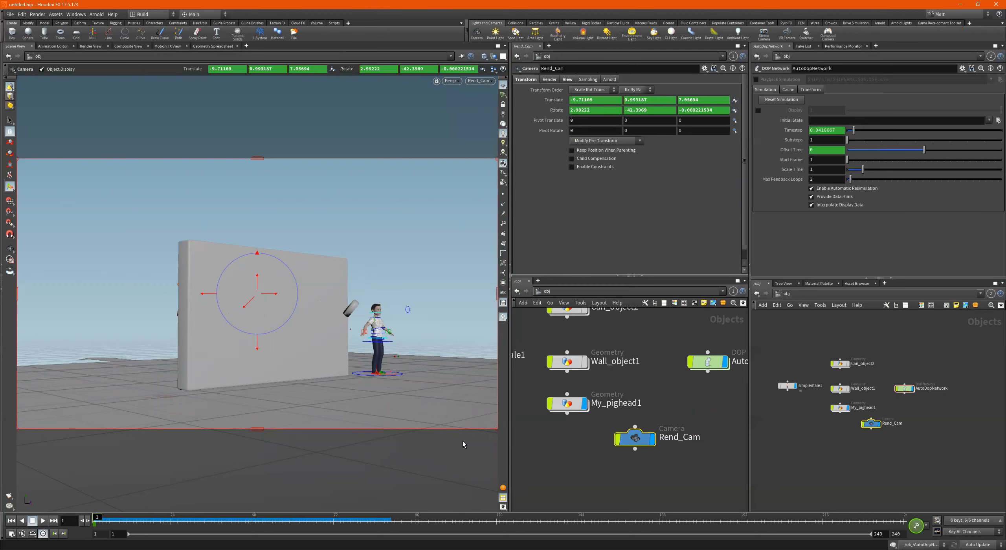
{"action": "left_click_drag", "start_coordinate": [98, 519], "coordinate": [252, 521]}
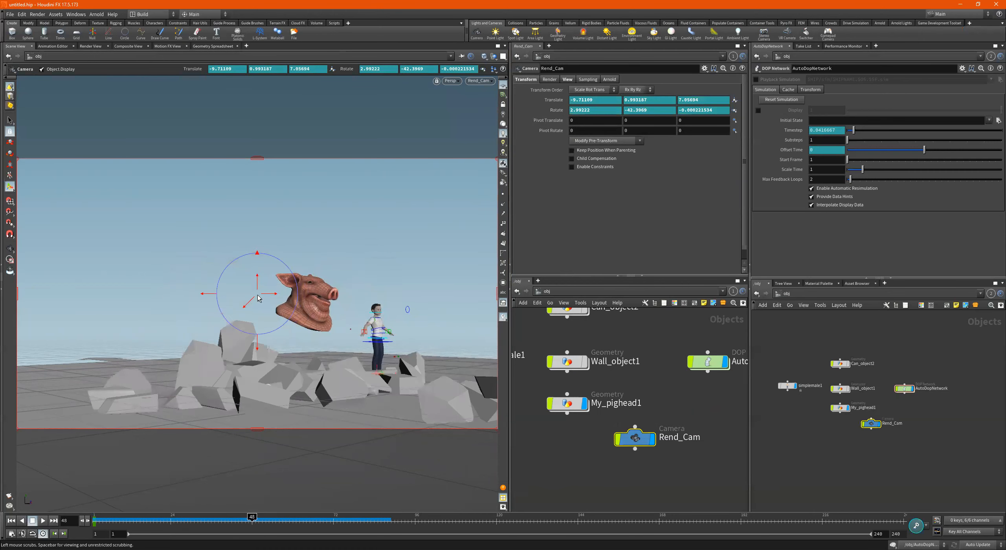
{"action": "mouse_move", "coordinate": [274, 295]}
{"action": "left_mouse_down"}
{"action": "mouse_move", "coordinate": [119, 295]}
{"action": "mouse_move", "coordinate": [270, 299]}
{"action": "mouse_move", "coordinate": [247, 303]}
{"action": "mouse_move", "coordinate": [230, 371]}
{"action": "mouse_move", "coordinate": [258, 284]}
{"action": "mouse_move", "coordinate": [261, 309]}
{"action": "left_mouse_up"}
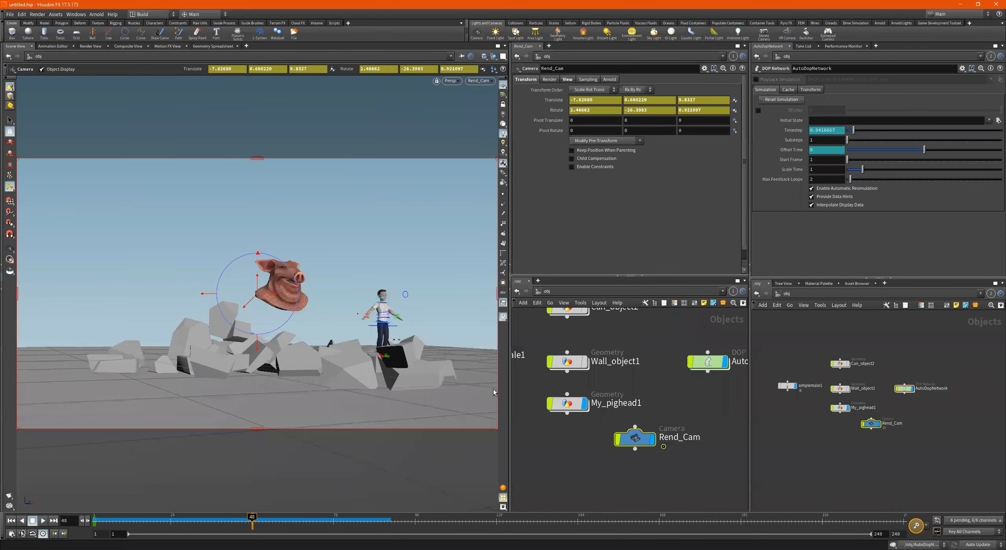
{"action": "left_click", "coordinate": [916, 527]}
- Scrub to frame 96 and set the playback range's end frame to 96
{"action": "left_click_drag", "start_coordinate": [251, 521], "coordinate": [415, 519]}
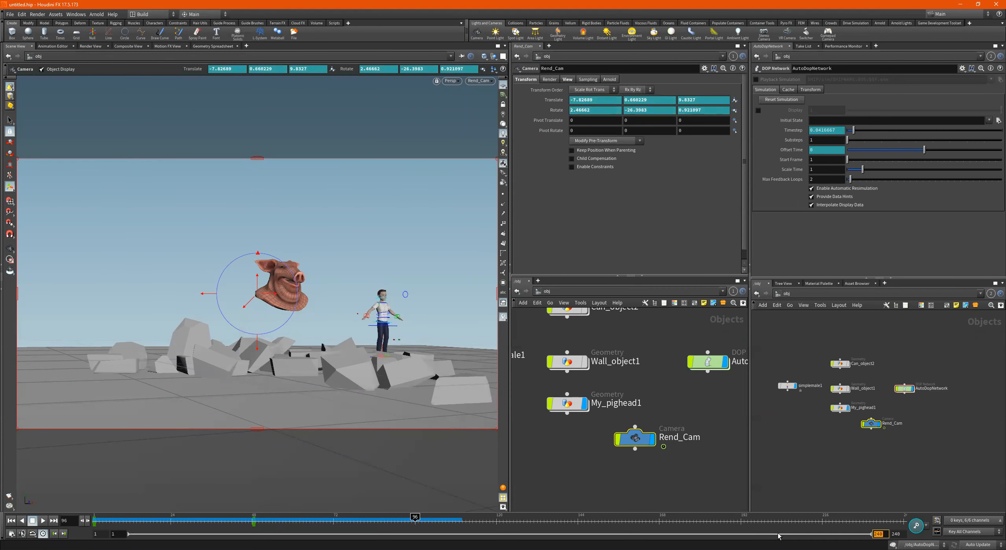
{"action": "type", "text": "96"}
{"action": "key", "text": "Return"}
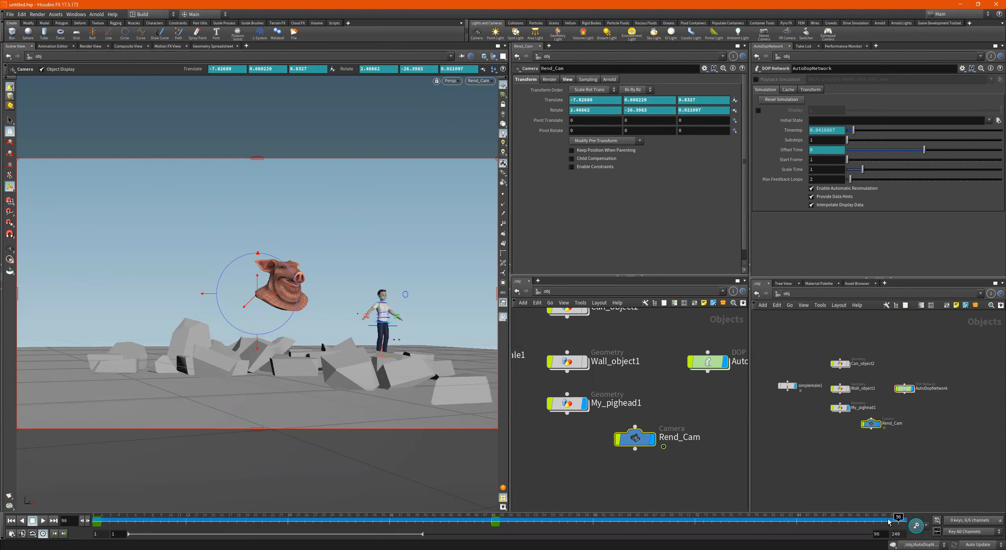
- Set the end frame to 100 in the global animation options and apply it
{"action": "left_click", "coordinate": [11, 534]}
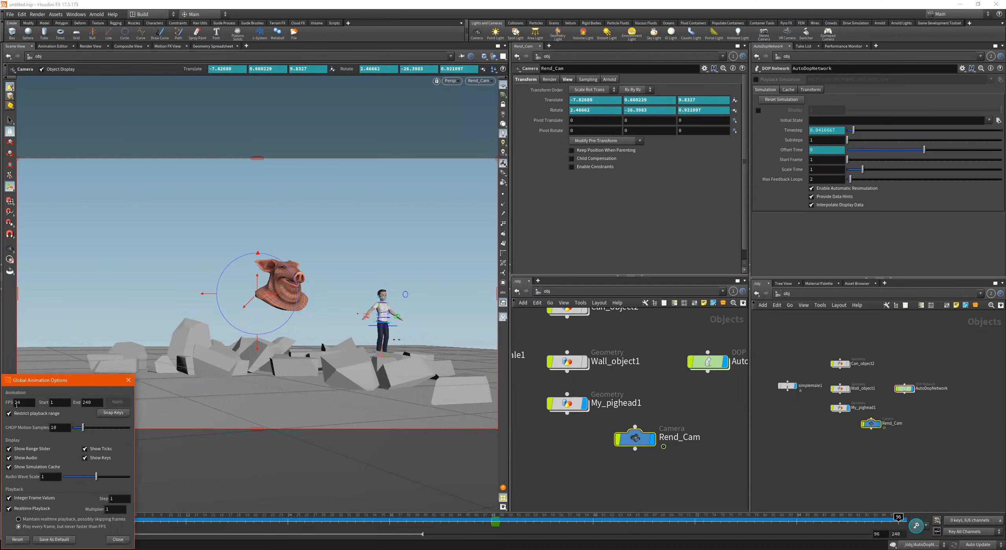
{"action": "left_click", "coordinate": [128, 380]}
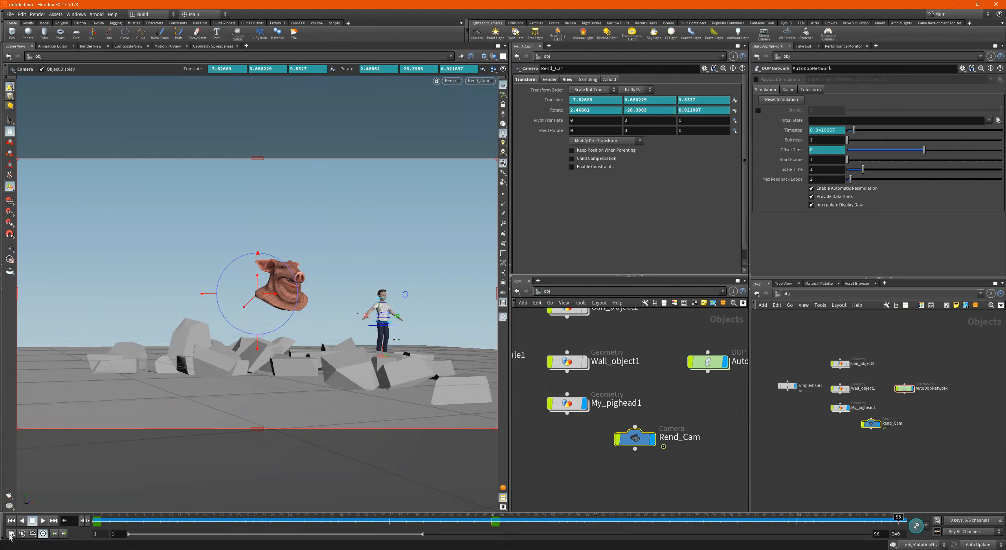
{"action": "left_click", "coordinate": [11, 535]}
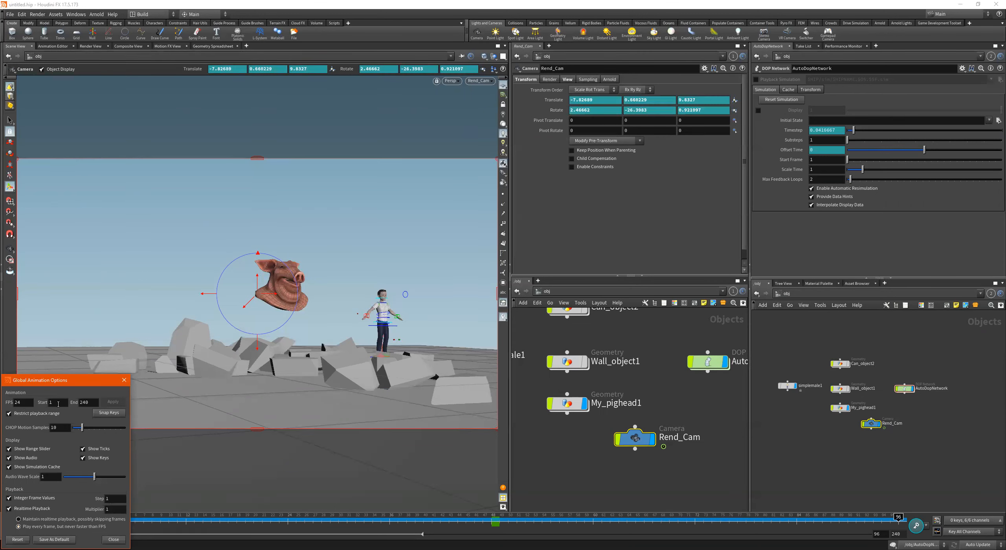
{"action": "left_click", "coordinate": [95, 401]}
{"action": "type", "text": "100"}
{"action": "key", "text": "Return"}
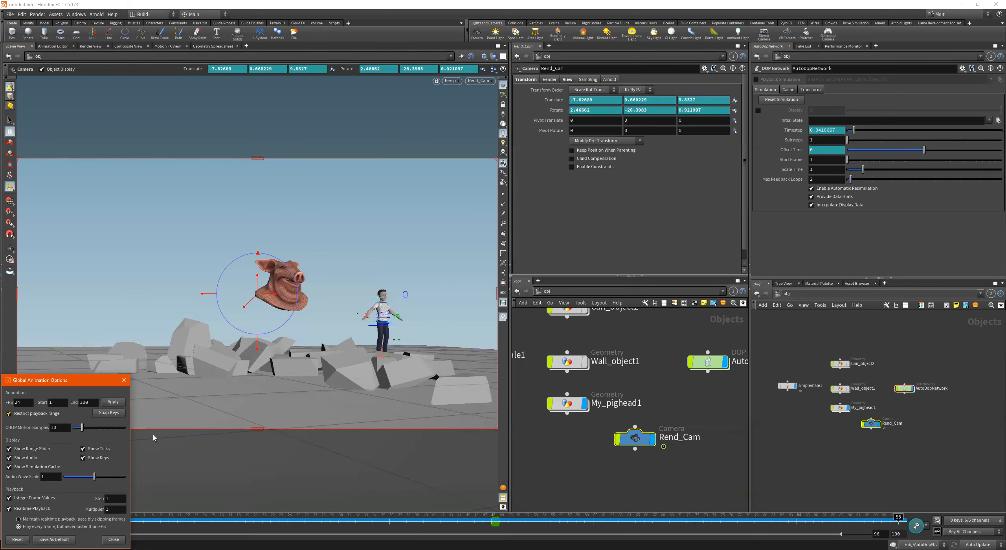
{"action": "left_click", "coordinate": [108, 402]}
{"action": "left_click", "coordinate": [113, 540]}
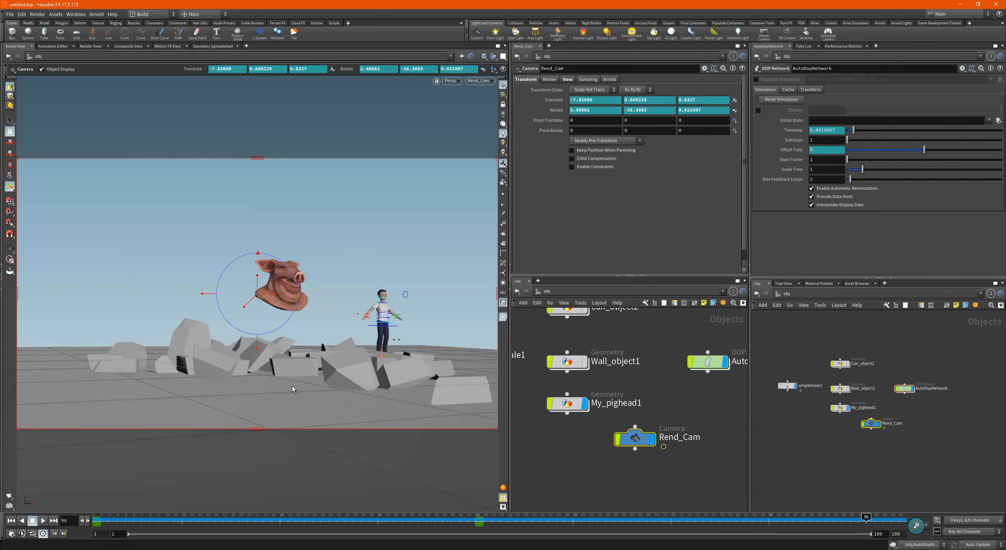
- Play the wall-destruction animation from frame 1, stop it and return to the first frame
{"action": "left_click", "coordinate": [11, 521]}
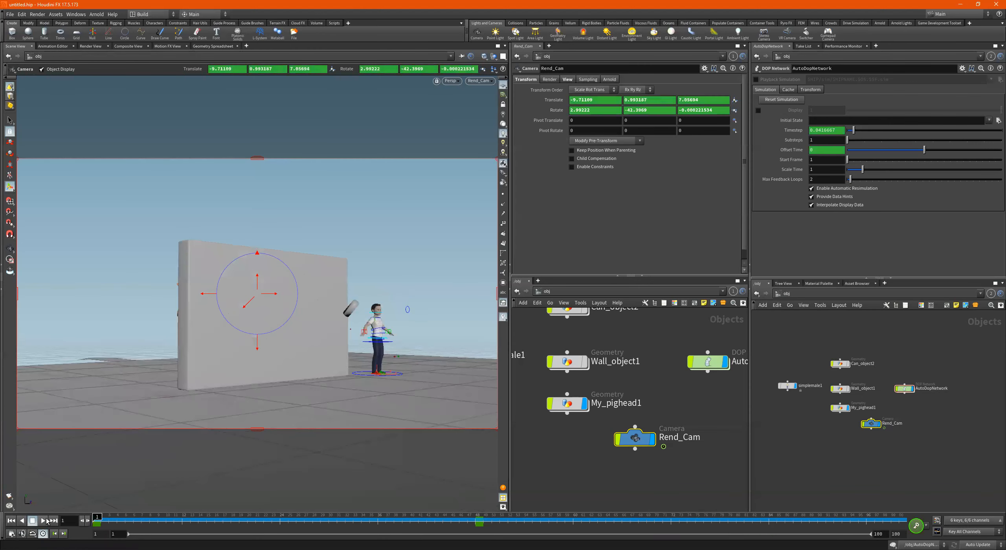
{"action": "left_click", "coordinate": [43, 521]}
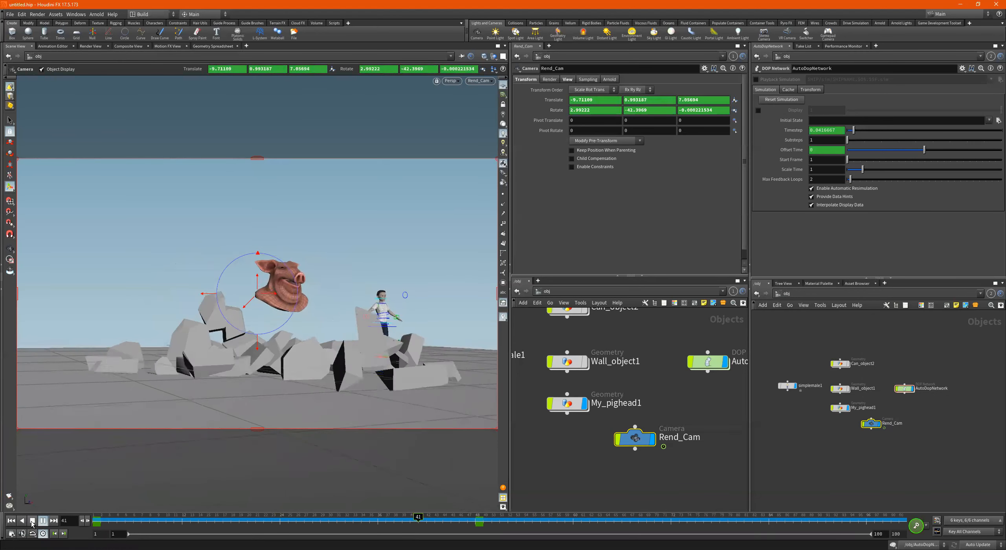
{"action": "left_click", "coordinate": [32, 521]}
{"action": "left_click", "coordinate": [12, 521]}
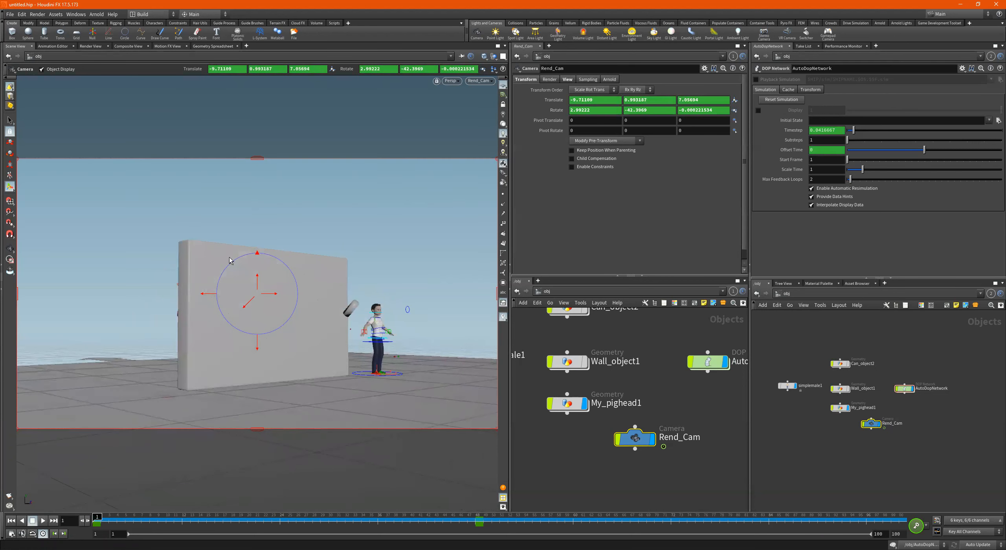
- Render a flipbook of the current viewport to MPlay over the frame range $RFSTART to $RFEND
{"action": "right_click", "coordinate": [8, 499]}
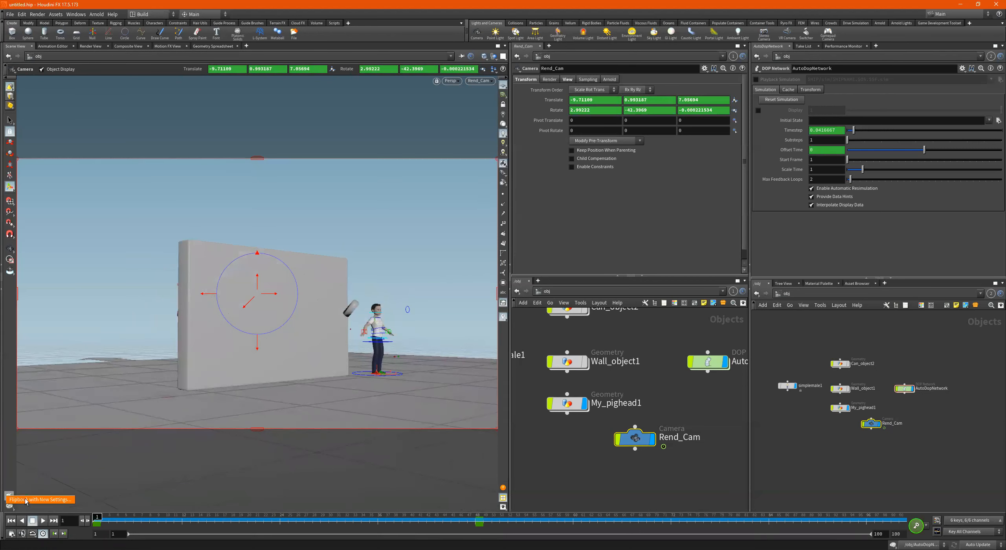
{"action": "left_click", "coordinate": [26, 500]}
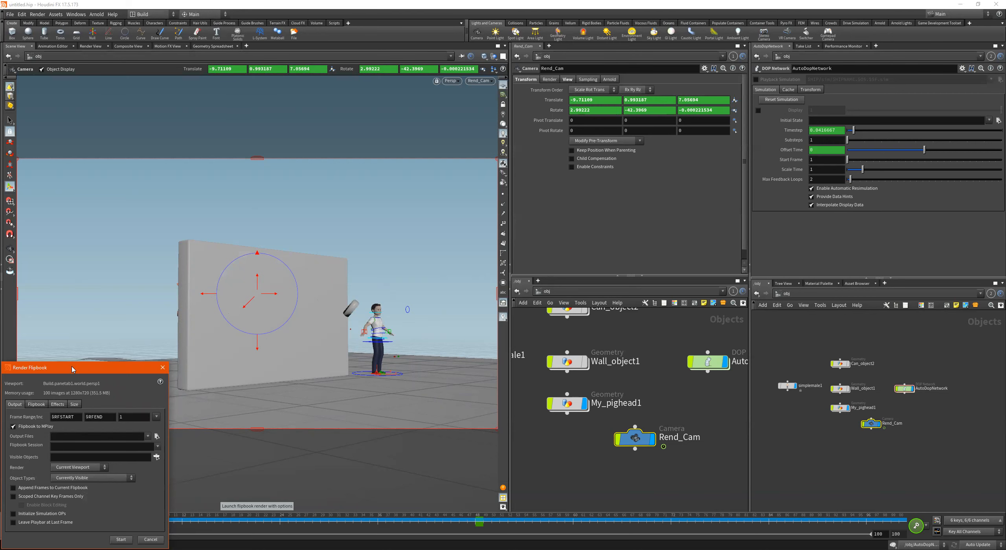
{"action": "left_click_drag", "start_coordinate": [73, 368], "coordinate": [114, 270]}
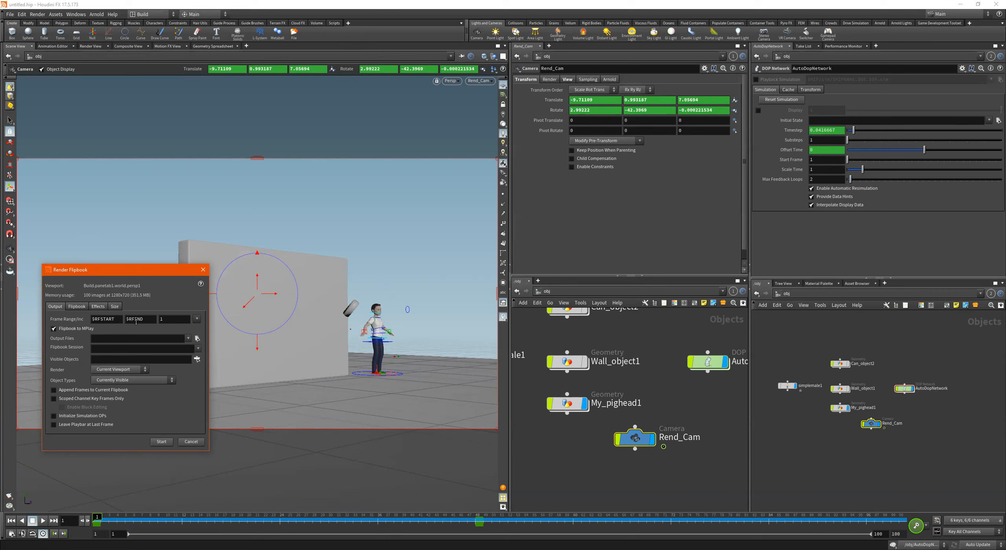
{"action": "double_click", "coordinate": [117, 322]}
{"action": "double_click", "coordinate": [131, 321]}
{"action": "left_click", "coordinate": [162, 442]}
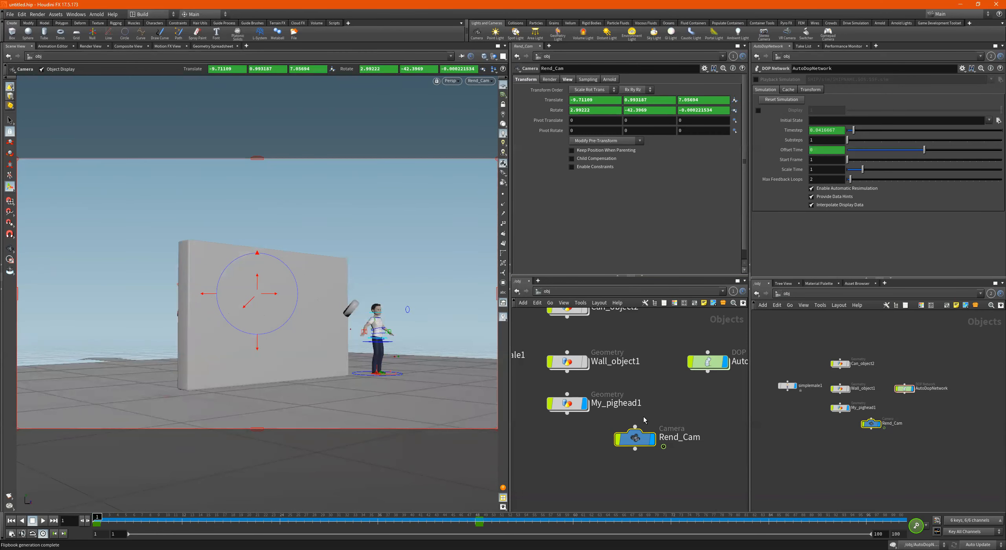
- Examine the My_pighead1, Wall_object1 and Can_object2 nodes against the scene, using a wireframe view
{"action": "left_click", "coordinate": [593, 443]}
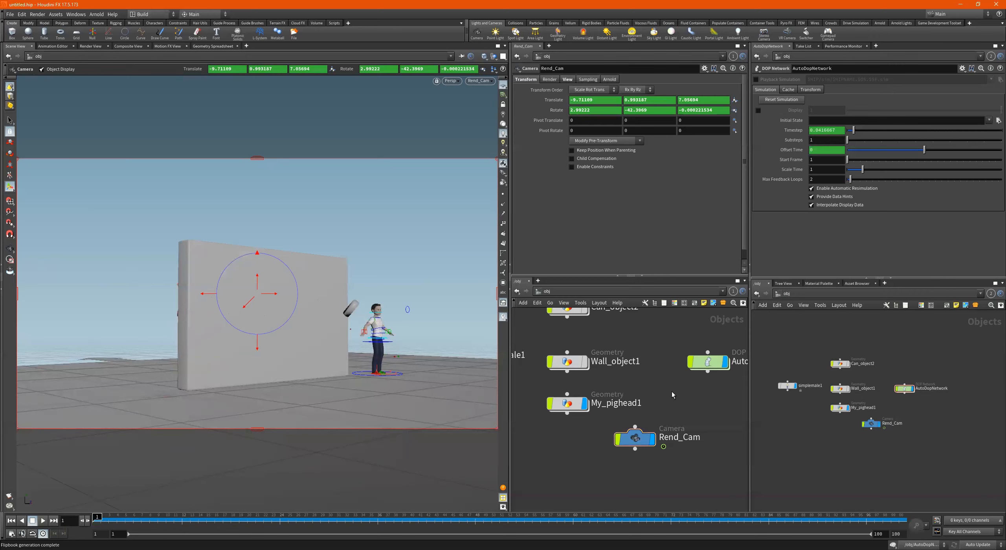
{"action": "left_click", "coordinate": [568, 404]}
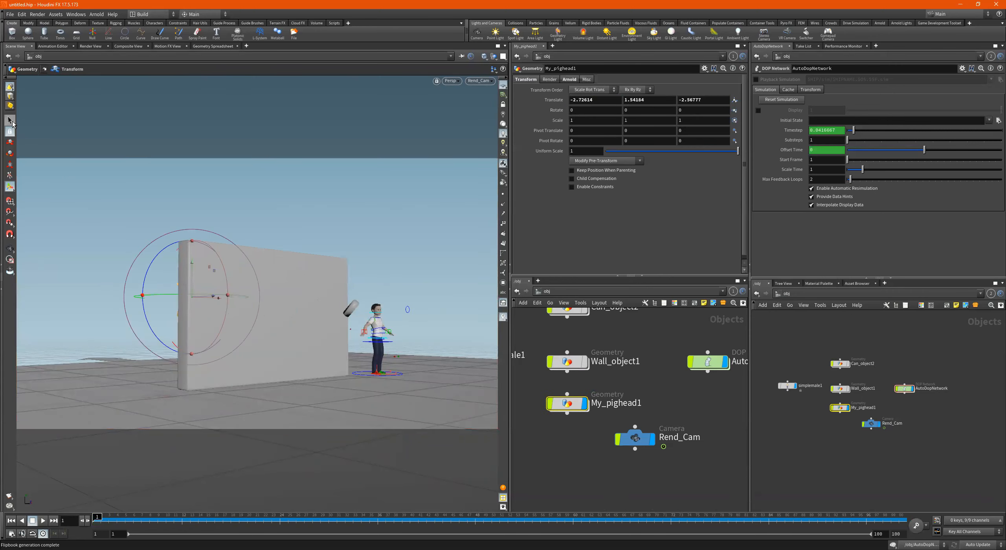
{"action": "left_click", "coordinate": [10, 121]}
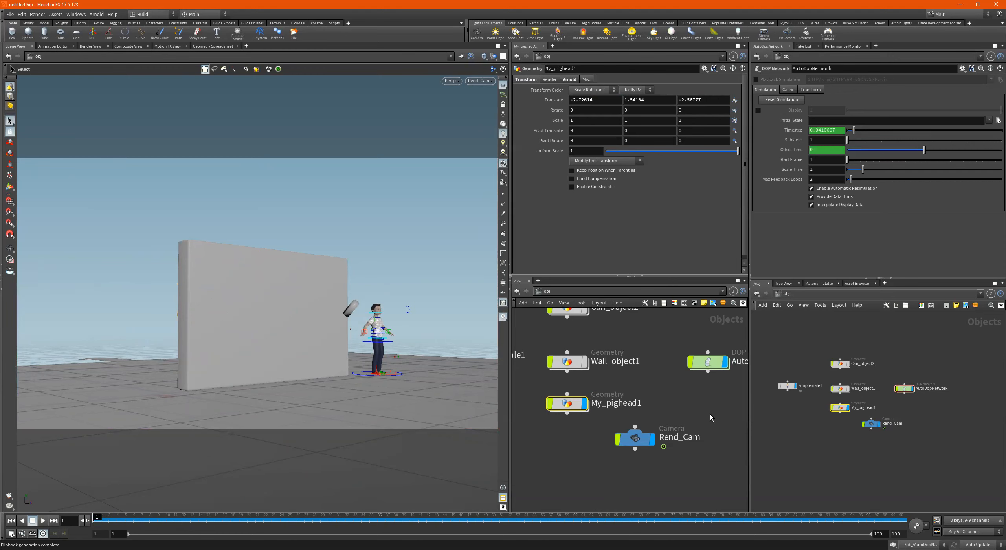
{"action": "left_click_drag", "start_coordinate": [607, 382], "coordinate": [543, 424]}
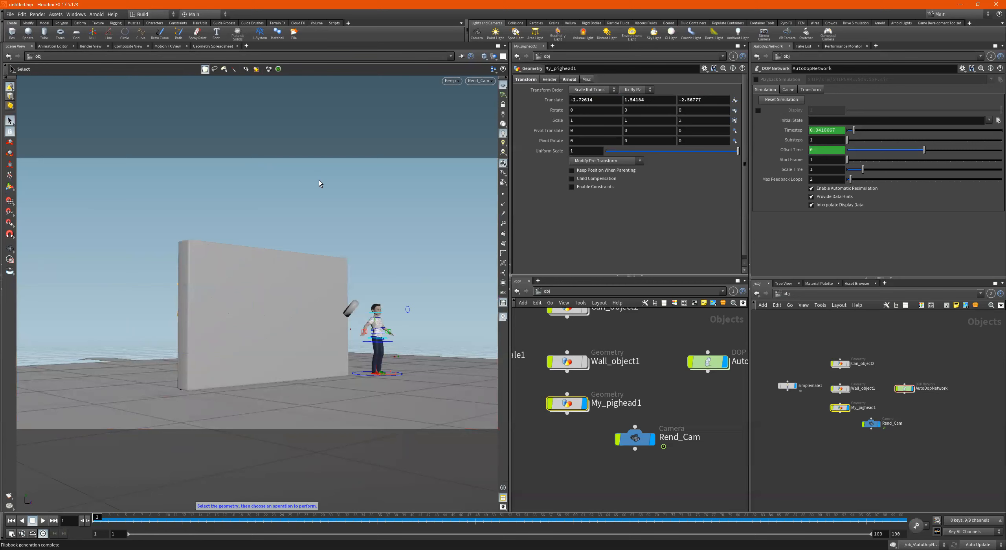
{"action": "key", "text": "w"}
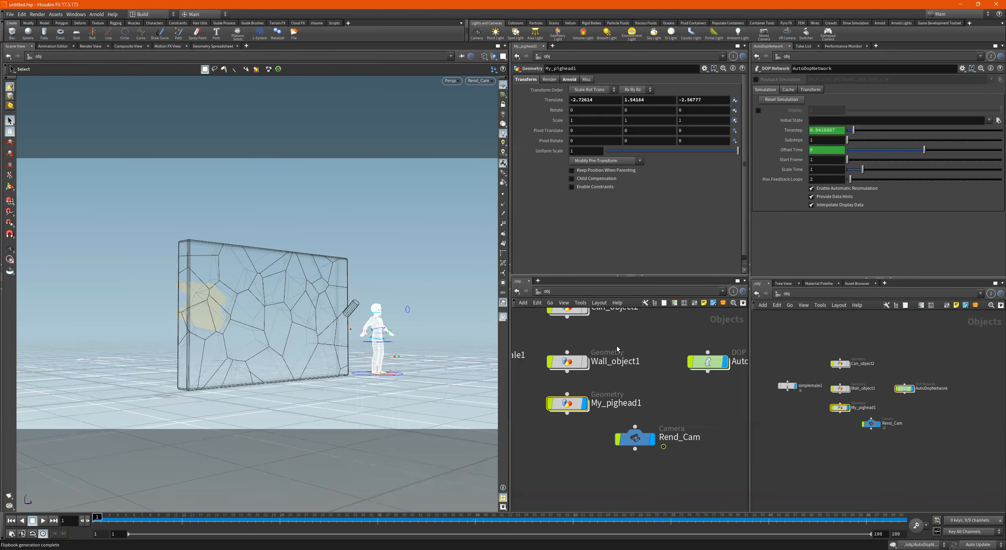
{"action": "left_click_drag", "start_coordinate": [634, 342], "coordinate": [555, 377]}
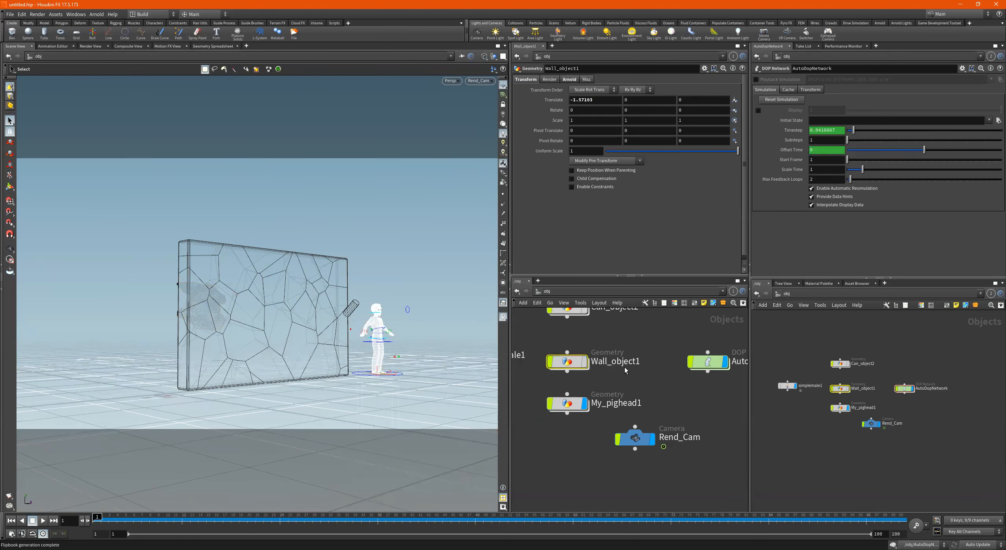
{"action": "middle_click_drag", "start_coordinate": [640, 352], "coordinate": [673, 405]}
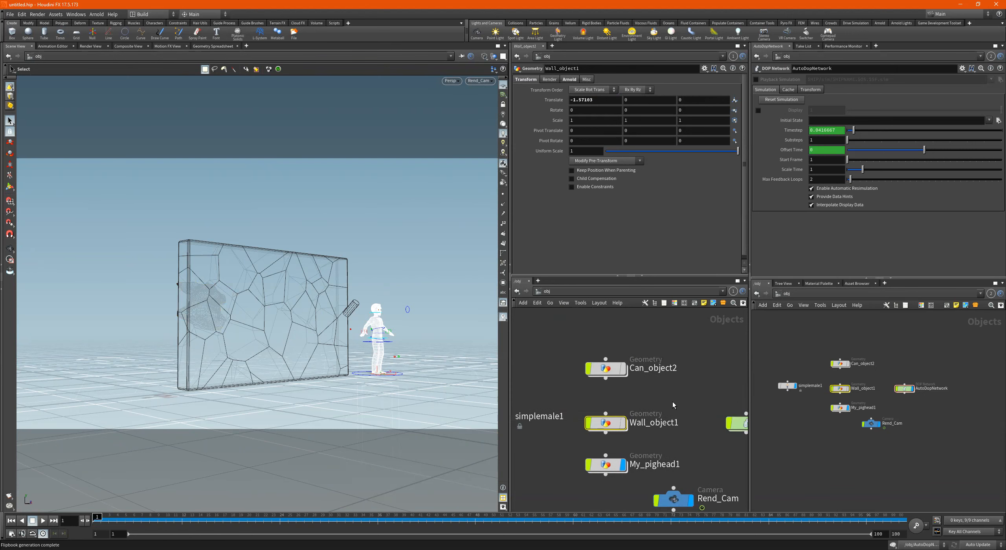
{"action": "left_click_drag", "start_coordinate": [661, 351], "coordinate": [582, 391]}
{"action": "left_click", "coordinate": [666, 399]}
{"action": "scroll", "coordinate": [686, 425], "scroll_direction": "down", "scroll_amount": 4}
{"action": "middle_click_drag", "start_coordinate": [690, 439], "coordinate": [612, 402]}
{"action": "scroll", "coordinate": [611, 405], "scroll_direction": "up", "scroll_amount": 3}
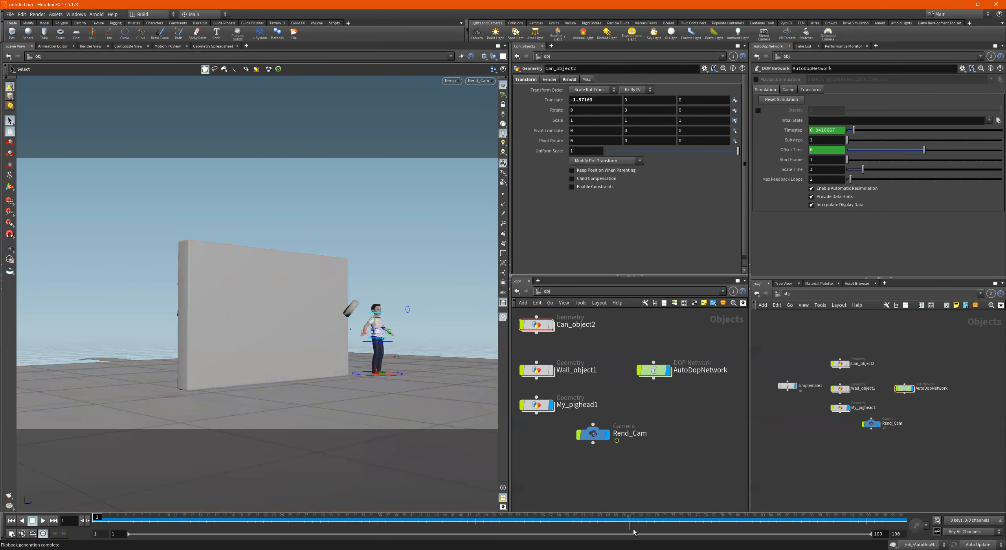
- Try to reframe the Rend_Cam shot at frame 24 and set a keyframe there
{"action": "left_click", "coordinate": [586, 432]}
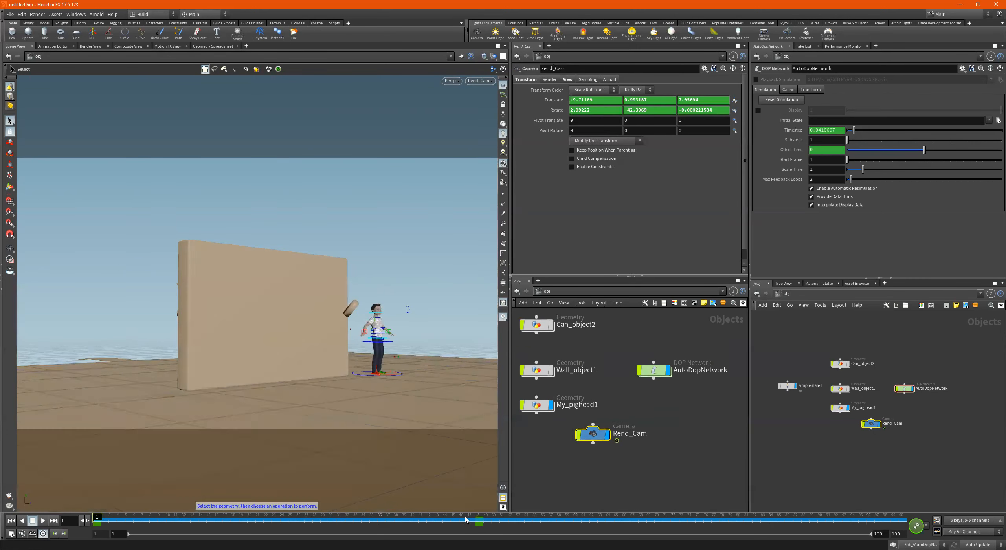
{"action": "left_click_drag", "start_coordinate": [134, 518], "coordinate": [280, 518]}
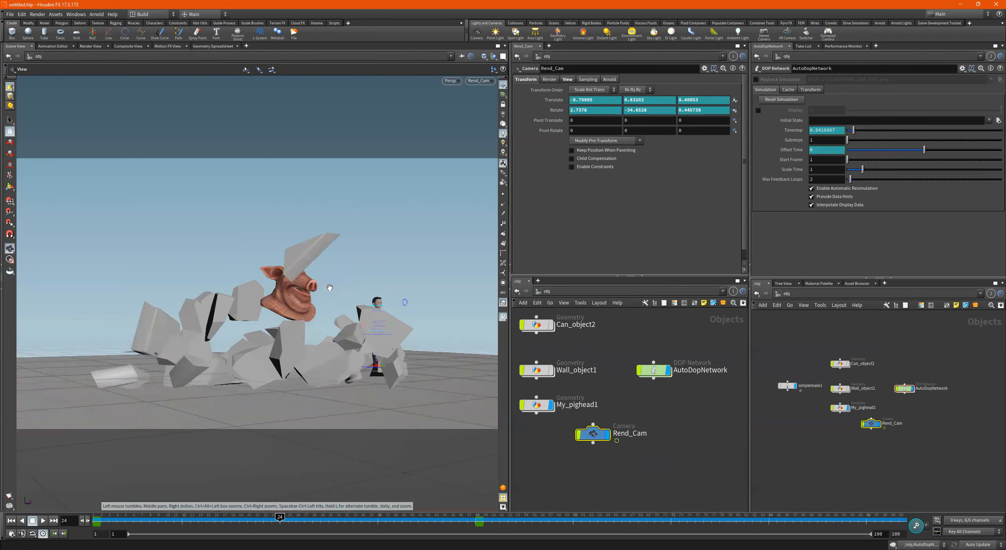
{"action": "middle_click_drag", "start_coordinate": [276, 280], "coordinate": [277, 290], "text": "alt"}
{"action": "left_click_drag", "start_coordinate": [278, 290], "coordinate": [280, 302], "text": "alt"}
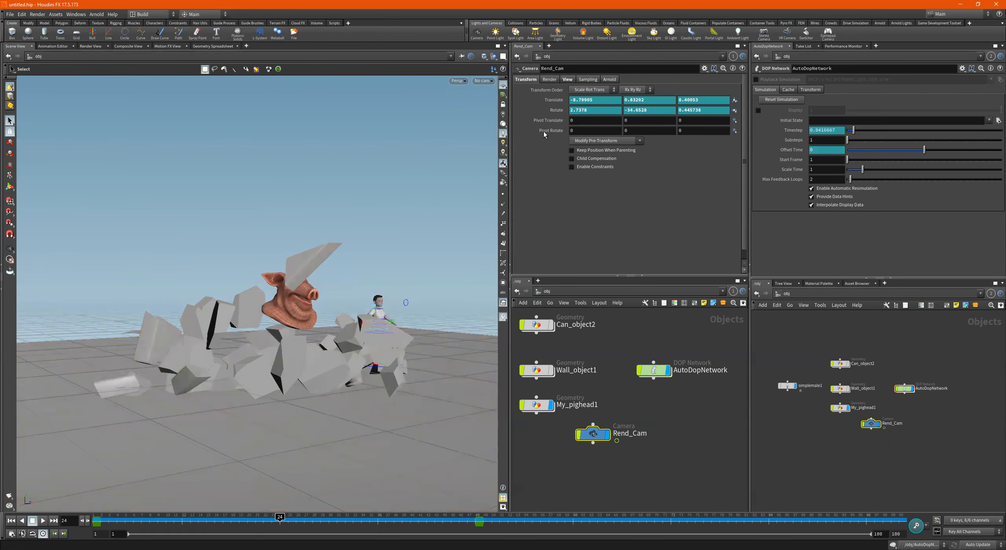
{"action": "left_click", "coordinate": [916, 526]}
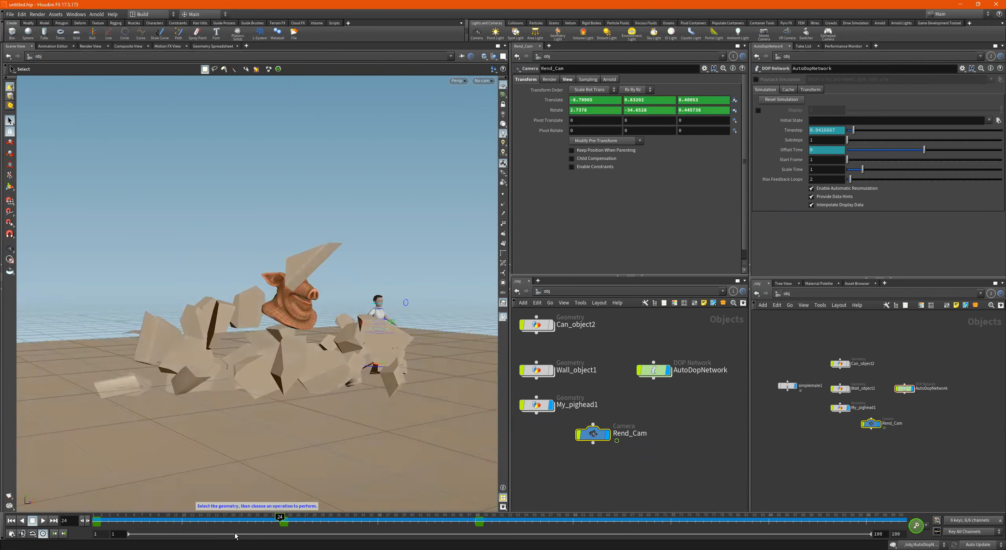
- Return to frame 1, look through Rend_Cam and scrub to frame 24 to check the camera move
{"action": "left_click_drag", "start_coordinate": [236, 519], "coordinate": [97, 517]}
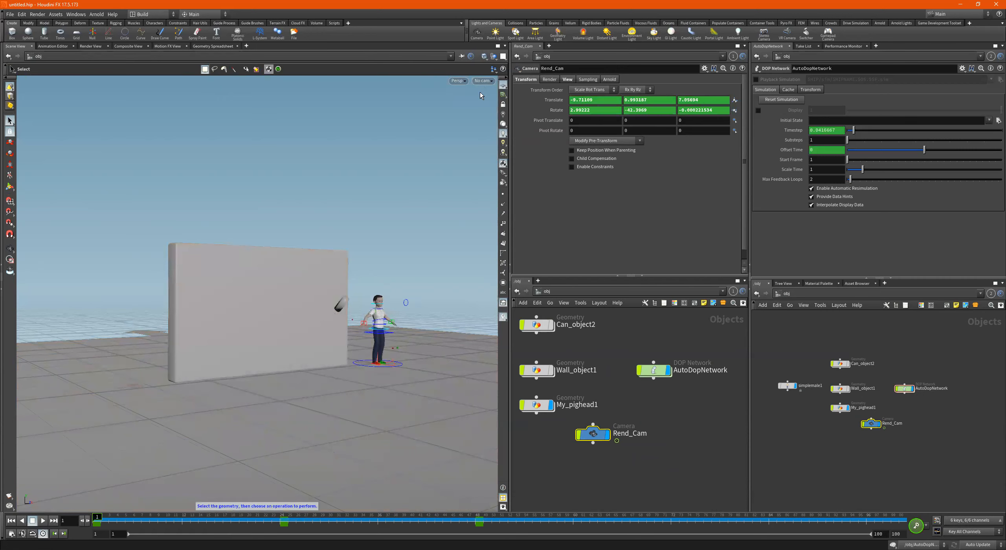
{"action": "left_click", "coordinate": [483, 81]}
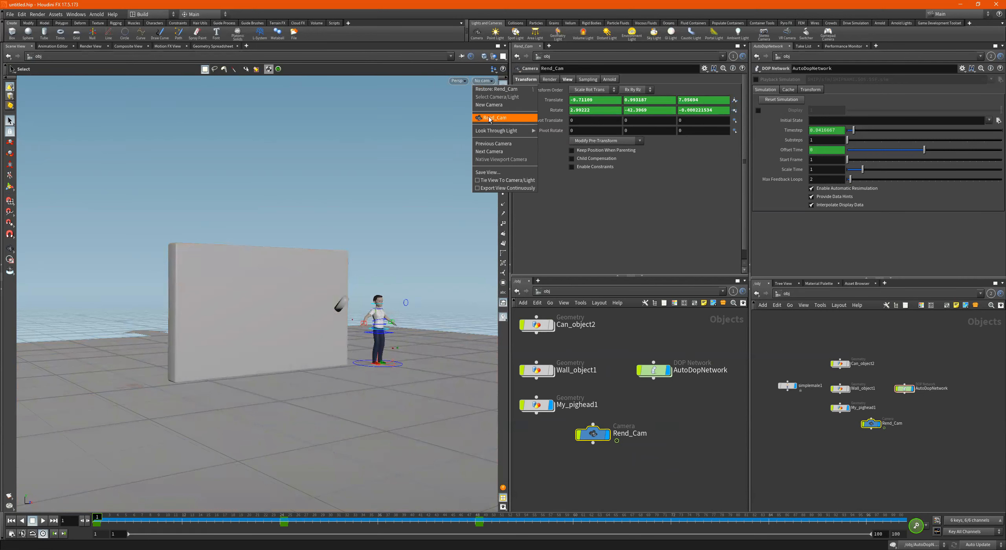
{"action": "left_click_drag", "start_coordinate": [103, 523], "coordinate": [283, 524]}
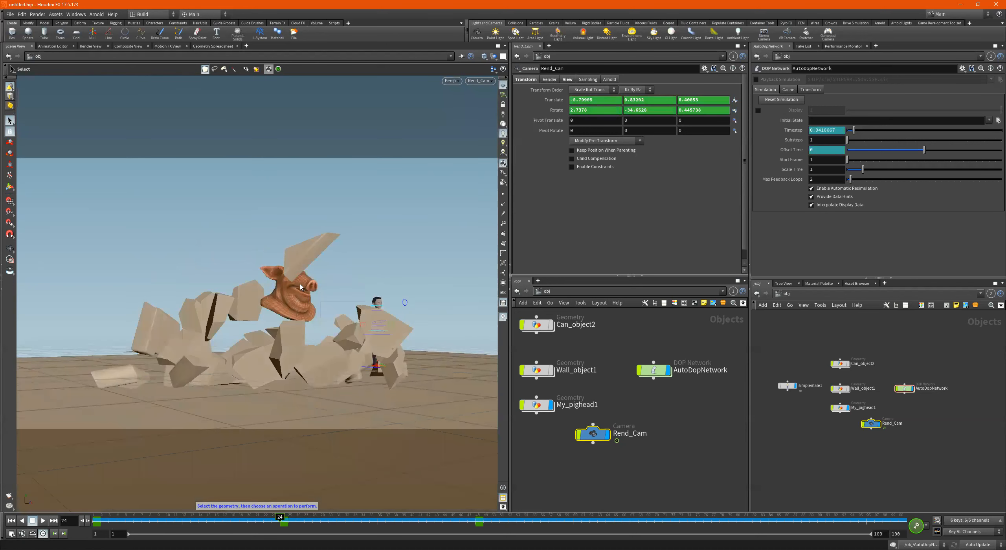
- Try to tilt the shot at frame 24, and restore the Rend_Cam view at frame 1
{"action": "key", "text": "Escape"}
{"action": "left_click_drag", "start_coordinate": [294, 283], "coordinate": [296, 273]}
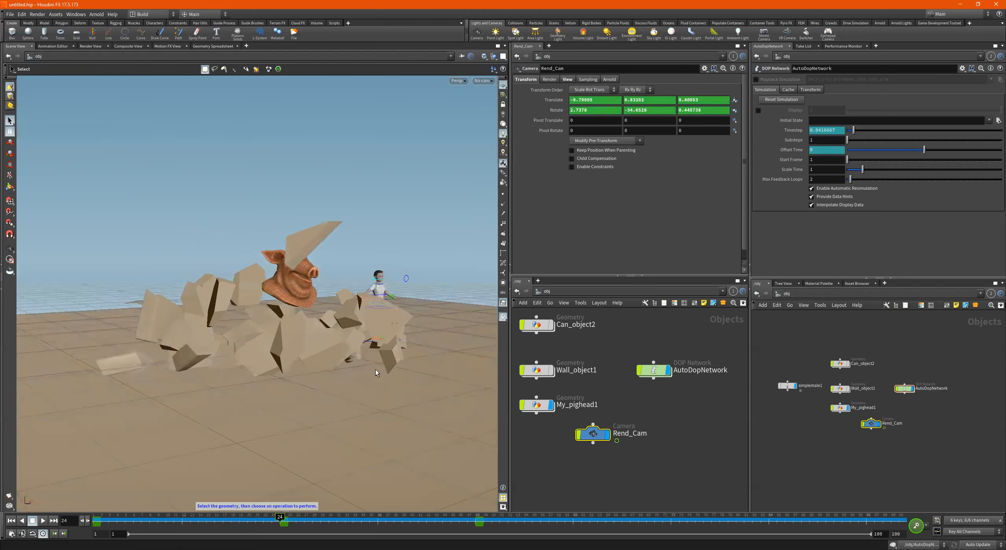
{"action": "key", "text": "s"}
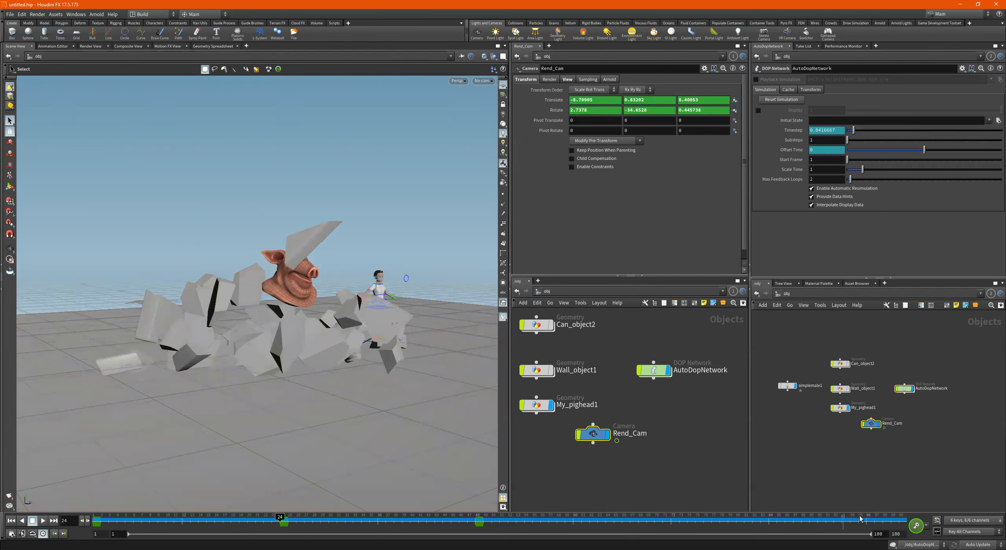
{"action": "left_click_drag", "start_coordinate": [232, 522], "coordinate": [97, 521]}
{"action": "left_click", "coordinate": [484, 80]}
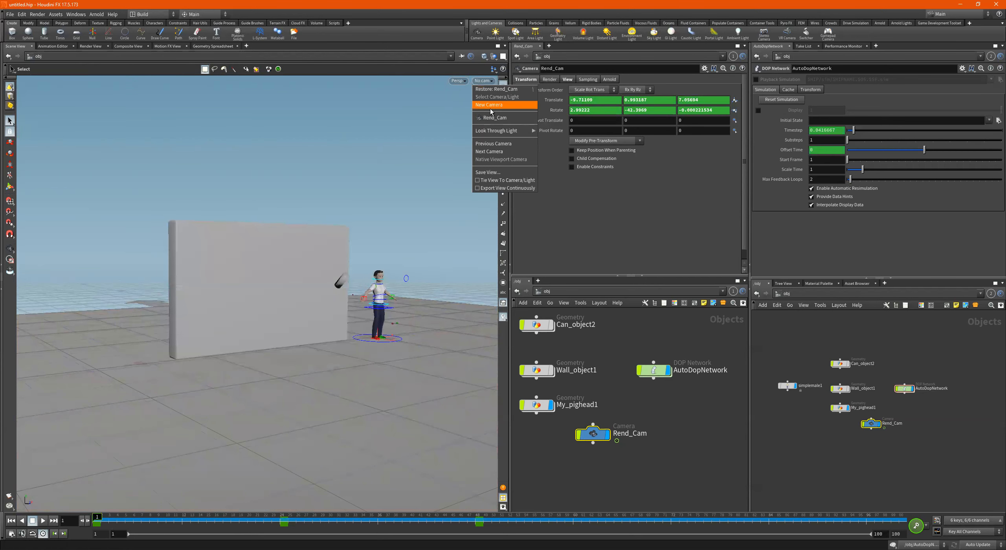
{"action": "left_click", "coordinate": [495, 117]}
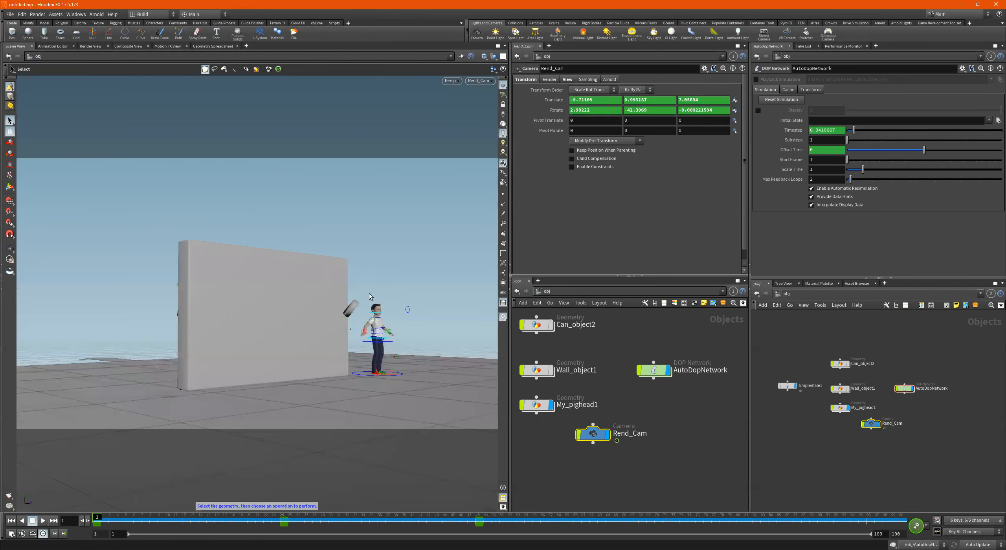
- Lock Rend_Cam to the view at frame 24 and orbit it to a higher angle over the debris
{"action": "left_click_drag", "start_coordinate": [165, 521], "coordinate": [277, 530]}
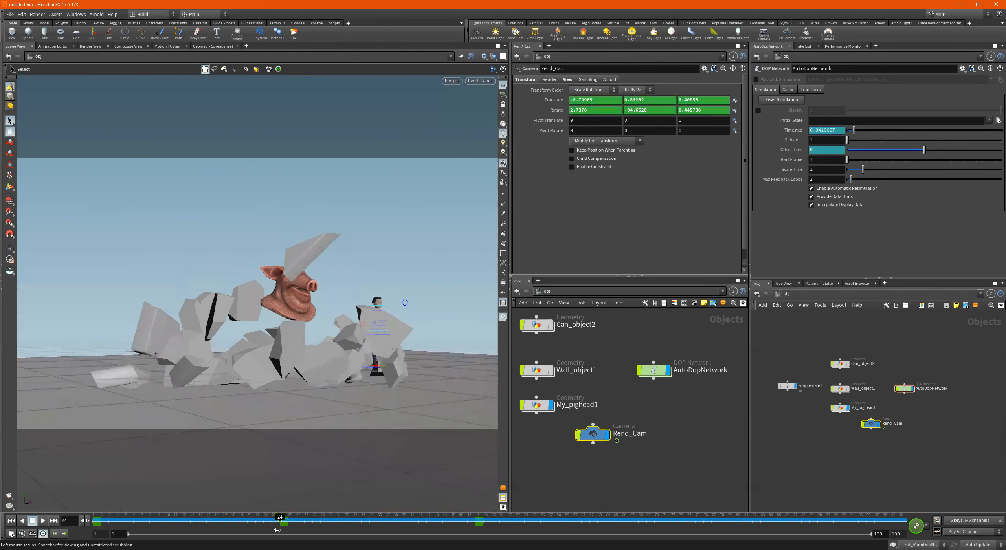
{"action": "left_click", "coordinate": [504, 104]}
{"action": "mouse_move", "coordinate": [308, 290]}
{"action": "left_mouse_down", "text": "alt"}
{"action": "mouse_move", "coordinate": [307, 266]}
{"action": "mouse_move", "coordinate": [296, 279]}
{"action": "left_mouse_up", "text": "alt"}
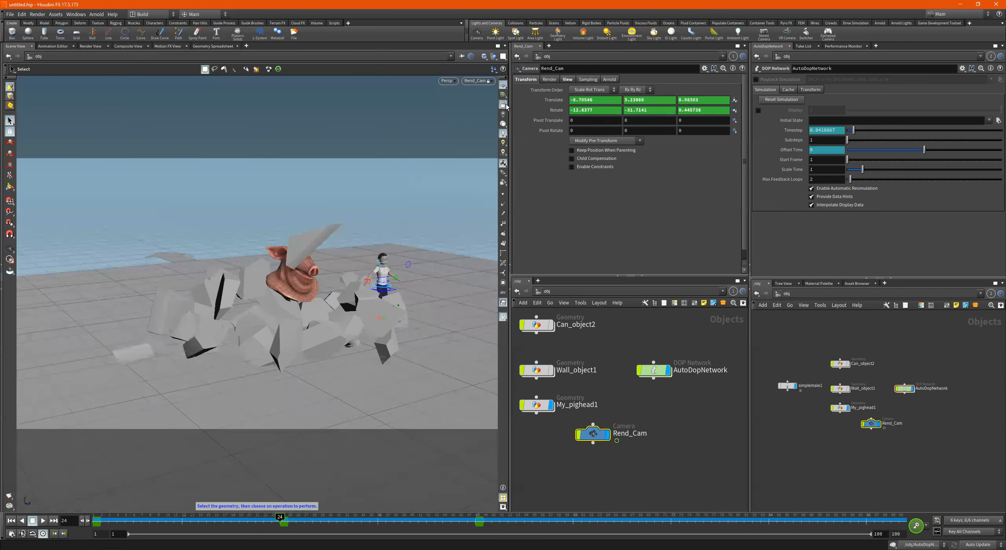
- Delete Rend_Cam's keys at frame 24
{"action": "mouse_move", "coordinate": [281, 522]}
{"action": "left_mouse_down"}
{"action": "mouse_move", "coordinate": [97, 522]}
{"action": "mouse_move", "coordinate": [456, 523]}
{"action": "mouse_move", "coordinate": [118, 522]}
{"action": "mouse_move", "coordinate": [280, 517]}
{"action": "left_mouse_up"}
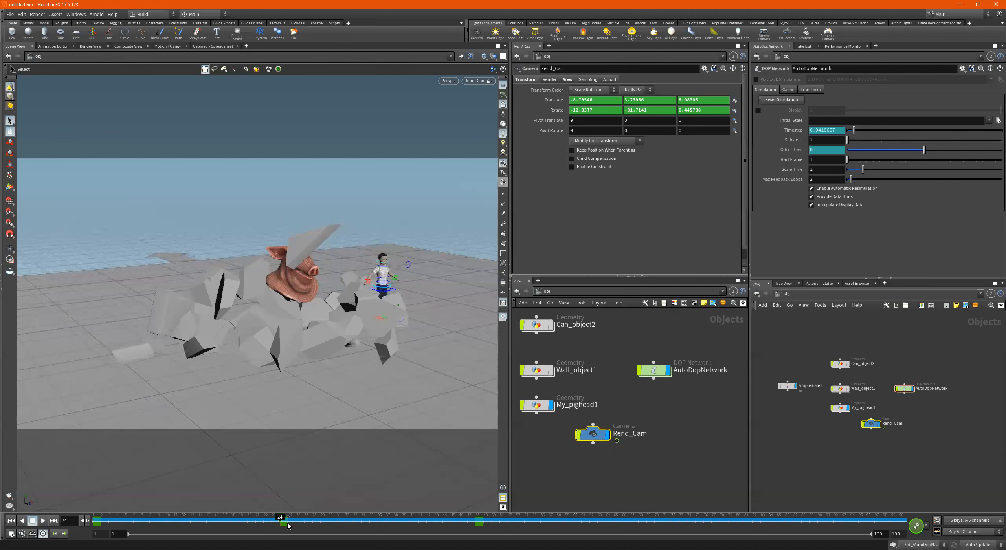
{"action": "left_click", "coordinate": [288, 524]}
{"action": "left_click", "coordinate": [282, 523]}
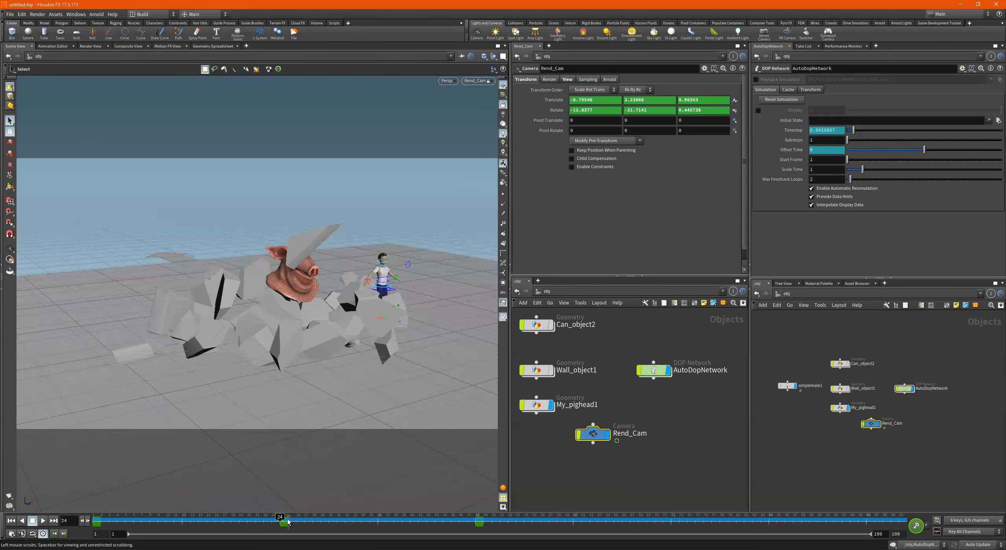
{"action": "right_click", "coordinate": [288, 522]}
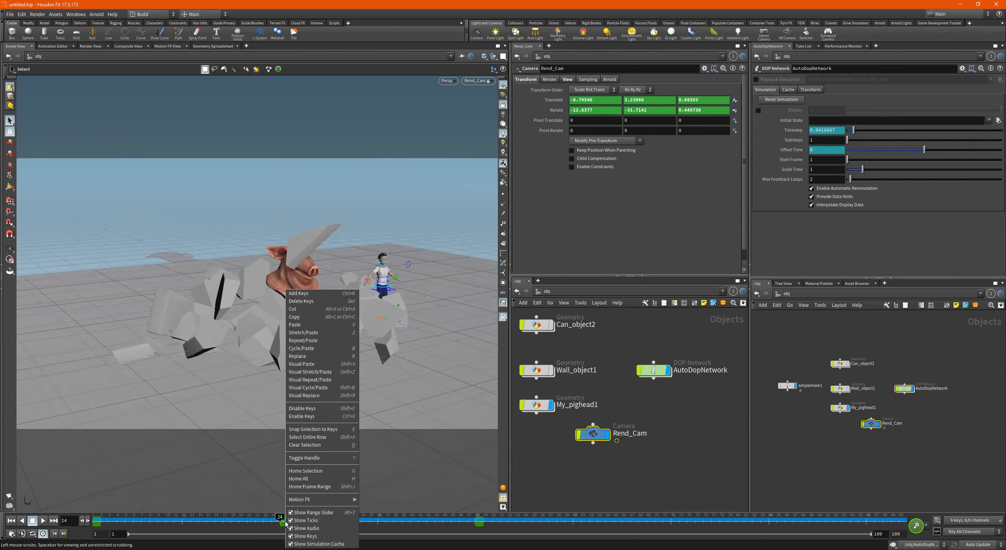
{"action": "left_click", "coordinate": [302, 302]}
- Pan the locked Rend_Cam at frame 24 so the debris sits higher in the shot, and keyframe the placement
{"action": "left_click_drag", "start_coordinate": [99, 523], "coordinate": [281, 522]}
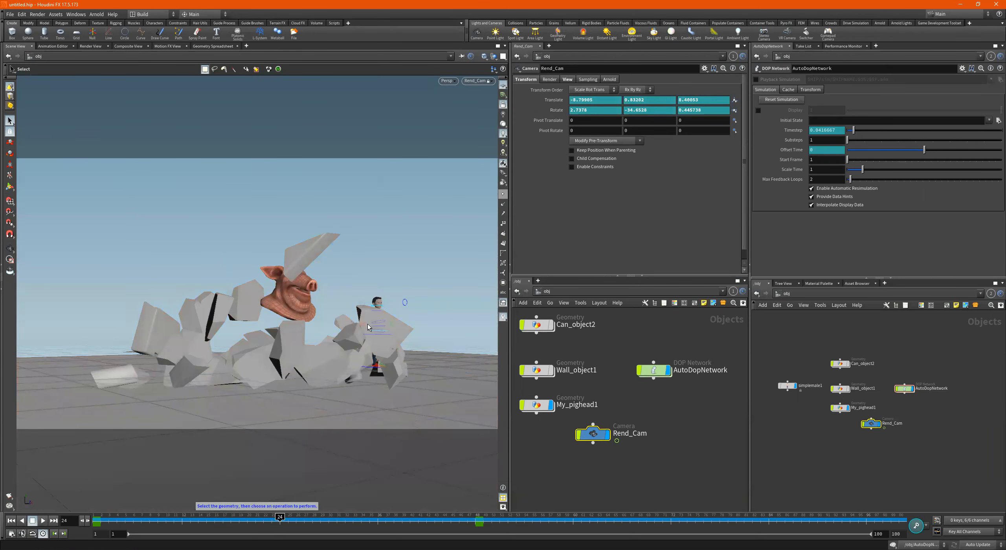
{"action": "key", "text": "Escape"}
{"action": "left_click_drag", "start_coordinate": [332, 286], "coordinate": [329, 284]}
{"action": "middle_click_drag", "start_coordinate": [329, 283], "coordinate": [325, 259]}
{"action": "key", "text": "s"}
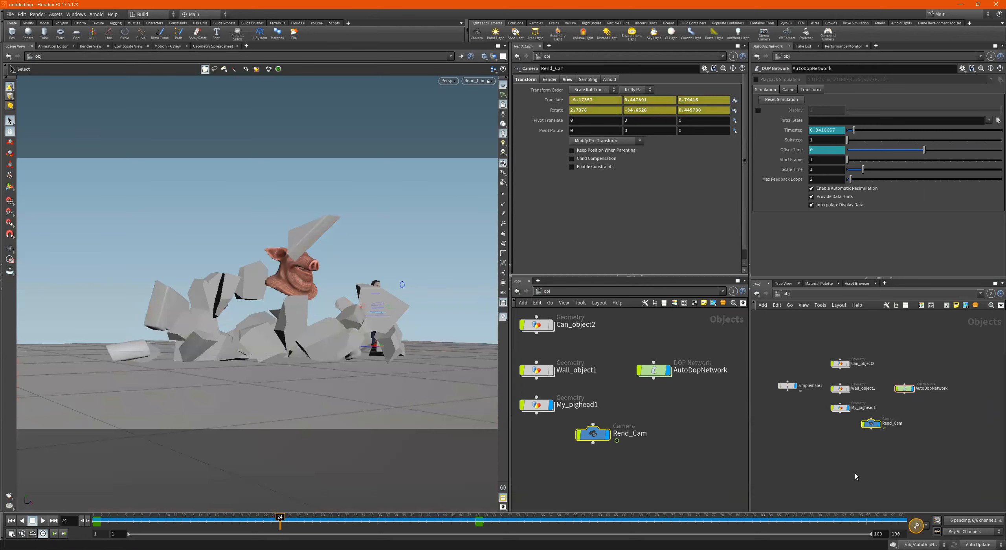
{"action": "left_click", "coordinate": [914, 529]}
- Try to stretch Rend_Cam's keys further along the timeline from frame 1, and undo the change
{"action": "left_click_drag", "start_coordinate": [164, 520], "coordinate": [6, 526]}
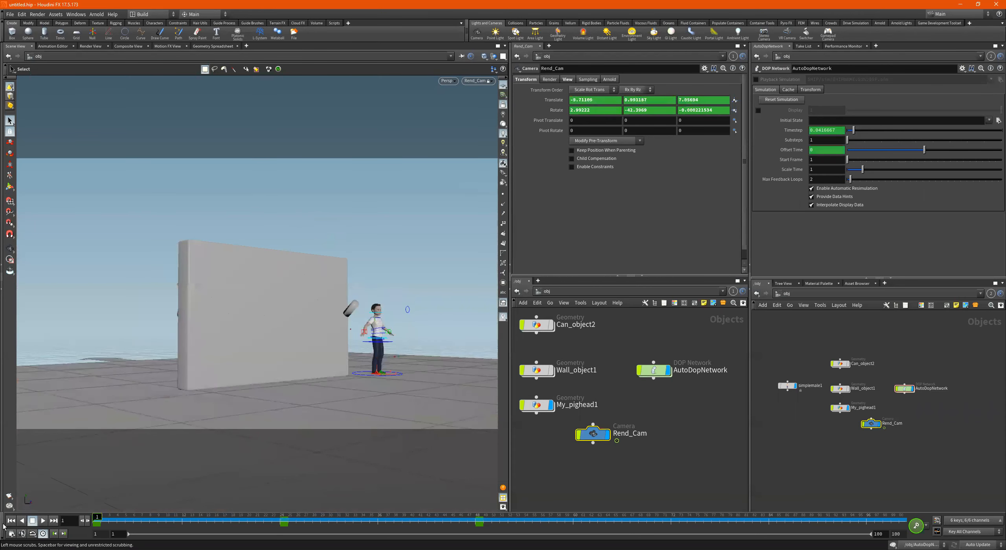
{"action": "left_click_drag", "start_coordinate": [496, 520], "coordinate": [94, 519], "text": "shift"}
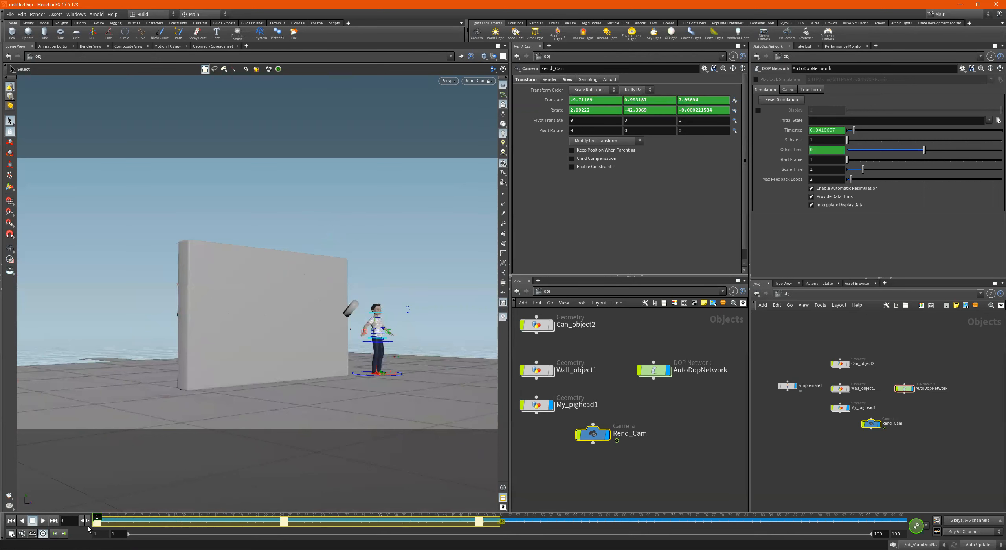
{"action": "left_click_drag", "start_coordinate": [502, 519], "coordinate": [800, 520]}
{"action": "key", "text": "ctrl+z"}
{"action": "left_click", "coordinate": [769, 520]}
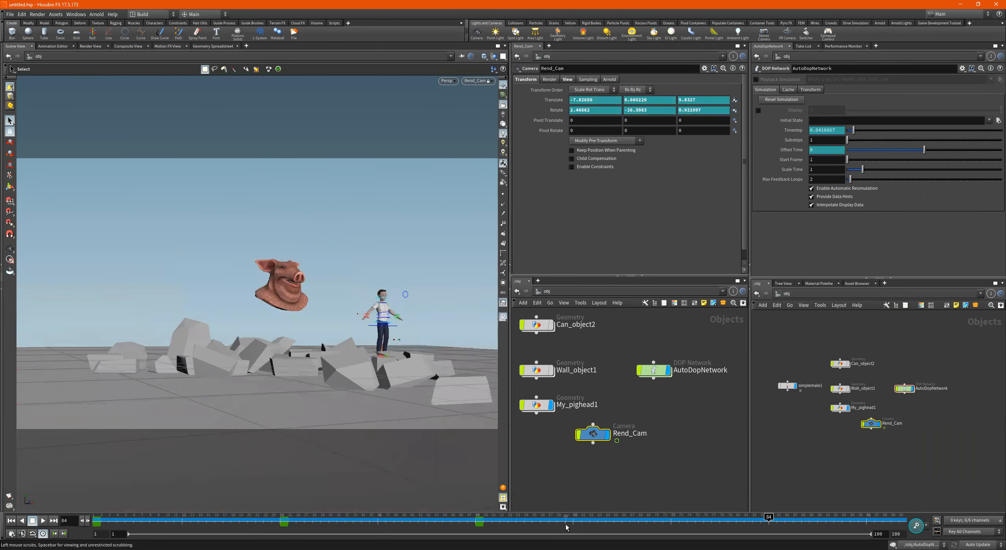
- Stretch Rend_Cam's three keys along the timeline to about frames 4, 37 and 71, and return to frame 1
{"action": "left_click_drag", "start_coordinate": [566, 526], "coordinate": [95, 526], "text": "shift"}
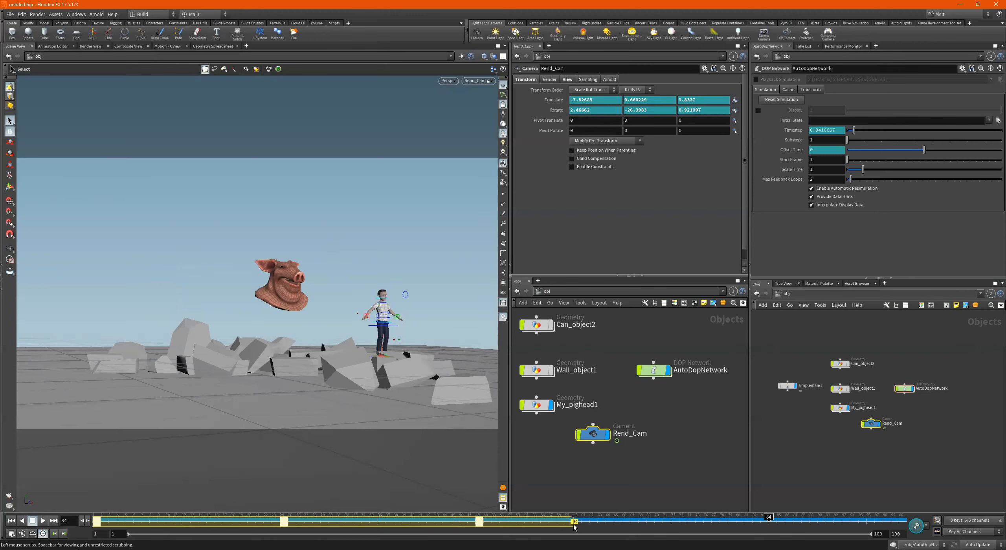
{"action": "left_click", "coordinate": [596, 519]}
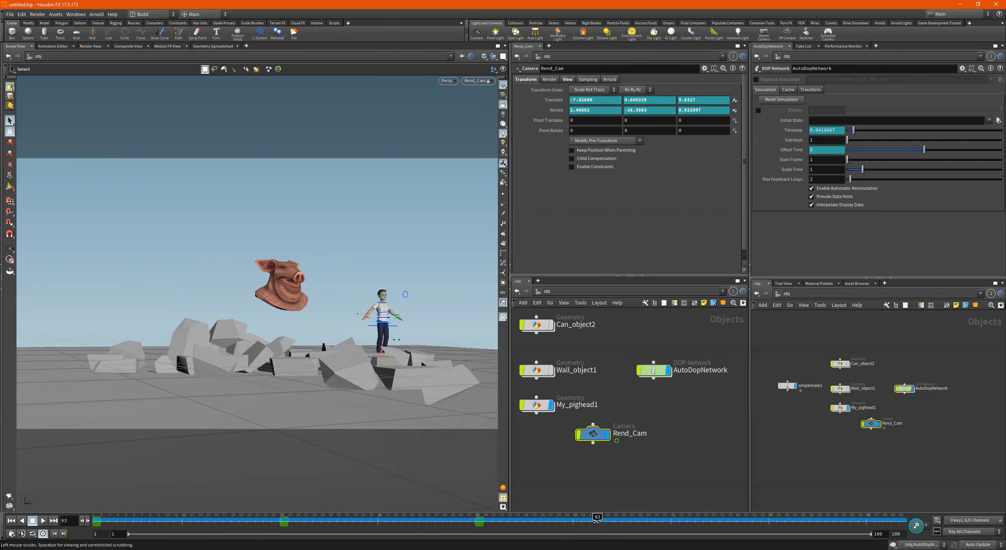
{"action": "left_click", "coordinate": [556, 520]}
{"action": "left_click_drag", "start_coordinate": [579, 522], "coordinate": [32, 525], "text": "shift"}
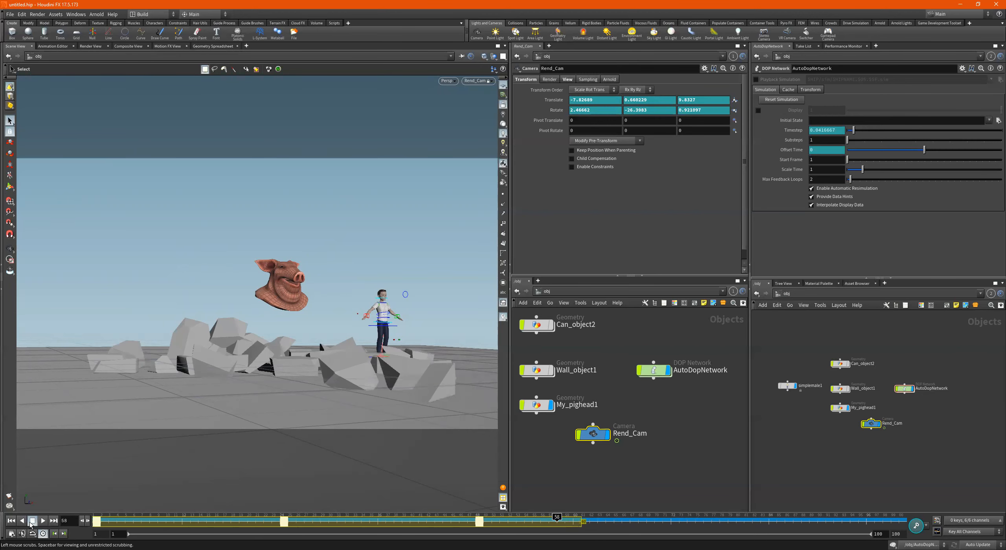
{"action": "left_click_drag", "start_coordinate": [585, 523], "coordinate": [795, 525]}
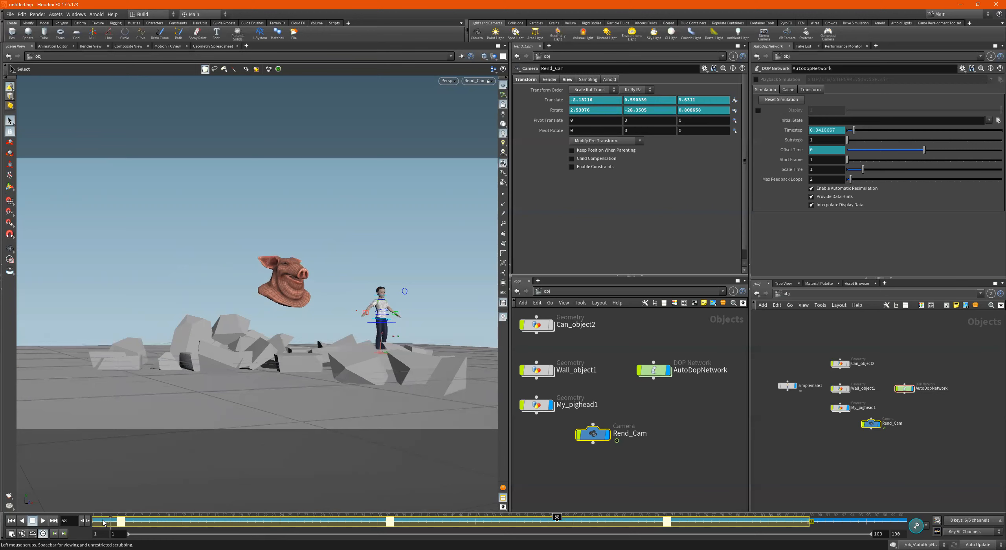
{"action": "left_click", "coordinate": [835, 522]}
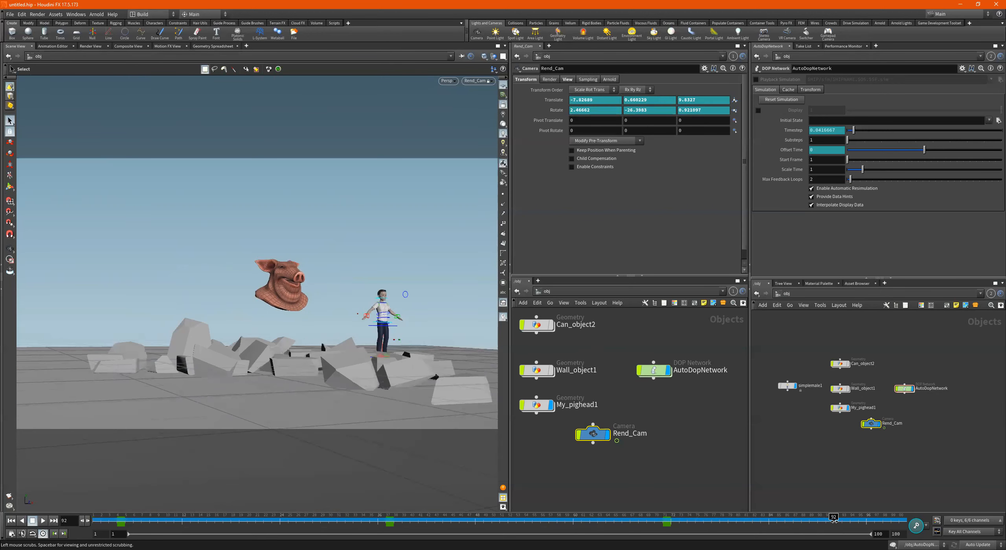
{"action": "left_click_drag", "start_coordinate": [98, 523], "coordinate": [5, 500]}
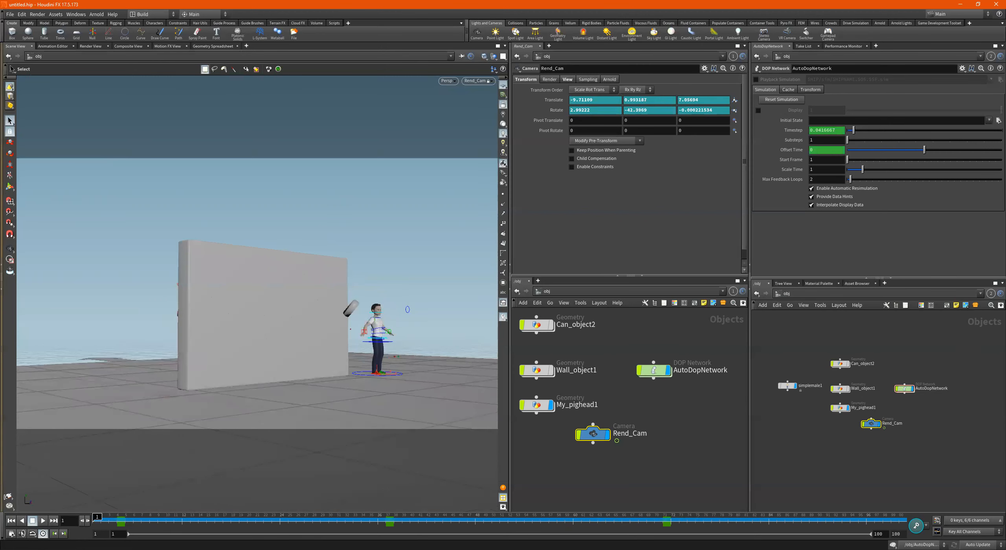
{"action": "left_click", "coordinate": [9, 497]}
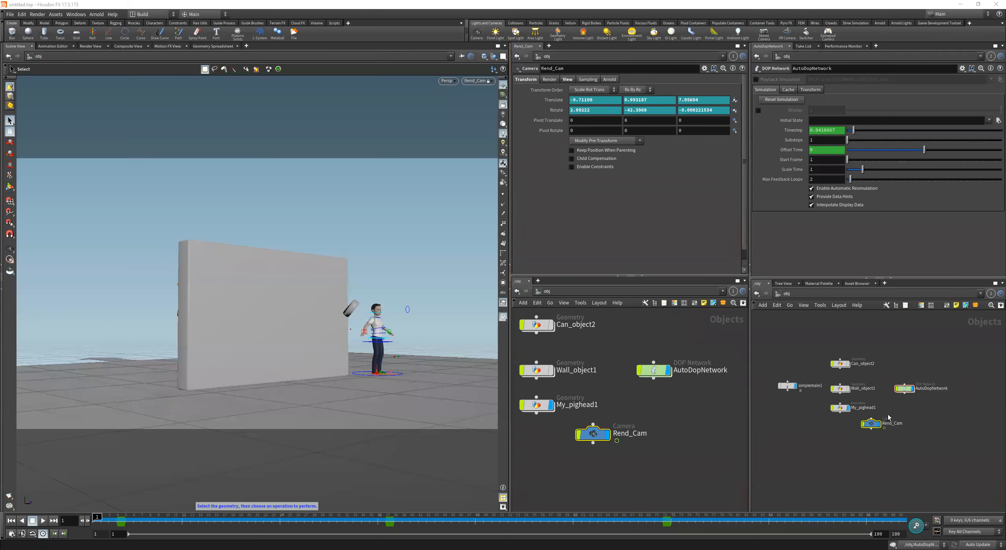
- Space the Wall_object1 and My_pighead1 nodes evenly below Can_object2, and align AutoDopNetwork beside Can_object2
{"action": "scroll", "coordinate": [619, 408], "scroll_direction": "down", "scroll_amount": 2}
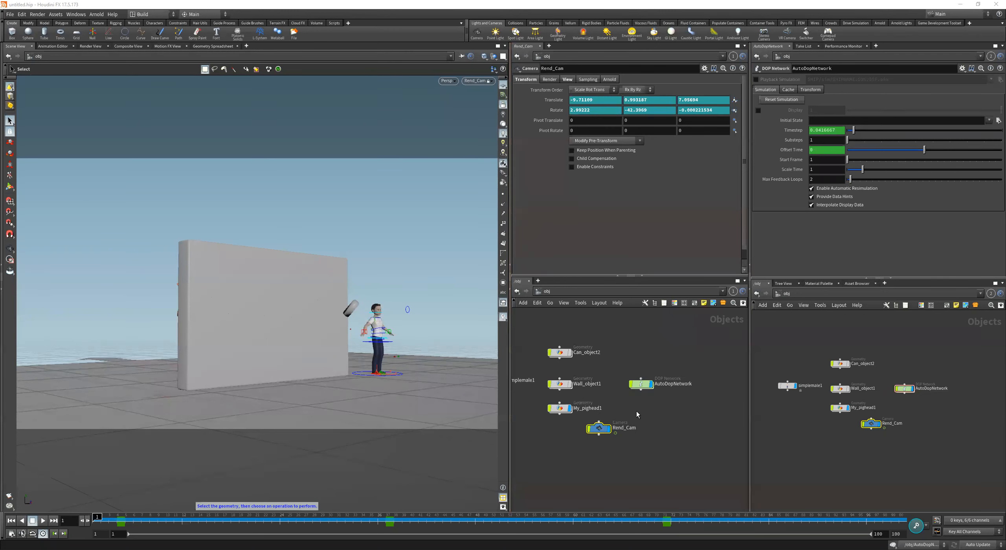
{"action": "middle_click_drag", "start_coordinate": [641, 418], "coordinate": [690, 447]}
{"action": "scroll", "coordinate": [618, 410], "scroll_direction": "up", "scroll_amount": 1}
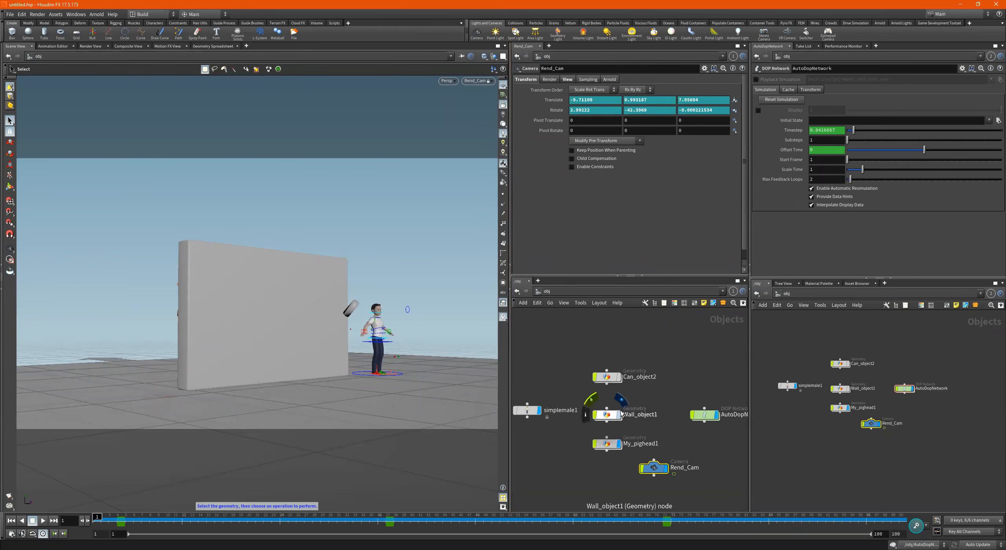
{"action": "left_click_drag", "start_coordinate": [610, 414], "coordinate": [611, 410]}
{"action": "left_click_drag", "start_coordinate": [707, 417], "coordinate": [706, 379]}
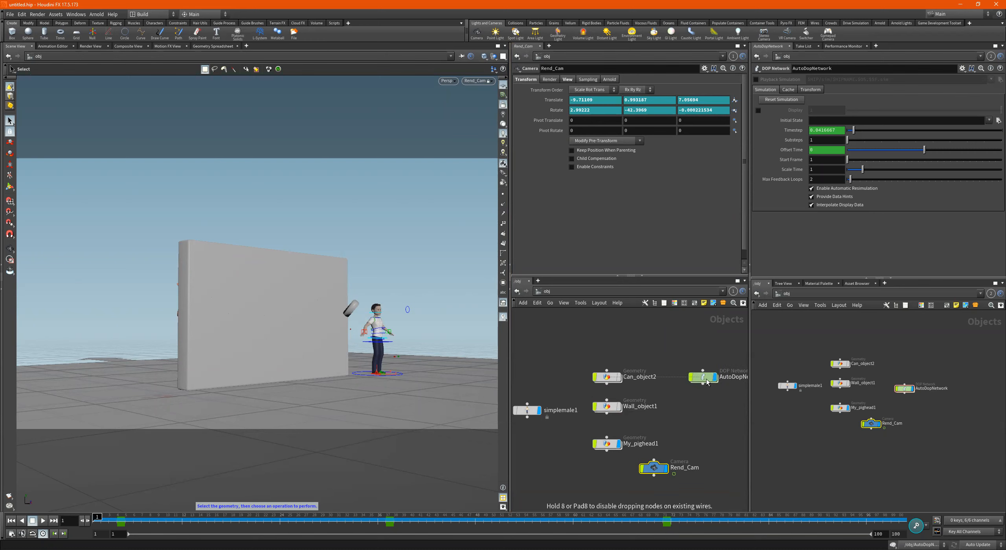
{"action": "scroll", "coordinate": [682, 416], "scroll_direction": "down", "scroll_amount": 2}
{"action": "scroll", "coordinate": [685, 423], "scroll_direction": "up", "scroll_amount": 2}
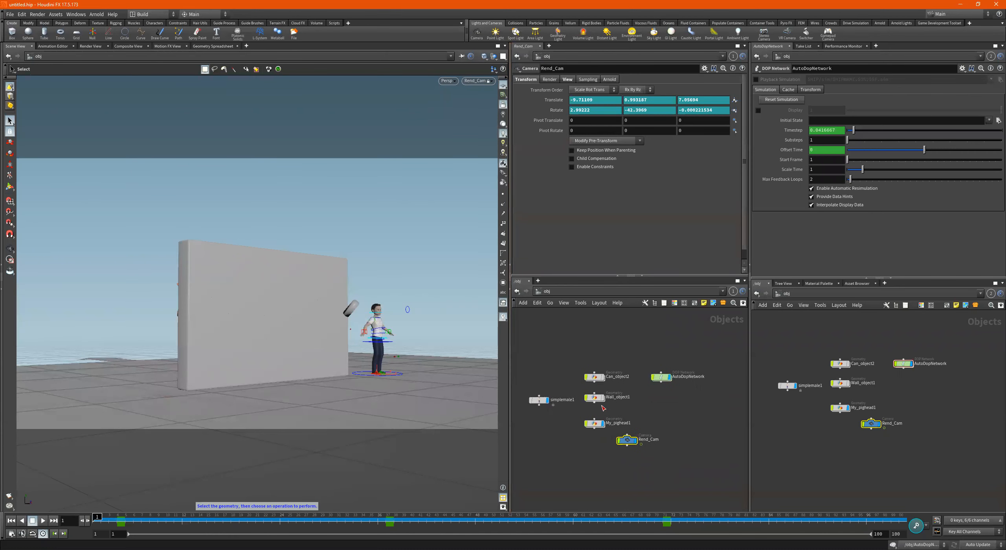
{"action": "scroll", "coordinate": [684, 428], "scroll_direction": "up", "scroll_amount": 3}
{"action": "left_click_drag", "start_coordinate": [591, 438], "coordinate": [591, 432]}
{"action": "scroll", "coordinate": [648, 417], "scroll_direction": "down", "scroll_amount": 1}
{"action": "middle_click_drag", "start_coordinate": [651, 413], "coordinate": [663, 426]}
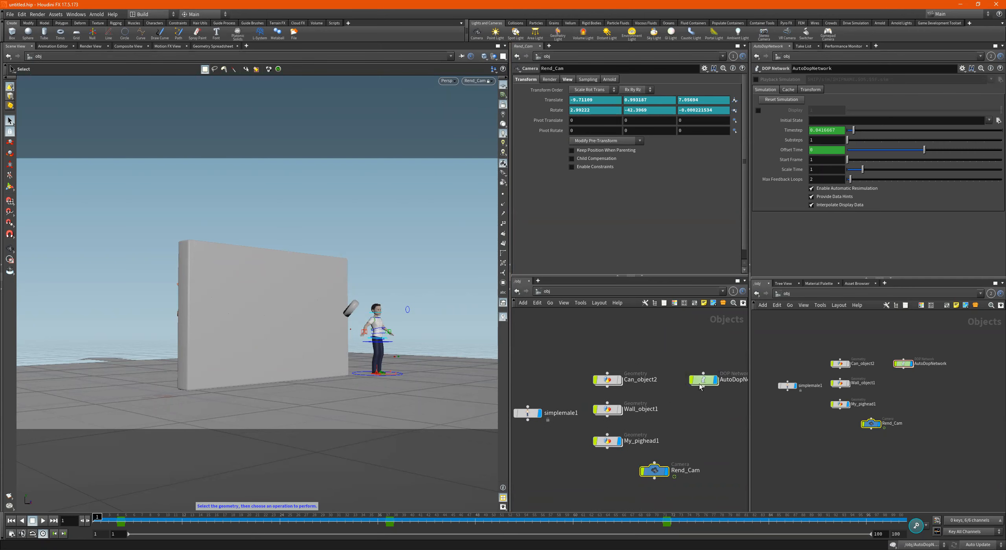
{"action": "scroll", "coordinate": [700, 397], "scroll_direction": "down", "scroll_amount": 3}
{"action": "middle_click_drag", "start_coordinate": [704, 398], "coordinate": [661, 410]}
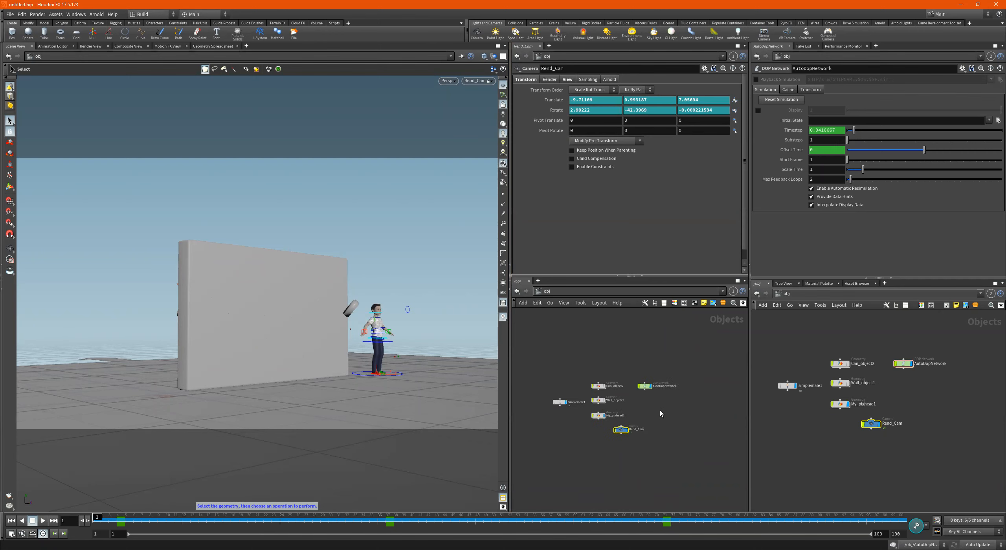
- Try out a new DOP Network with a Bullet Data node inside it, and delete the network
{"action": "scroll", "coordinate": [662, 419], "scroll_direction": "up", "scroll_amount": 3}
{"action": "key", "text": "Tab"}
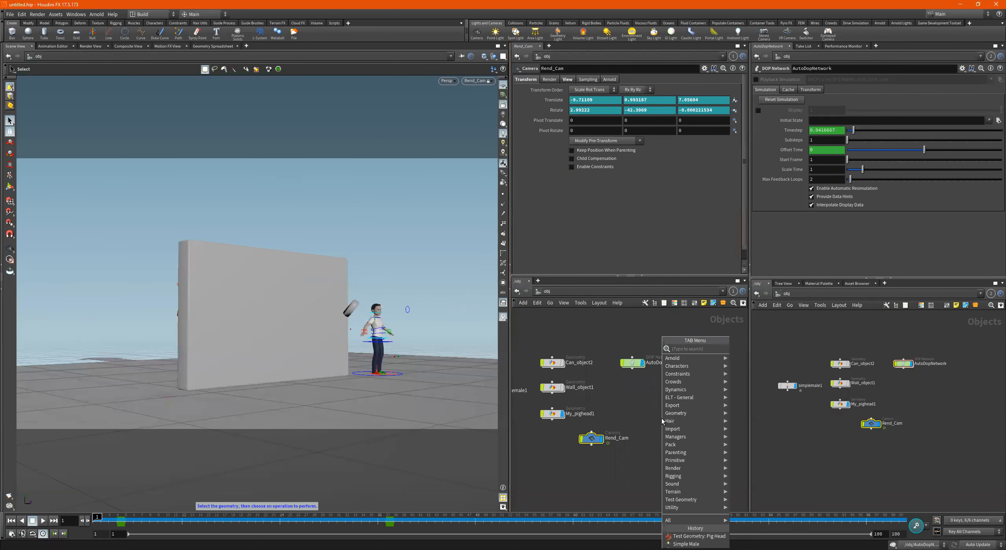
{"action": "type", "text": "arn"}
{"action": "key", "text": "Return"}
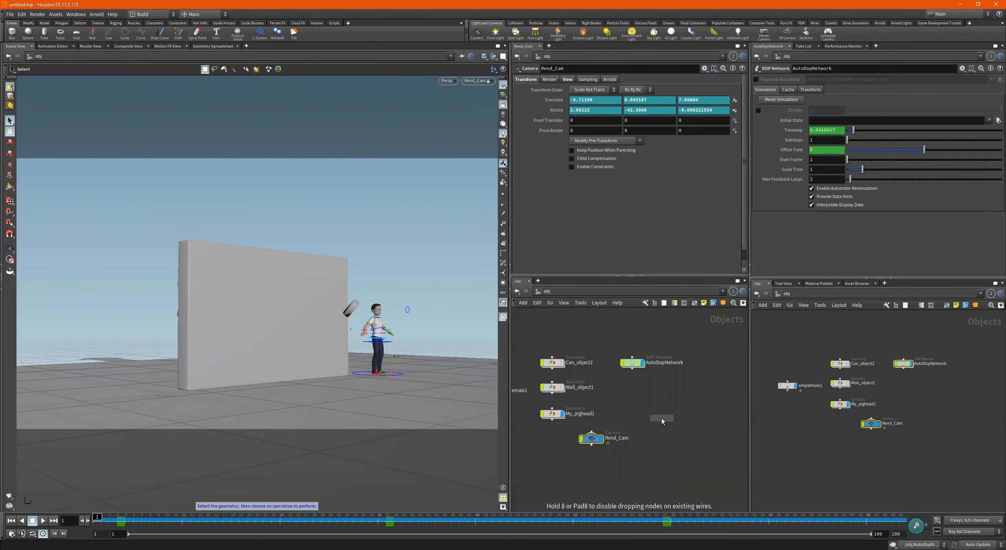
{"action": "left_click", "coordinate": [662, 419]}
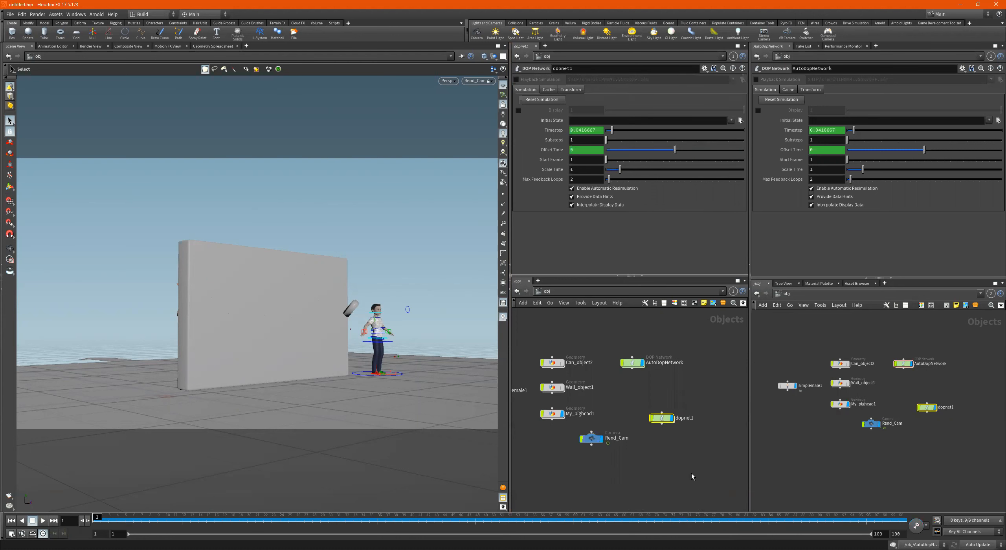
{"action": "double_click", "coordinate": [658, 418]}
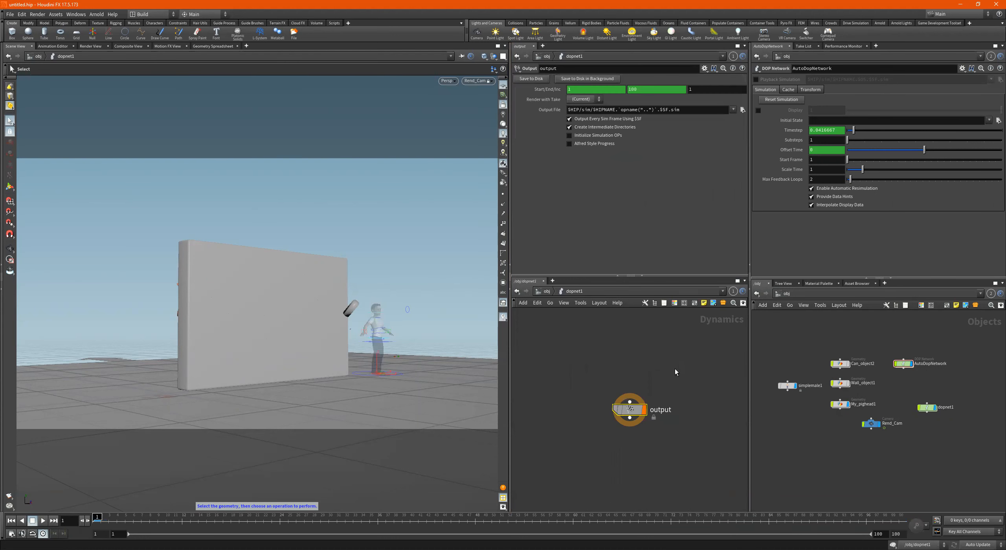
{"action": "key", "text": "Tab"}
{"action": "type", "text": "bul"}
{"action": "key", "text": "Return"}
{"action": "left_click", "coordinate": [674, 369]}
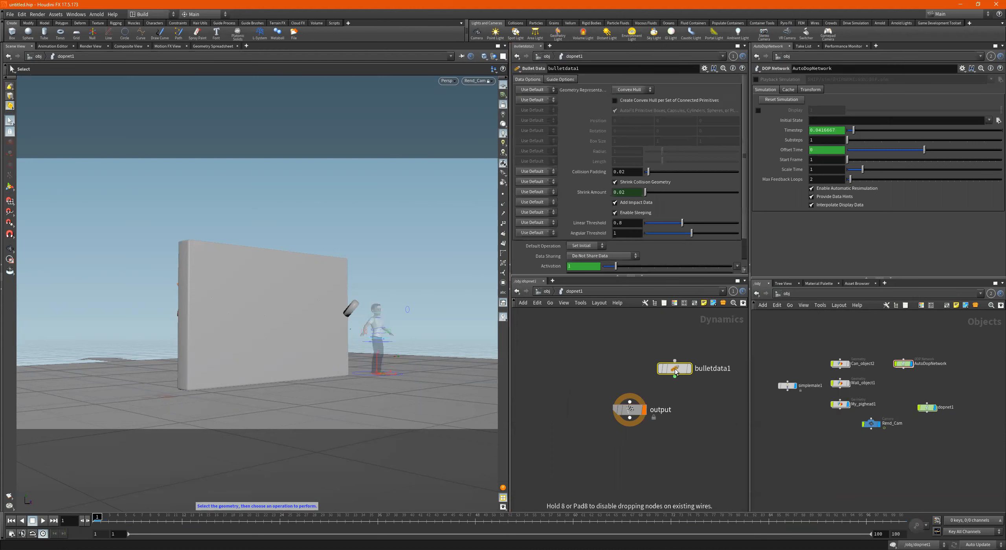
{"action": "left_click", "coordinate": [547, 292]}
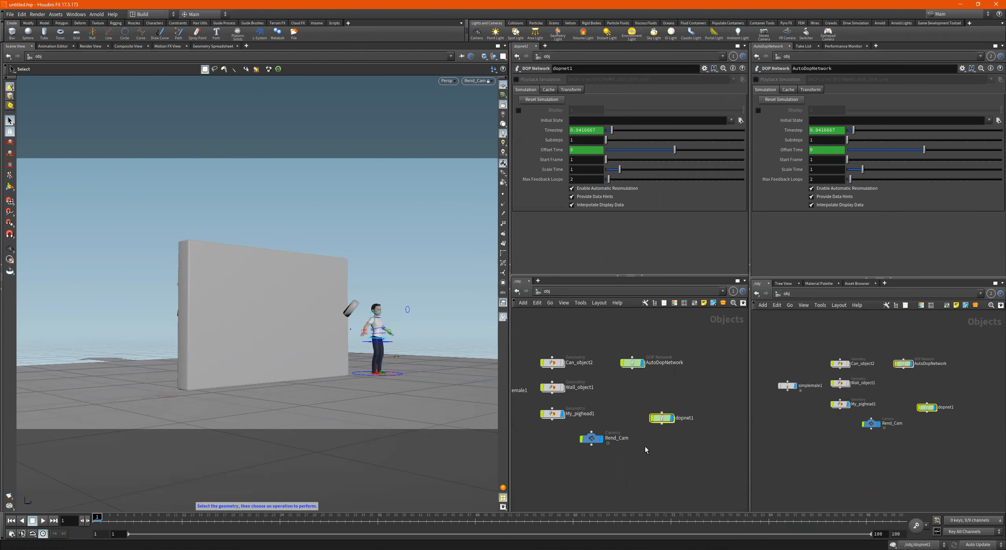
{"action": "key", "text": "Delete"}
- Examine the AutoDopNetwork and Can_object2 nodes among the scene objects
{"action": "scroll", "coordinate": [572, 369], "scroll_direction": "up", "scroll_amount": 1}
{"action": "scroll", "coordinate": [572, 368], "scroll_direction": "up", "scroll_amount": 1}
{"action": "middle_click_drag", "start_coordinate": [594, 381], "coordinate": [645, 383]}
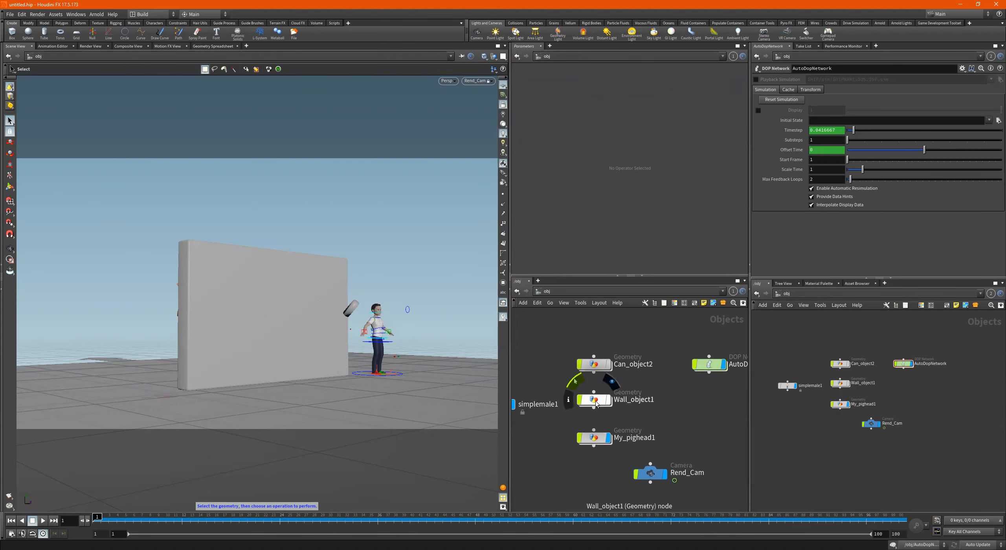
{"action": "scroll", "coordinate": [596, 402], "scroll_direction": "down", "scroll_amount": 3}
{"action": "scroll", "coordinate": [596, 401], "scroll_direction": "up", "scroll_amount": 3}
{"action": "scroll", "coordinate": [596, 401], "scroll_direction": "down", "scroll_amount": 4}
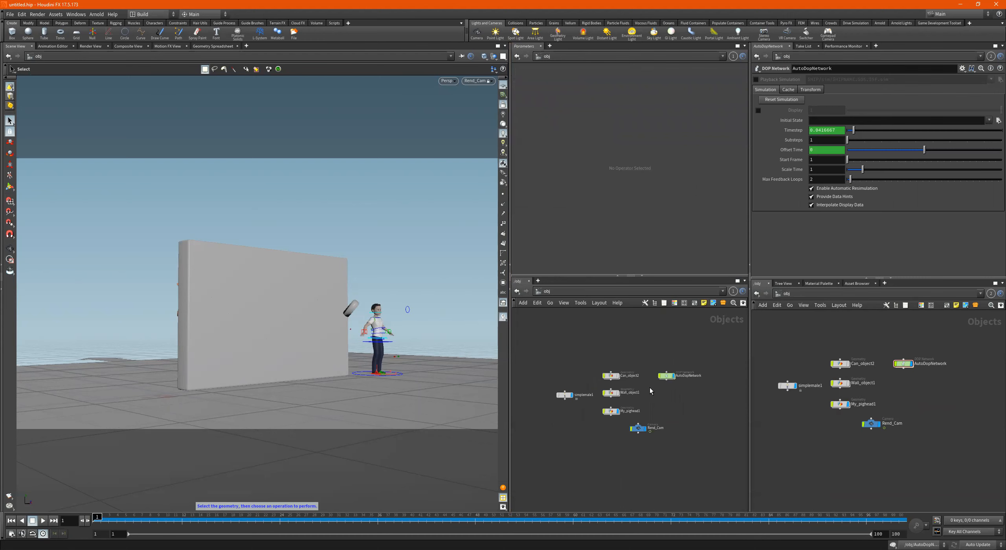
{"action": "scroll", "coordinate": [668, 385], "scroll_direction": "up", "scroll_amount": 3}
{"action": "left_click", "coordinate": [665, 369]}
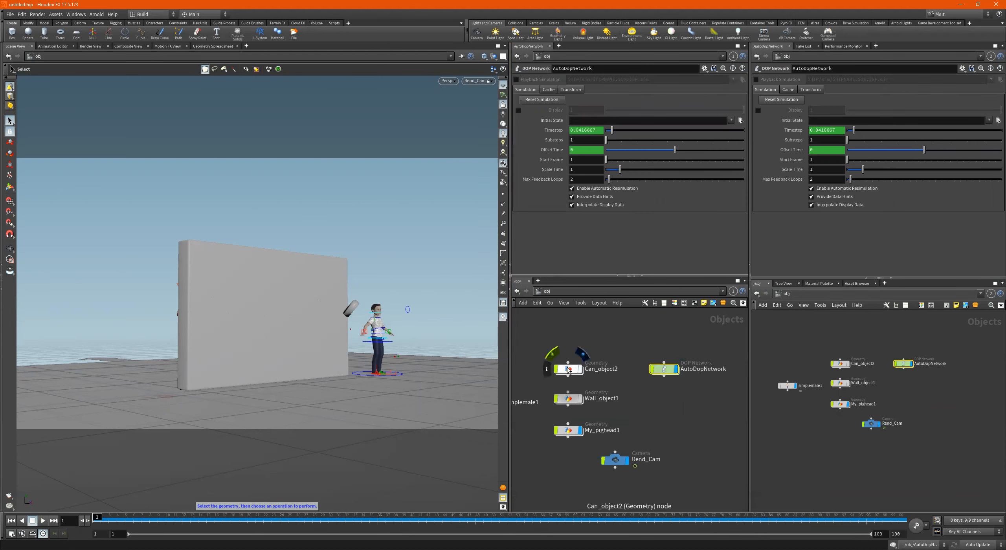
{"action": "left_click", "coordinate": [569, 369]}
{"action": "left_click", "coordinate": [665, 369]}
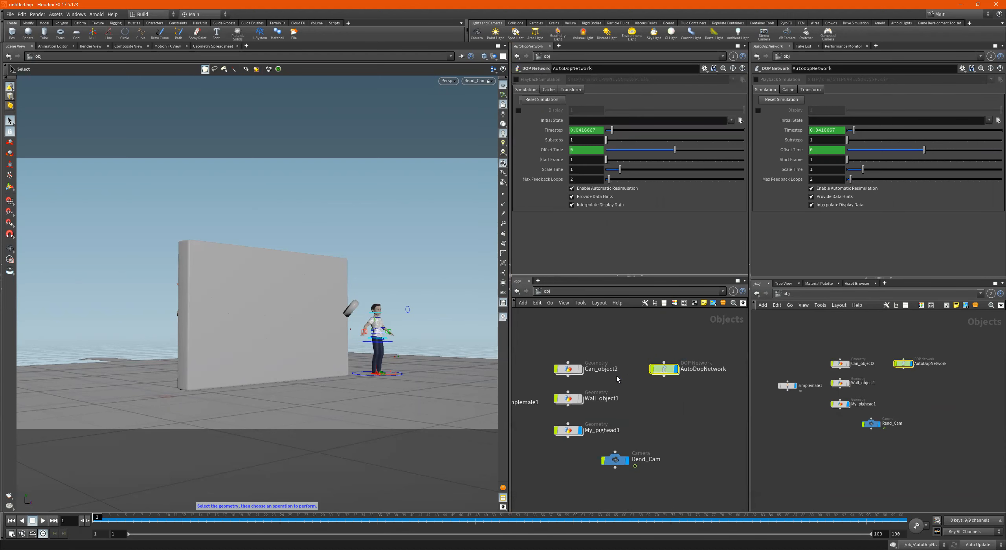
- Add a Geometry object named Wall_Sim below simplemale1 and open its empty network
{"action": "scroll", "coordinate": [617, 380], "scroll_direction": "down", "scroll_amount": 2}
{"action": "scroll", "coordinate": [811, 436], "scroll_direction": "up", "scroll_amount": 1}
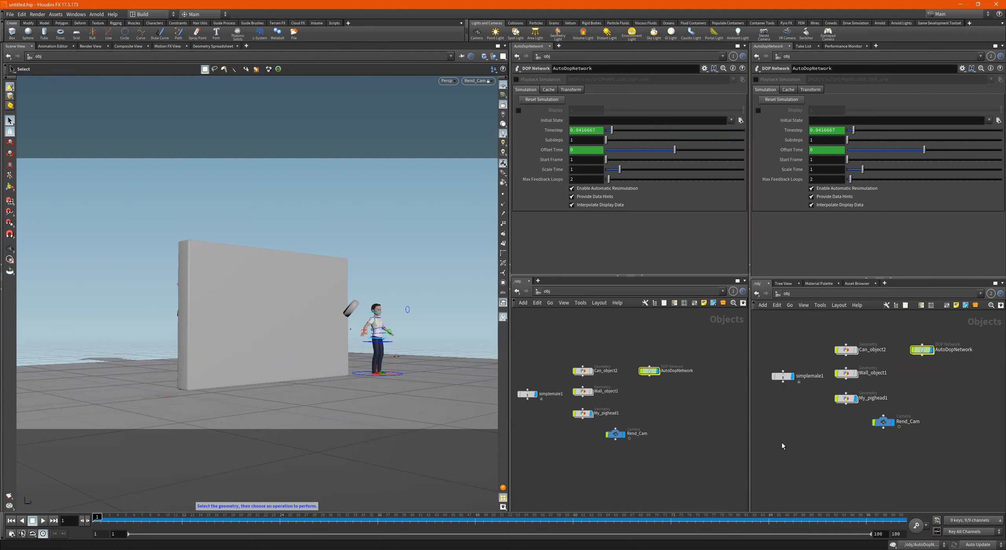
{"action": "key", "text": "Tab"}
{"action": "type", "text": "geo"}
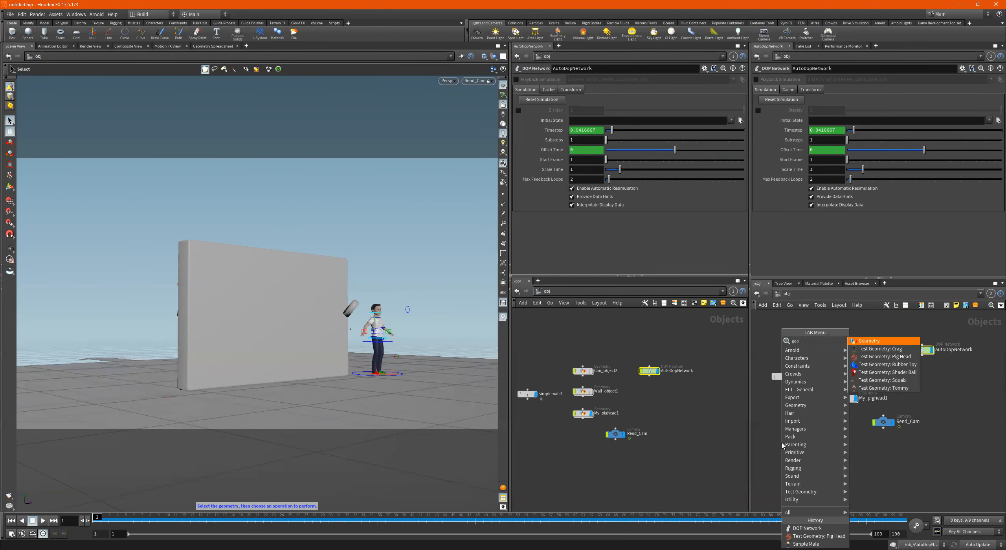
{"action": "key", "text": "Return"}
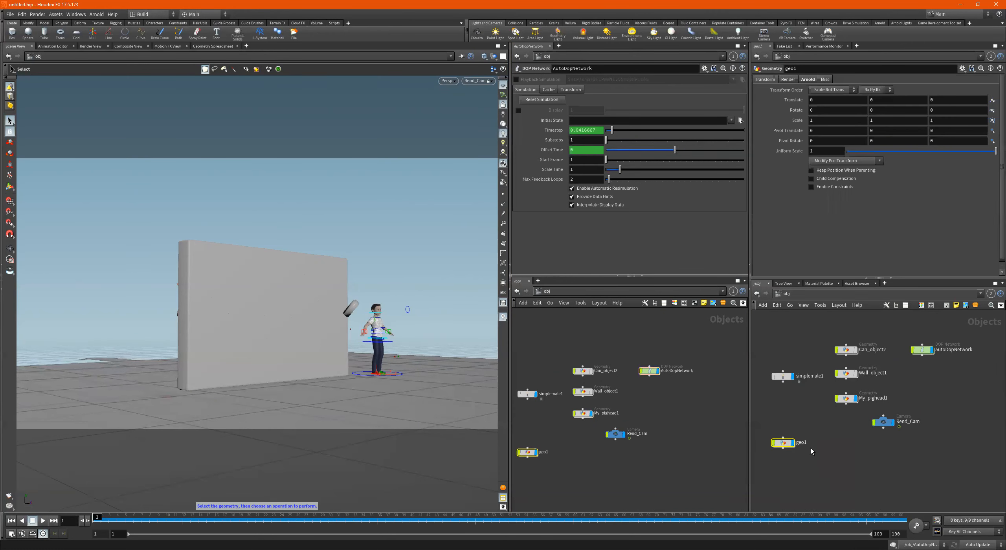
{"action": "double_click", "coordinate": [808, 443]}
{"action": "type", "text": "Wall_Sim"}
{"action": "key", "text": "Return"}
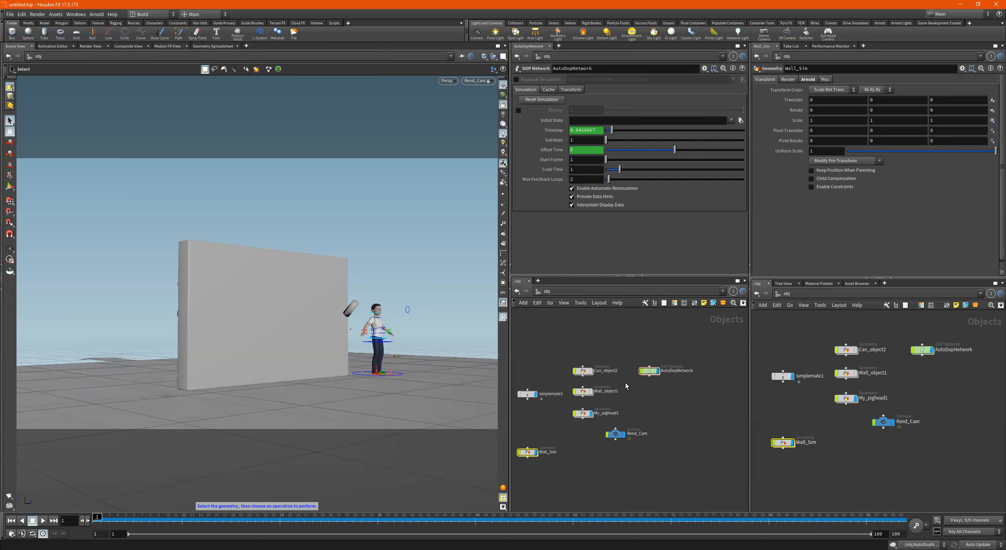
{"action": "scroll", "coordinate": [764, 421], "scroll_direction": "up", "scroll_amount": 3}
{"action": "left_click_drag", "start_coordinate": [792, 453], "coordinate": [818, 457]}
{"action": "double_click", "coordinate": [817, 457]}
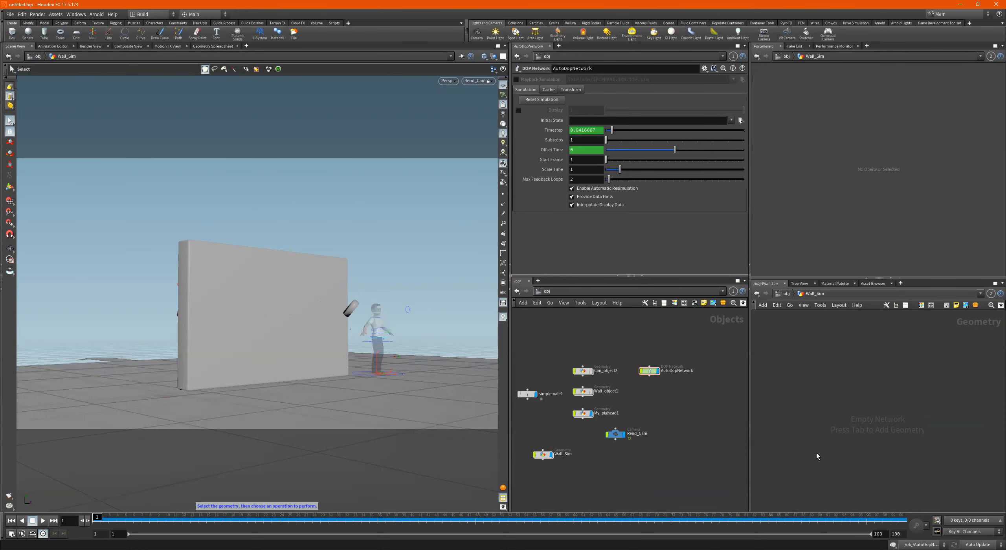
- Copy Can_object2's five nodes, from tube1 to OUT_CAN, into the Wall_Sim network and return the source network view to object level
{"action": "double_click", "coordinate": [582, 371]}
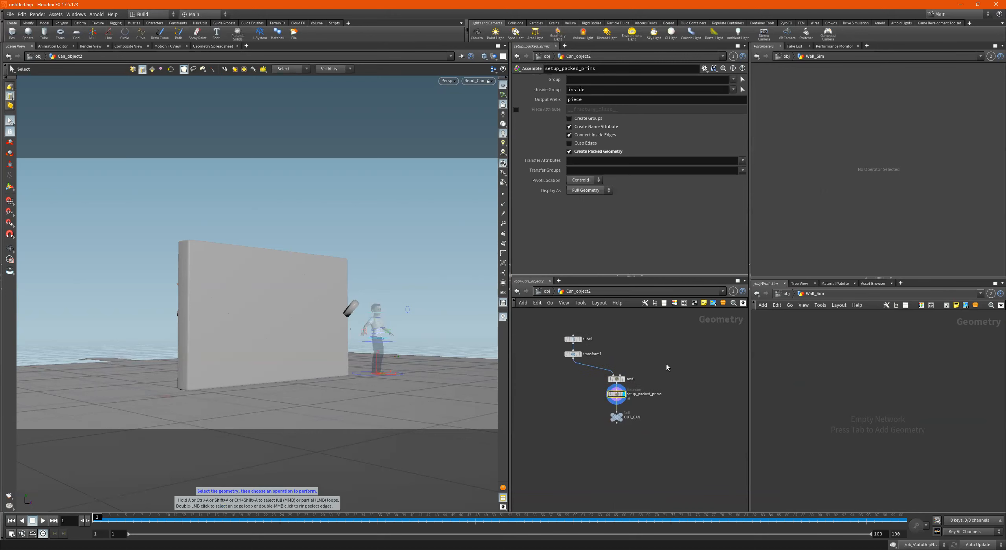
{"action": "left_click_drag", "start_coordinate": [535, 331], "coordinate": [668, 456]}
{"action": "key", "text": "ctrl+c"}
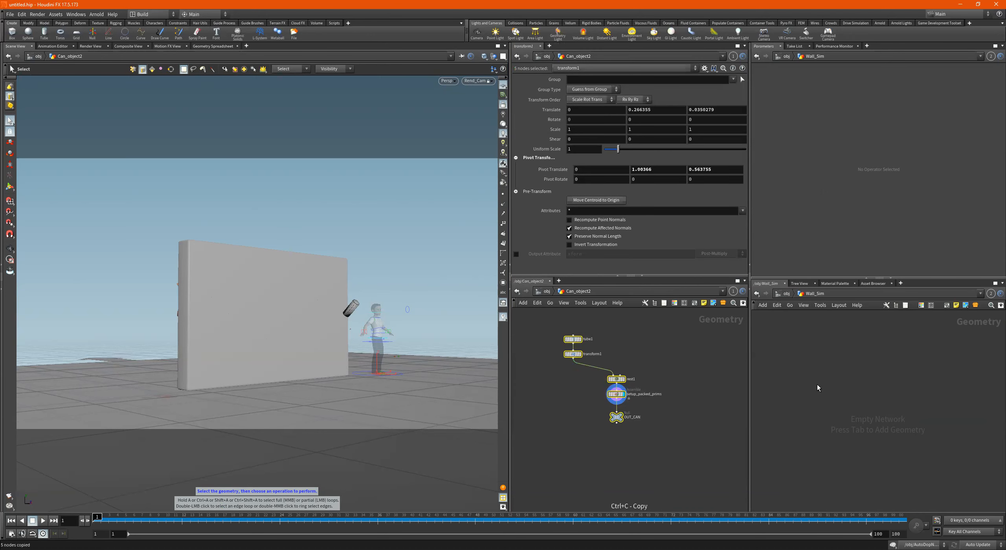
{"action": "left_click", "coordinate": [819, 388]}
{"action": "key", "text": "ctrl+v"}
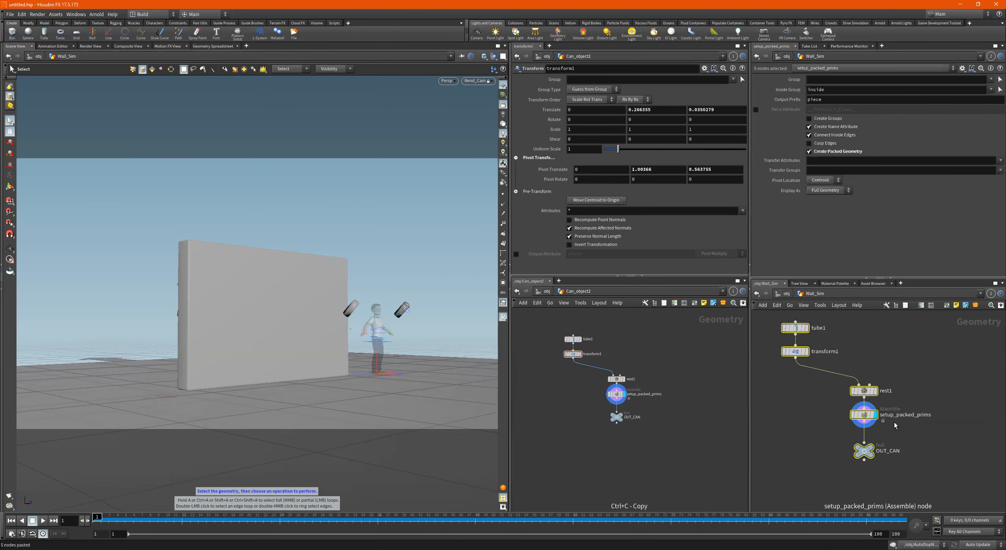
{"action": "left_click_drag", "start_coordinate": [870, 411], "coordinate": [822, 404]}
{"action": "left_click", "coordinate": [545, 291]}
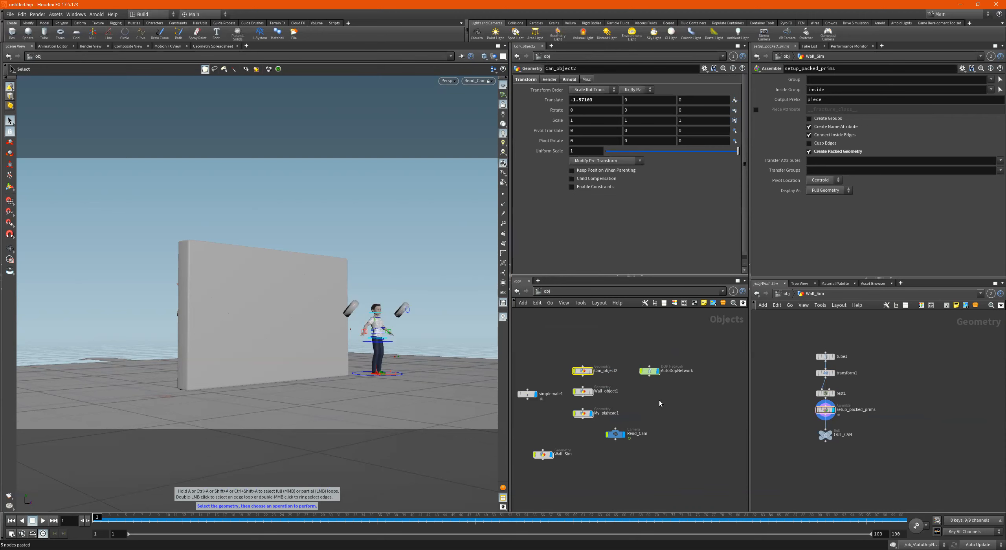
- Copy Wall_object1's eight nodes, from box1 and sphere1 to OUT_WALL, into the Wall_Sim network
{"action": "double_click", "coordinate": [583, 391]}
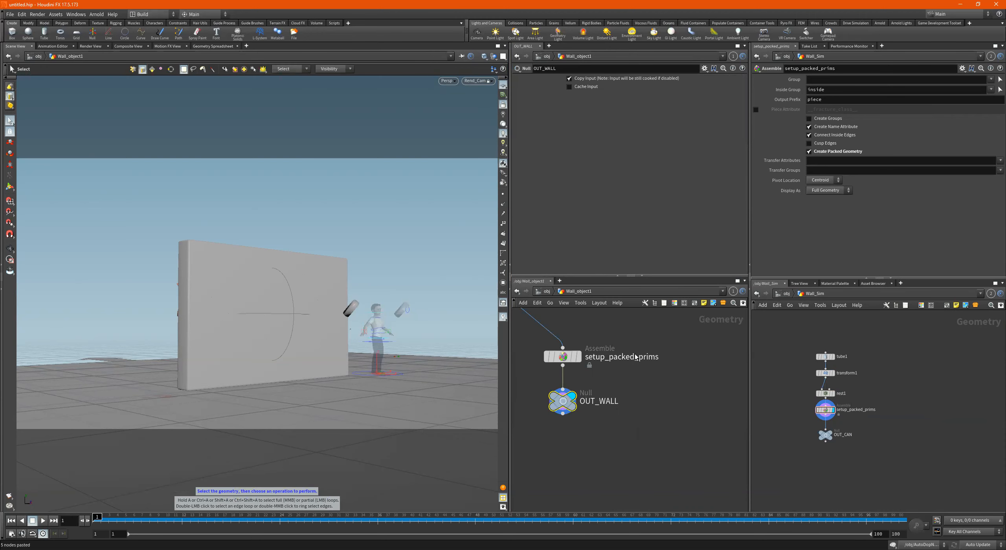
{"action": "middle_click_drag", "start_coordinate": [681, 422], "coordinate": [705, 475]}
{"action": "middle_click_drag", "start_coordinate": [617, 350], "coordinate": [666, 443]}
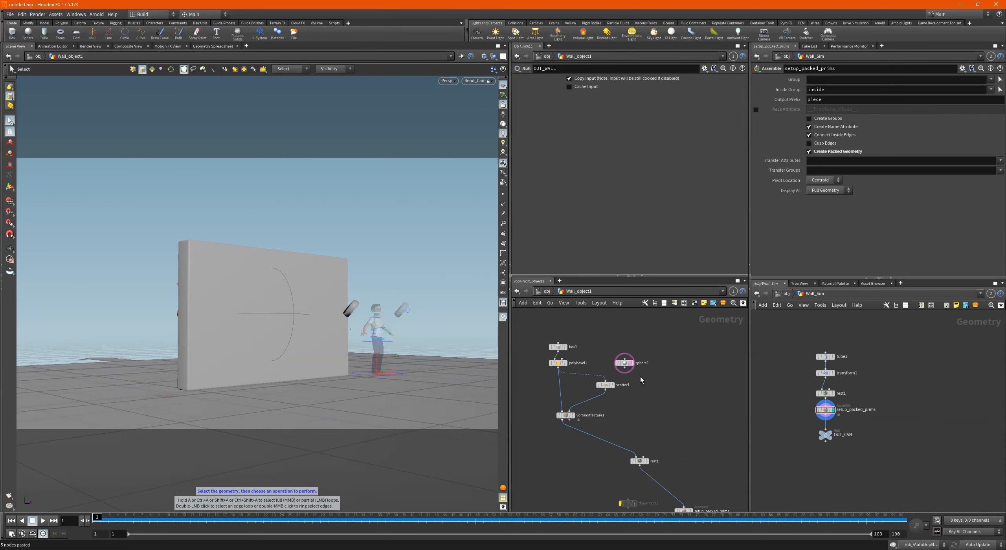
{"action": "left_click_drag", "start_coordinate": [535, 341], "coordinate": [716, 492]}
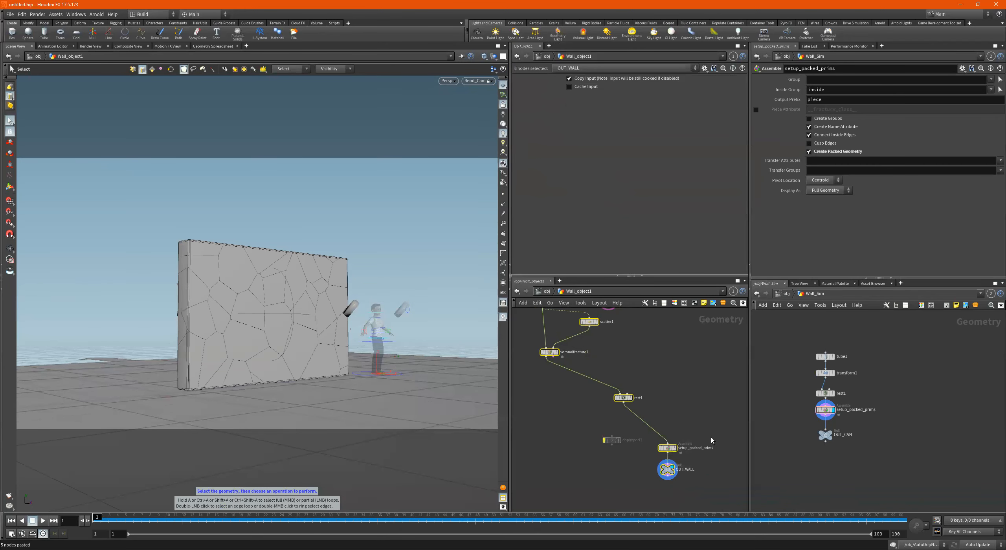
{"action": "scroll", "coordinate": [851, 410], "scroll_direction": "down", "scroll_amount": 3}
{"action": "key", "text": "ctrl+c"}
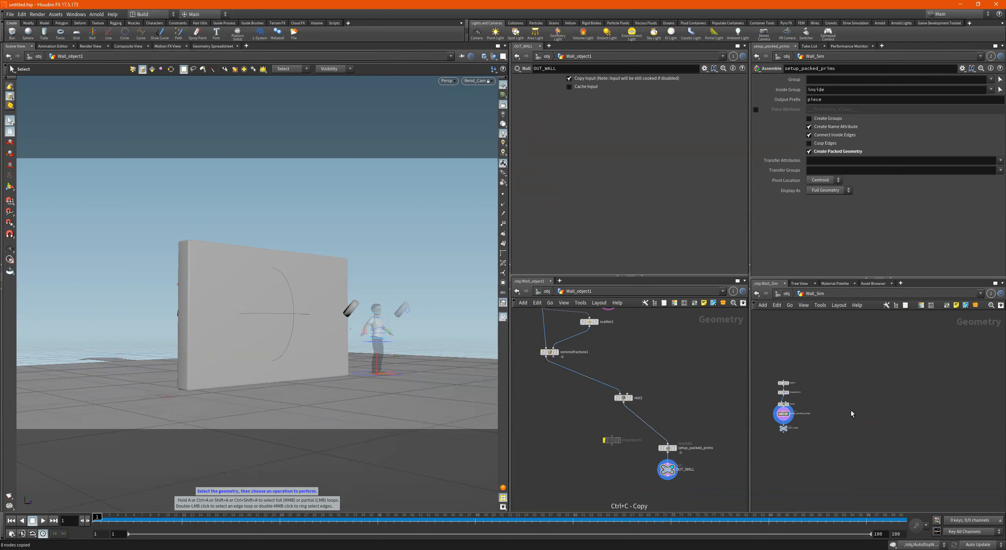
{"action": "key", "text": "ctrl+v"}
{"action": "scroll", "coordinate": [851, 411], "scroll_direction": "up", "scroll_amount": 3}
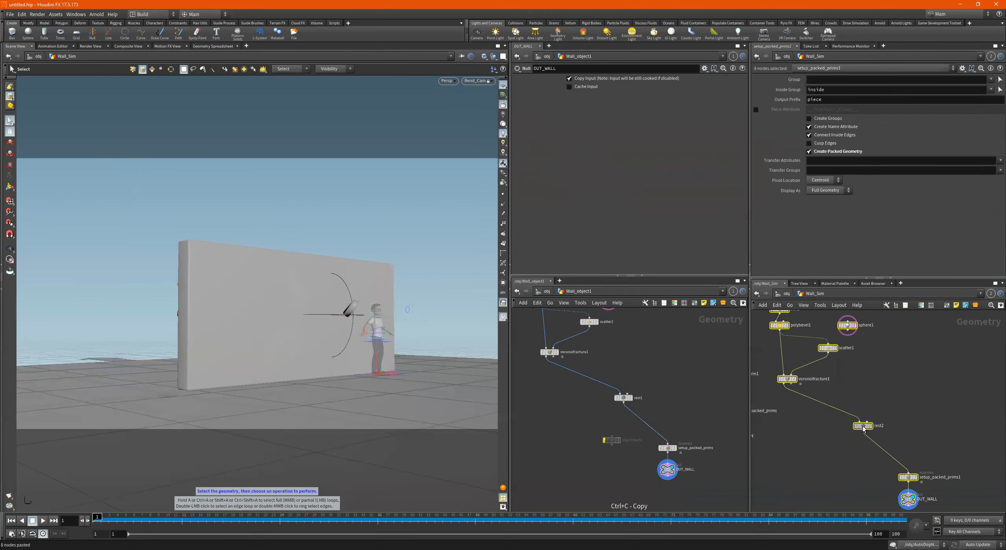
- Stack rest2, setup_packed_prims1 and OUT_WALL beneath voronoifracture1, and line up the tube1-to-OUT_CAN chain beside the wall chain
{"action": "left_click", "coordinate": [864, 426]}
{"action": "middle_click_drag", "start_coordinate": [827, 448], "coordinate": [882, 441]}
{"action": "left_click_drag", "start_coordinate": [917, 421], "coordinate": [840, 393]}
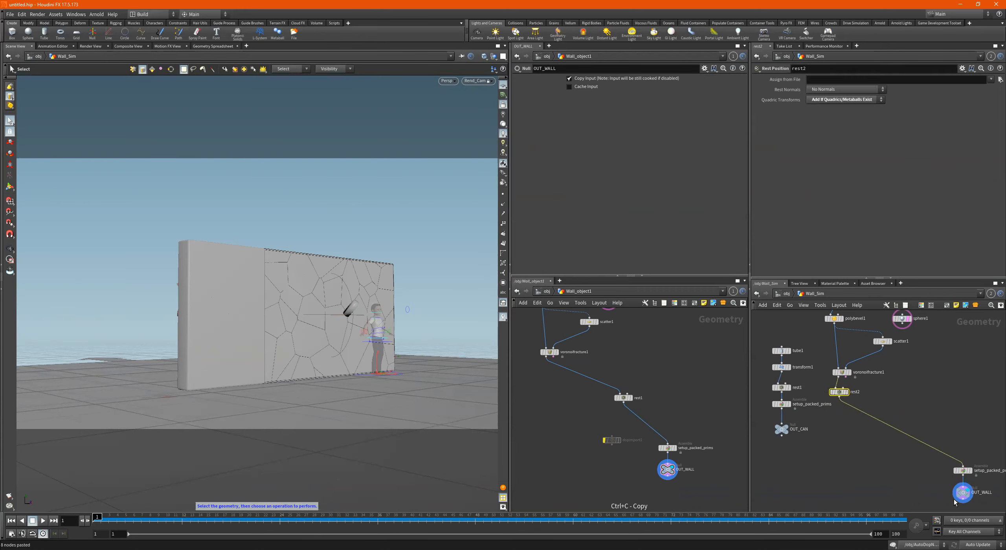
{"action": "left_click", "coordinate": [961, 472]}
{"action": "left_click_drag", "start_coordinate": [960, 476], "coordinate": [838, 415]}
{"action": "scroll", "coordinate": [882, 419], "scroll_direction": "down", "scroll_amount": 2}
{"action": "middle_click_drag", "start_coordinate": [879, 358], "coordinate": [843, 392]}
{"action": "scroll", "coordinate": [843, 393], "scroll_direction": "up", "scroll_amount": 1}
{"action": "left_click_drag", "start_coordinate": [896, 338], "coordinate": [794, 494]}
{"action": "left_click_drag", "start_coordinate": [814, 457], "coordinate": [853, 451]}
{"action": "left_click", "coordinate": [877, 465]}
{"action": "scroll", "coordinate": [845, 460], "scroll_direction": "up", "scroll_amount": 4}
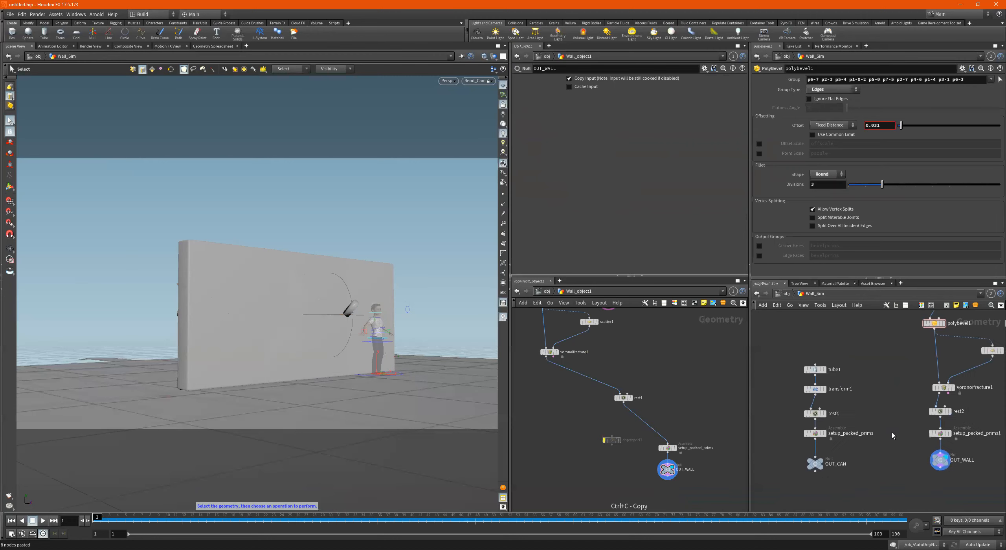
{"action": "scroll", "coordinate": [875, 461], "scroll_direction": "down", "scroll_amount": 3}
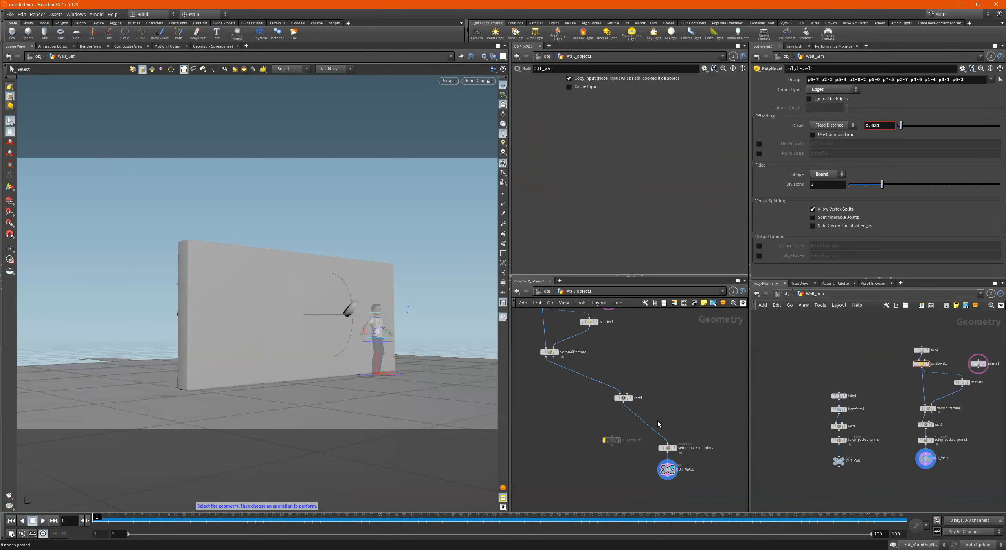
- Leave Wall_object1 in the source network view and open AutoDopNetwork there as a reference
{"action": "scroll", "coordinate": [658, 421], "scroll_direction": "down", "scroll_amount": 3}
{"action": "left_click", "coordinate": [547, 291]}
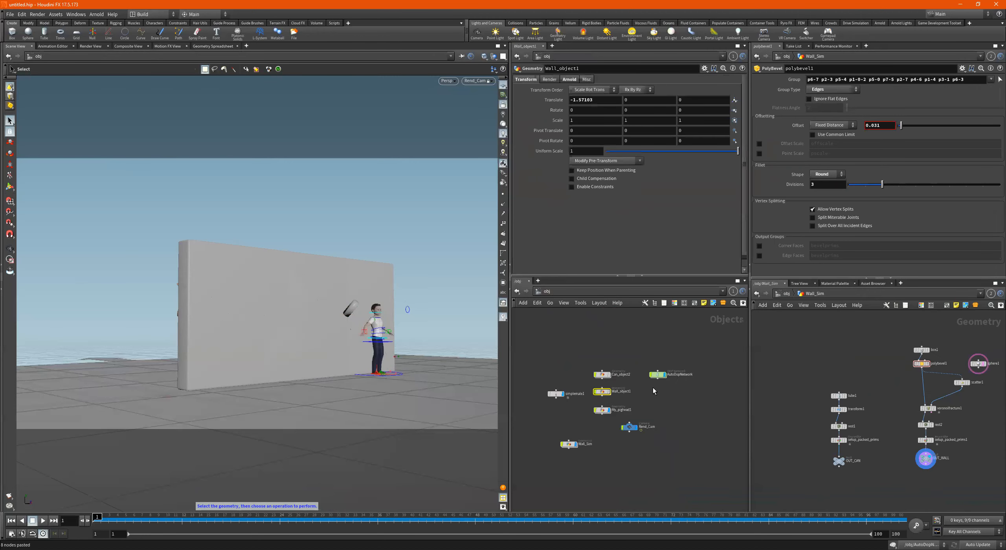
{"action": "double_click", "coordinate": [660, 370]}
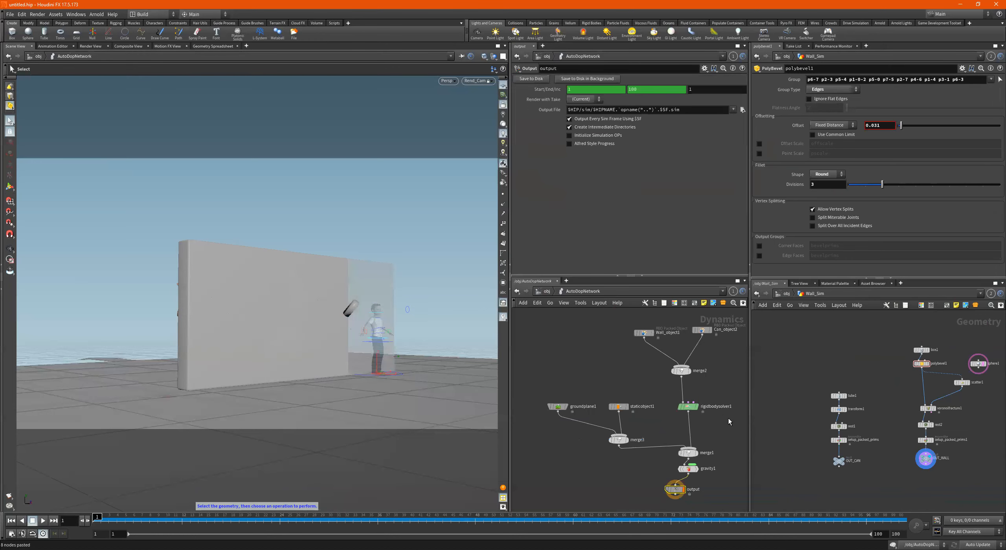
{"action": "middle_click_drag", "start_coordinate": [707, 429], "coordinate": [631, 382]}
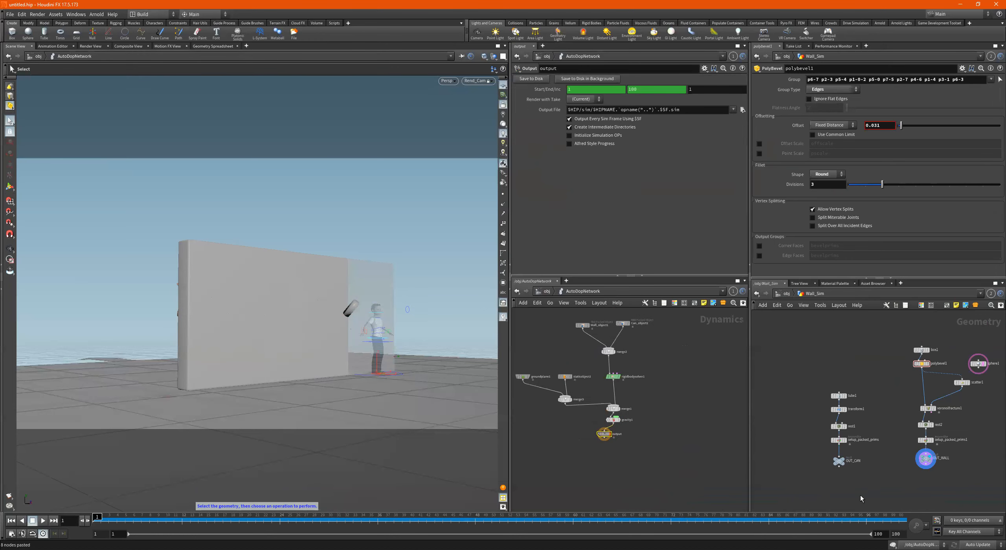
- Add a DOP Network node below OUT_CAN in the Wall_Sim network
{"action": "scroll", "coordinate": [853, 471], "scroll_direction": "down", "scroll_amount": 2}
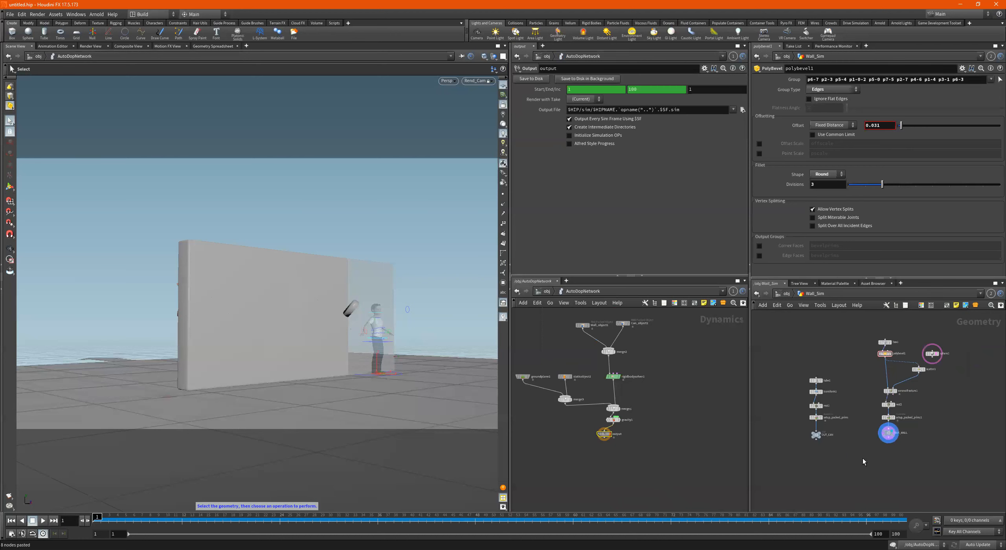
{"action": "middle_click_drag", "start_coordinate": [863, 458], "coordinate": [835, 468]}
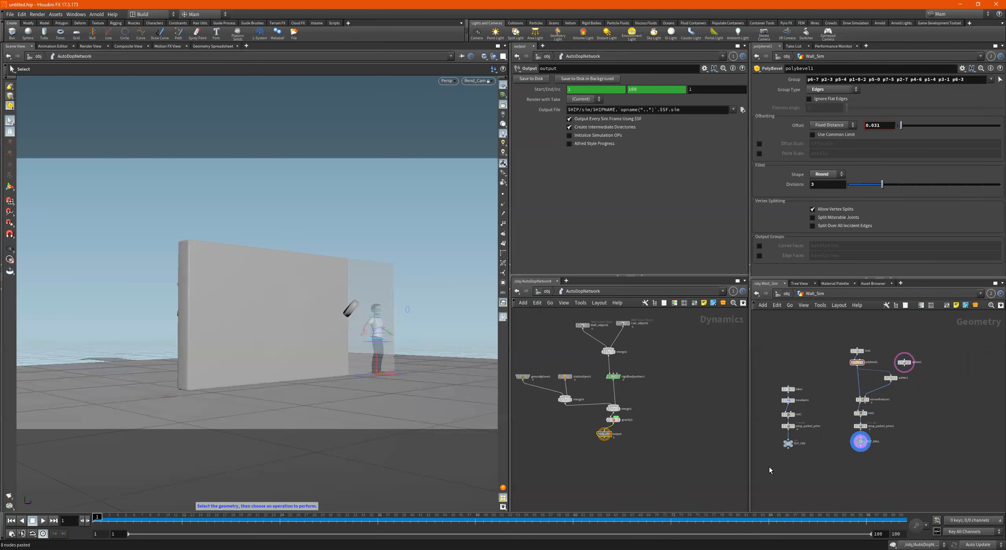
{"action": "key", "text": "Tab"}
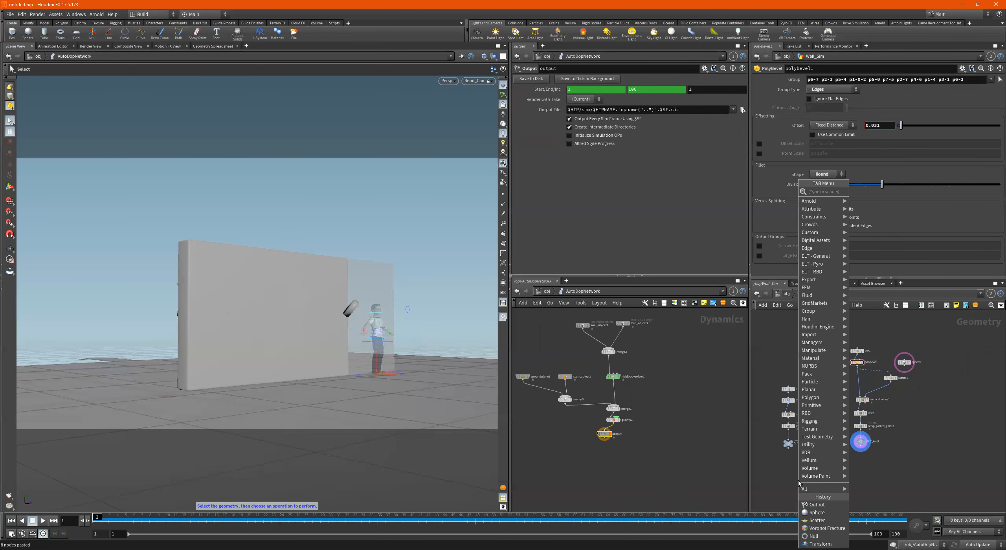
{"action": "left_click", "coordinate": [755, 330]}
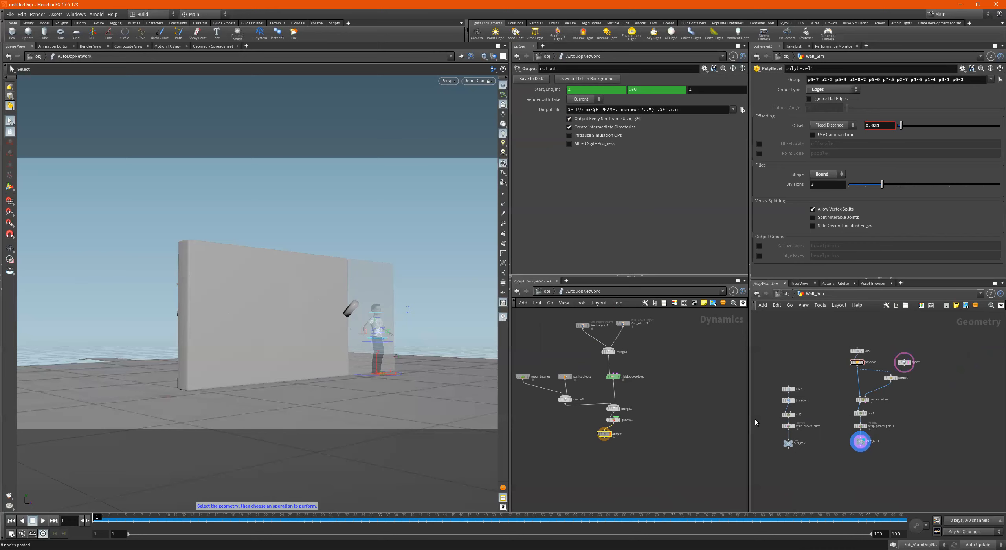
{"action": "scroll", "coordinate": [829, 465], "scroll_direction": "up", "scroll_amount": 3}
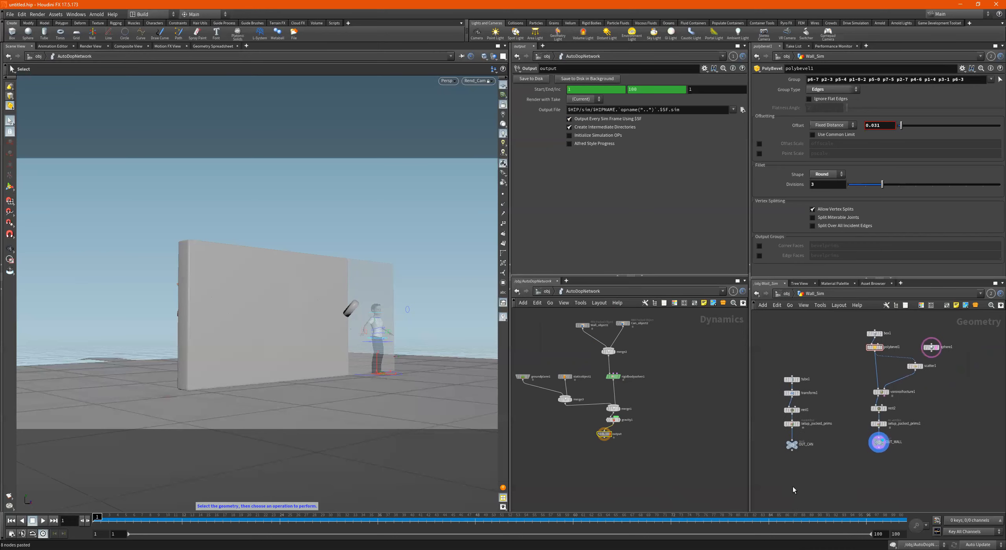
{"action": "key", "text": "Tab"}
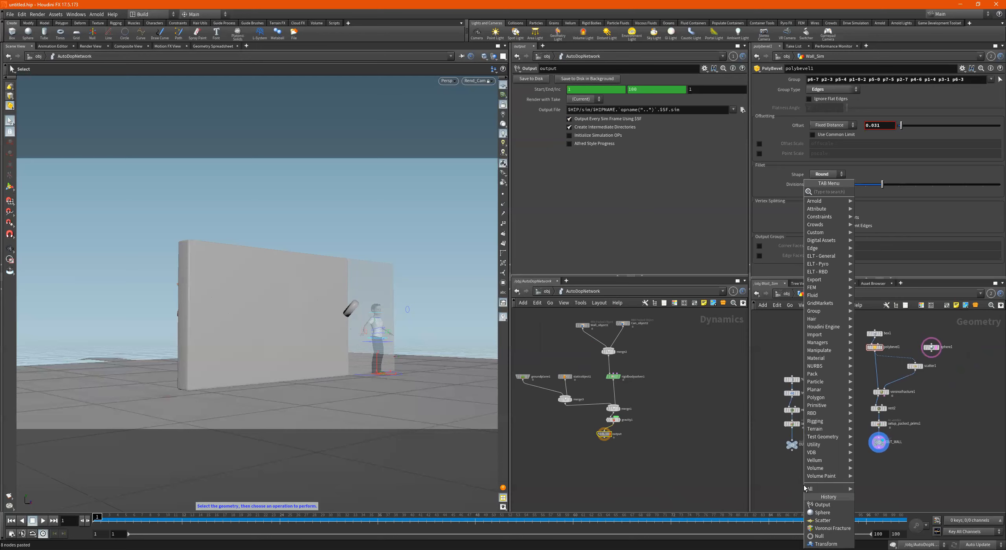
{"action": "type", "text": "dopne"}
{"action": "key", "text": "Return"}
{"action": "left_click", "coordinate": [805, 487]}
{"action": "scroll", "coordinate": [848, 476], "scroll_direction": "up", "scroll_amount": 2}
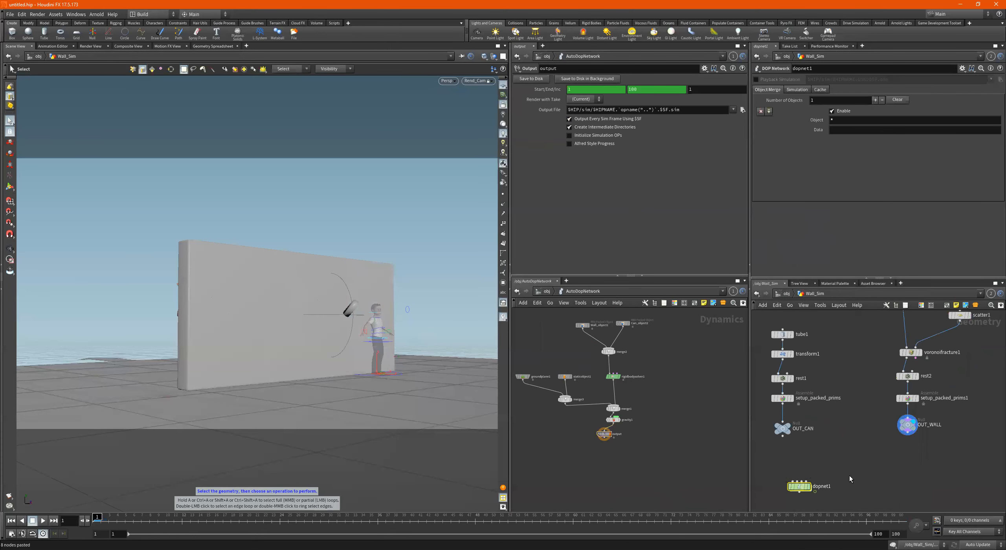
- Rename the new DOP network wALL_simulation
{"action": "double_click", "coordinate": [844, 477]}
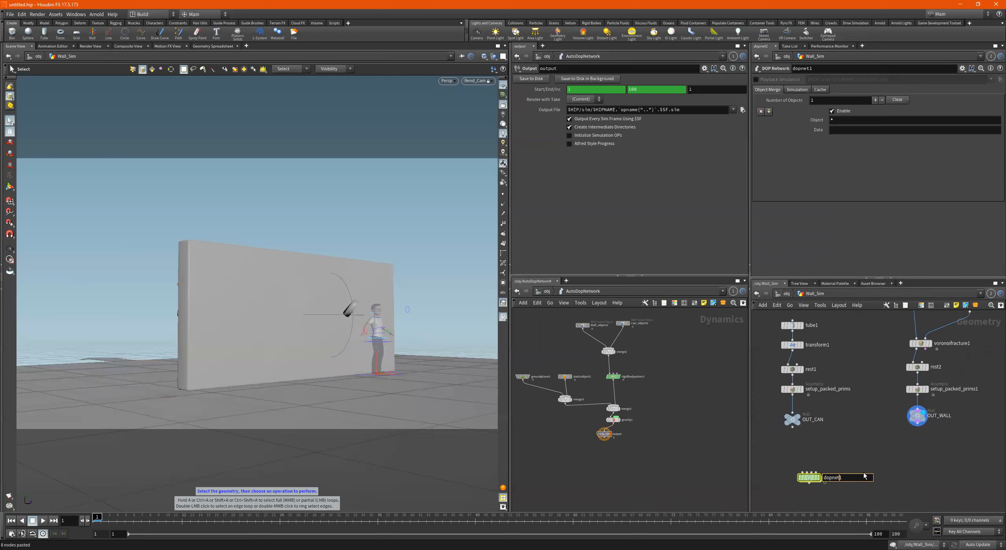
{"action": "key", "text": "BackSpace"}
{"action": "key", "text": "BackSpace"}
{"action": "key", "text": "BackSpace"}
{"action": "key", "text": "BackSpace"}
{"action": "key", "text": "BackSpace"}
{"action": "key", "text": "BackSpace"}
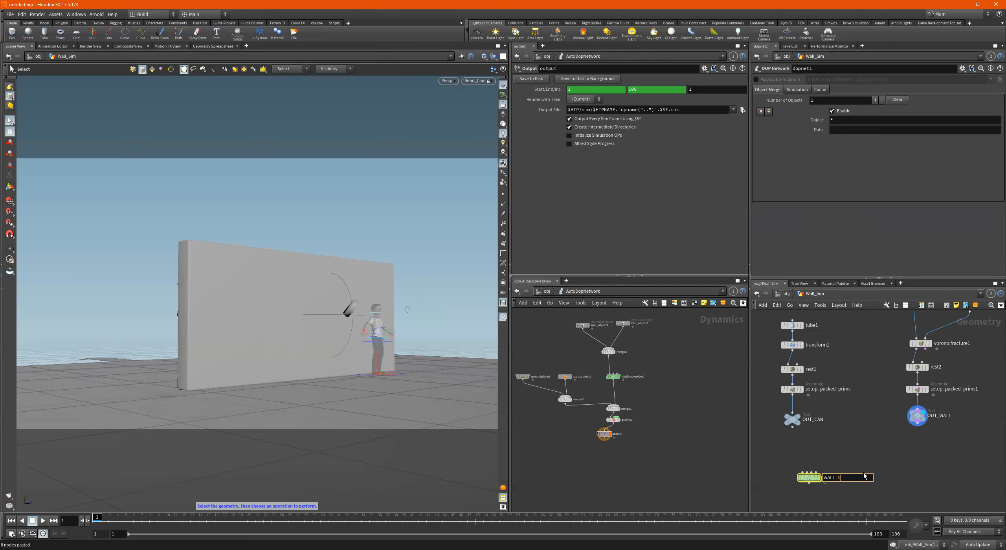
{"action": "type", "text": "tiobn"}
{"action": "key", "text": "Return"}
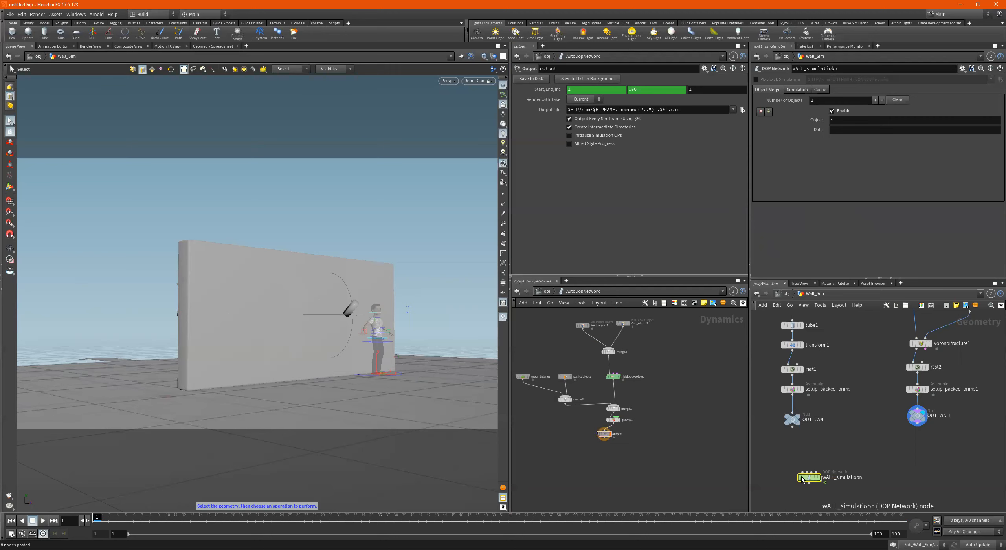
{"action": "scroll", "coordinate": [812, 484], "scroll_direction": "up", "scroll_amount": 2}
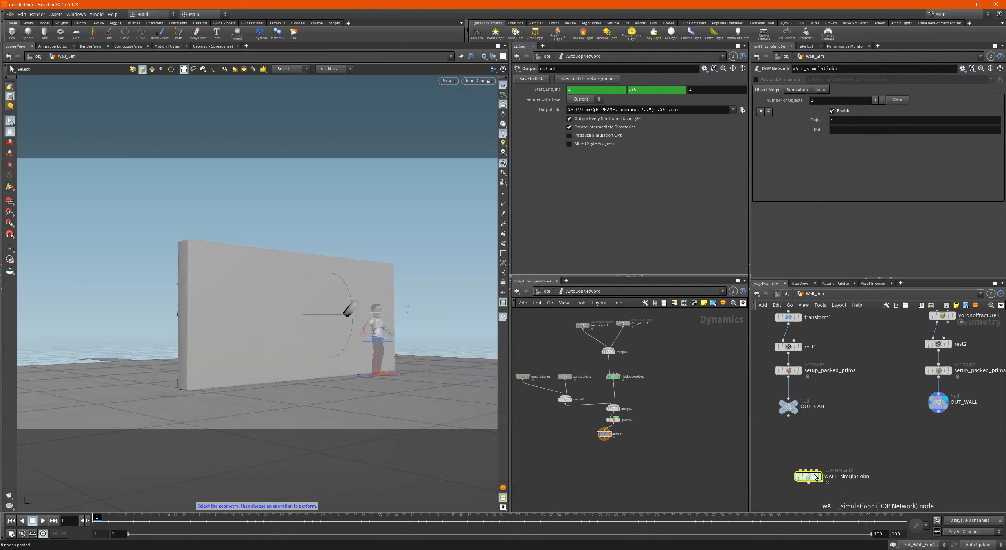
{"action": "double_click", "coordinate": [863, 478]}
{"action": "left_click", "coordinate": [869, 477]}
{"action": "key", "text": "BackSpace"}
{"action": "key", "text": "BackSpace"}
{"action": "type", "text": "on"}
{"action": "key", "text": "Return"}
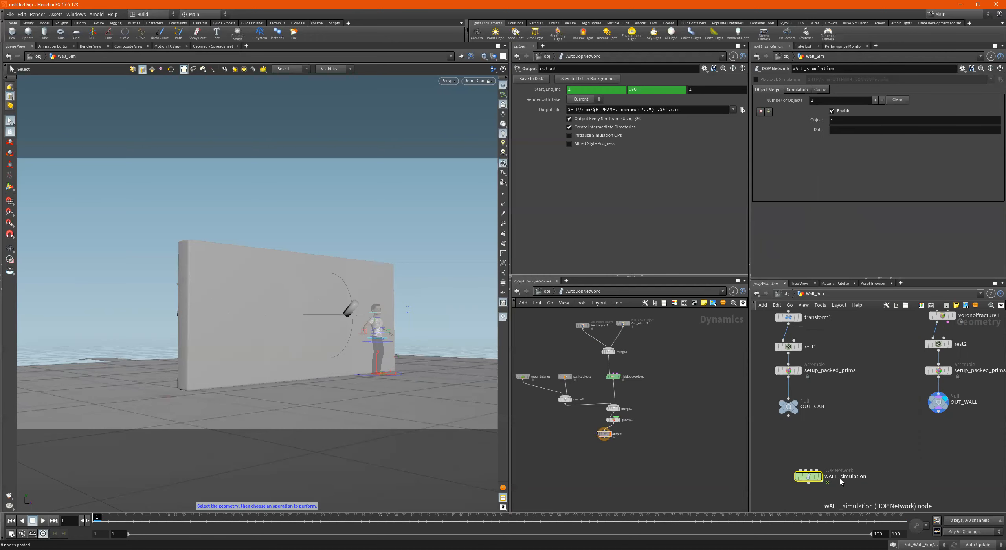
- Open the inside of the wALL_simulation network and make room above its output node, keeping AutoDopNetwork in view for comparison
{"action": "double_click", "coordinate": [809, 477]}
{"action": "middle_click_drag", "start_coordinate": [892, 338], "coordinate": [843, 392]}
{"action": "scroll", "coordinate": [874, 399], "scroll_direction": "down", "scroll_amount": 3}
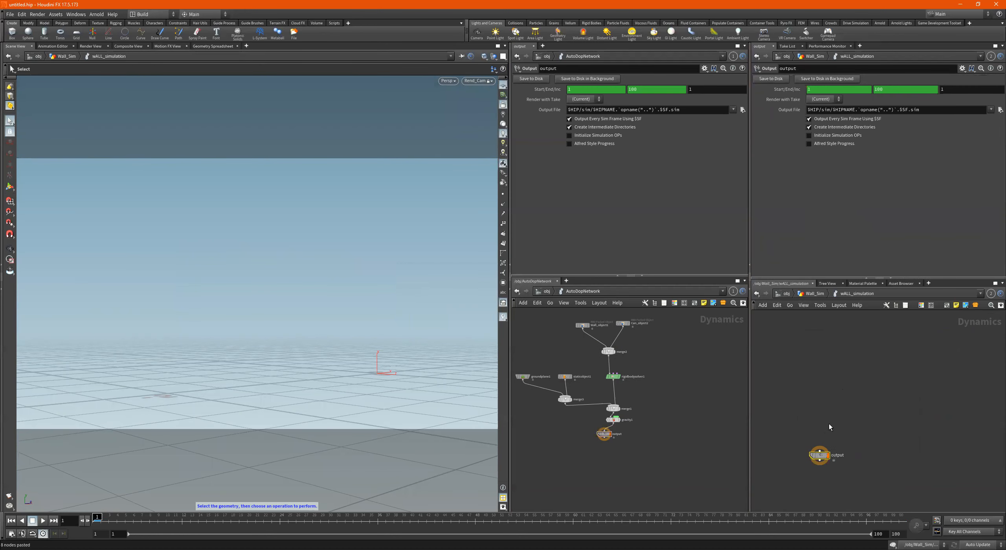
{"action": "middle_click_drag", "start_coordinate": [840, 414], "coordinate": [867, 420]}
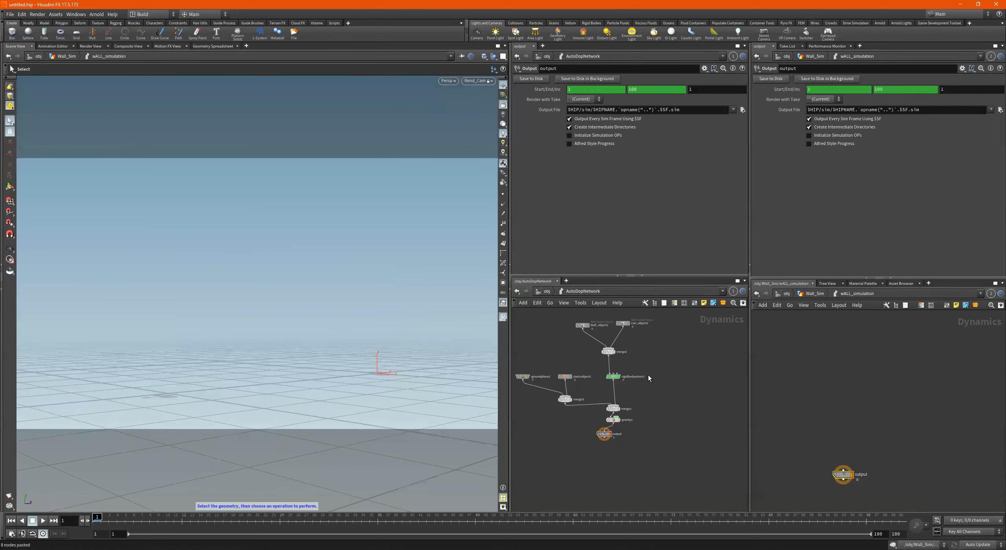
{"action": "middle_click_drag", "start_coordinate": [649, 377], "coordinate": [648, 403]}
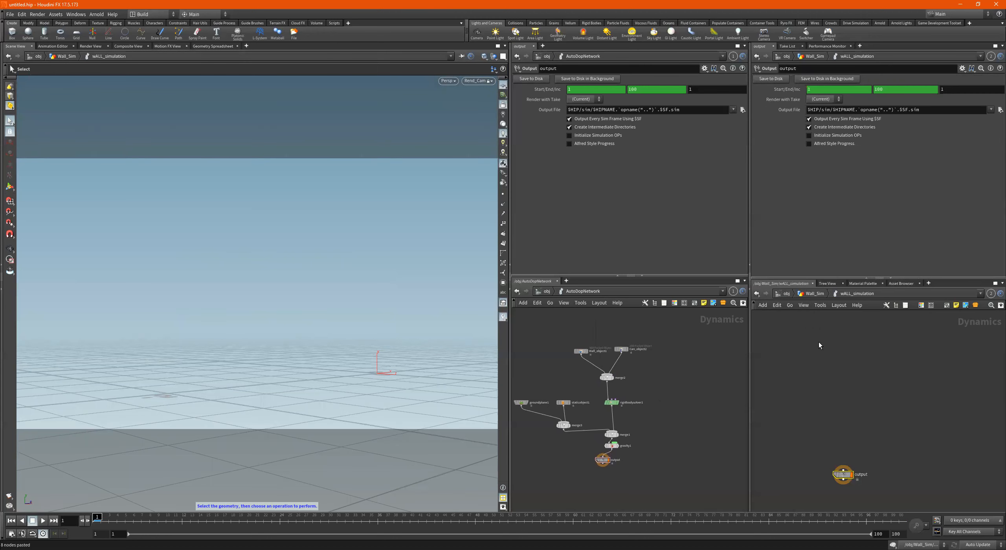
- Add a Rigid Body Solver above the output node in wALL_simulation and wire it into the output
{"action": "key", "text": "Tab"}
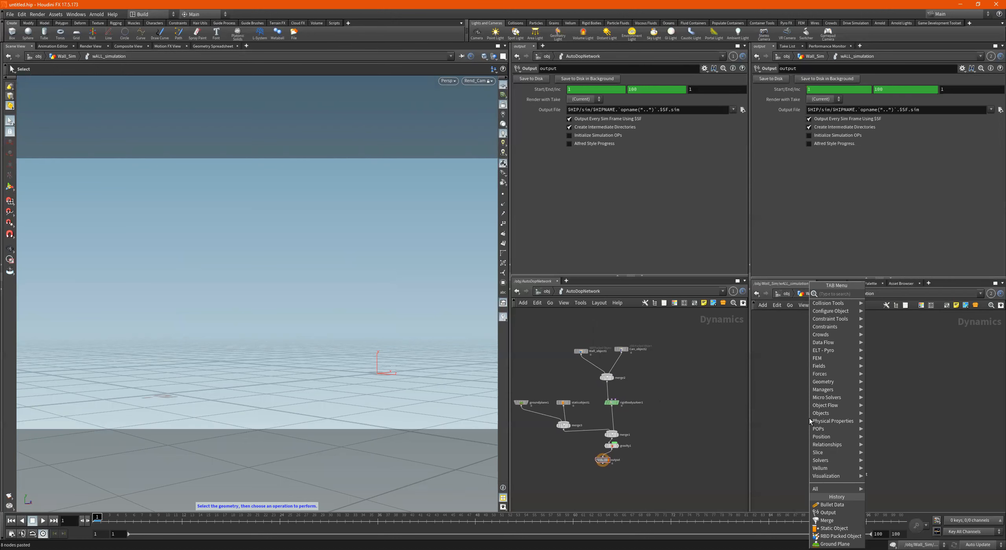
{"action": "type", "text": "rigidb"}
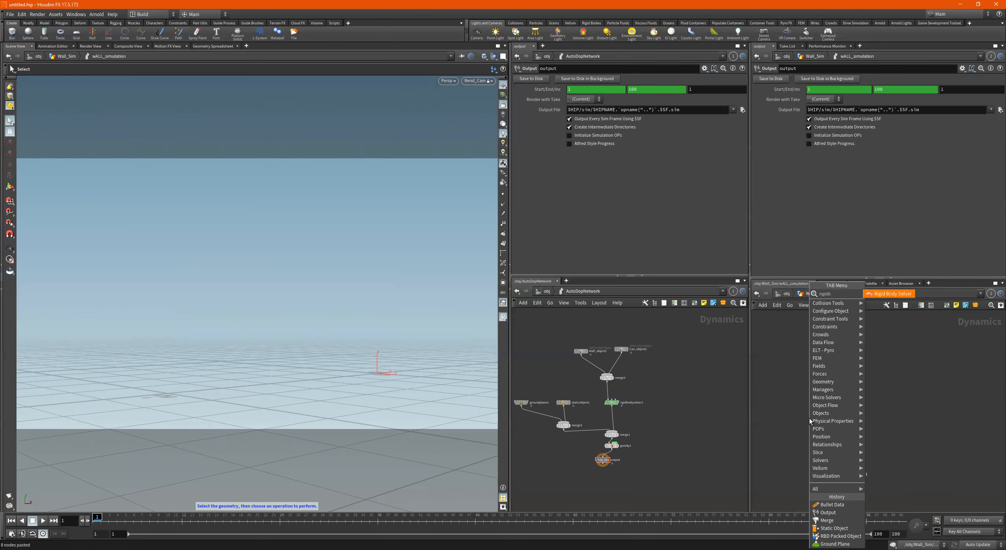
{"action": "key", "text": "Return"}
{"action": "left_click", "coordinate": [810, 418]}
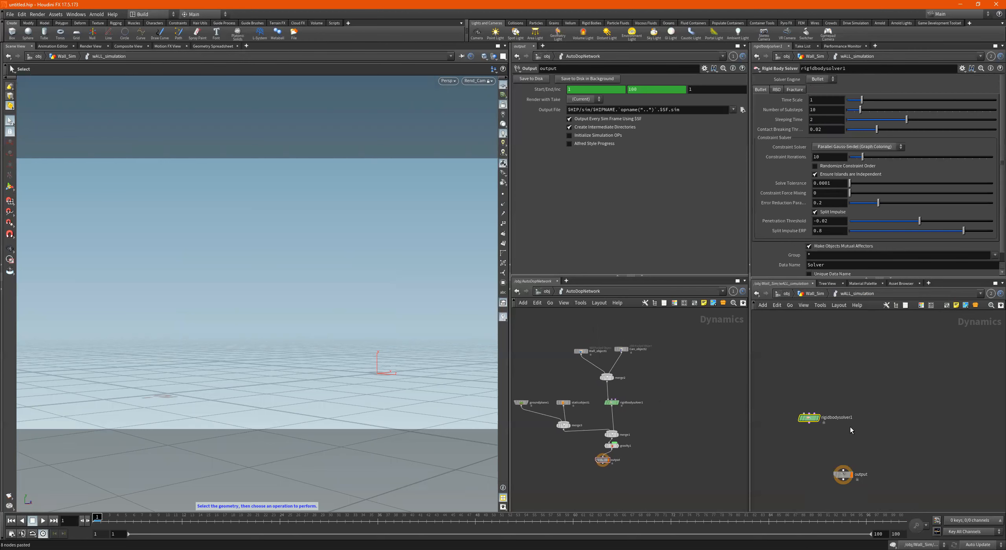
{"action": "left_click_drag", "start_coordinate": [809, 418], "coordinate": [853, 429]}
{"action": "left_click", "coordinate": [857, 439]}
{"action": "left_click", "coordinate": [862, 477]}
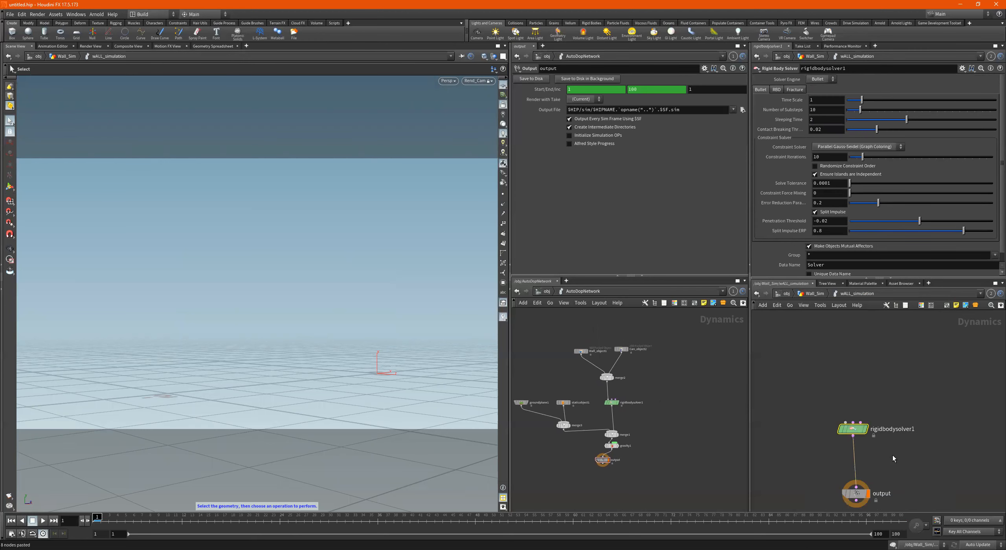
- Insert a Gravity Force between the rigid body solver and the output, and look briefly inside the solver's subnetwork
{"action": "key", "text": "Tab"}
{"action": "type", "text": "gravity"}
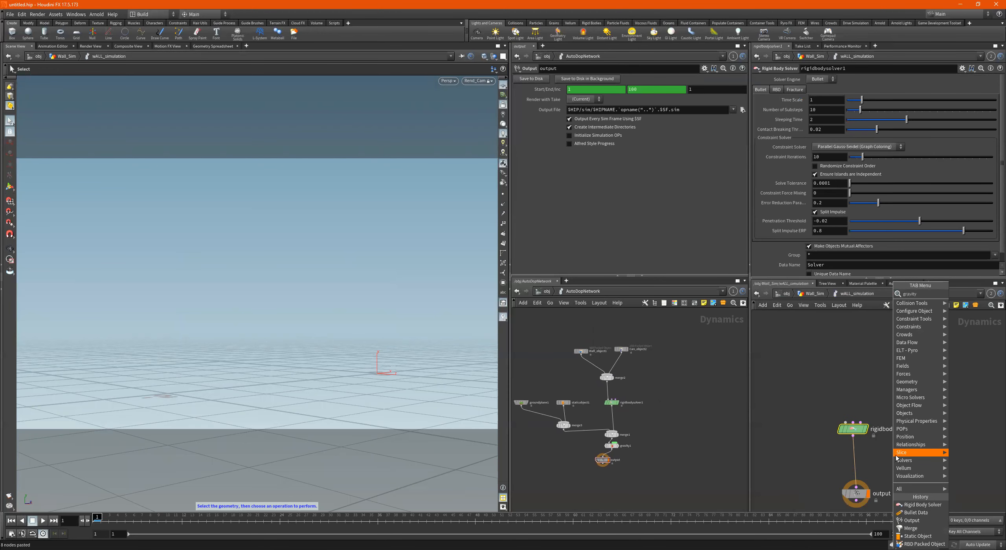
{"action": "key", "text": "Return"}
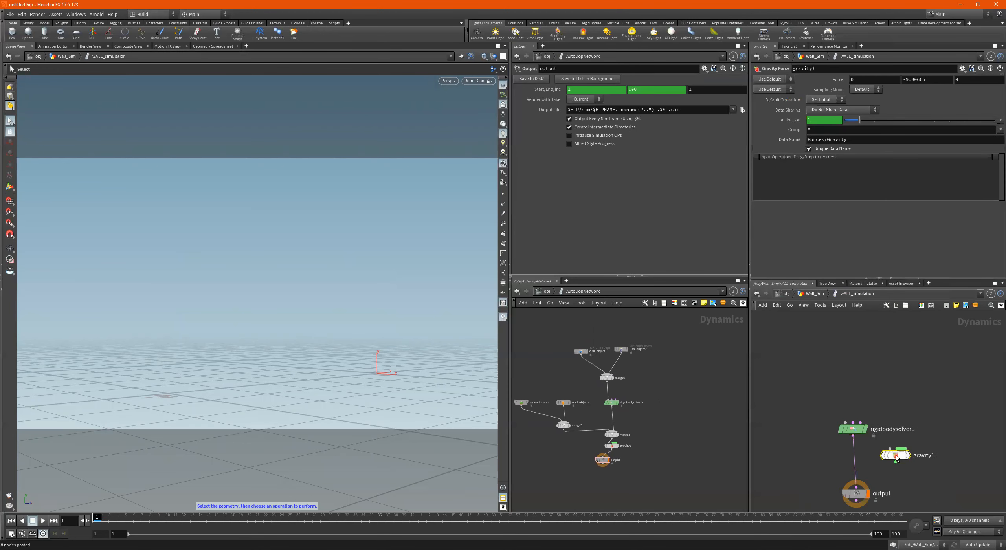
{"action": "left_click_drag", "start_coordinate": [896, 456], "coordinate": [856, 466]}
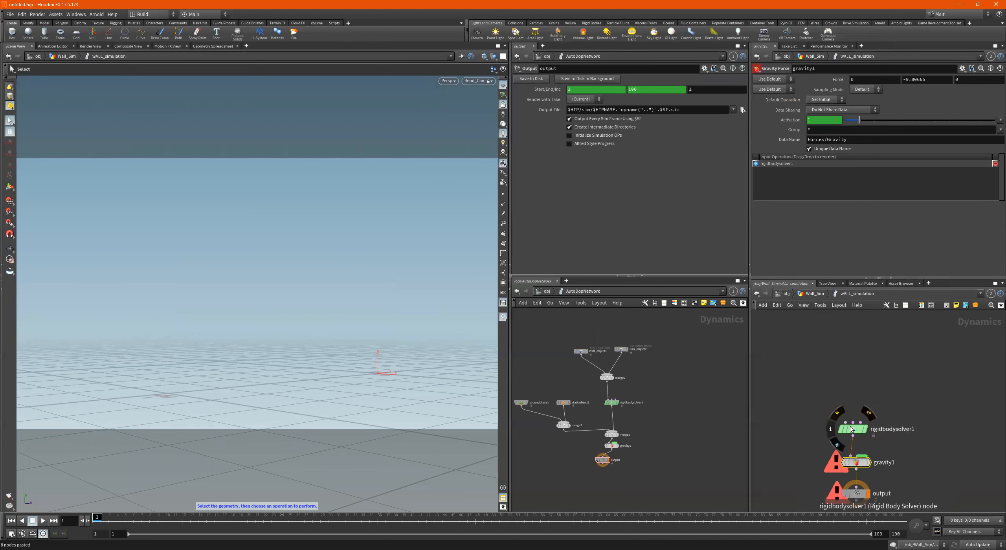
{"action": "double_click", "coordinate": [853, 428]}
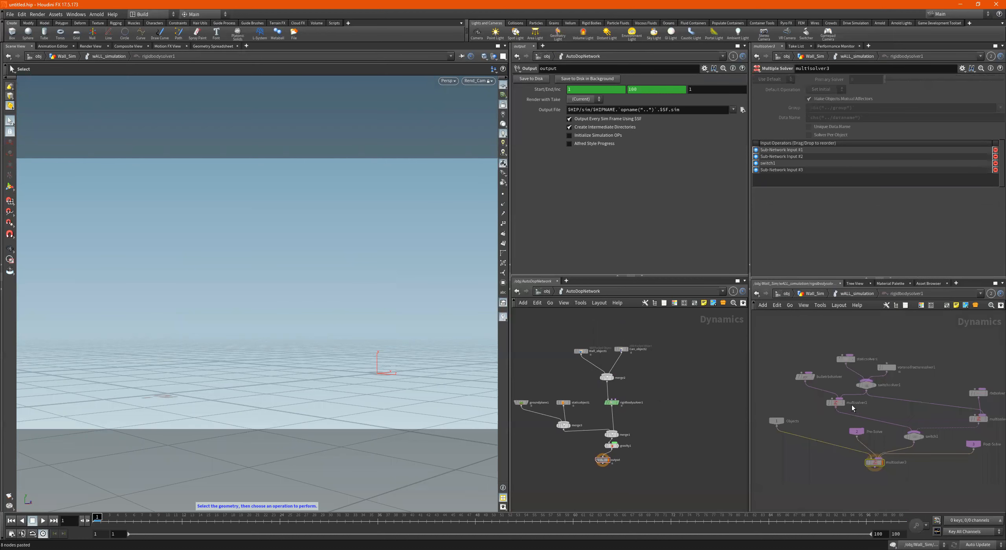
{"action": "left_click", "coordinate": [857, 294]}
- Add a Ground Plane and a Merge node in wALL_simulation, and wire the ground plane into the merge
{"action": "key", "text": "Tab"}
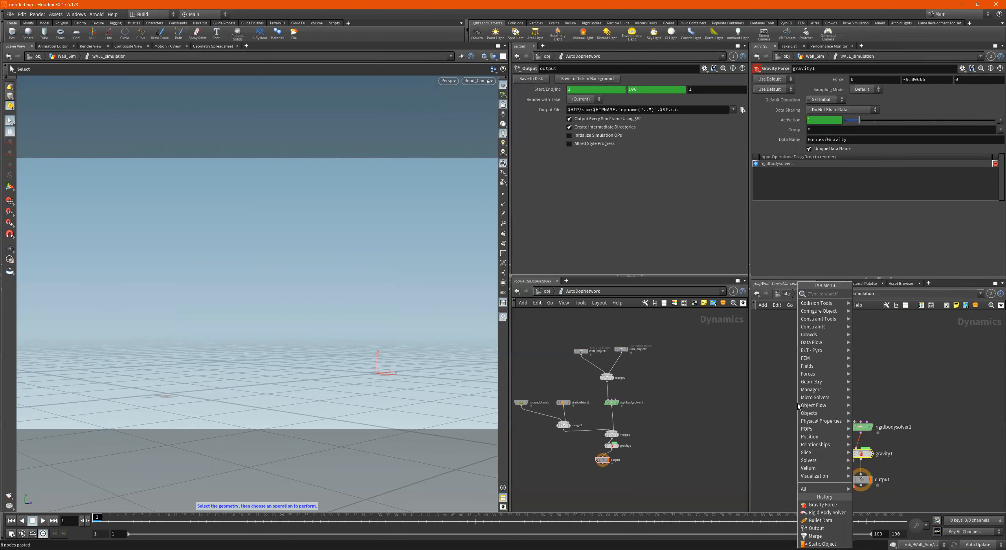
{"action": "type", "text": "ground"}
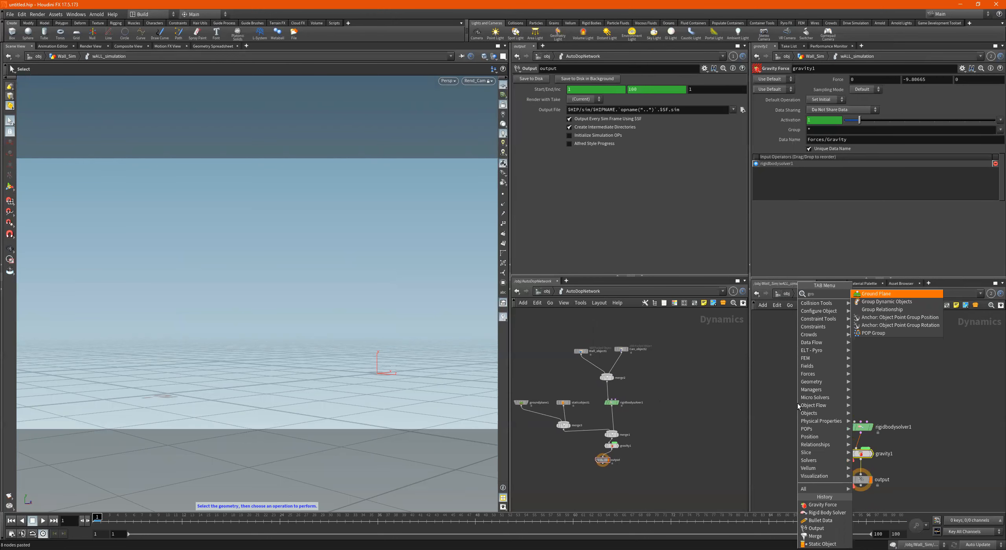
{"action": "left_click", "coordinate": [798, 406]}
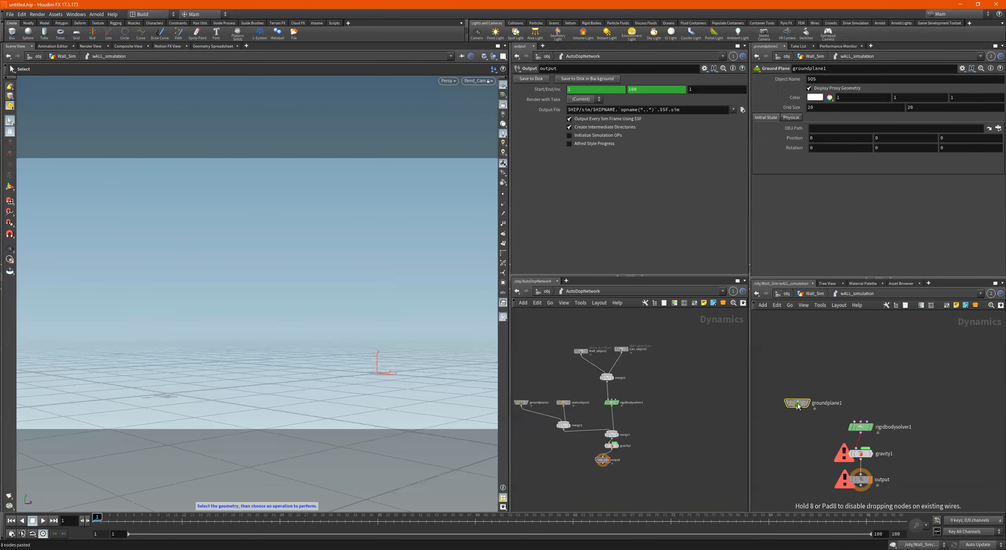
{"action": "key", "text": "Tab"}
{"action": "type", "text": "merge"}
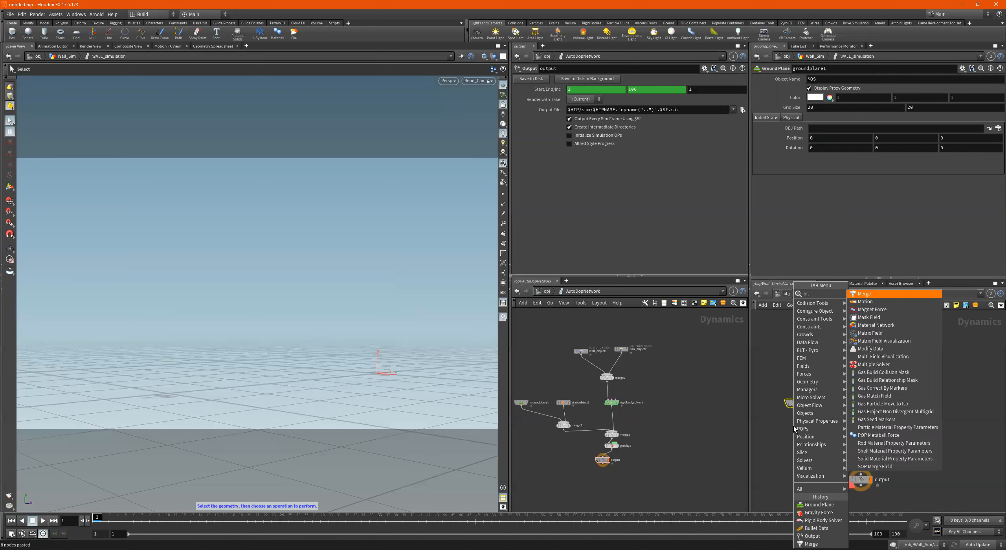
{"action": "key", "text": "Return"}
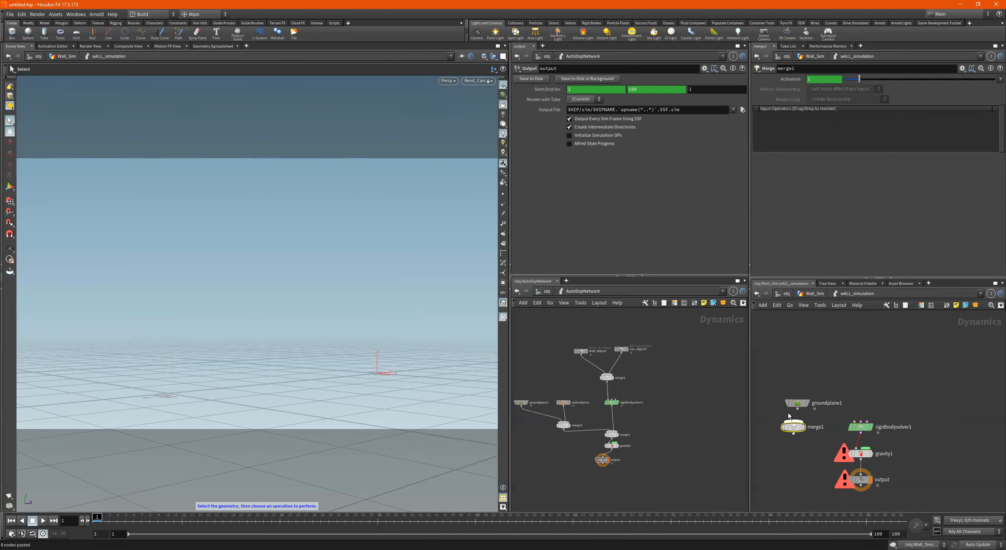
{"action": "scroll", "coordinate": [790, 407], "scroll_direction": "up", "scroll_amount": 3}
{"action": "left_click_drag", "start_coordinate": [771, 403], "coordinate": [793, 429]}
{"action": "left_click", "coordinate": [770, 396]}
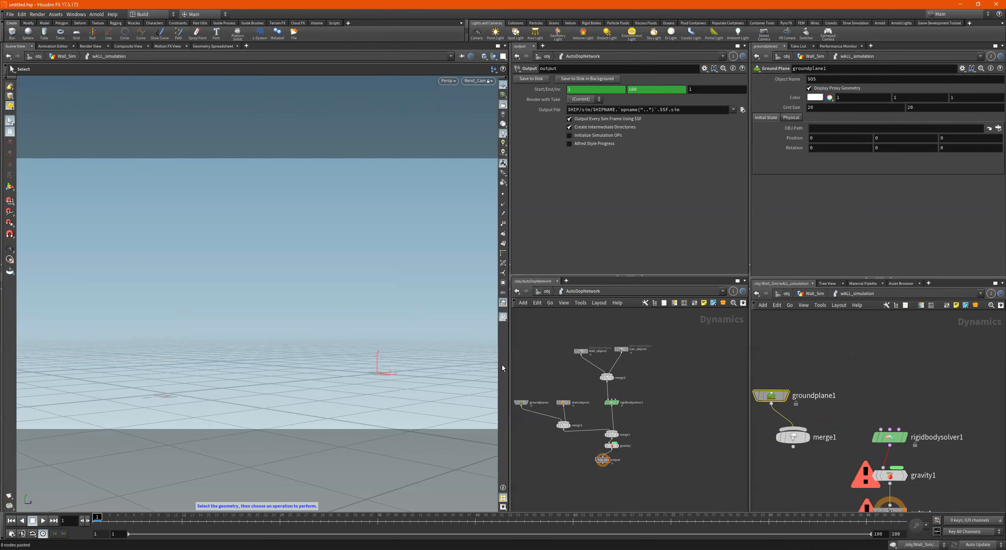
- Add a Static Object beside the ground plane and wire it into the same merge
{"action": "key", "text": "Tab"}
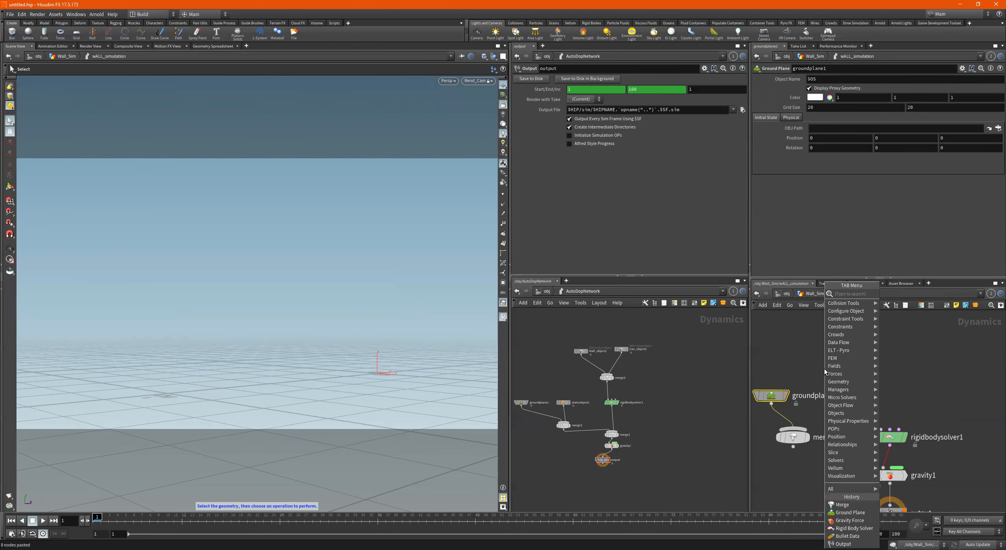
{"action": "type", "text": "static"}
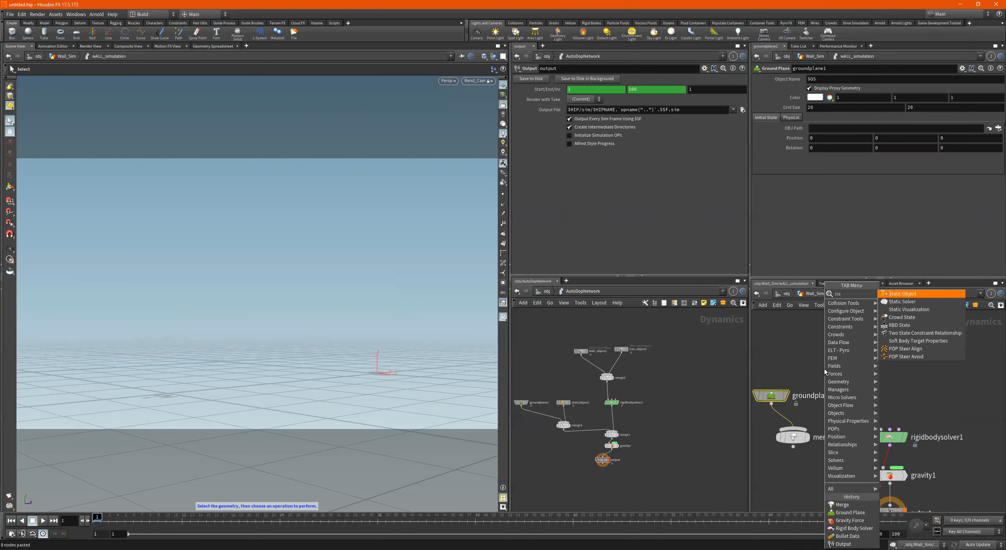
{"action": "key", "text": "Return"}
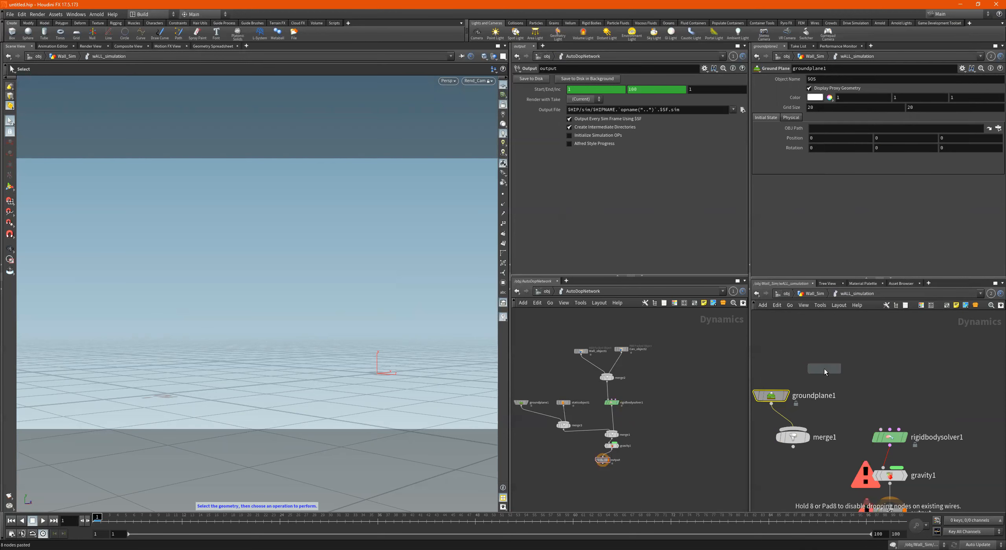
{"action": "left_click", "coordinate": [824, 369]}
{"action": "left_click_drag", "start_coordinate": [824, 376], "coordinate": [794, 434]}
{"action": "scroll", "coordinate": [891, 434], "scroll_direction": "down", "scroll_amount": 3}
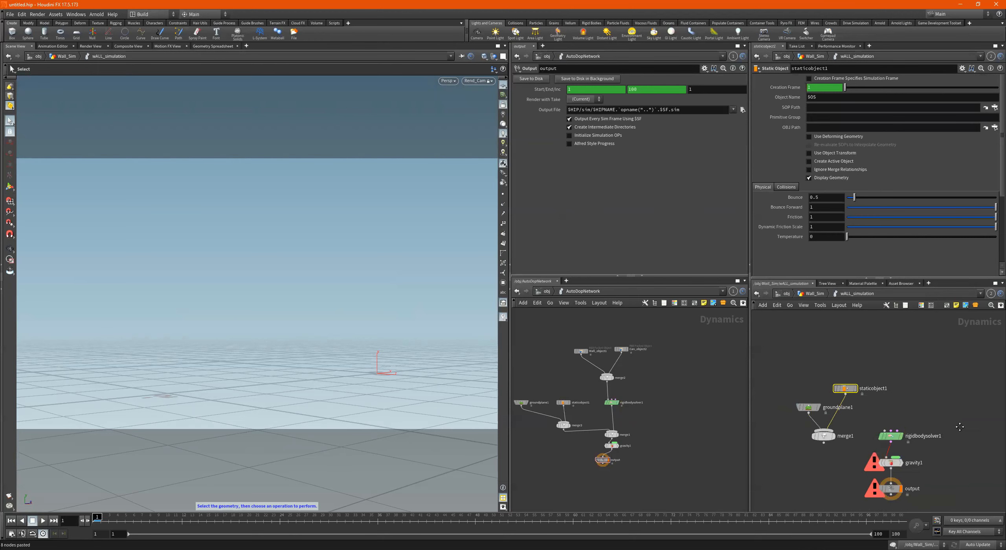
- Insert the merge between the rigid body solver and the gravity force, then remove the wire coming from the solver
{"action": "middle_click_drag", "start_coordinate": [956, 425], "coordinate": [938, 376]}
{"action": "left_click_drag", "start_coordinate": [937, 375], "coordinate": [855, 446]}
{"action": "left_click_drag", "start_coordinate": [870, 389], "coordinate": [890, 382]}
{"action": "left_click", "coordinate": [835, 401]}
{"action": "scroll", "coordinate": [856, 409], "scroll_direction": "up", "scroll_amount": 1}
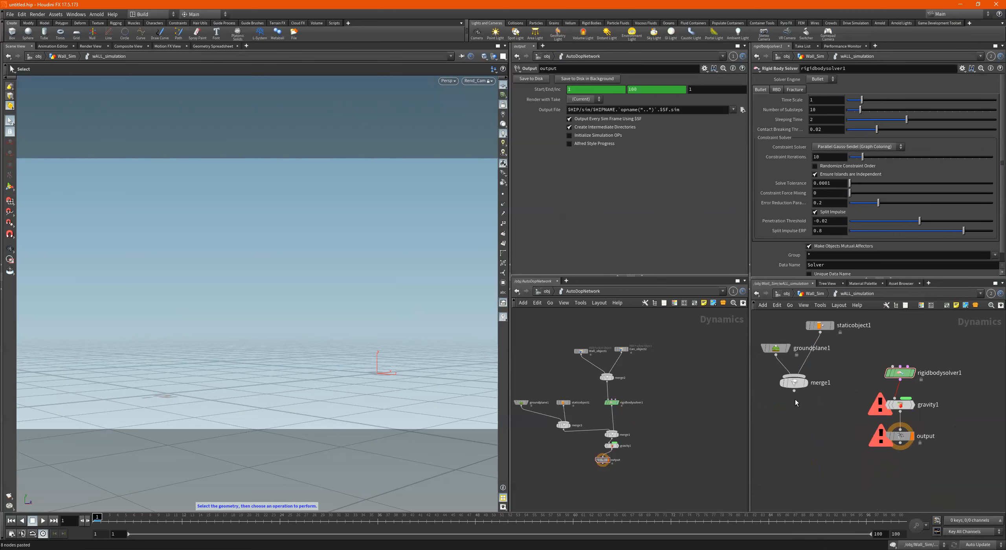
{"action": "left_click_drag", "start_coordinate": [795, 382], "coordinate": [904, 401]}
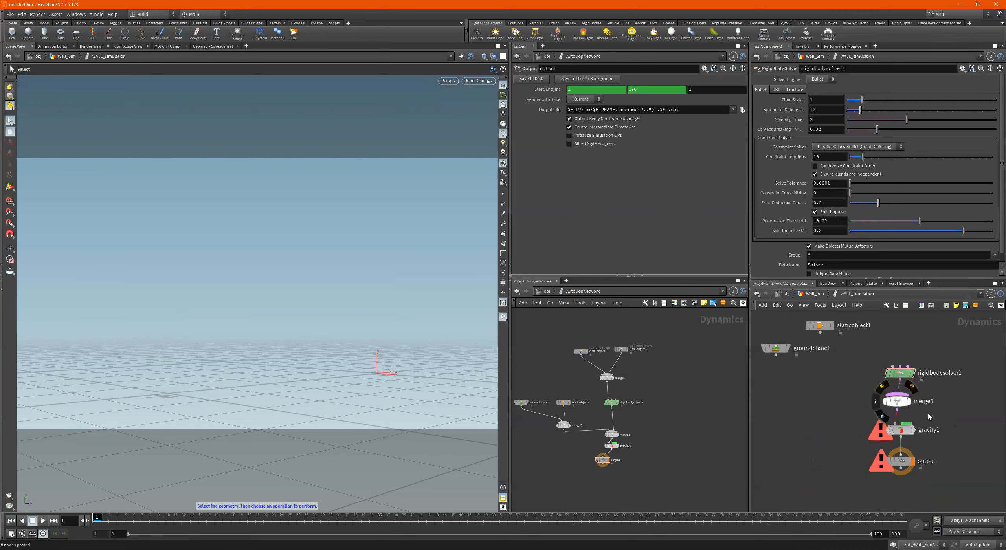
{"action": "scroll", "coordinate": [928, 412], "scroll_direction": "up", "scroll_amount": 1}
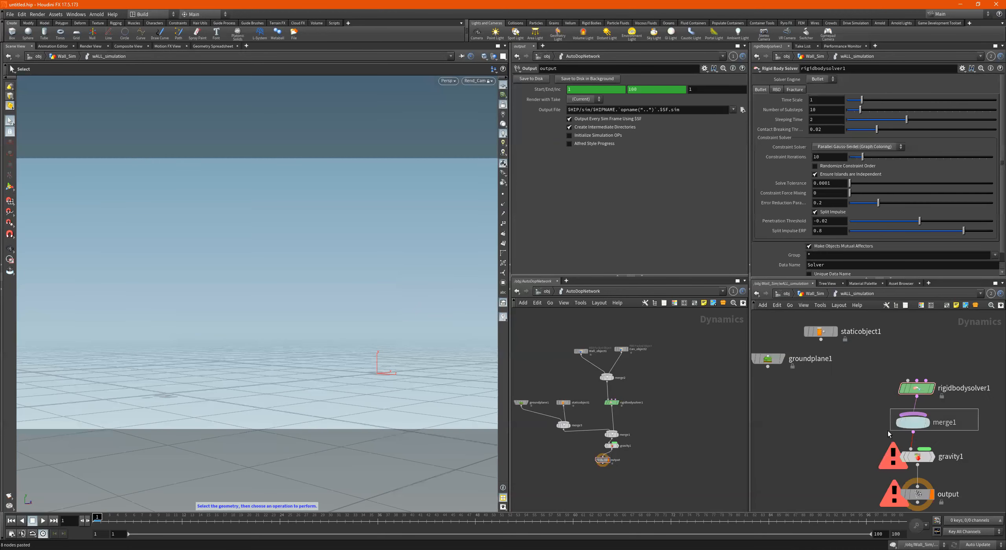
{"action": "left_click", "coordinate": [898, 424]}
{"action": "left_click_drag", "start_coordinate": [919, 390], "coordinate": [931, 371]}
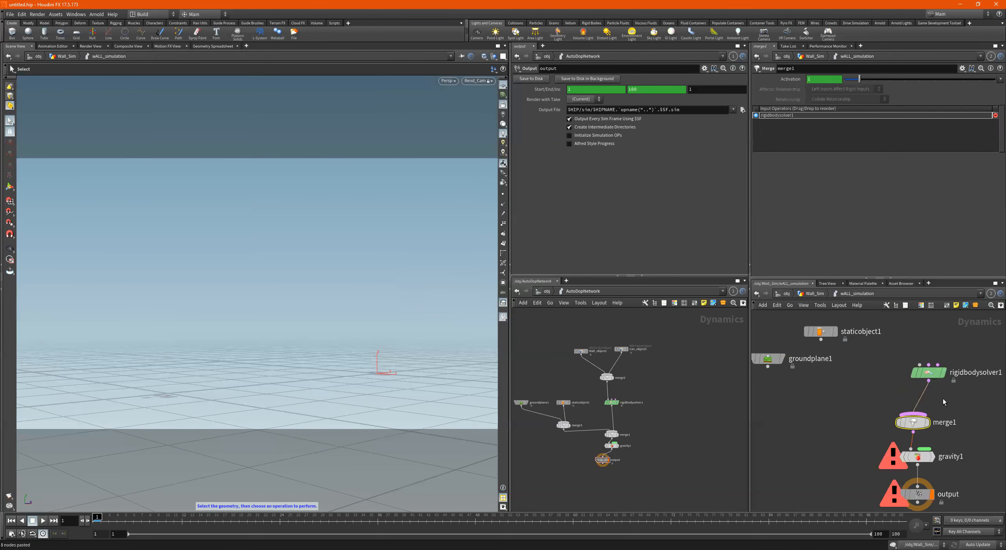
{"action": "key", "text": "Delete"}
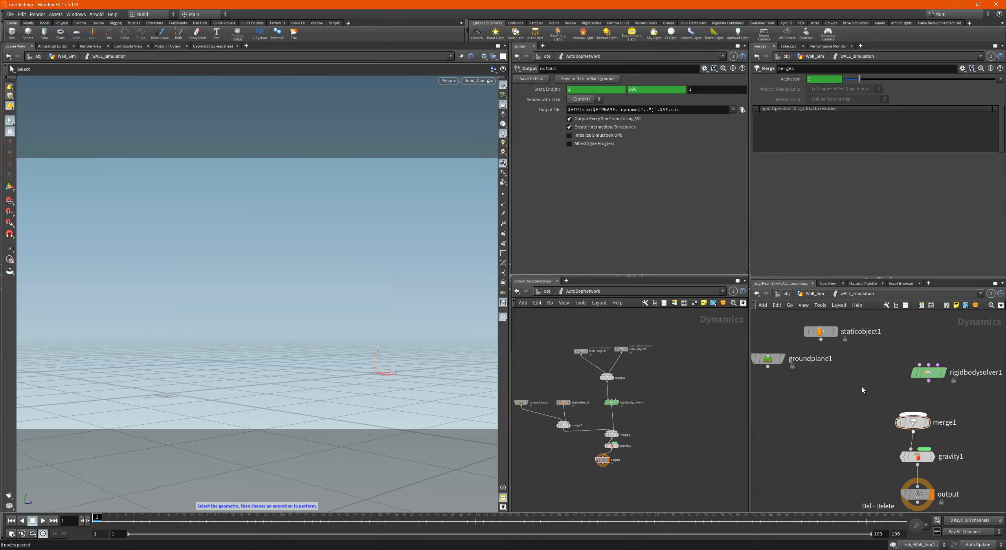
- Wire the ground plane, static object and rigid body solver into the merge above gravity, and space the nodes apart
{"action": "scroll", "coordinate": [864, 386], "scroll_direction": "down", "scroll_amount": 1}
{"action": "left_click_drag", "start_coordinate": [862, 328], "coordinate": [779, 379]}
{"action": "left_click", "coordinate": [784, 371]}
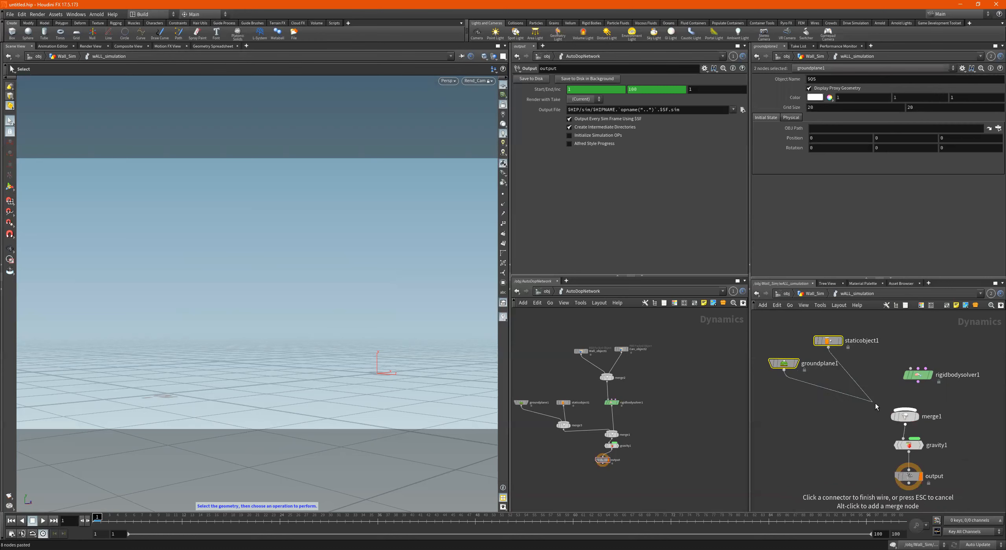
{"action": "left_click", "coordinate": [903, 404]}
{"action": "left_click", "coordinate": [918, 383]}
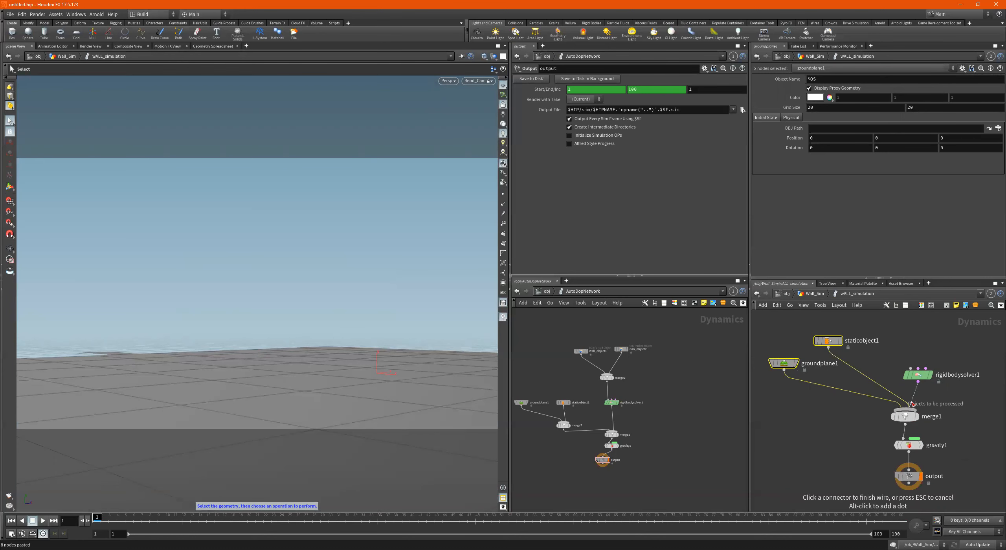
{"action": "left_click", "coordinate": [908, 408]}
{"action": "scroll", "coordinate": [928, 398], "scroll_direction": "down", "scroll_amount": 2}
{"action": "middle_click_drag", "start_coordinate": [943, 398], "coordinate": [947, 421]}
{"action": "left_click_drag", "start_coordinate": [921, 405], "coordinate": [913, 401]}
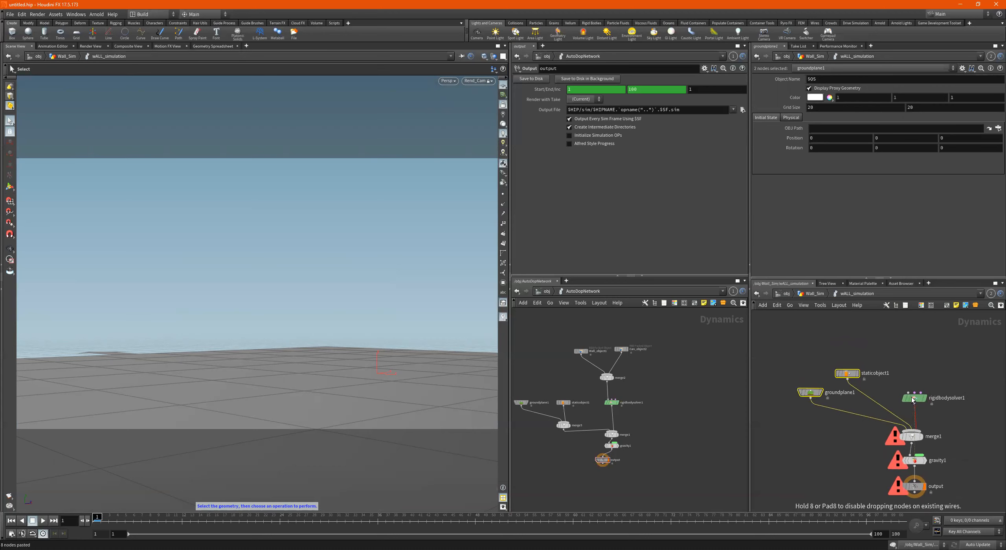
{"action": "left_click_drag", "start_coordinate": [842, 380], "coordinate": [801, 393]}
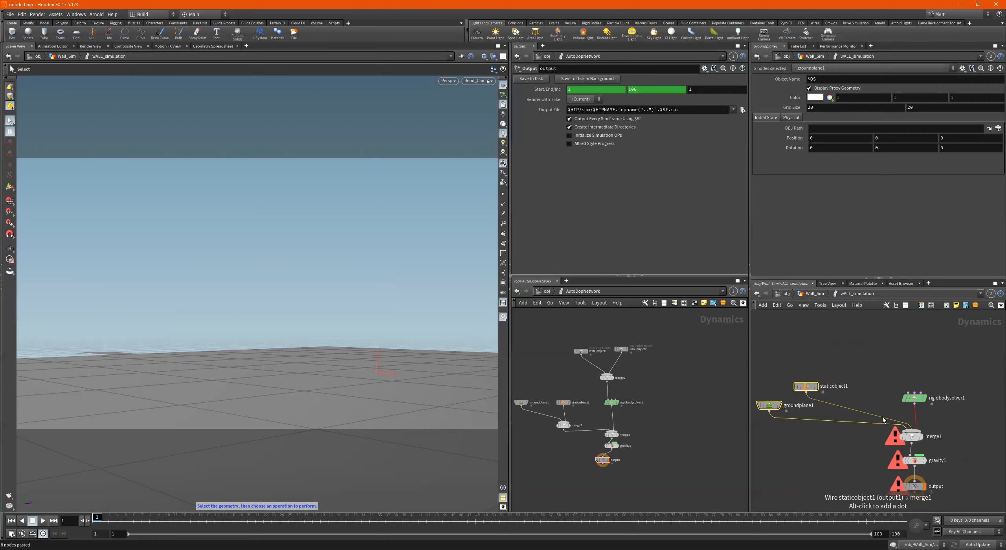
- Combine the ground plane and static object in a second merge, and feed it into merge1 ahead of the rigid body solver
{"action": "key", "text": "Tab"}
{"action": "mouse_move", "coordinate": [837, 444]}
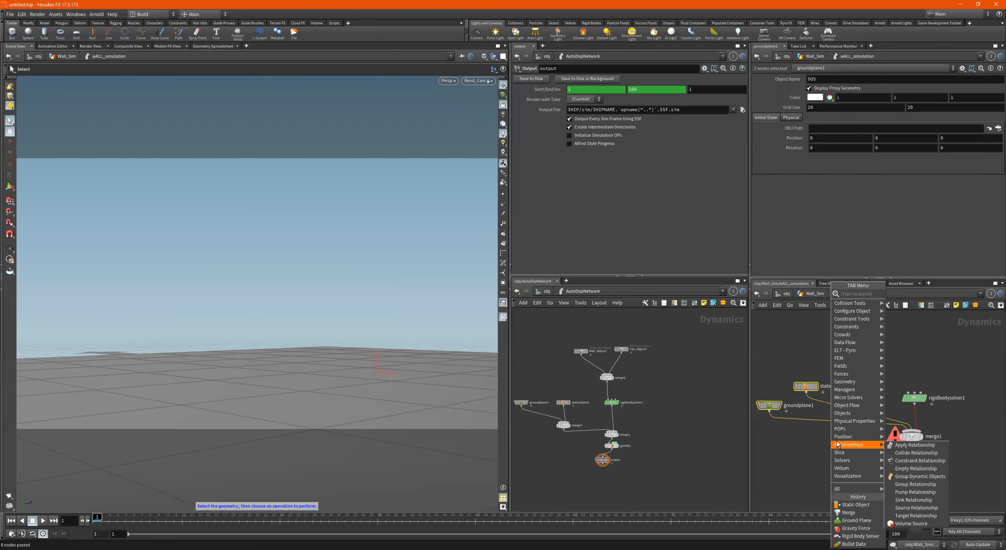
{"action": "type", "text": "merge"}
{"action": "key", "text": "Return"}
{"action": "left_click", "coordinate": [837, 444]}
{"action": "left_click_drag", "start_coordinate": [835, 344], "coordinate": [837, 435]}
{"action": "key", "text": "y"}
{"action": "left_click_drag", "start_coordinate": [874, 395], "coordinate": [911, 431]}
{"action": "left_click", "coordinate": [912, 436]}
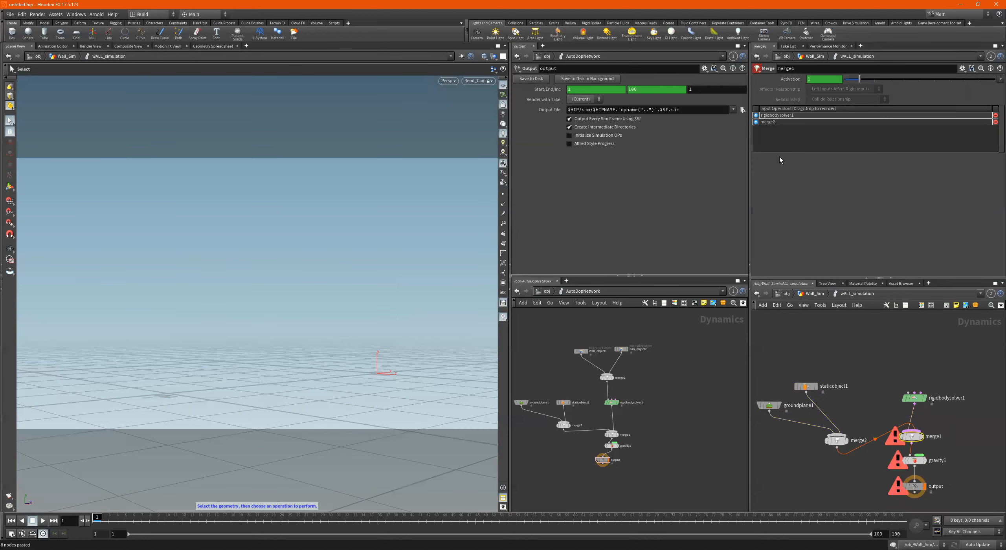
{"action": "left_click_drag", "start_coordinate": [756, 123], "coordinate": [756, 115]}
- Arrange the ground plane, static object and second merge as a tidy branch away from the rigid body solver
{"action": "left_click_drag", "start_coordinate": [836, 440], "coordinate": [839, 417]}
{"action": "left_click_drag", "start_coordinate": [840, 369], "coordinate": [752, 419]}
{"action": "scroll", "coordinate": [835, 426], "scroll_direction": "down", "scroll_amount": 3}
{"action": "middle_click_drag", "start_coordinate": [817, 448], "coordinate": [861, 444]}
{"action": "scroll", "coordinate": [859, 437], "scroll_direction": "up", "scroll_amount": 2}
{"action": "left_click", "coordinate": [859, 436]}
{"action": "left_click_drag", "start_coordinate": [872, 428], "coordinate": [822, 397]}
{"action": "left_click", "coordinate": [852, 399], "text": "shift"}
{"action": "left_click", "coordinate": [857, 422]}
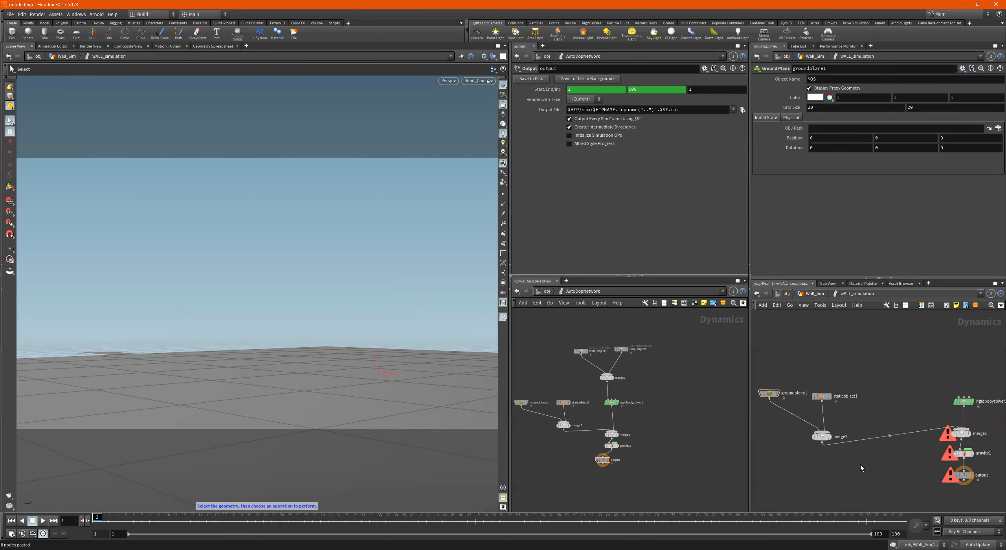
- Insert a Static Solver on the wire between merge2 and merge1, and lower the merge1, gravity and output chain
{"action": "key", "text": "Tab"}
{"action": "type", "text": "ds"}
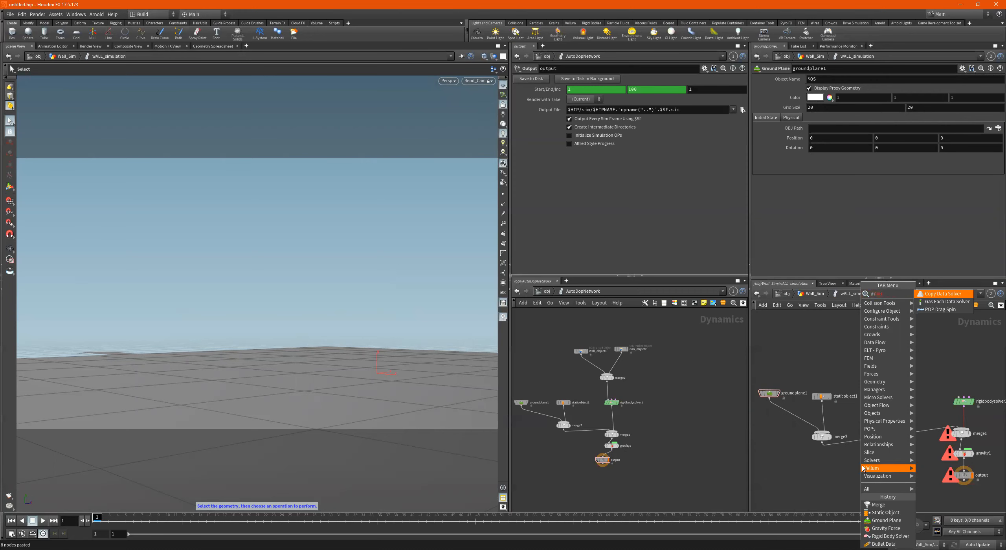
{"action": "key", "text": "BackSpace"}
{"action": "key", "text": "BackSpace"}
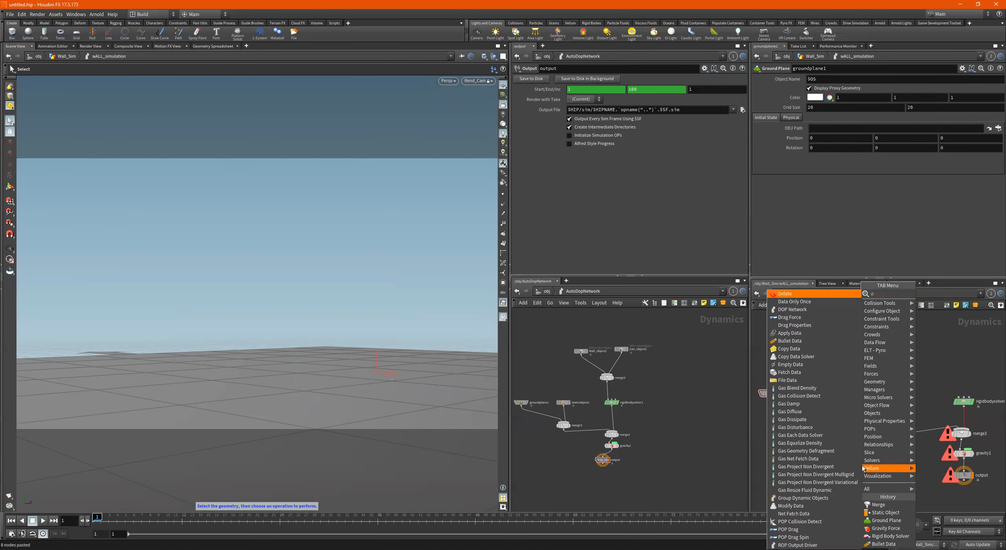
{"action": "type", "text": "stat"}
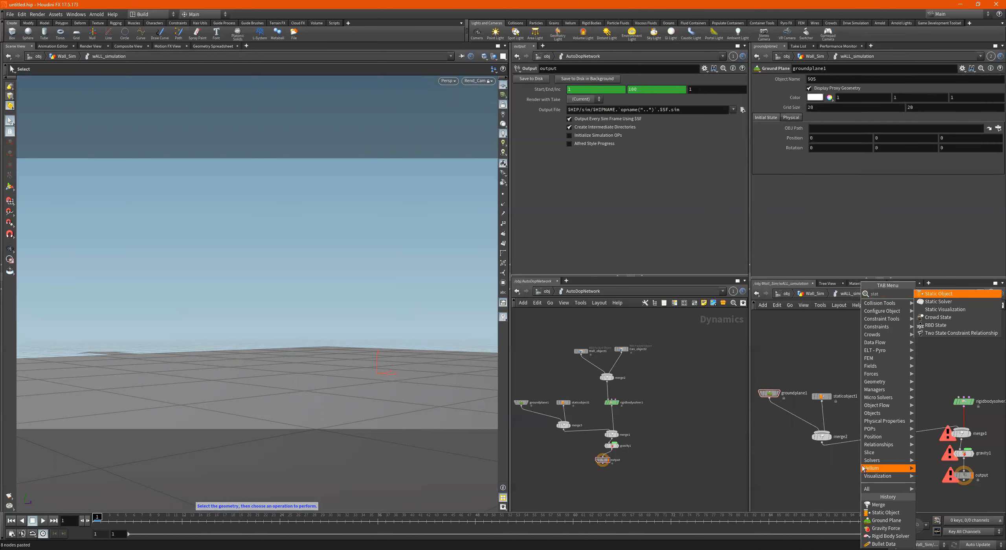
{"action": "key", "text": "Down"}
{"action": "key", "text": "Return"}
{"action": "left_click", "coordinate": [862, 466]}
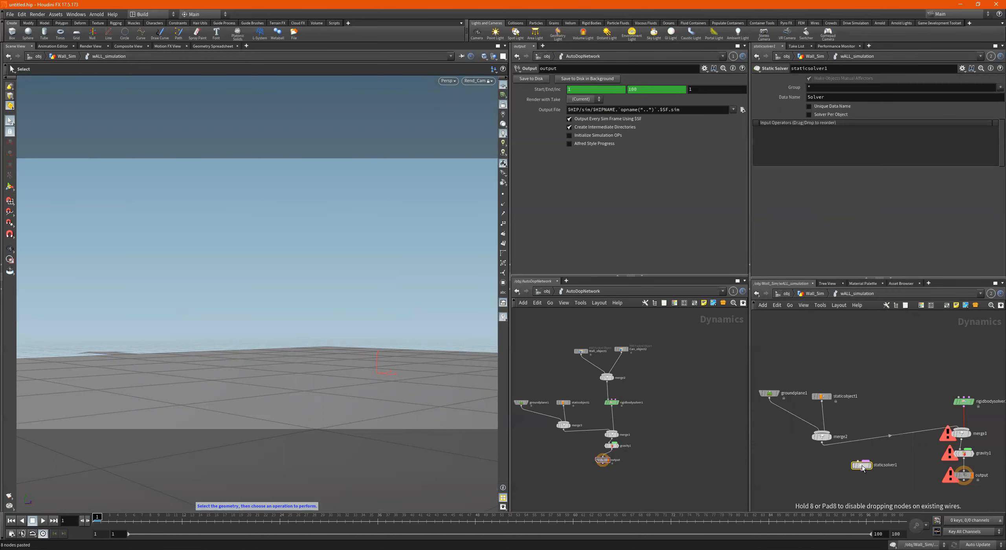
{"action": "scroll", "coordinate": [846, 461], "scroll_direction": "up", "scroll_amount": 2}
{"action": "left_click_drag", "start_coordinate": [874, 468], "coordinate": [869, 456]}
{"action": "scroll", "coordinate": [870, 457], "scroll_direction": "down", "scroll_amount": 2}
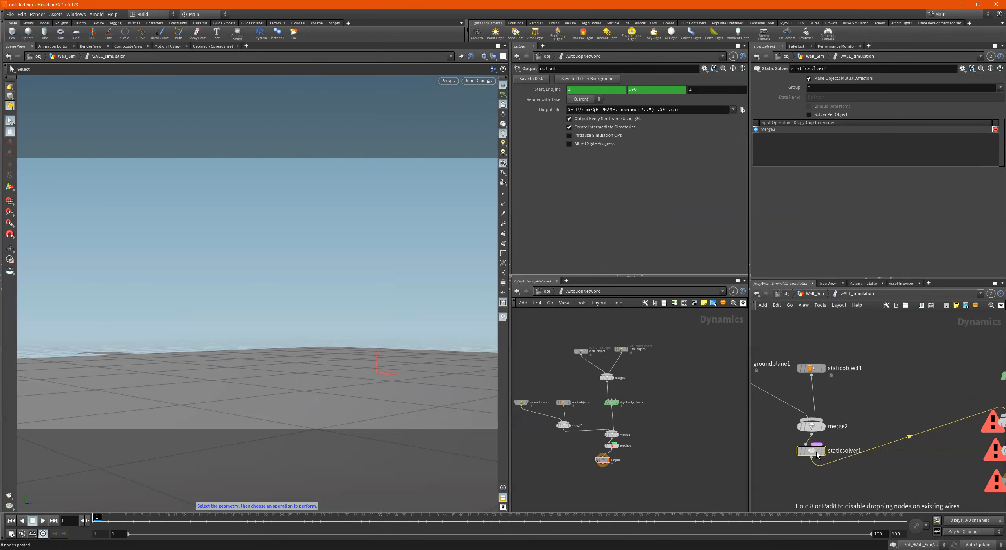
{"action": "scroll", "coordinate": [886, 444], "scroll_direction": "down", "scroll_amount": 1}
{"action": "mouse_move", "coordinate": [967, 471]}
{"action": "left_mouse_down"}
{"action": "mouse_move", "coordinate": [958, 428]}
{"action": "mouse_move", "coordinate": [960, 476]}
{"action": "left_mouse_up"}
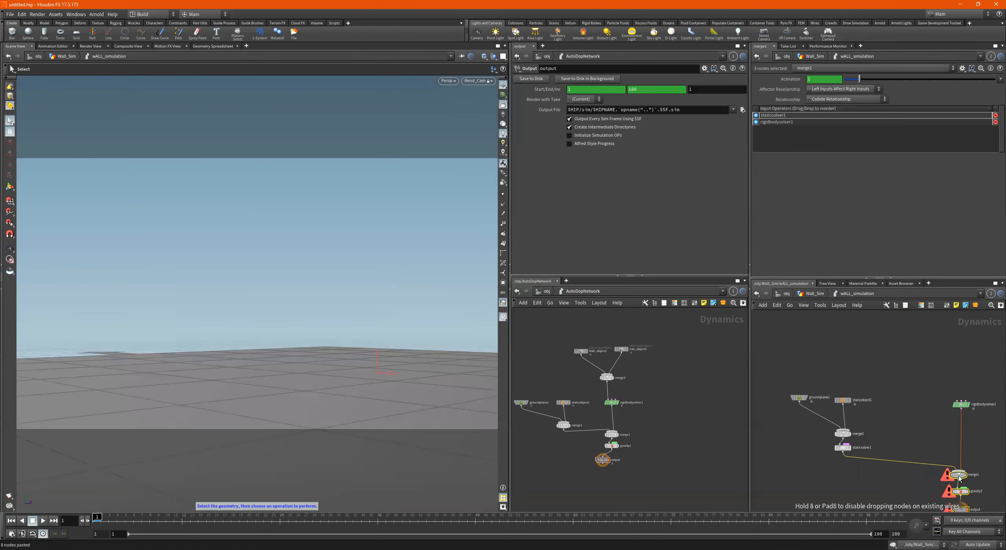
- Examine the static solver branch and compare it with the rigid body solver's settings and connections
{"action": "middle_click_drag", "start_coordinate": [830, 452], "coordinate": [834, 420]}
{"action": "scroll", "coordinate": [800, 417], "scroll_direction": "up", "scroll_amount": 2}
{"action": "left_click", "coordinate": [816, 410]}
{"action": "scroll", "coordinate": [835, 422], "scroll_direction": "up", "scroll_amount": 3}
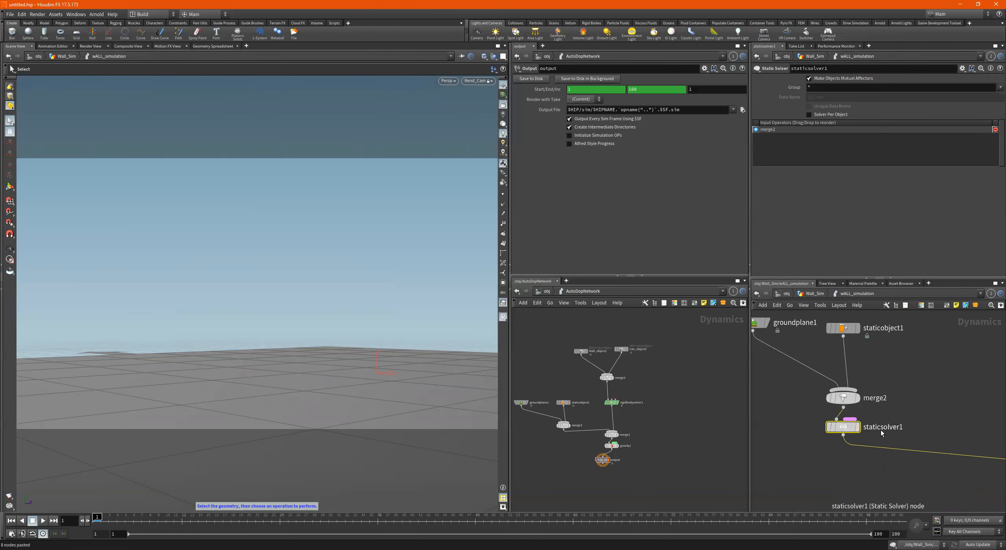
{"action": "scroll", "coordinate": [862, 444], "scroll_direction": "down", "scroll_amount": 3}
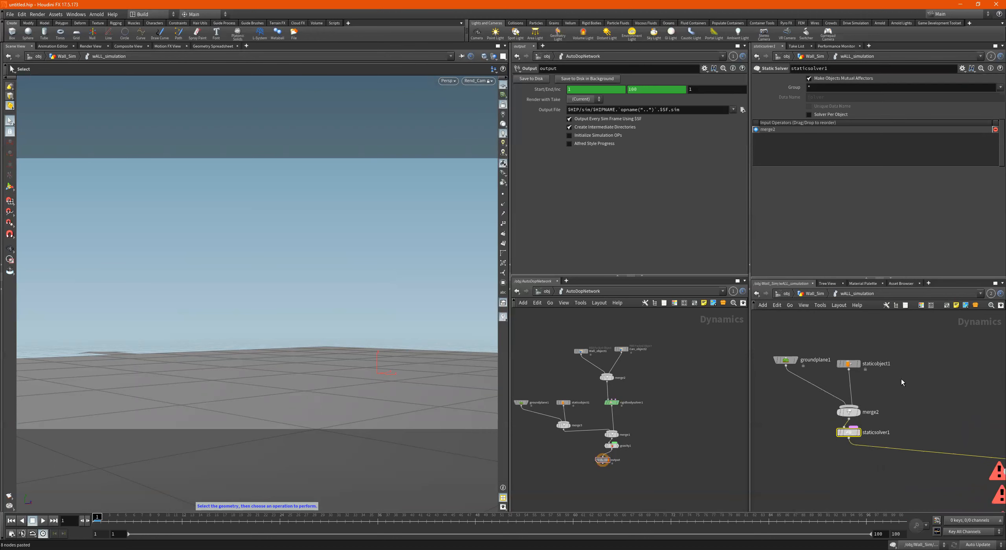
{"action": "middle_click_drag", "start_coordinate": [901, 379], "coordinate": [796, 405]}
{"action": "left_click", "coordinate": [887, 414]}
{"action": "mouse_move", "coordinate": [870, 420]}
{"action": "middle_mouse_down"}
{"action": "mouse_move", "coordinate": [848, 381]}
{"action": "mouse_move", "coordinate": [881, 407]}
{"action": "middle_mouse_up"}
{"action": "middle_click_drag", "start_coordinate": [830, 445], "coordinate": [899, 388]}
{"action": "scroll", "coordinate": [808, 452], "scroll_direction": "up", "scroll_amount": 2}
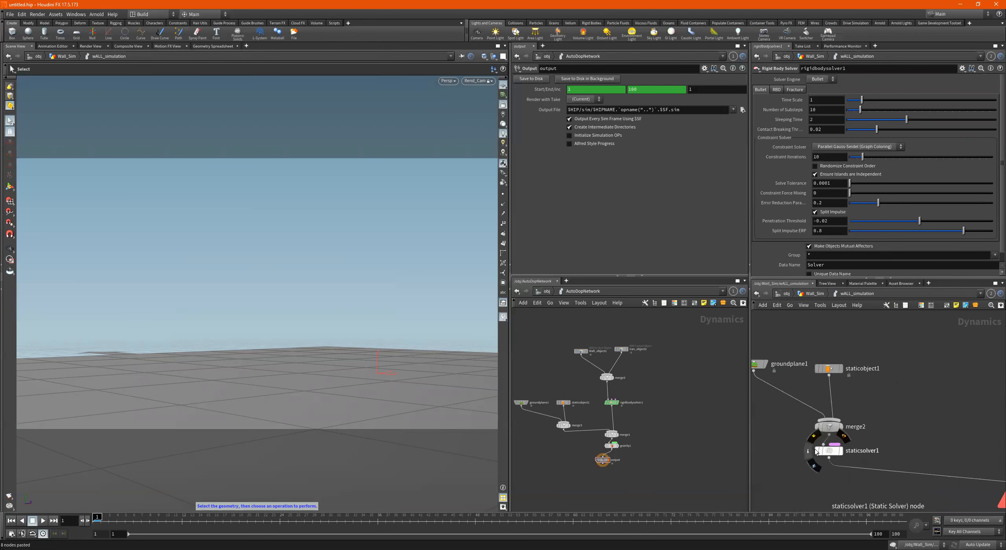
- Add an RBD Packed Object in the empty area above the rigid body solver
{"action": "middle_click_drag", "start_coordinate": [950, 343], "coordinate": [870, 412]}
{"action": "scroll", "coordinate": [870, 398], "scroll_direction": "down", "scroll_amount": 2}
{"action": "middle_click_drag", "start_coordinate": [860, 363], "coordinate": [860, 384]}
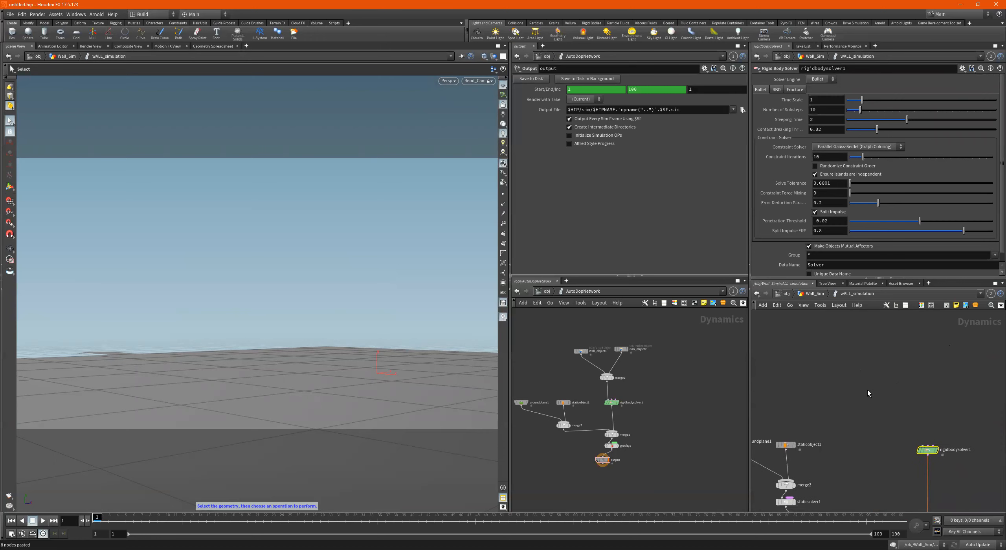
{"action": "key", "text": "Tab"}
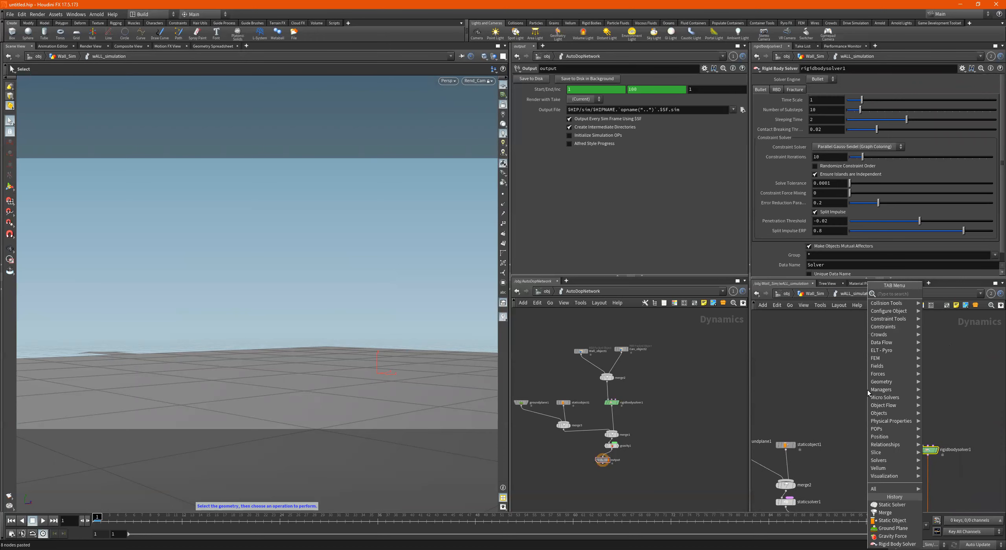
{"action": "type", "text": "rbdp"}
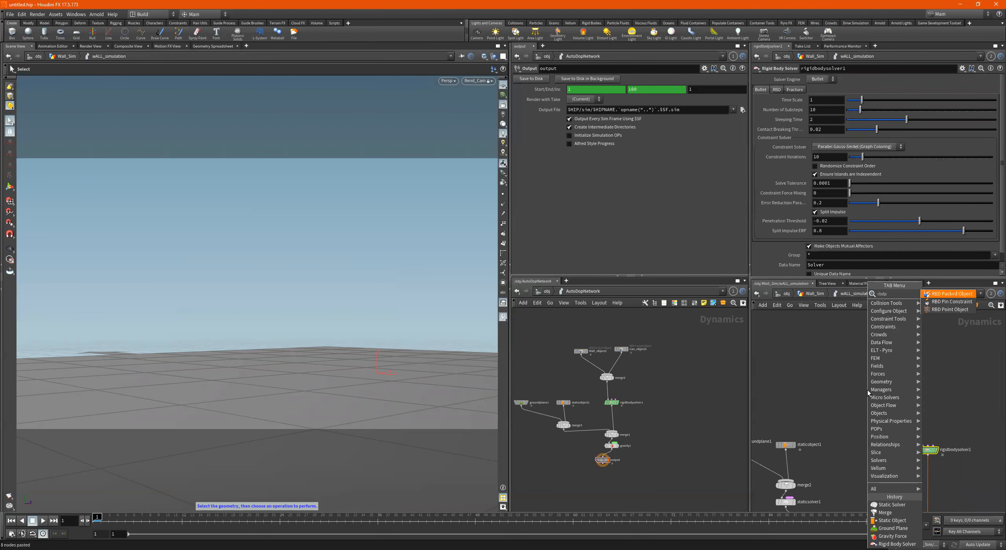
{"action": "key", "text": "Return"}
{"action": "left_click", "coordinate": [868, 390]}
- Place the RBD Packed Object above the rigid body solver and rename it rbdpackedobject_Wall
{"action": "scroll", "coordinate": [866, 427], "scroll_direction": "up", "scroll_amount": 2}
{"action": "double_click", "coordinate": [889, 368]}
{"action": "left_click", "coordinate": [914, 370]}
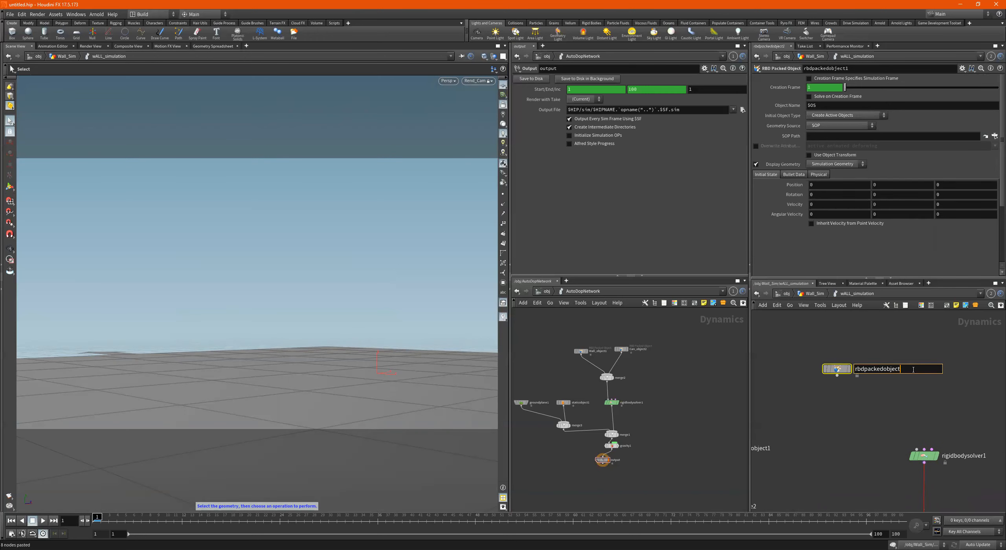
{"action": "type", "text": "_Wall"}
{"action": "key", "text": "Return"}
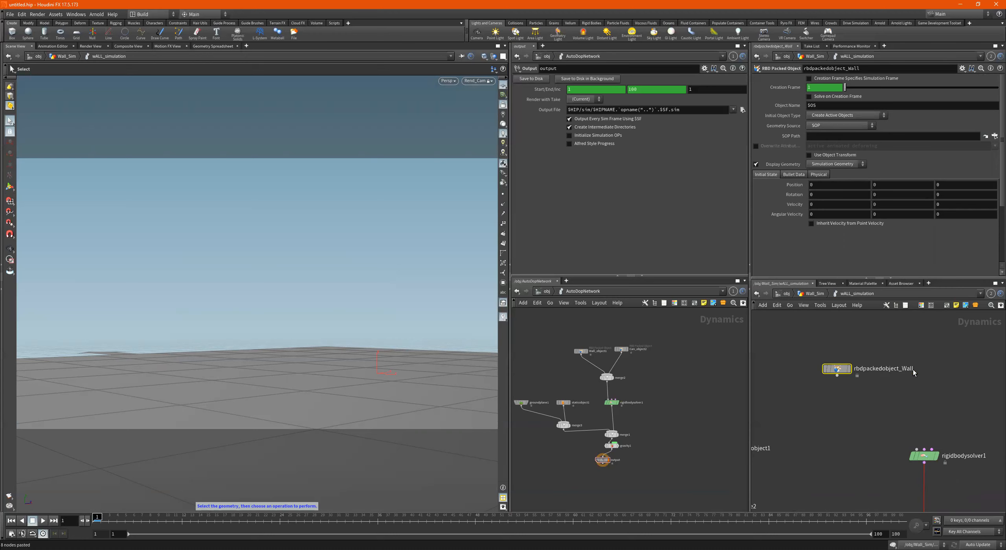
- Shorten the RBD Packed Object's name to Wall
{"action": "double_click", "coordinate": [904, 369]}
{"action": "key", "text": "BackSpace"}
{"action": "key", "text": "BackSpace"}
{"action": "key", "text": "BackSpace"}
{"action": "key", "text": "BackSpace"}
{"action": "key", "text": "BackSpace"}
{"action": "key", "text": "BackSpace"}
{"action": "key", "text": "BackSpace"}
{"action": "key", "text": "BackSpace"}
{"action": "key", "text": "BackSpace"}
{"action": "key", "text": "BackSpace"}
{"action": "key", "text": "BackSpace"}
{"action": "key", "text": "BackSpace"}
{"action": "key", "text": "BackSpace"}
{"action": "key", "text": "BackSpace"}
{"action": "key", "text": "BackSpace"}
{"action": "key", "text": "BackSpace"}
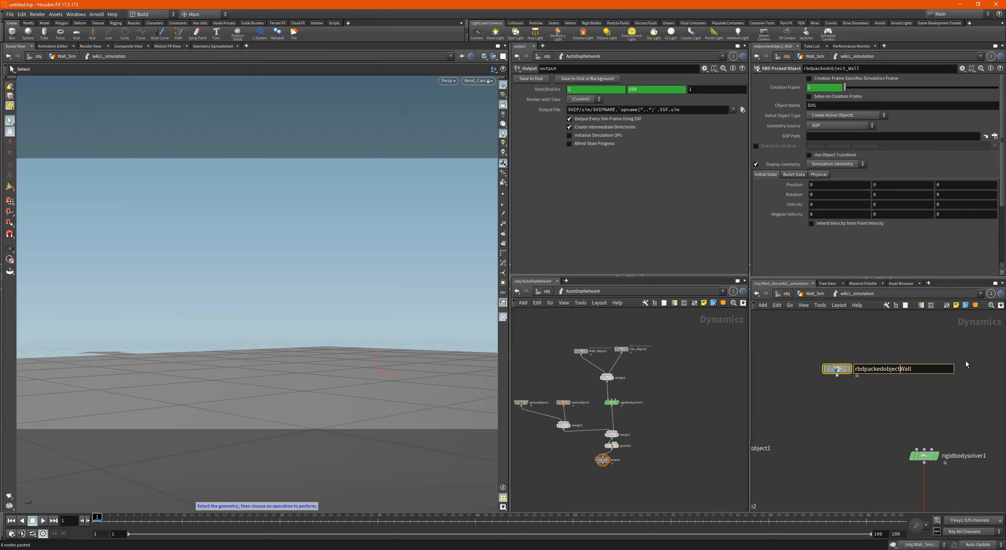
{"action": "key", "text": "Return"}
- Duplicate the Wall packed object beside the original and name the copy can
{"action": "mouse_move", "coordinate": [835, 367]}
{"action": "left_click_drag", "start_coordinate": [840, 371], "coordinate": [912, 369], "text": "alt"}
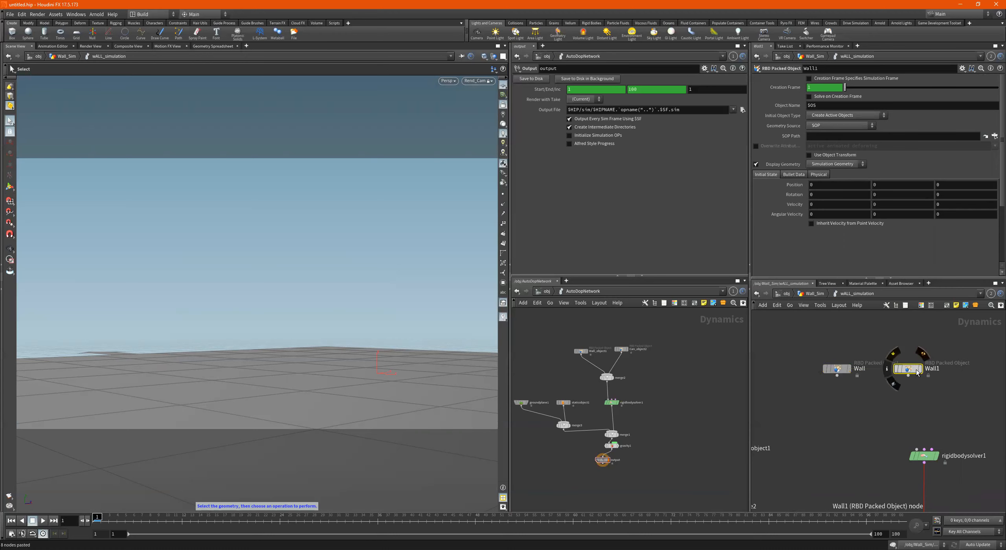
{"action": "double_click", "coordinate": [937, 370]}
{"action": "mouse_move", "coordinate": [911, 368]}
{"action": "type", "text": "can"}
{"action": "key", "text": "Return"}
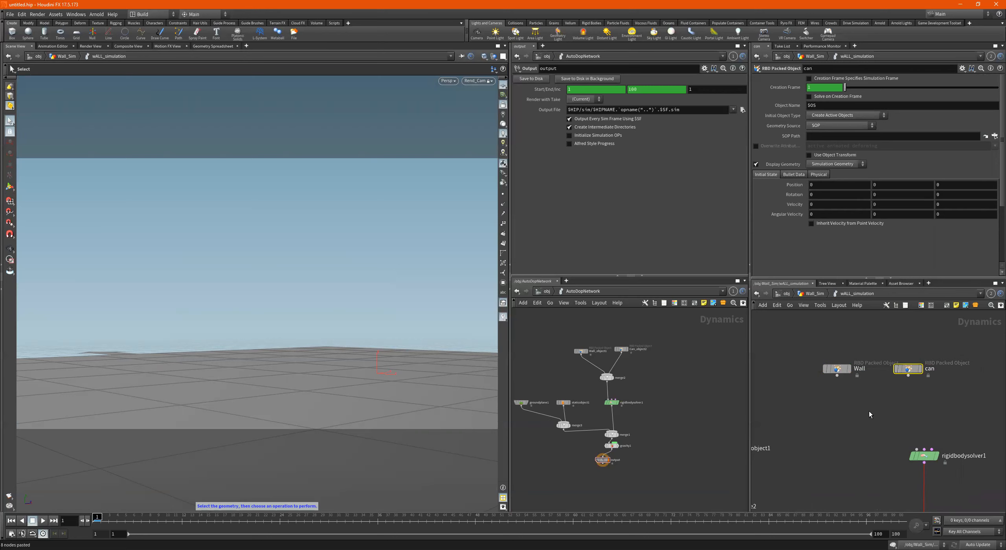
- Add a Merge below Wall and can, wire both into it, and connect it to the rigid body solver's first input
{"action": "key", "text": "Tab"}
{"action": "type", "text": "merge"}
{"action": "key", "text": "Return"}
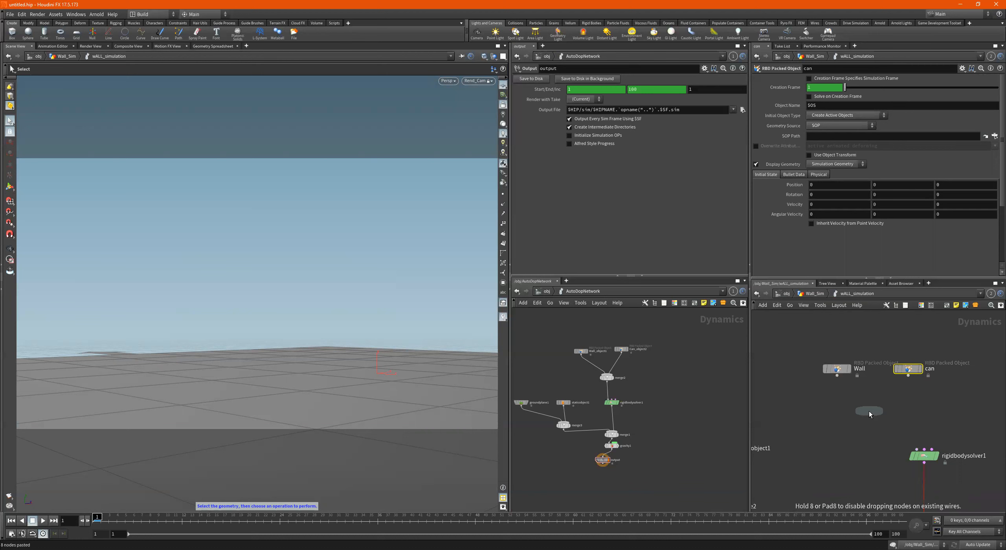
{"action": "left_click", "coordinate": [869, 411]}
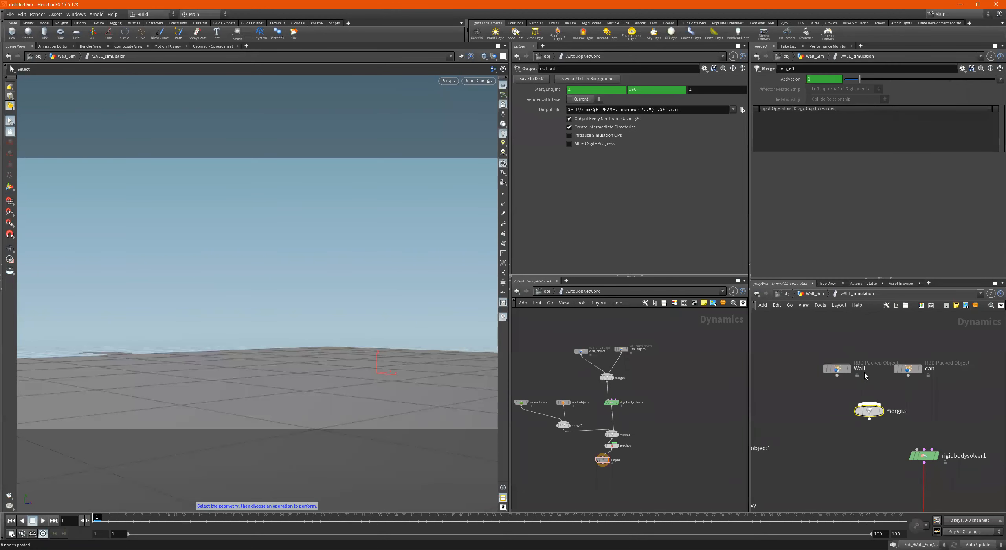
{"action": "left_click_drag", "start_coordinate": [813, 352], "coordinate": [970, 391]}
{"action": "left_click", "coordinate": [838, 376]}
{"action": "left_click", "coordinate": [883, 410]}
{"action": "left_click", "coordinate": [870, 419]}
{"action": "left_click", "coordinate": [897, 433]}
{"action": "scroll", "coordinate": [651, 397], "scroll_direction": "up", "scroll_amount": 5}
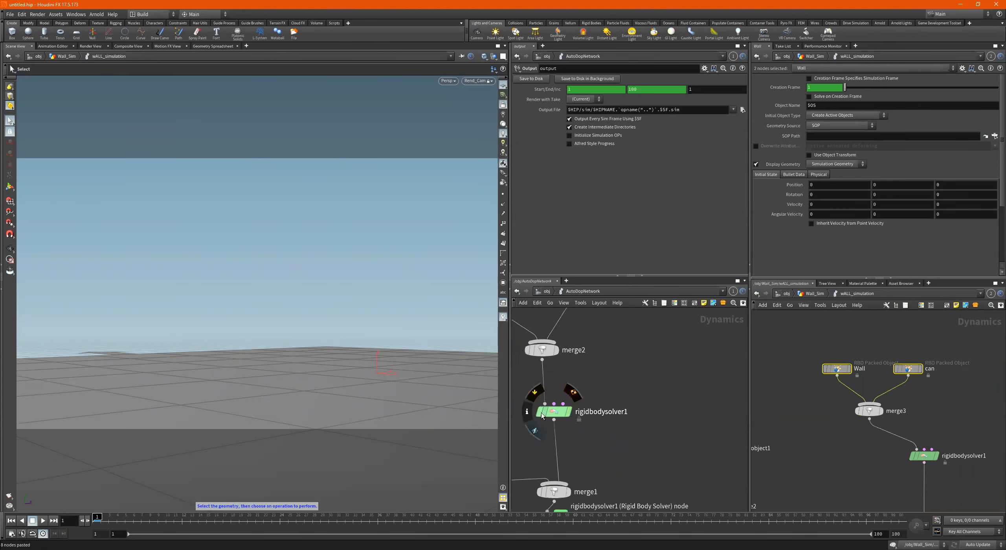
{"action": "scroll", "coordinate": [615, 405], "scroll_direction": "down", "scroll_amount": 5}
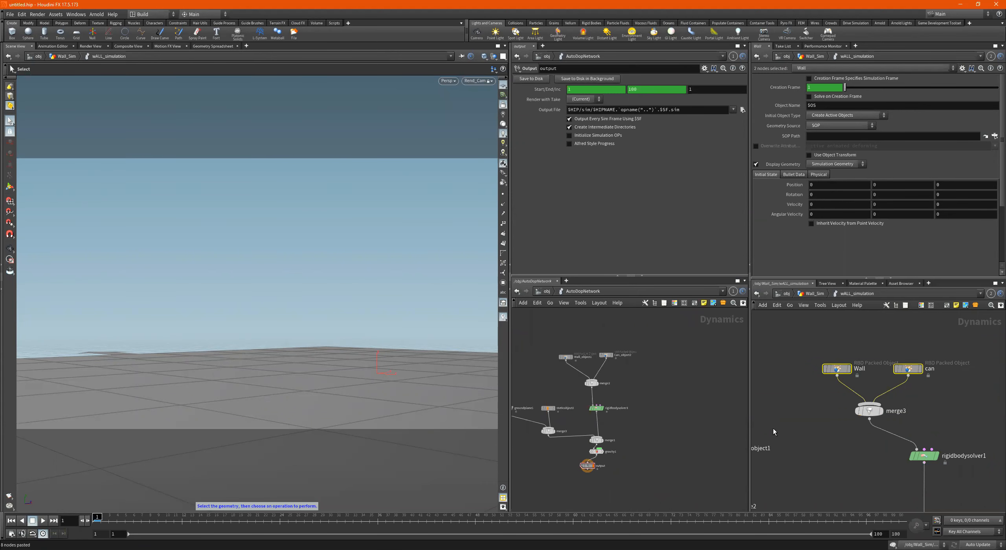
- Select the Wall packed object and show the Wall_Sim geometry network in the reference pane beside the wALL_simulation network
{"action": "middle_click_drag", "start_coordinate": [880, 414], "coordinate": [869, 409]}
{"action": "left_click_drag", "start_coordinate": [854, 340], "coordinate": [800, 380]}
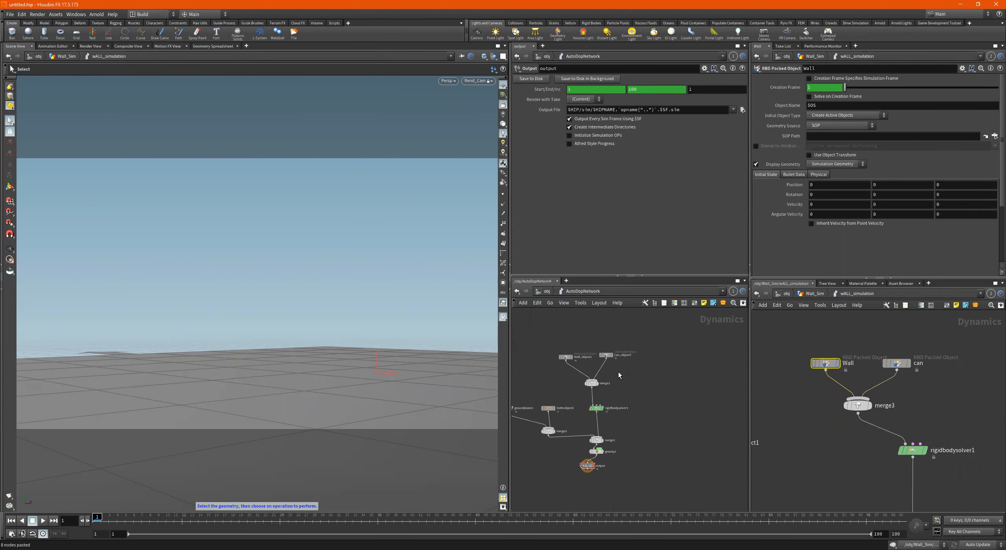
{"action": "scroll", "coordinate": [610, 357], "scroll_direction": "down", "scroll_amount": 3}
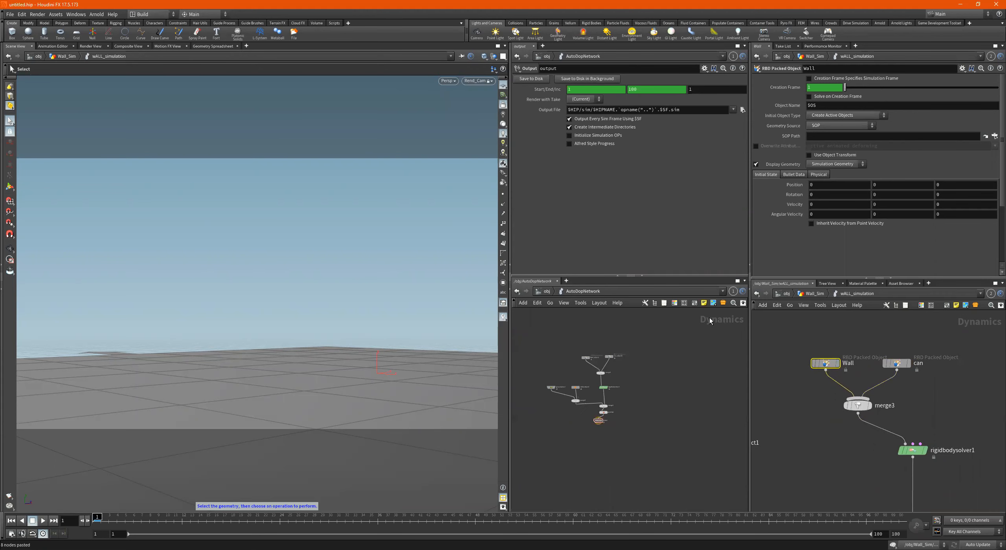
{"action": "left_click", "coordinate": [547, 292]}
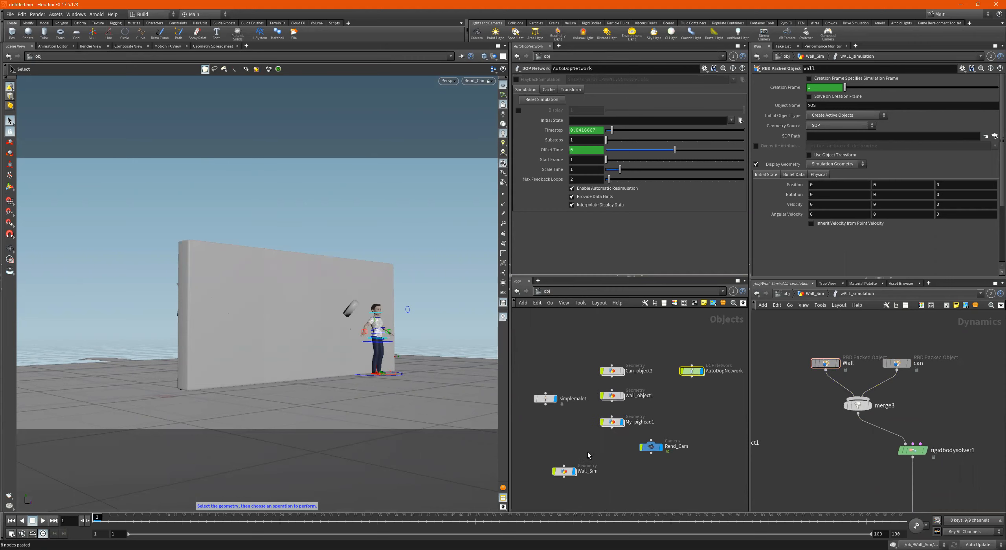
{"action": "double_click", "coordinate": [565, 471]}
{"action": "scroll", "coordinate": [602, 445], "scroll_direction": "down", "scroll_amount": 2}
{"action": "scroll", "coordinate": [576, 484], "scroll_direction": "up", "scroll_amount": 3}
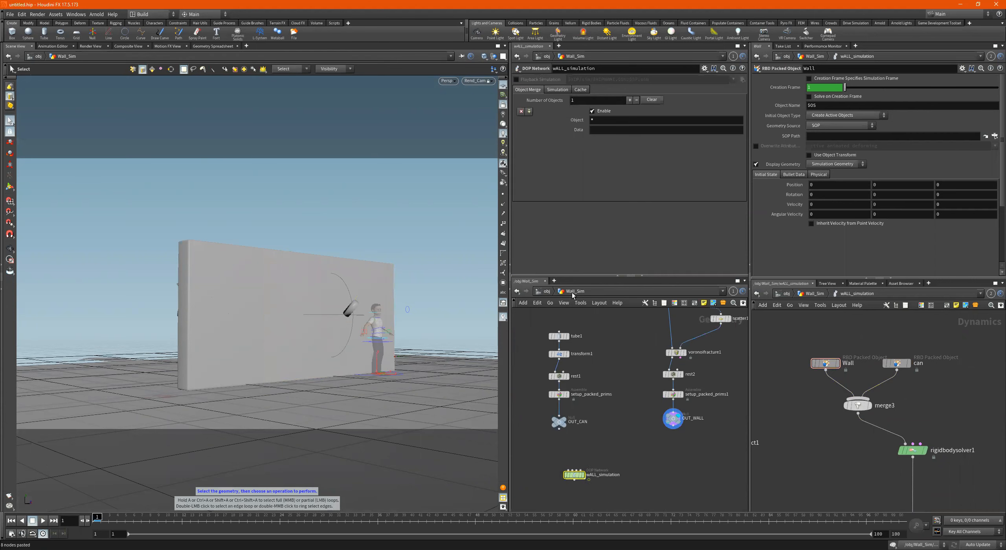
{"action": "left_click", "coordinate": [822, 295]}
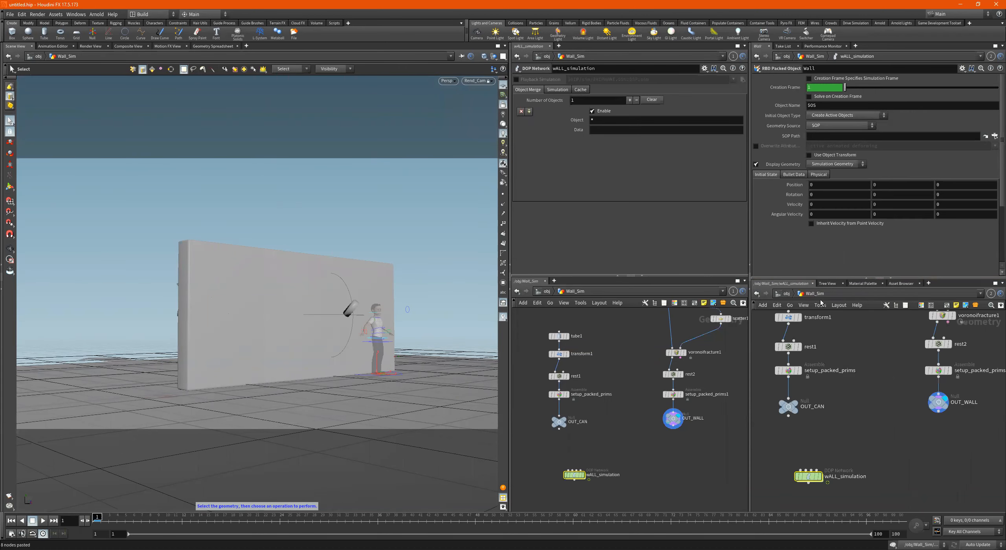
{"action": "double_click", "coordinate": [809, 477]}
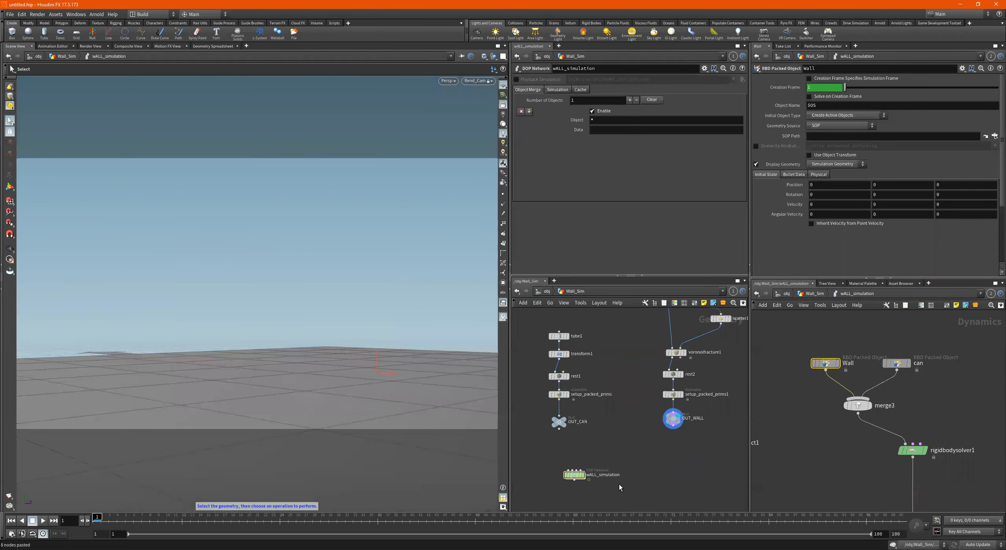
- Set the Wall packed object's SOP Path to the OUT_WALL null from the Wall_Sim network
{"action": "scroll", "coordinate": [617, 417], "scroll_direction": "down", "scroll_amount": 4}
{"action": "scroll", "coordinate": [856, 332], "scroll_direction": "up", "scroll_amount": 3}
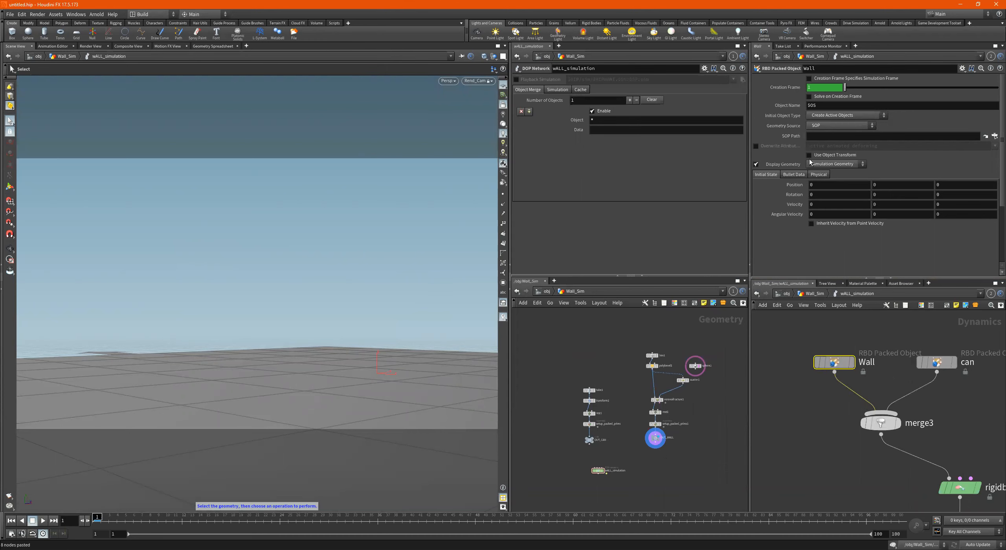
{"action": "scroll", "coordinate": [613, 434], "scroll_direction": "up", "scroll_amount": 3}
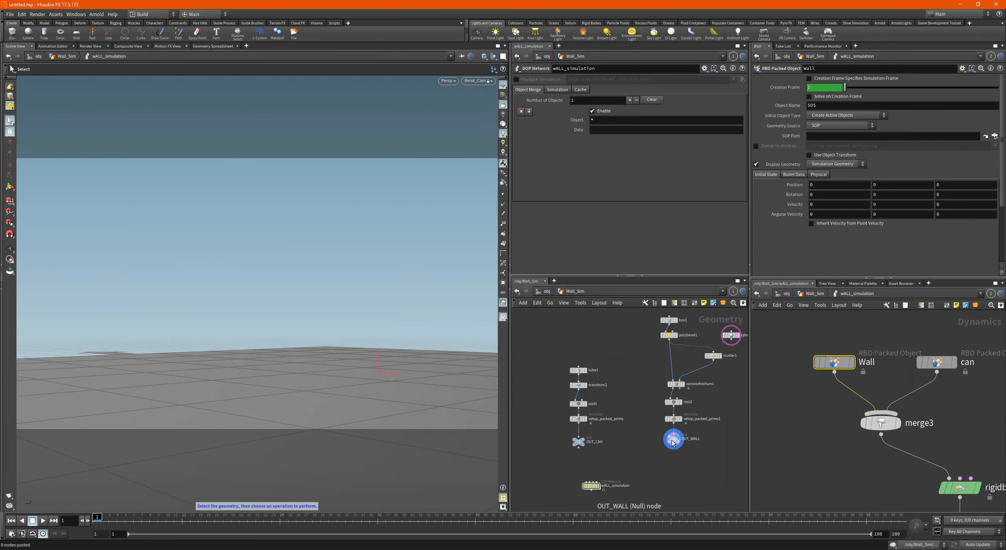
{"action": "left_click_drag", "start_coordinate": [755, 280], "coordinate": [837, 138]}
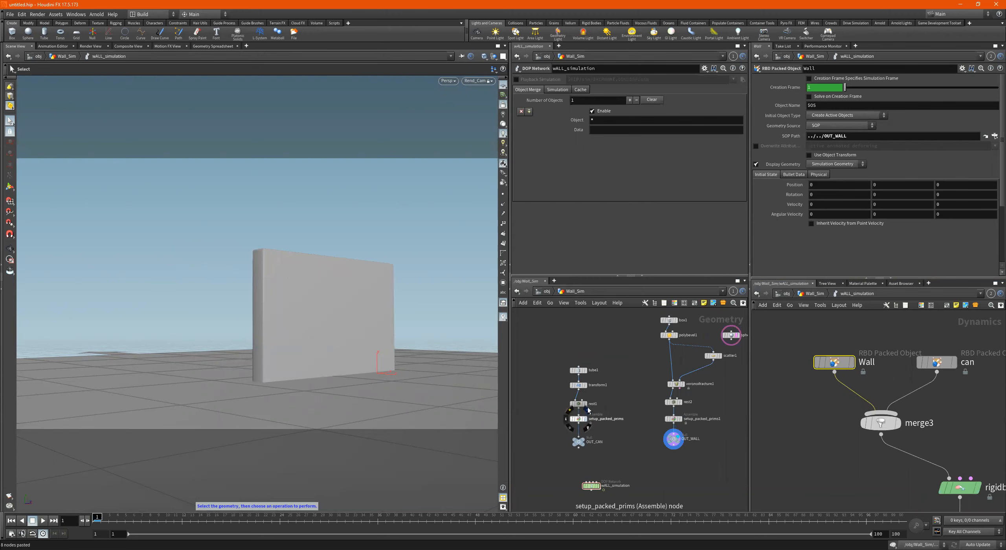
- Examine the wall and can geometry chains in Wall_Sim alongside the wALL_simulation solver network
{"action": "scroll", "coordinate": [585, 411], "scroll_direction": "up", "scroll_amount": 2}
{"action": "scroll", "coordinate": [667, 382], "scroll_direction": "down", "scroll_amount": 3}
{"action": "middle_click_drag", "start_coordinate": [724, 358], "coordinate": [649, 394]}
{"action": "scroll", "coordinate": [653, 388], "scroll_direction": "up", "scroll_amount": 3}
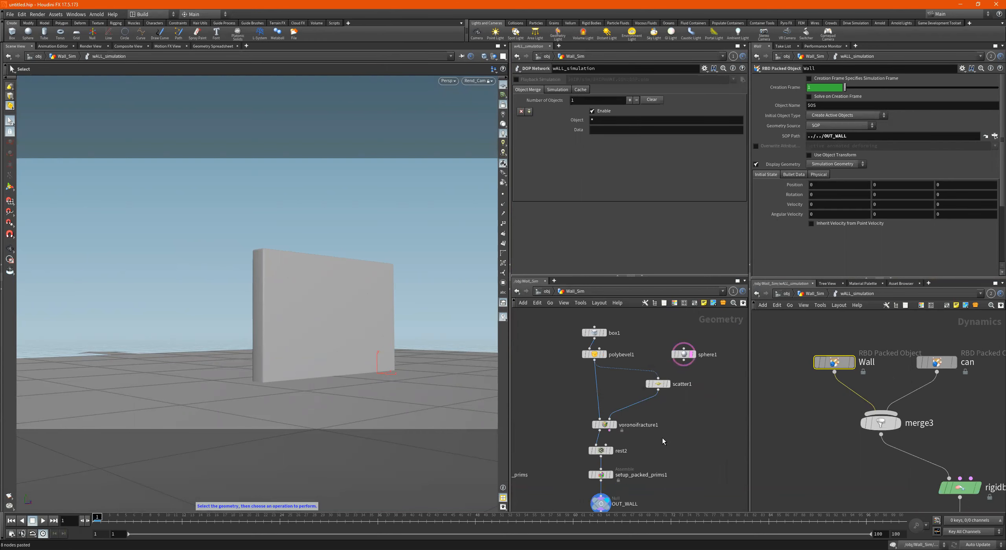
{"action": "scroll", "coordinate": [671, 397], "scroll_direction": "down", "scroll_amount": 2}
{"action": "middle_click_drag", "start_coordinate": [675, 412], "coordinate": [674, 405]}
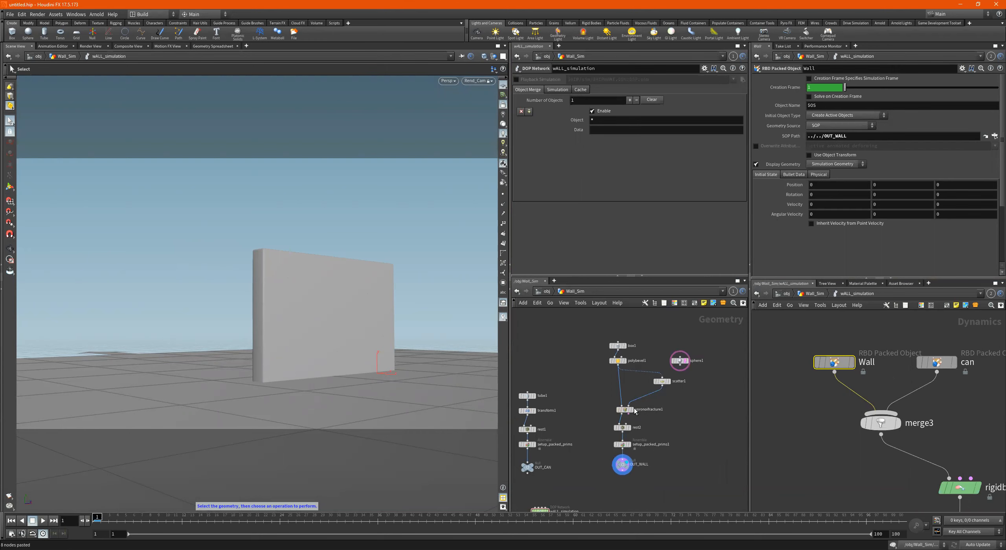
{"action": "middle_click_drag", "start_coordinate": [843, 385], "coordinate": [807, 305]}
{"action": "scroll", "coordinate": [904, 438], "scroll_direction": "down", "scroll_amount": 5}
{"action": "middle_click_drag", "start_coordinate": [923, 462], "coordinate": [947, 501]}
{"action": "mouse_move", "coordinate": [627, 453]}
{"action": "middle_mouse_down"}
{"action": "mouse_move", "coordinate": [664, 437]}
{"action": "mouse_move", "coordinate": [646, 459]}
{"action": "mouse_move", "coordinate": [640, 441]}
{"action": "middle_mouse_up"}
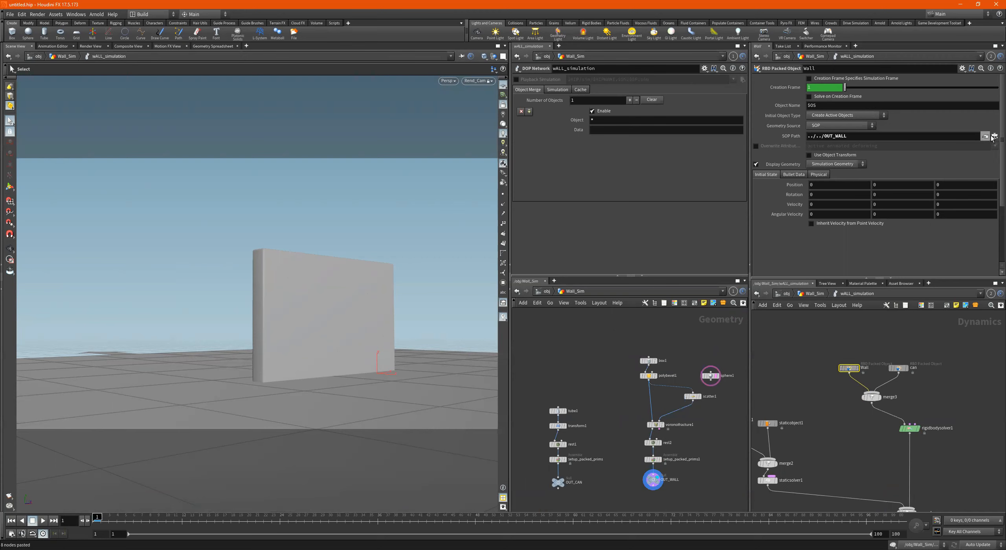
- Choose OUT_WALL as the Wall object's SOP Path with the operator chooser, and OUT_CAN as the can object's SOP Path
{"action": "left_click", "coordinate": [995, 136]}
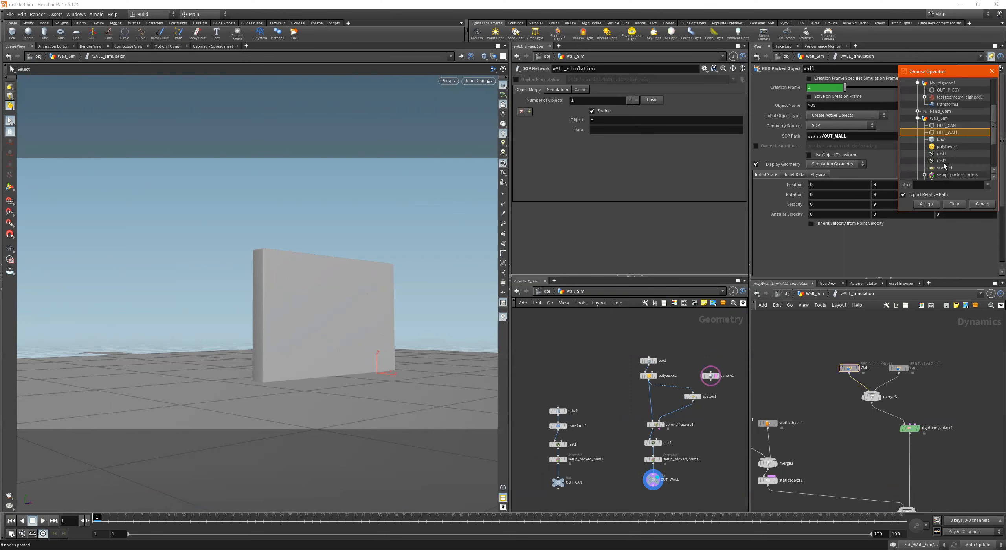
{"action": "double_click", "coordinate": [944, 133]}
{"action": "left_click", "coordinate": [899, 368]}
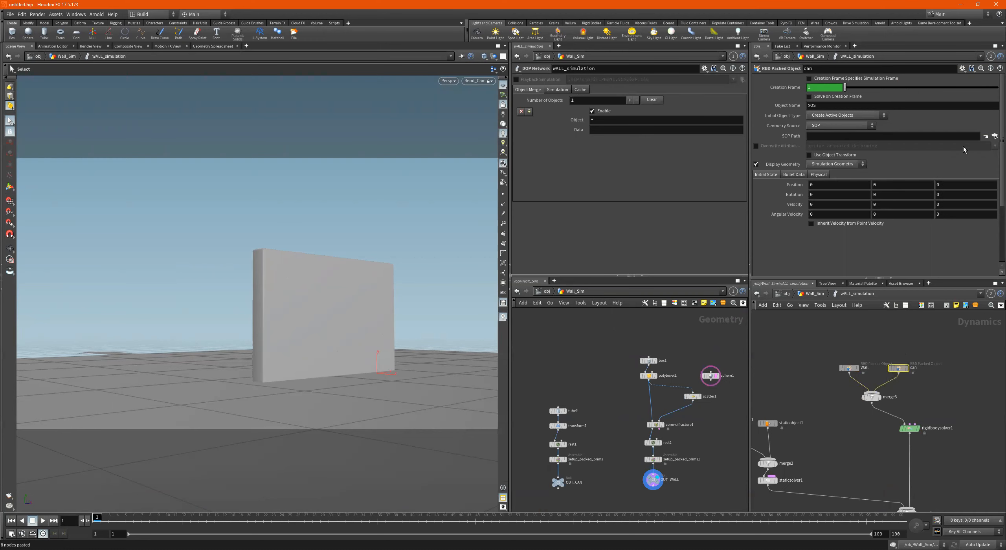
{"action": "left_click", "coordinate": [995, 136]}
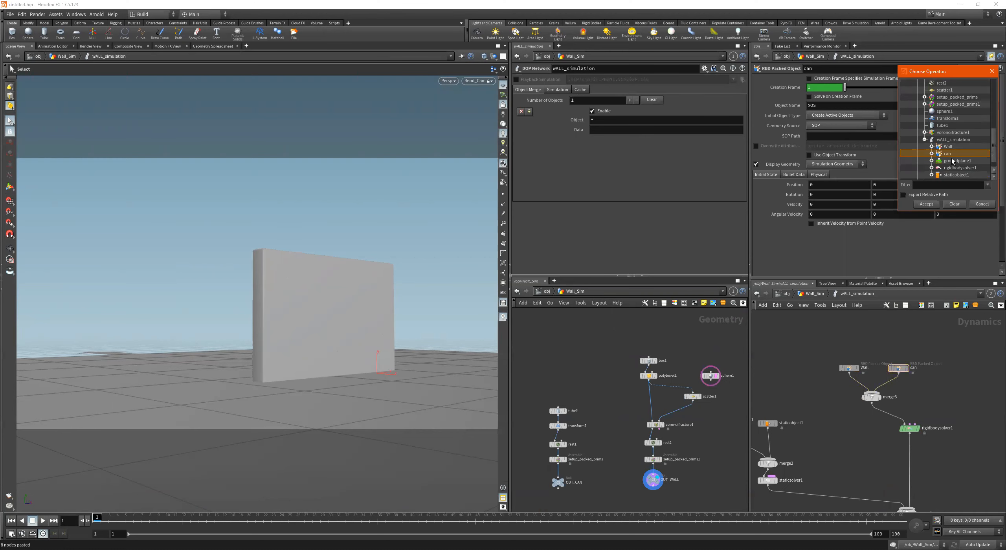
{"action": "scroll", "coordinate": [960, 141], "scroll_direction": "up", "scroll_amount": 3}
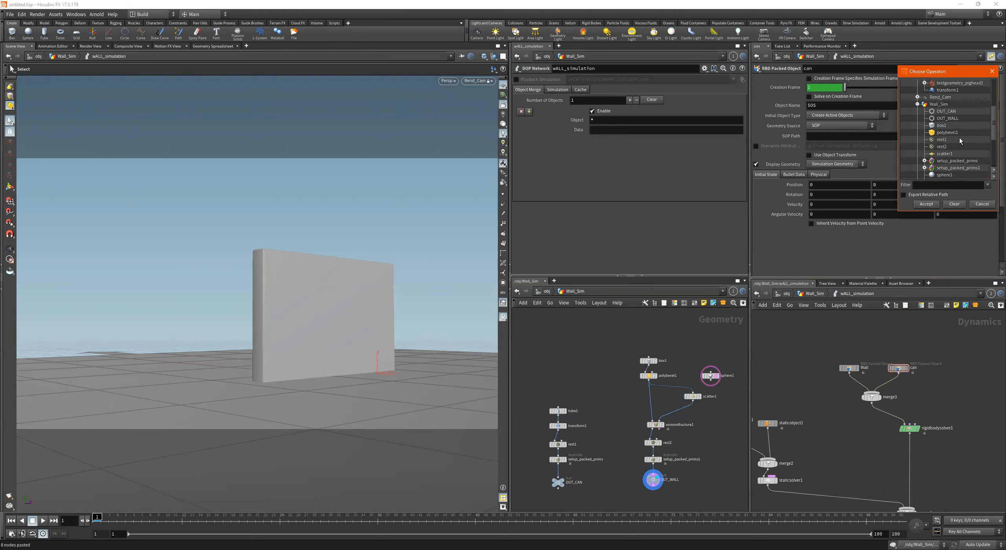
{"action": "left_click", "coordinate": [946, 111]}
{"action": "double_click", "coordinate": [946, 111]}
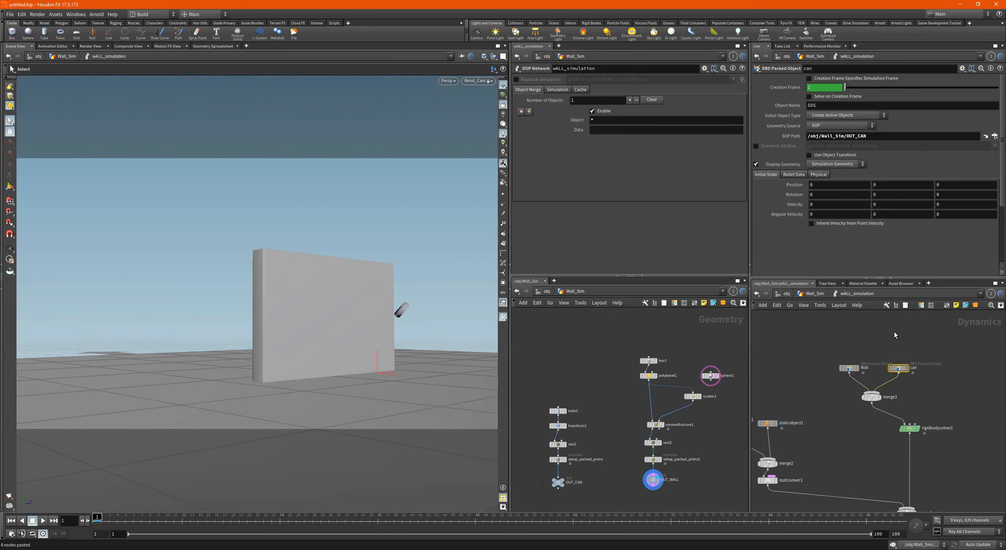
- Move the Wall, can and merge3 nodes together so they line up directly above the rigid body solver
{"action": "scroll", "coordinate": [827, 432], "scroll_direction": "down", "scroll_amount": 3}
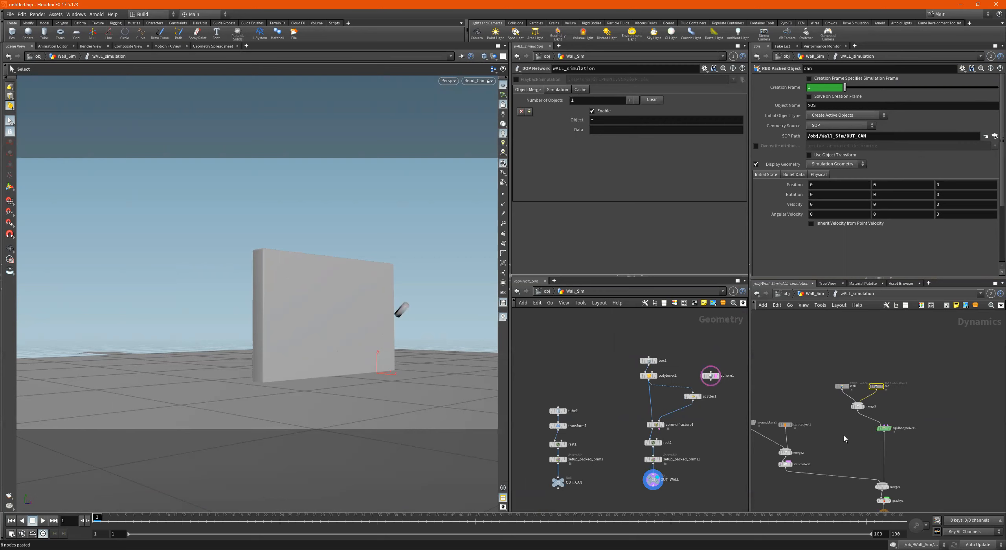
{"action": "middle_click_drag", "start_coordinate": [846, 438], "coordinate": [877, 420]}
{"action": "scroll", "coordinate": [925, 371], "scroll_direction": "up", "scroll_amount": 2}
{"action": "left_click_drag", "start_coordinate": [820, 335], "coordinate": [948, 365]}
{"action": "left_click_drag", "start_coordinate": [881, 361], "coordinate": [915, 360]}
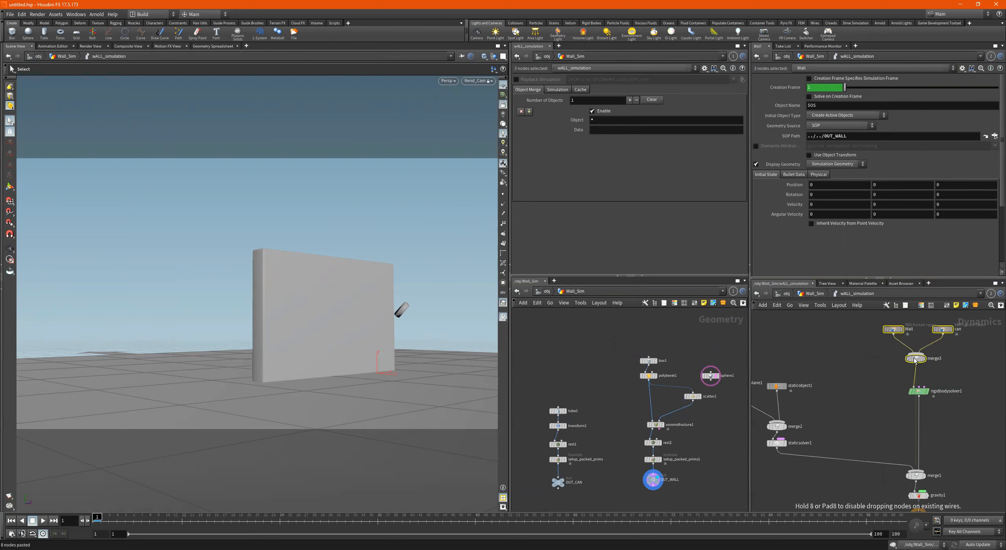
{"action": "scroll", "coordinate": [876, 389], "scroll_direction": "down", "scroll_amount": 2}
{"action": "scroll", "coordinate": [890, 336], "scroll_direction": "up", "scroll_amount": 2}
- Review the SOP Path of the Wall and can objects and the Output Prefix of both setup_packed_prims Assemble nodes
{"action": "left_click", "coordinate": [882, 357]}
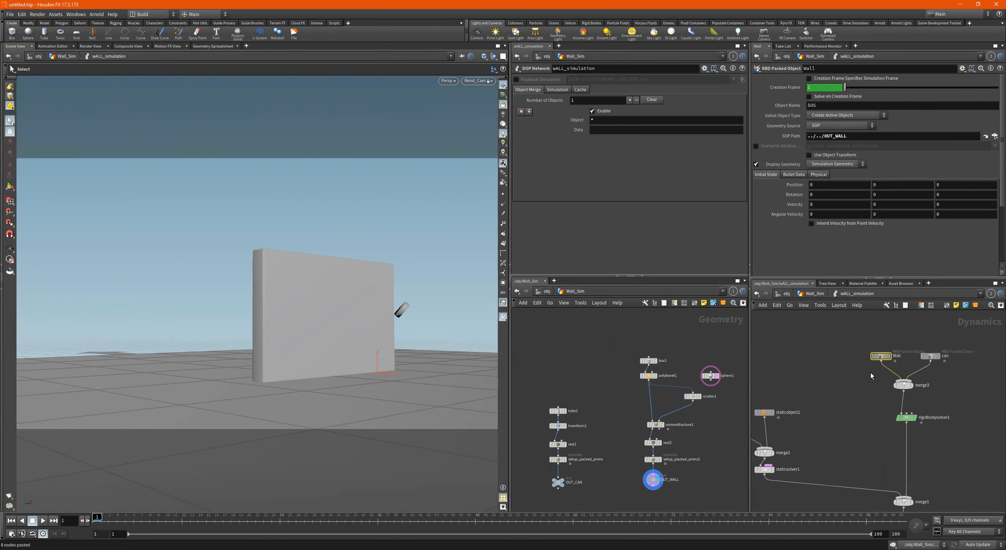
{"action": "left_click", "coordinate": [931, 356]}
{"action": "scroll", "coordinate": [867, 350], "scroll_direction": "down", "scroll_amount": 2}
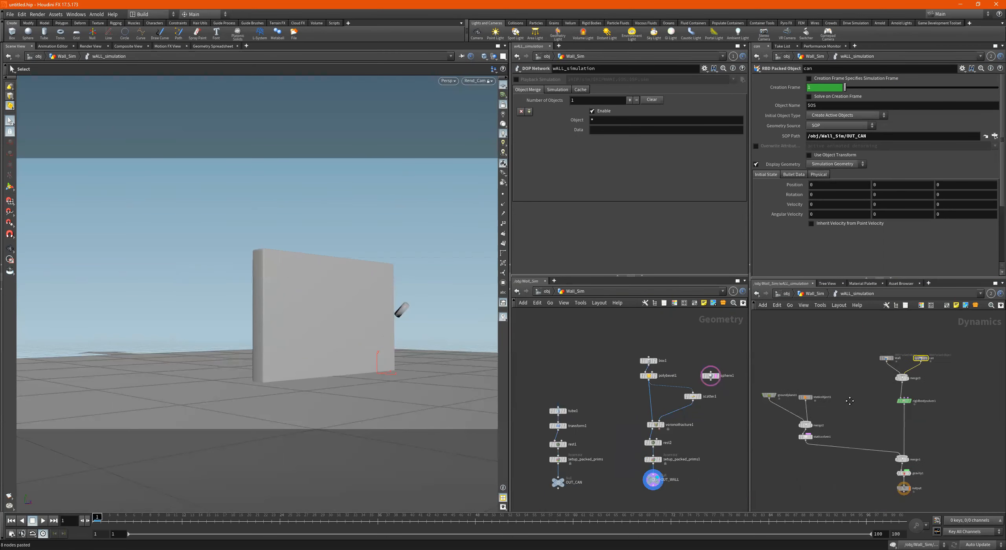
{"action": "scroll", "coordinate": [564, 466], "scroll_direction": "up", "scroll_amount": 3}
{"action": "left_click", "coordinate": [567, 430]}
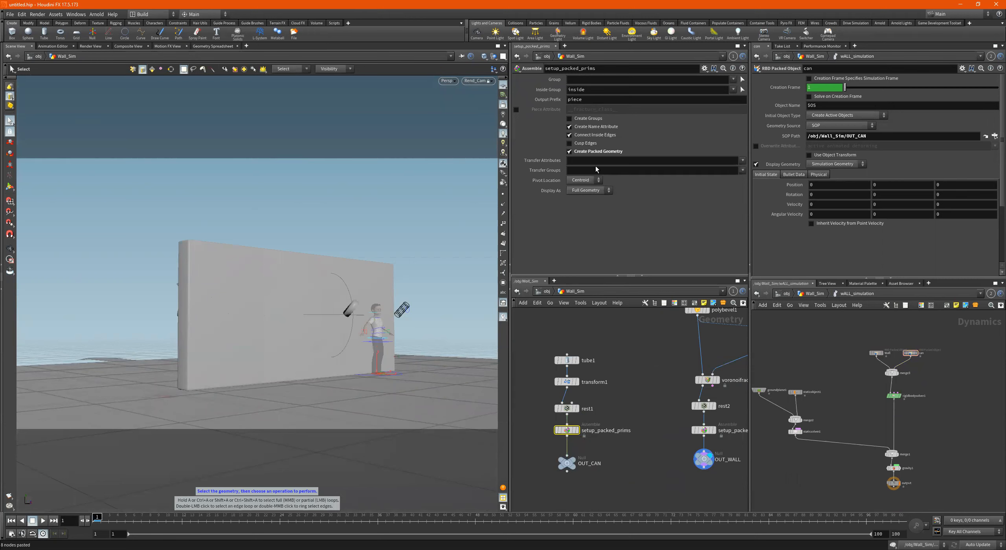
{"action": "middle_click_drag", "start_coordinate": [644, 365], "coordinate": [593, 392]}
{"action": "left_click", "coordinate": [568, 101]}
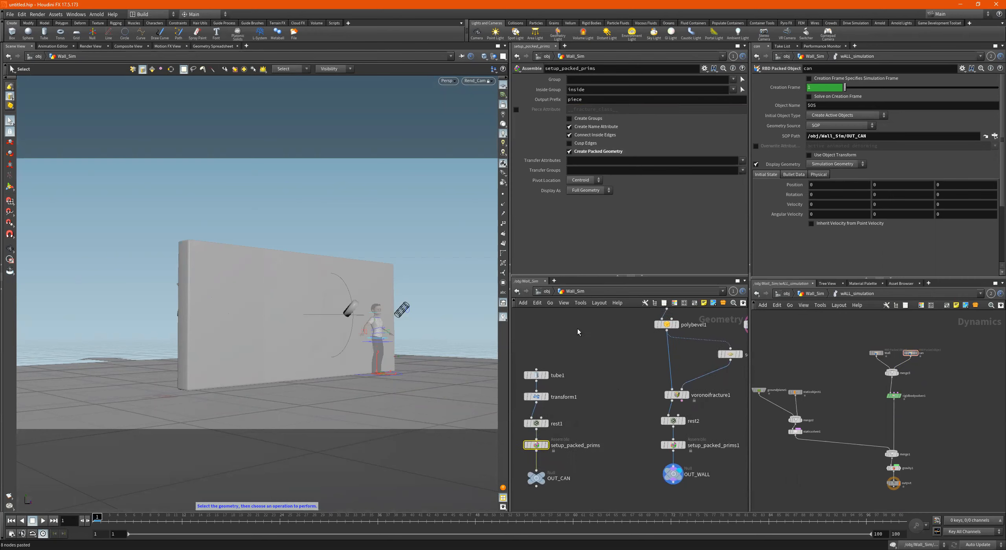
{"action": "left_click", "coordinate": [567, 100]}
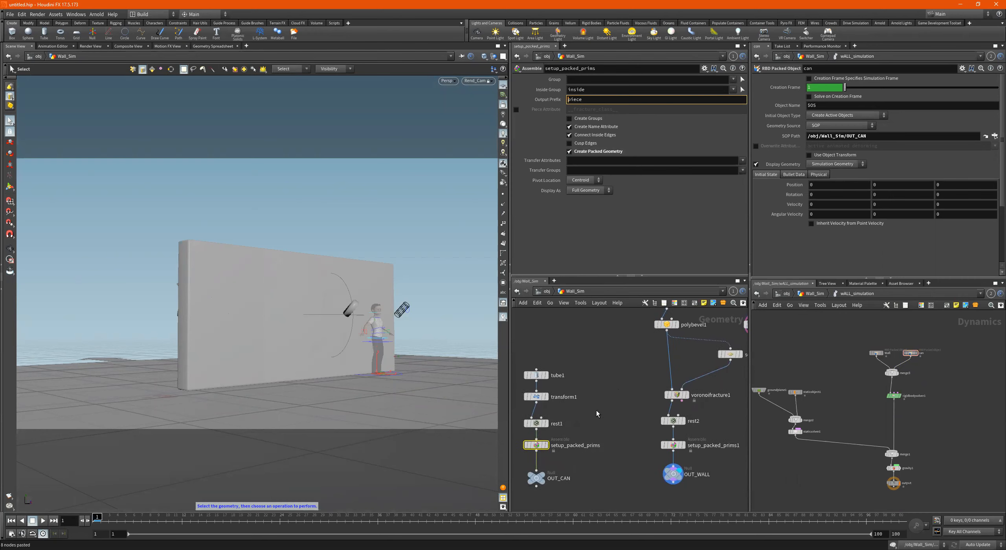
{"action": "left_click", "coordinate": [674, 446]}
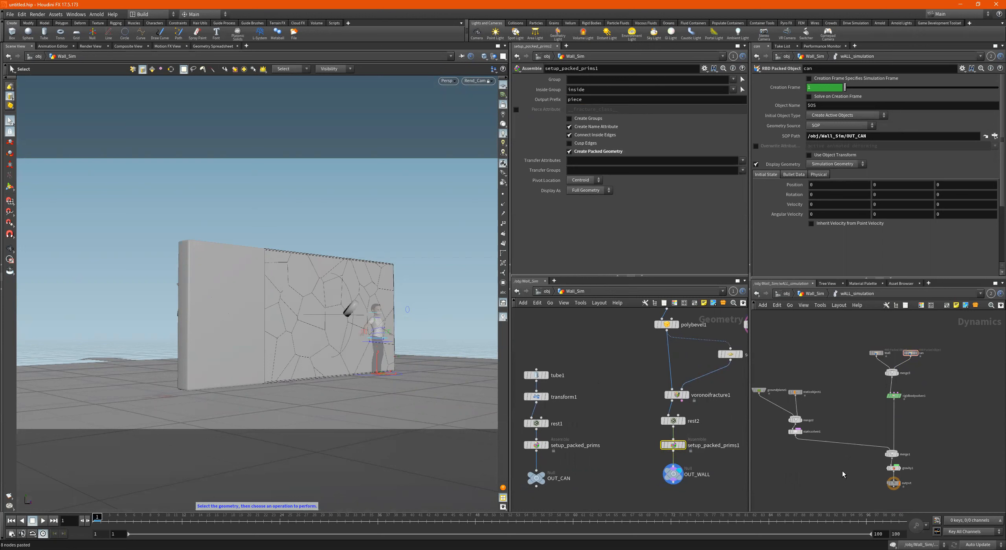
{"action": "middle_click_drag", "start_coordinate": [938, 468], "coordinate": [940, 453]}
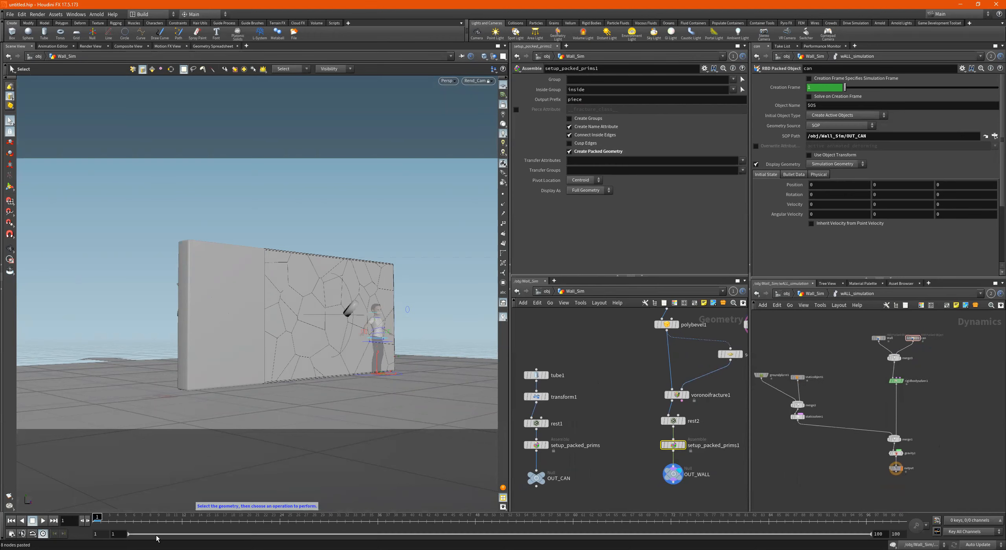
- Play the simulation to about frame 90 and turn off the display of AutoDopNetwork at the object level
{"action": "left_click", "coordinate": [43, 521]}
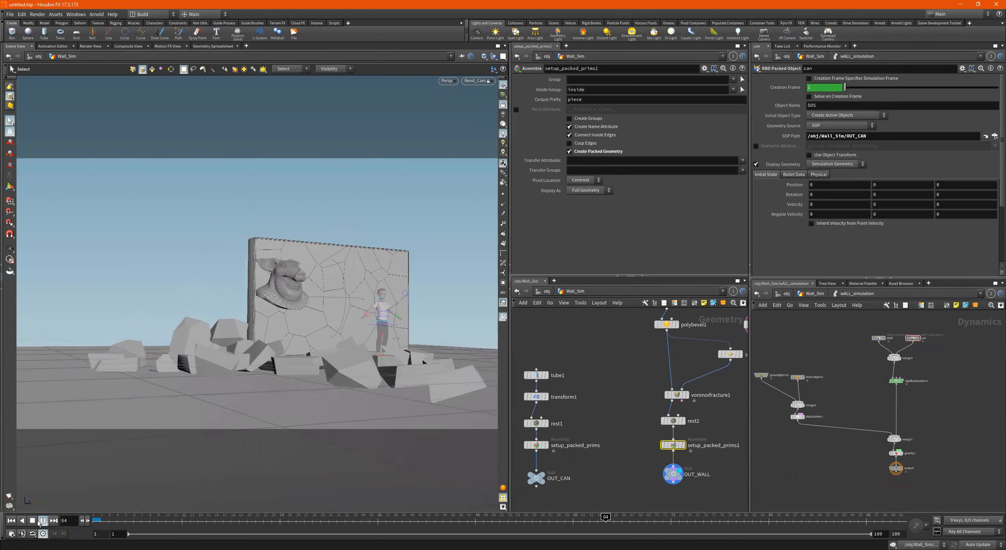
{"action": "left_click", "coordinate": [33, 522]}
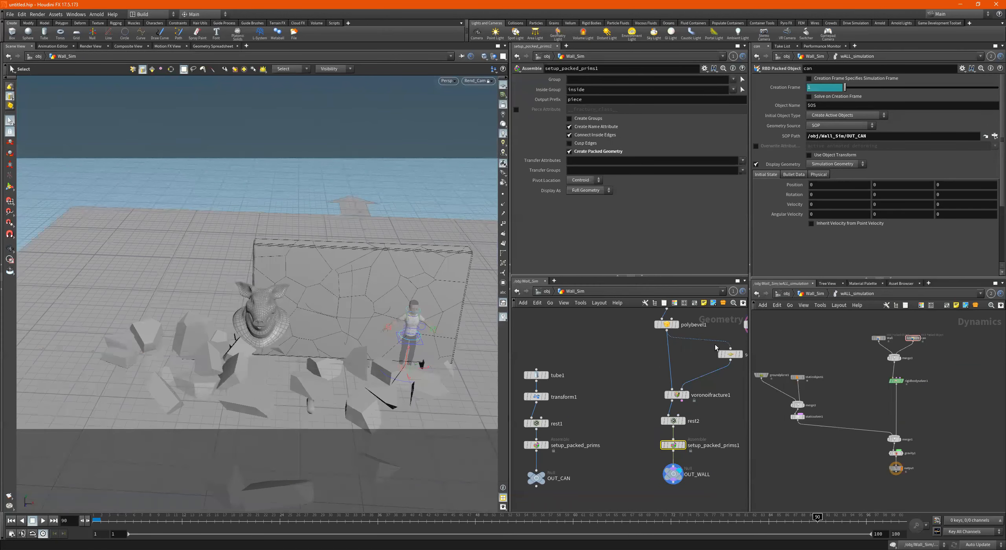
{"action": "left_click", "coordinate": [539, 293]}
{"action": "mouse_move", "coordinate": [621, 425]}
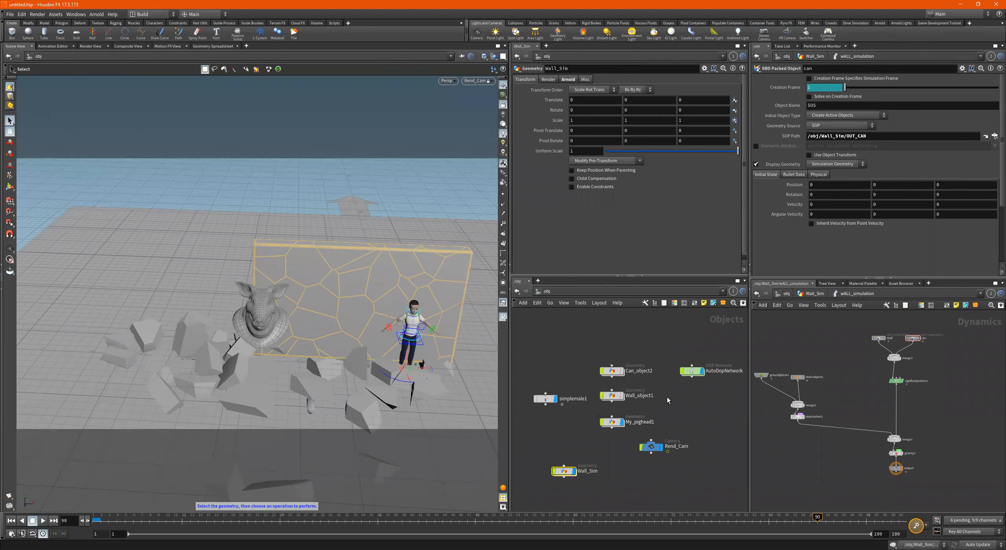
{"action": "mouse_move", "coordinate": [703, 375]}
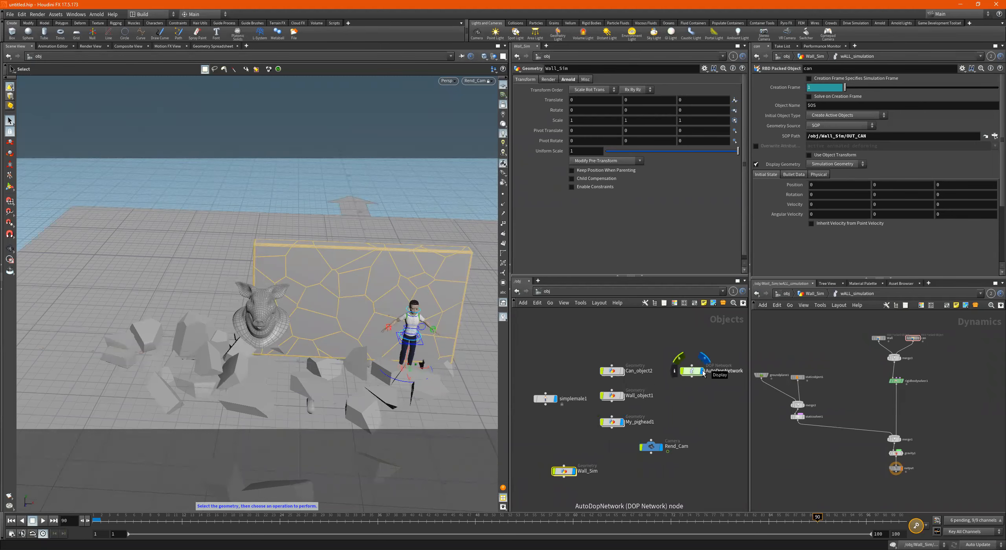
{"action": "left_click", "coordinate": [703, 374]}
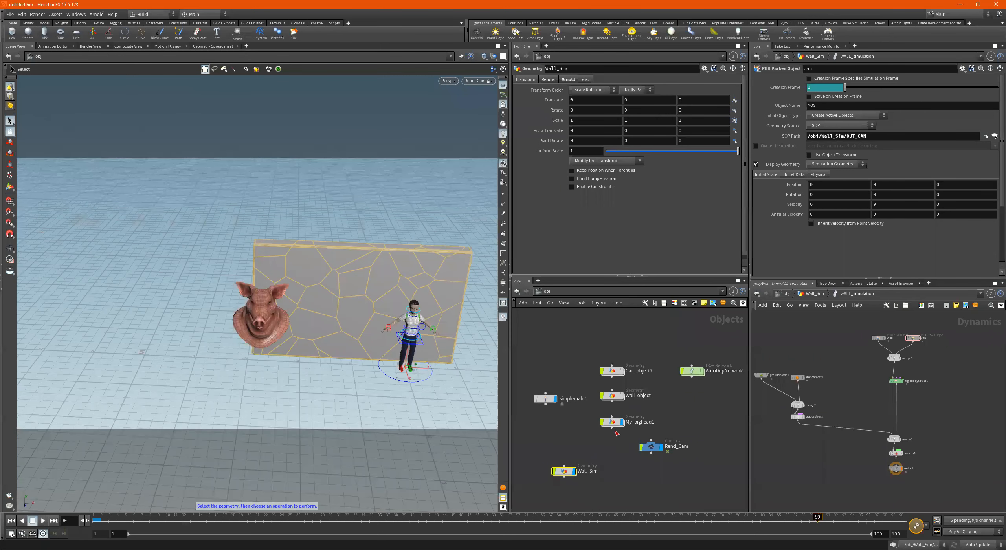
- Reposition the Wall_Sim node slightly and colour it red using the network editor's colour palette
{"action": "mouse_move", "coordinate": [564, 474]}
{"action": "left_mouse_down"}
{"action": "mouse_move", "coordinate": [564, 456]}
{"action": "mouse_move", "coordinate": [559, 465]}
{"action": "mouse_move", "coordinate": [576, 468]}
{"action": "left_mouse_up"}
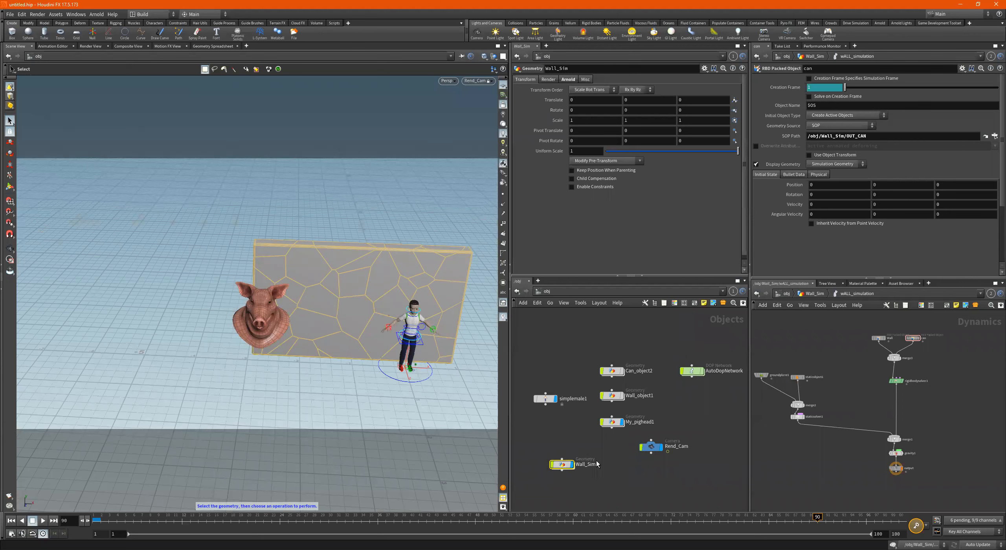
{"action": "key", "text": "c"}
{"action": "left_click", "coordinate": [712, 459]}
{"action": "key", "text": "c"}
- Place Rend_Cam above simplemale1 and move Can_object2 and Wall_object1 together away from My_pighead1, beside AutoDopNetwork
{"action": "left_click_drag", "start_coordinate": [655, 450], "coordinate": [550, 351]}
{"action": "scroll", "coordinate": [672, 394], "scroll_direction": "up", "scroll_amount": 4}
{"action": "middle_click_drag", "start_coordinate": [673, 394], "coordinate": [689, 408]}
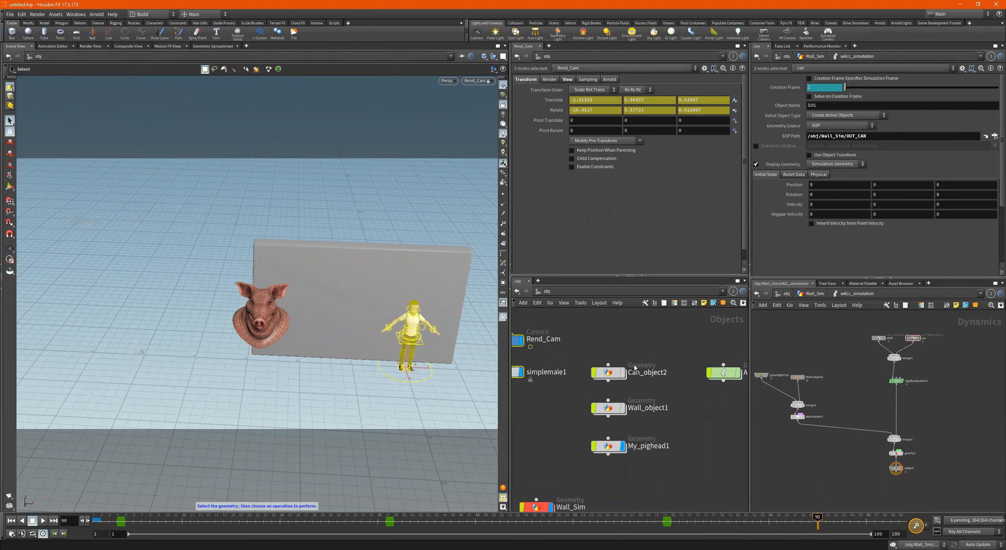
{"action": "middle_click_drag", "start_coordinate": [576, 453], "coordinate": [581, 442]}
{"action": "left_click_drag", "start_coordinate": [653, 337], "coordinate": [635, 369]}
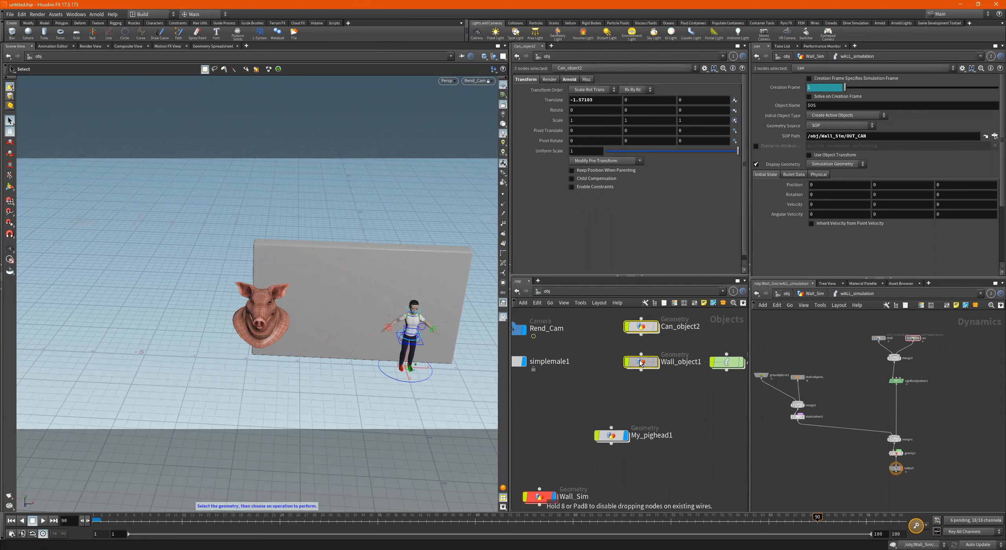
- Inspect the node chain inside Can_object2 and compare it with the copied chains in the Wall_Sim network
{"action": "scroll", "coordinate": [635, 370], "scroll_direction": "down", "scroll_amount": 3}
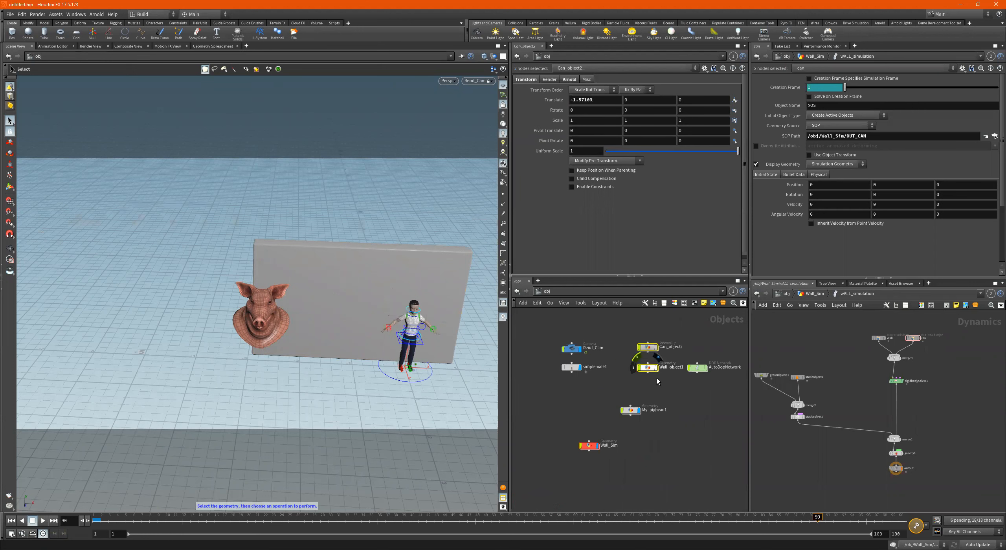
{"action": "double_click", "coordinate": [648, 347]}
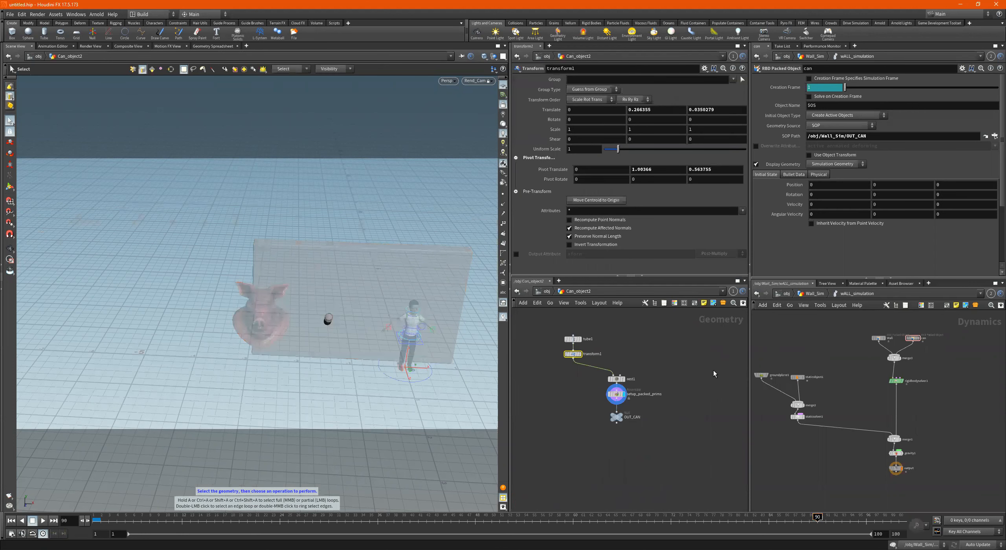
{"action": "left_click", "coordinate": [814, 294]}
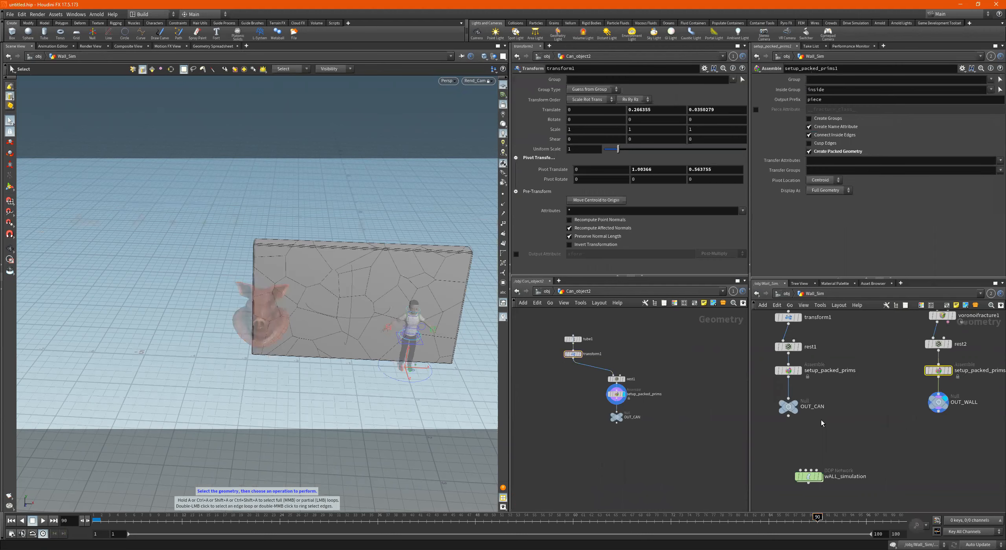
{"action": "left_click", "coordinate": [544, 291]}
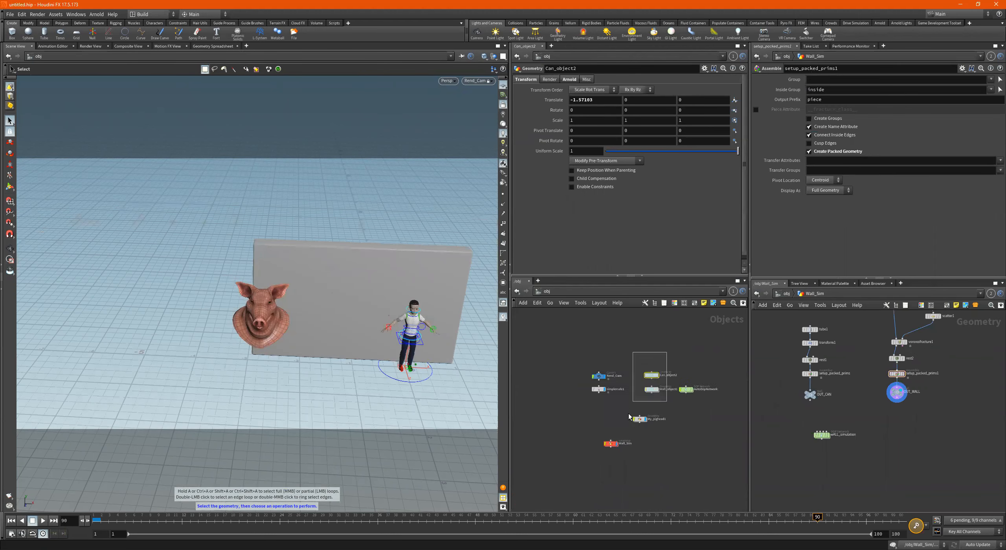
- Move Can_object2 and Wall_object1 away from the other objects and place AutoDopNetwork directly beneath Wall_object1
{"action": "left_click_drag", "start_coordinate": [667, 353], "coordinate": [632, 402]}
{"action": "scroll", "coordinate": [645, 391], "scroll_direction": "up", "scroll_amount": 5}
{"action": "scroll", "coordinate": [661, 390], "scroll_direction": "down", "scroll_amount": 5}
{"action": "middle_click_drag", "start_coordinate": [664, 405], "coordinate": [655, 428]}
{"action": "scroll", "coordinate": [653, 418], "scroll_direction": "up", "scroll_amount": 3}
{"action": "left_click_drag", "start_coordinate": [643, 417], "coordinate": [710, 353]}
{"action": "middle_click_drag", "start_coordinate": [701, 398], "coordinate": [654, 420]}
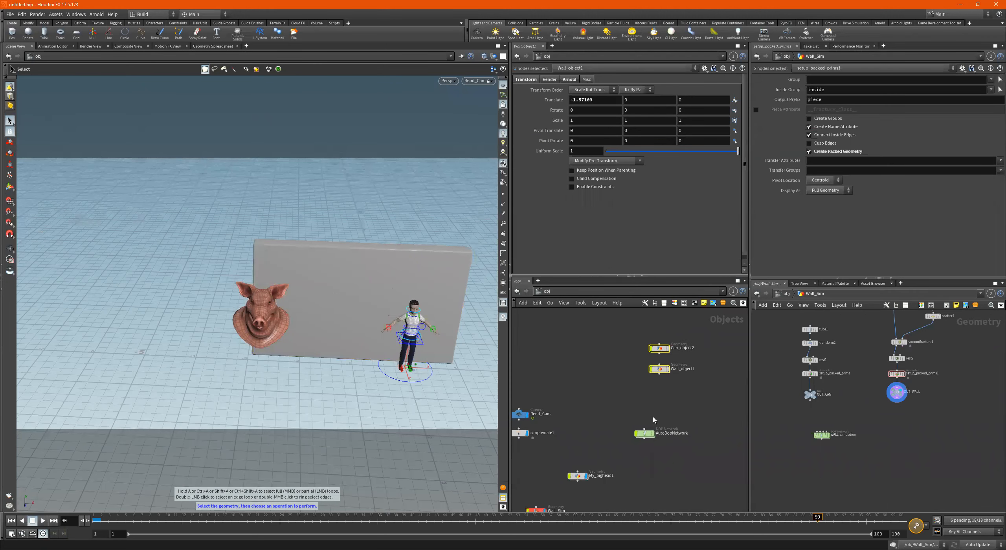
{"action": "left_click_drag", "start_coordinate": [645, 433], "coordinate": [660, 396]}
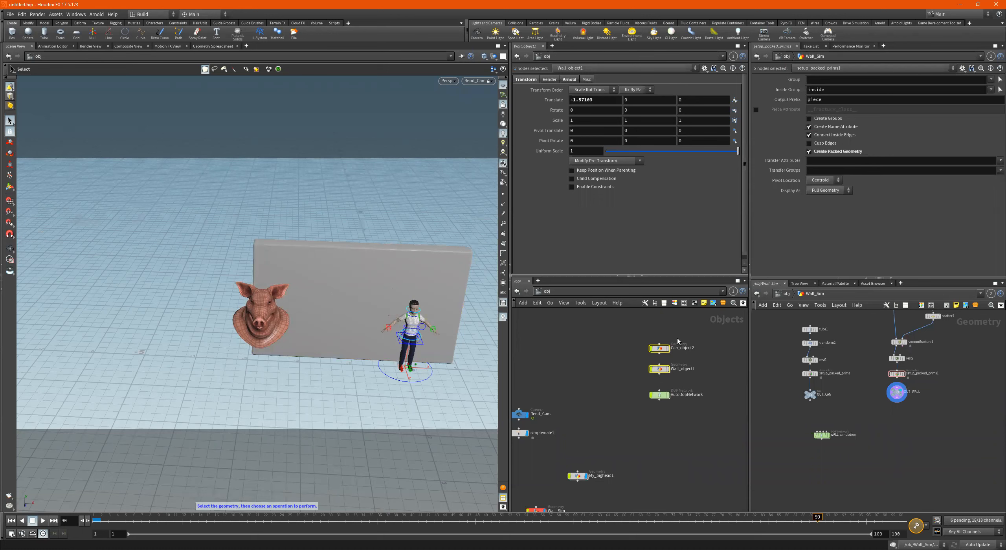
{"action": "scroll", "coordinate": [678, 341], "scroll_direction": "up", "scroll_amount": 2}
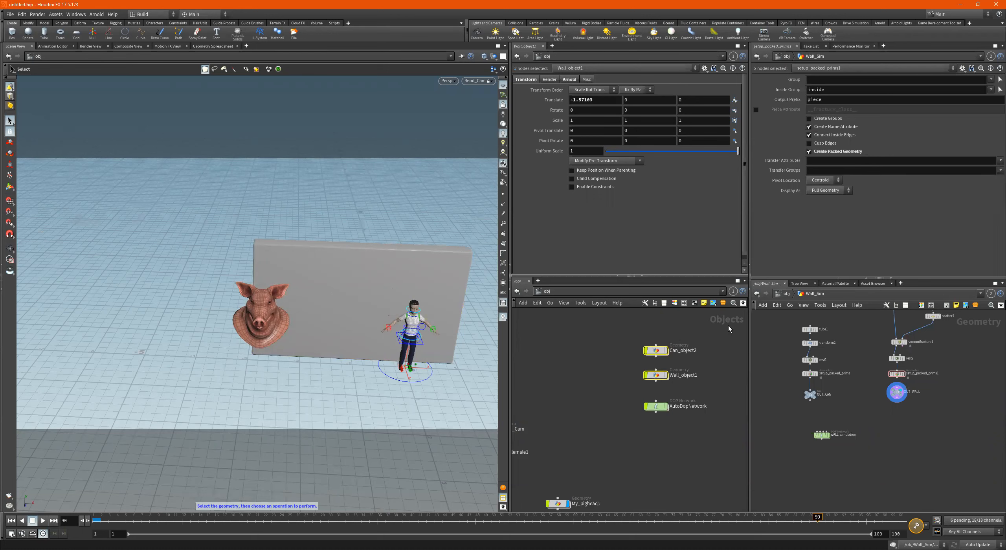
- Enclose Can_object2, Wall_object1 and AutoDopNetwork in a network box titled TRASH
{"action": "left_click", "coordinate": [695, 304]}
{"action": "left_click_drag", "start_coordinate": [641, 415], "coordinate": [641, 420]}
{"action": "scroll", "coordinate": [649, 329], "scroll_direction": "up", "scroll_amount": 3}
{"action": "left_click", "coordinate": [652, 349]}
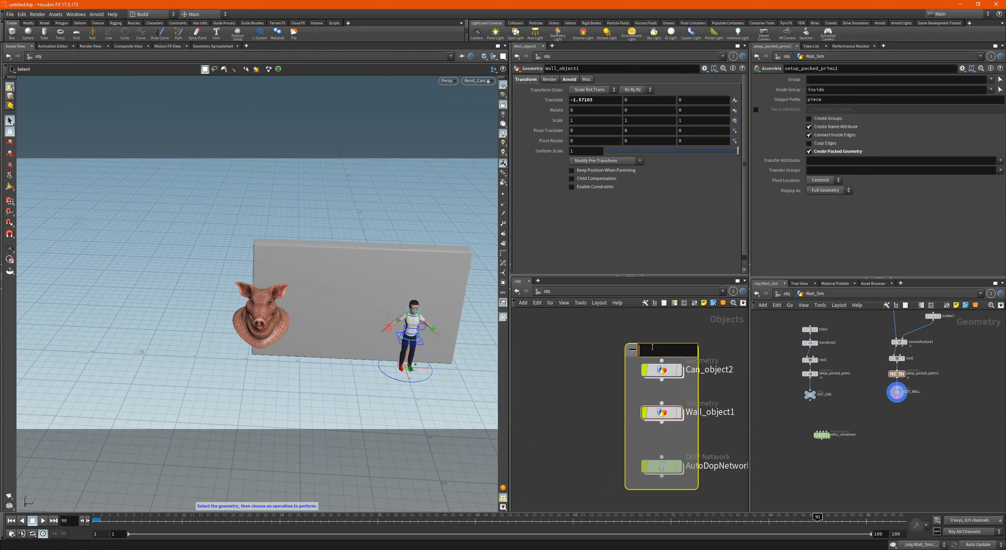
{"action": "type", "text": "TRASH"}
{"action": "key", "text": "Return"}
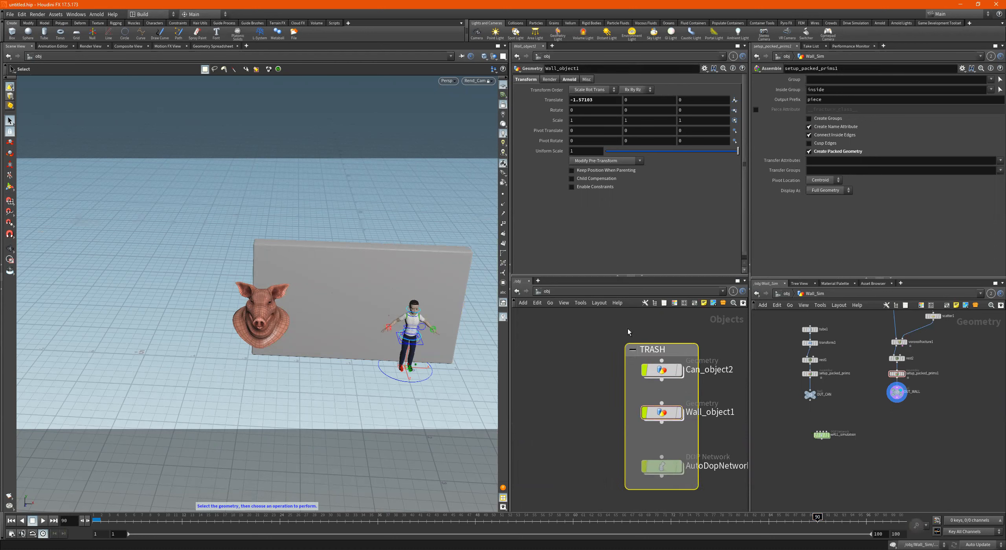
- Widen the TRASH network box slightly and colour it brown
{"action": "scroll", "coordinate": [602, 373], "scroll_direction": "down", "scroll_amount": 4}
{"action": "scroll", "coordinate": [659, 381], "scroll_direction": "up", "scroll_amount": 2}
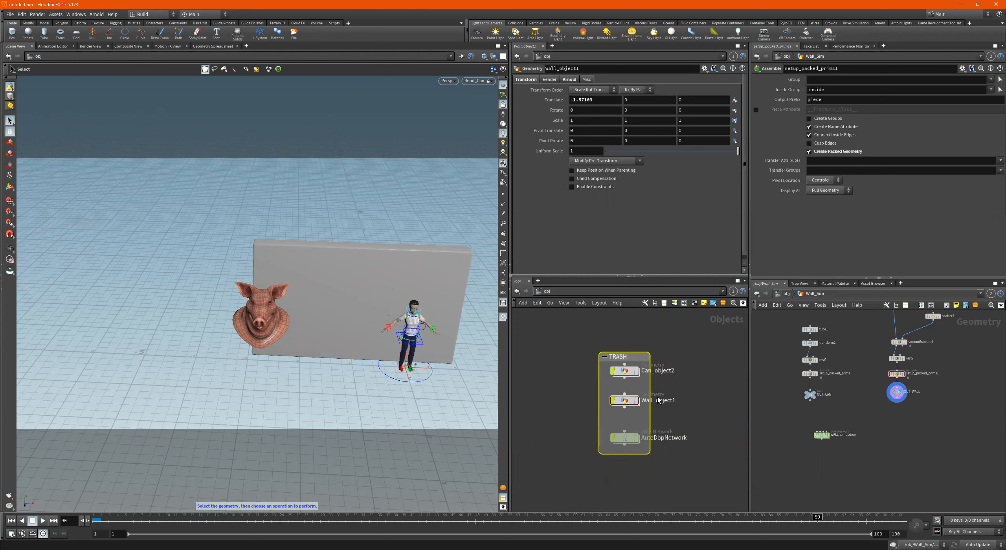
{"action": "mouse_move", "coordinate": [650, 386]}
{"action": "left_mouse_down"}
{"action": "mouse_move", "coordinate": [688, 387]}
{"action": "mouse_move", "coordinate": [663, 387]}
{"action": "left_mouse_up"}
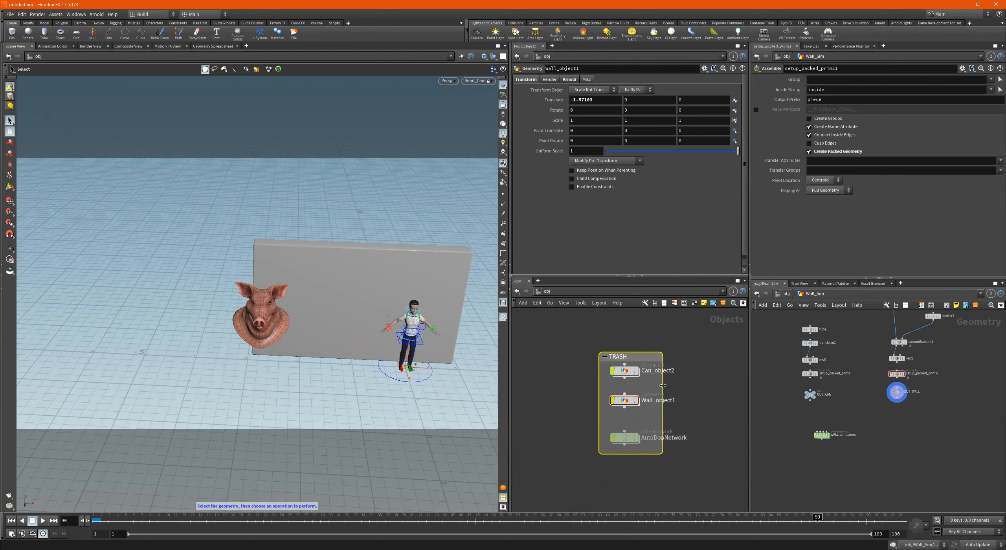
{"action": "key", "text": "c"}
{"action": "left_click", "coordinate": [704, 467]}
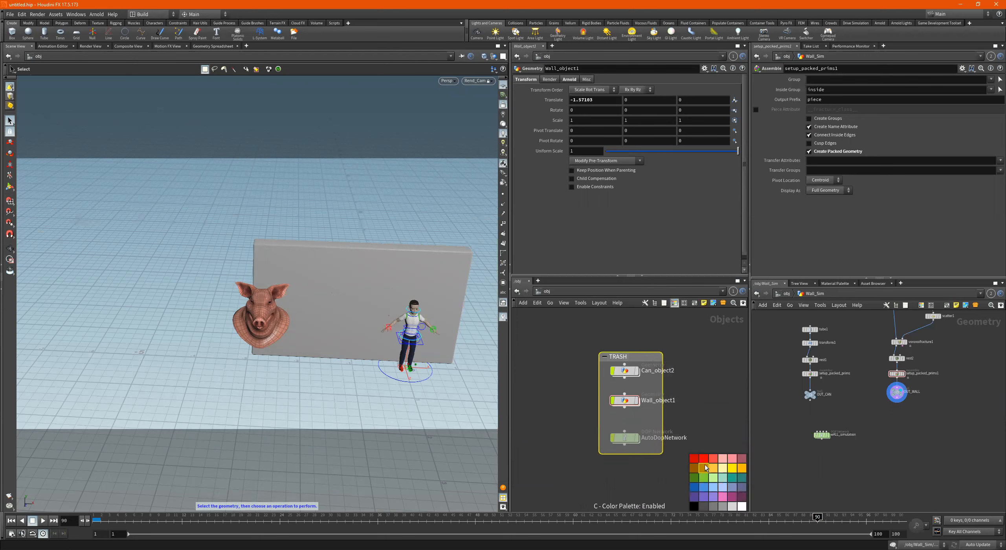
{"action": "left_click", "coordinate": [695, 469]}
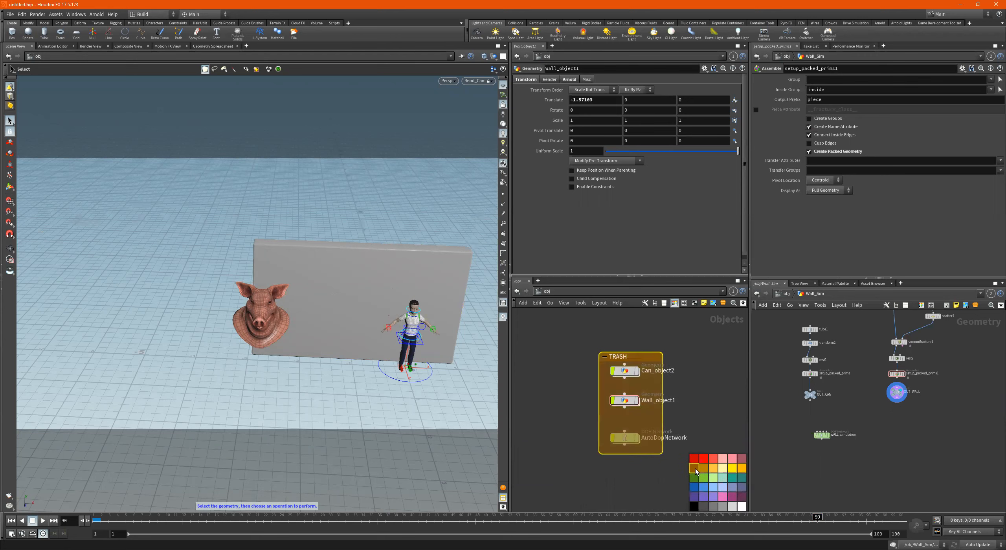
- Review the remaining scene objects beside the can and wall chains and the wALL_simulation node in Wall_Sim
{"action": "scroll", "coordinate": [607, 475], "scroll_direction": "down", "scroll_amount": 5}
{"action": "scroll", "coordinate": [607, 474], "scroll_direction": "up", "scroll_amount": 5}
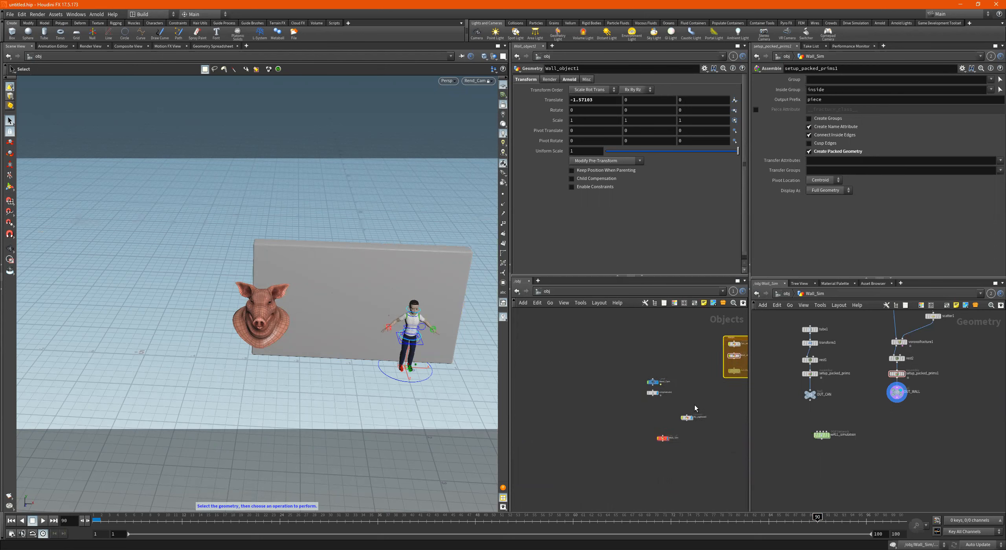
{"action": "left_click_drag", "start_coordinate": [682, 427], "coordinate": [622, 431]}
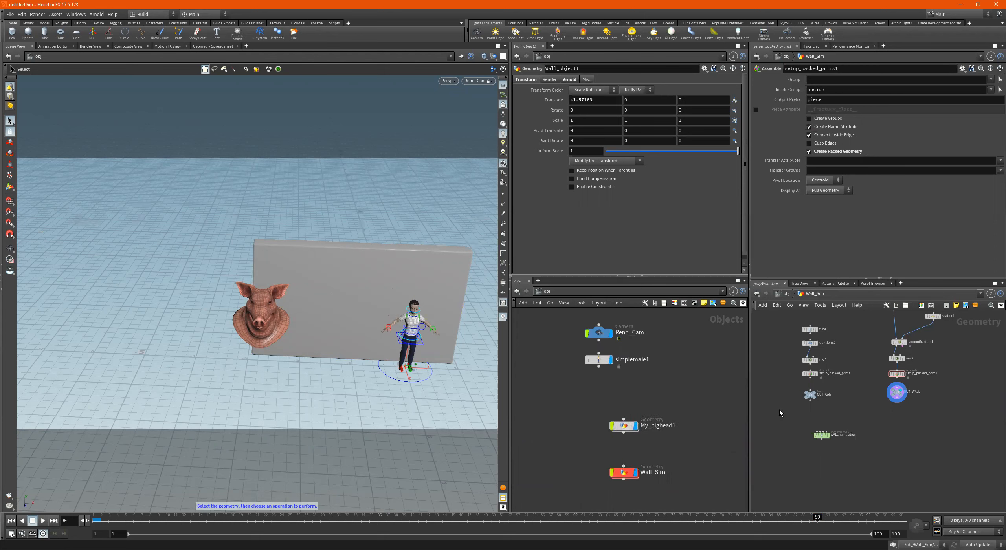
{"action": "scroll", "coordinate": [868, 407], "scroll_direction": "down", "scroll_amount": 2}
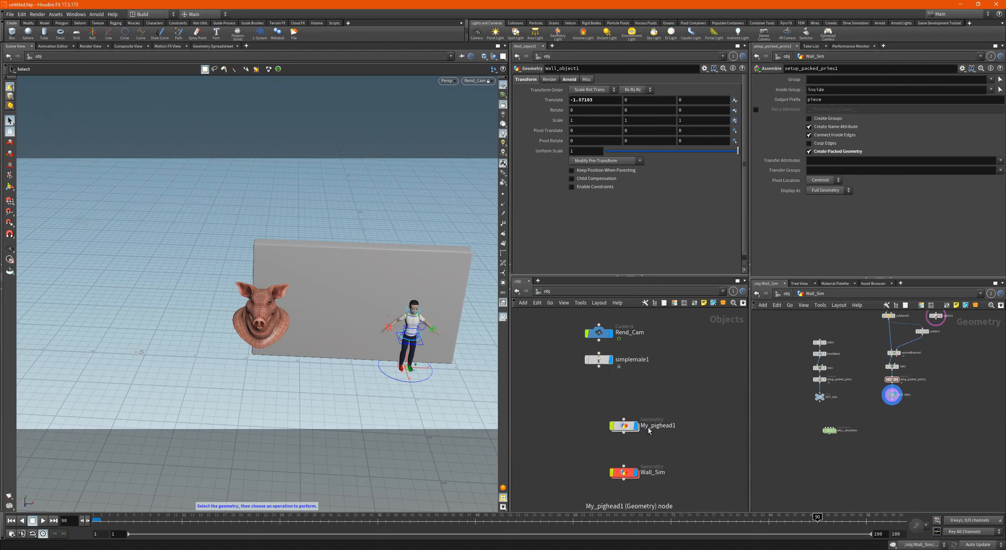
{"action": "scroll", "coordinate": [863, 462], "scroll_direction": "up", "scroll_amount": 3}
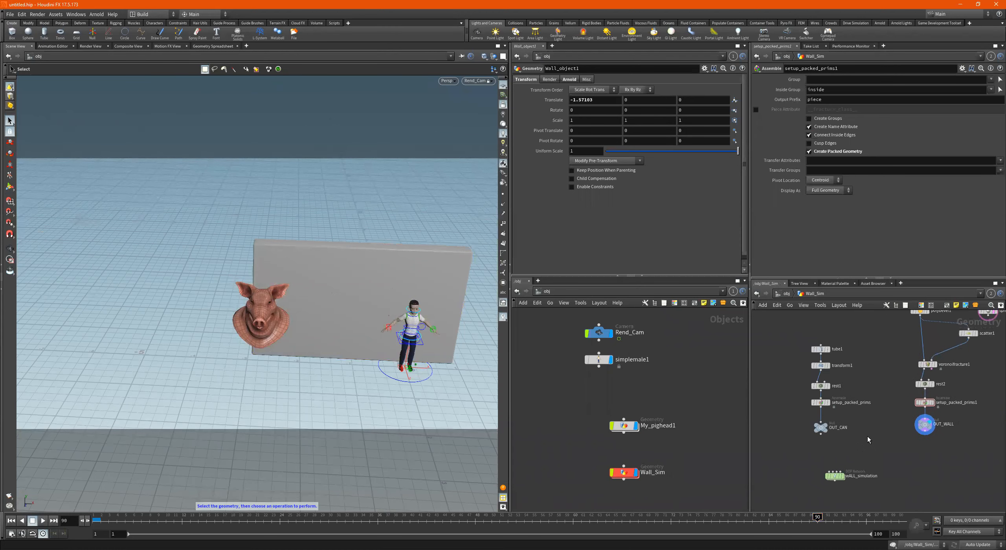
{"action": "scroll", "coordinate": [868, 439], "scroll_direction": "down", "scroll_amount": 5}
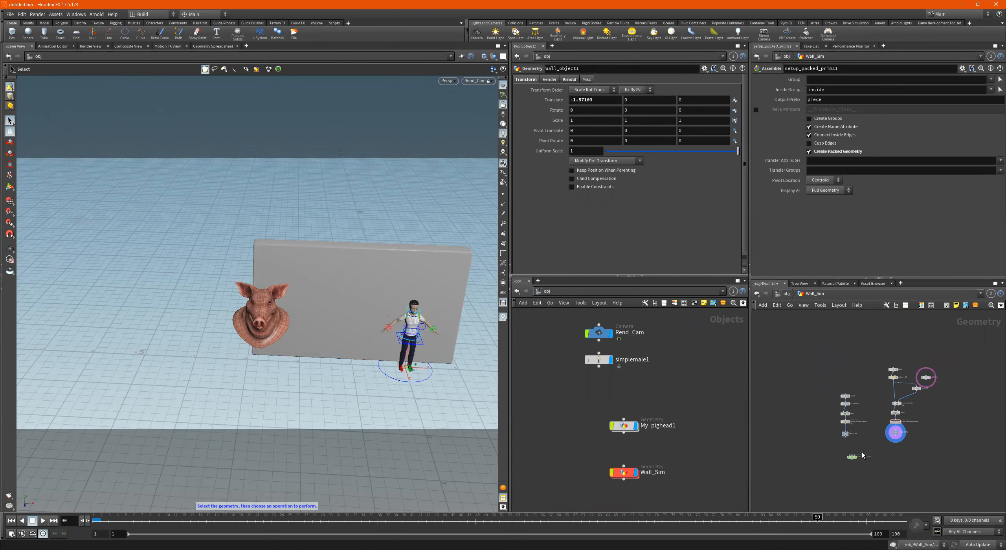
{"action": "scroll", "coordinate": [863, 454], "scroll_direction": "up", "scroll_amount": 3}
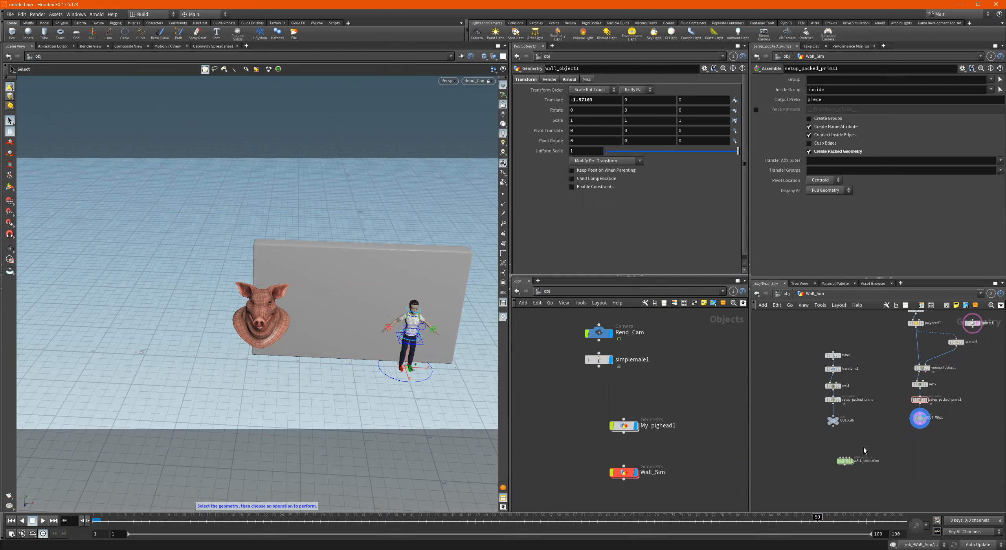
{"action": "middle_click_drag", "start_coordinate": [865, 449], "coordinate": [858, 454]}
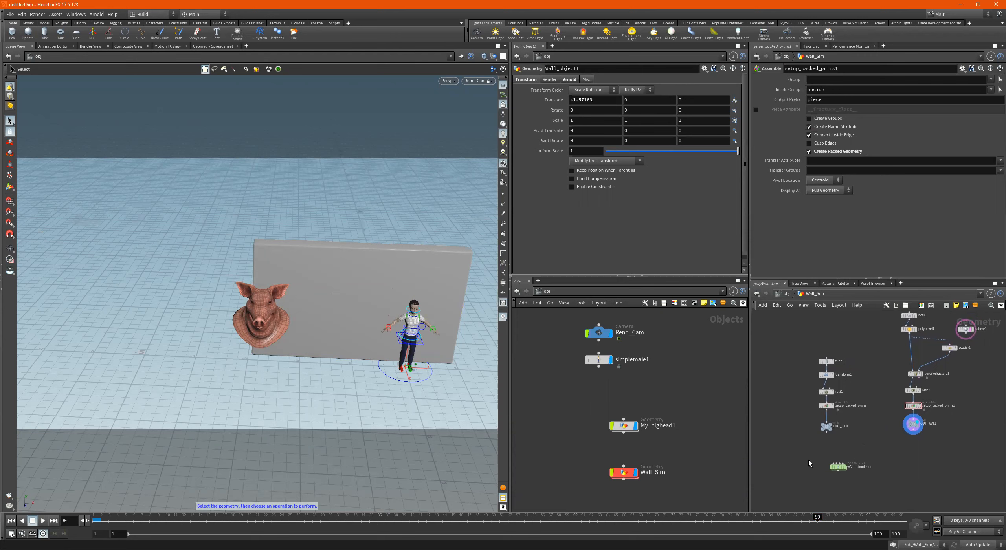
{"action": "middle_click_drag", "start_coordinate": [669, 423], "coordinate": [649, 415]}
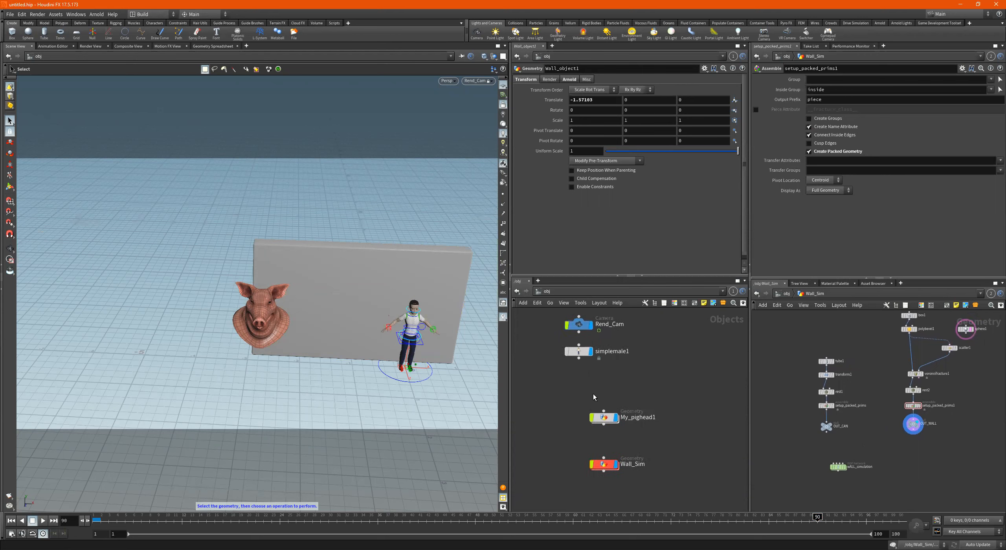
- Move My_pighead1 and Wall_Sim together nearer the TRASH box, keeping My_pighead1 directly above Wall_Sim
{"action": "left_click_drag", "start_coordinate": [671, 399], "coordinate": [594, 472]}
{"action": "scroll", "coordinate": [658, 417], "scroll_direction": "down", "scroll_amount": 3}
{"action": "middle_click_drag", "start_coordinate": [658, 415], "coordinate": [606, 469]}
{"action": "left_click_drag", "start_coordinate": [571, 478], "coordinate": [608, 449]}
{"action": "left_click", "coordinate": [618, 462]}
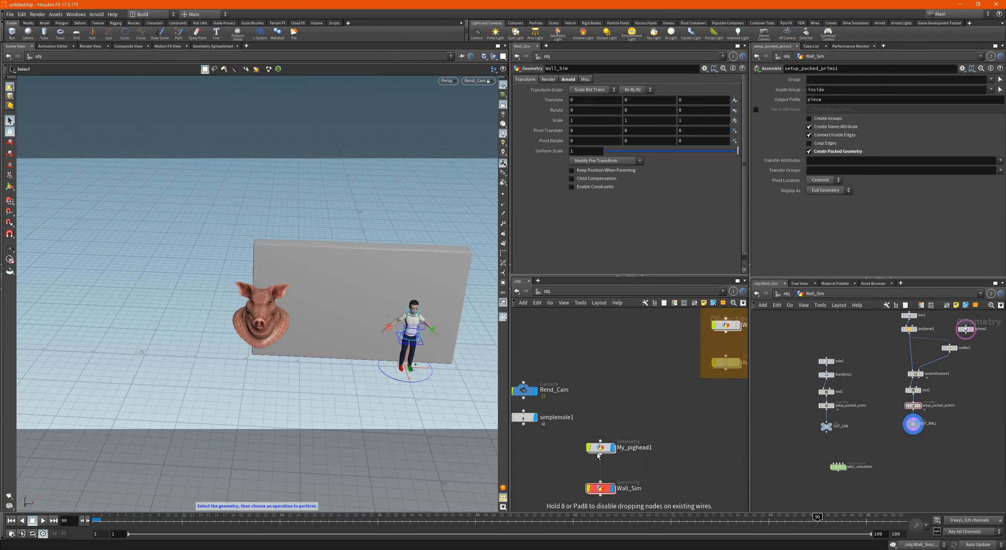
- Try pasting a copy of My_pighead1's testgeometry_pighead1, transform and OUT_PIGGY chain into Wall_Sim, and delete the pasted nodes
{"action": "double_click", "coordinate": [603, 444]}
{"action": "scroll", "coordinate": [649, 412], "scroll_direction": "down", "scroll_amount": 2}
{"action": "left_click_drag", "start_coordinate": [688, 352], "coordinate": [621, 478]}
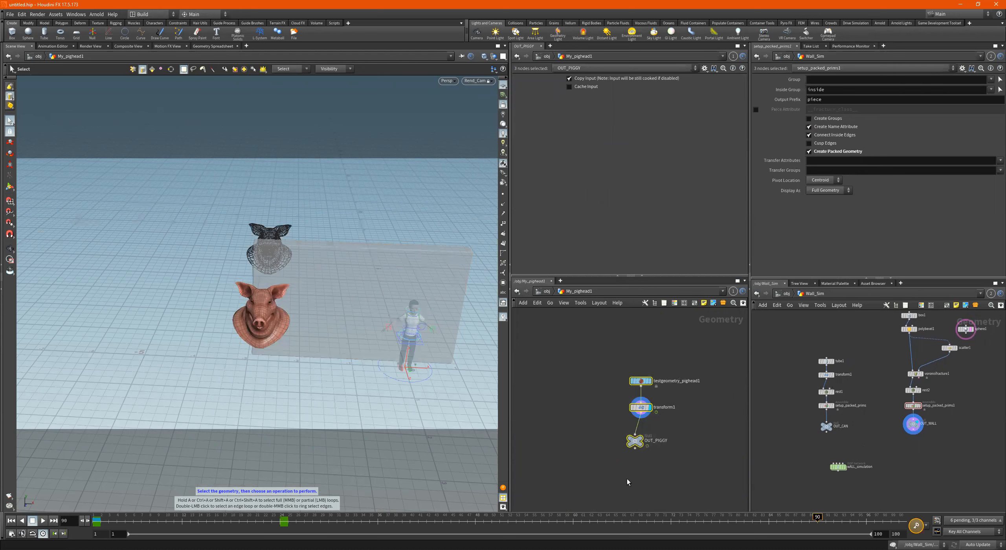
{"action": "key", "text": "ctrl+c"}
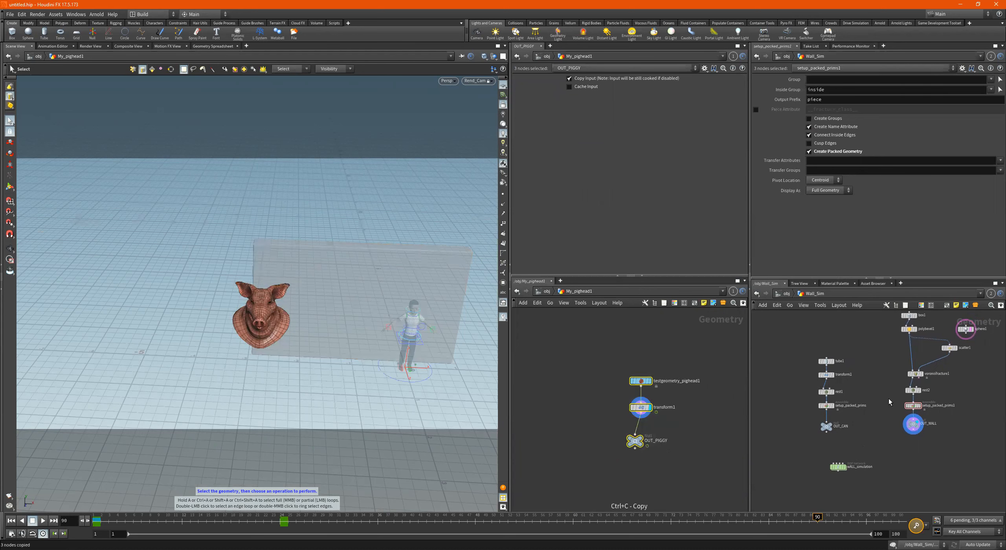
{"action": "middle_click_drag", "start_coordinate": [787, 432], "coordinate": [856, 435]}
{"action": "left_click", "coordinate": [821, 431]}
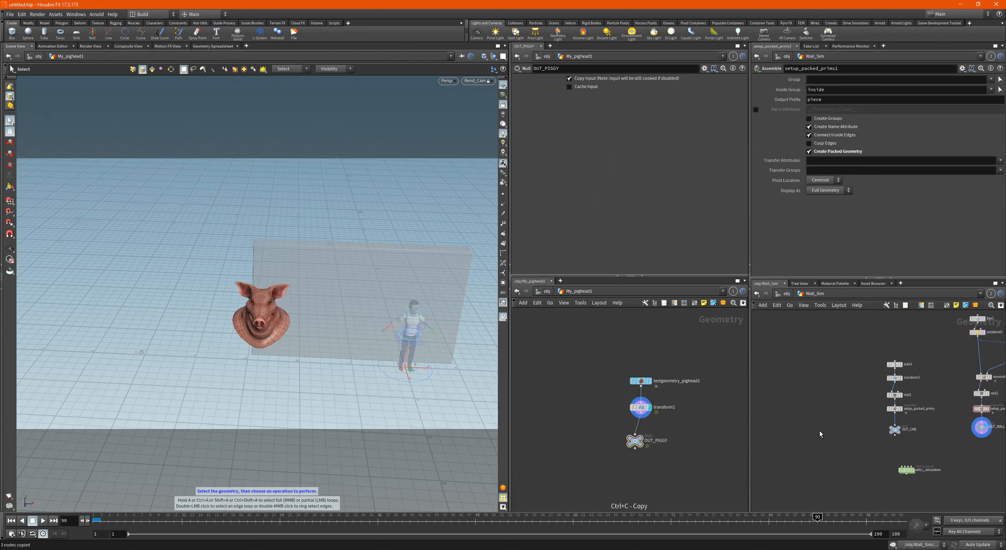
{"action": "key", "text": "ctrl+v"}
{"action": "scroll", "coordinate": [836, 448], "scroll_direction": "up", "scroll_amount": 2}
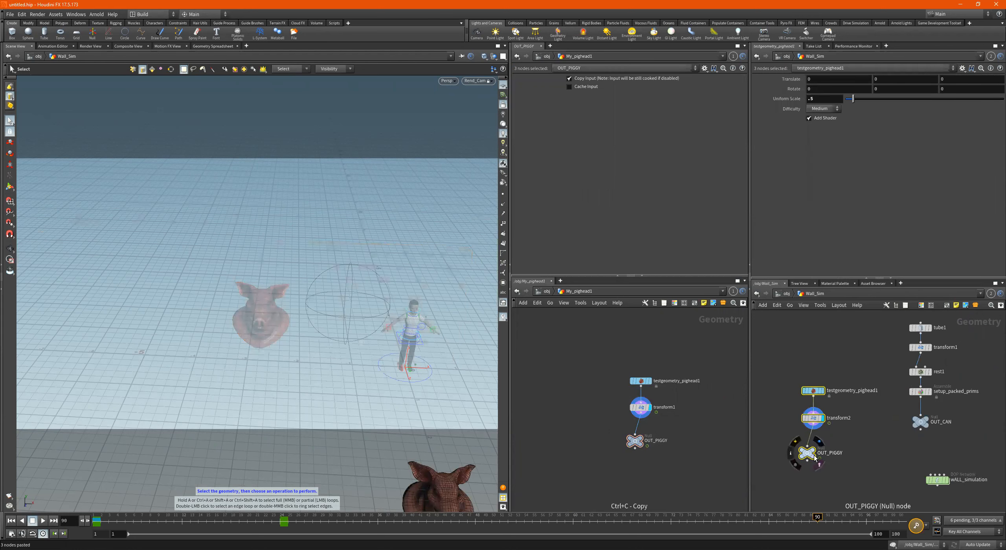
{"action": "left_click_drag", "start_coordinate": [838, 368], "coordinate": [808, 474]}
{"action": "key", "text": "Delete"}
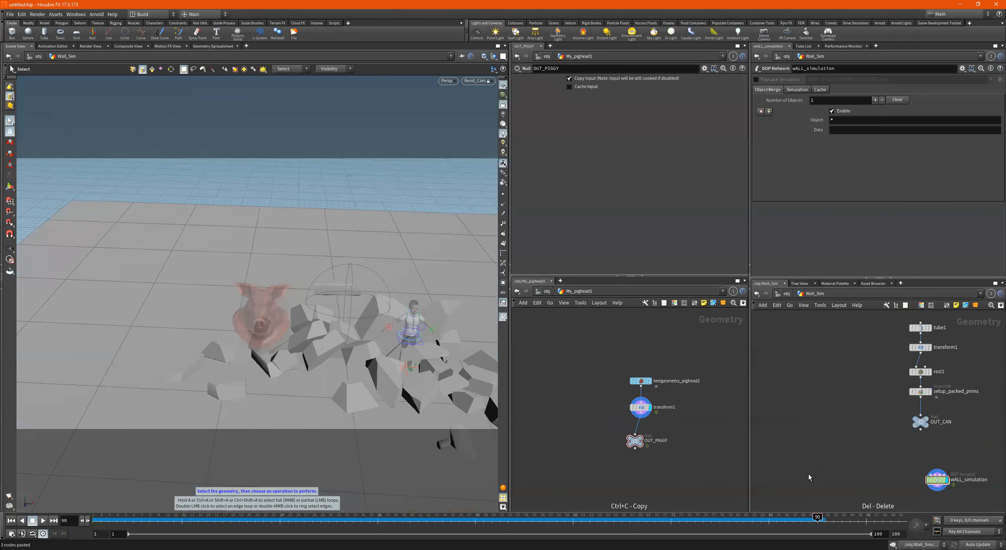
- Return to frame 1 and place an Object Merge node in Wall_Sim beside the OUT_CAN chain
{"action": "left_click", "coordinate": [7, 521]}
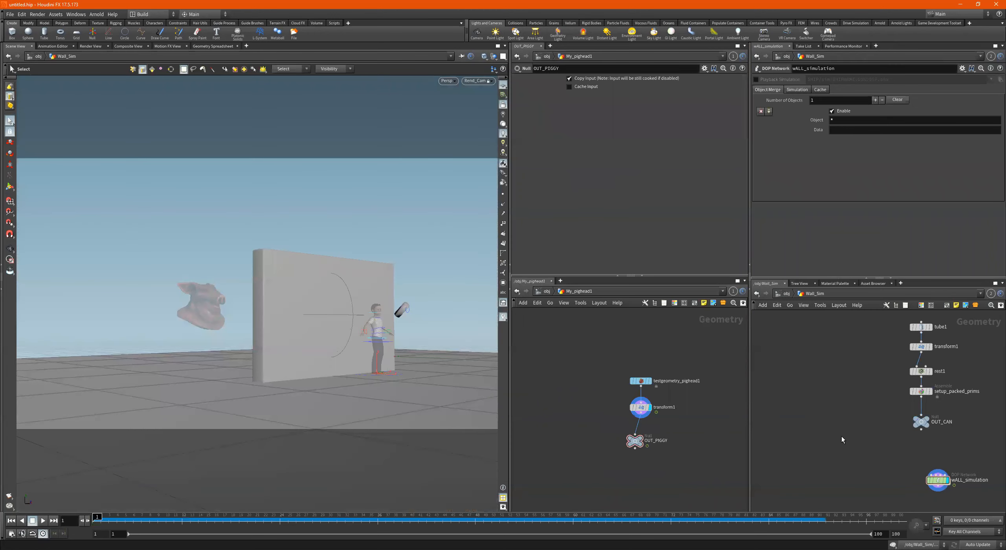
{"action": "key", "text": "Tab"}
{"action": "type", "text": "objme"}
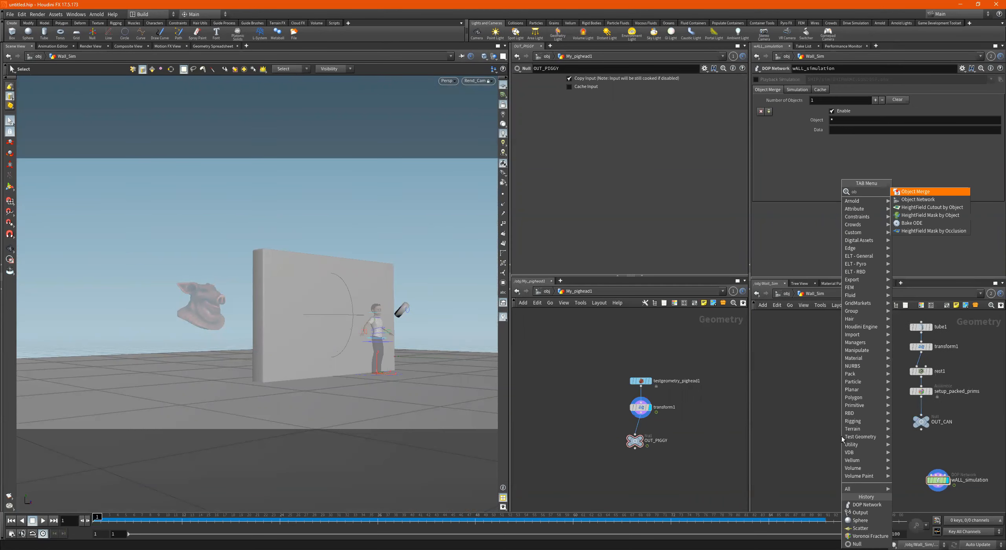
{"action": "key", "text": "Return"}
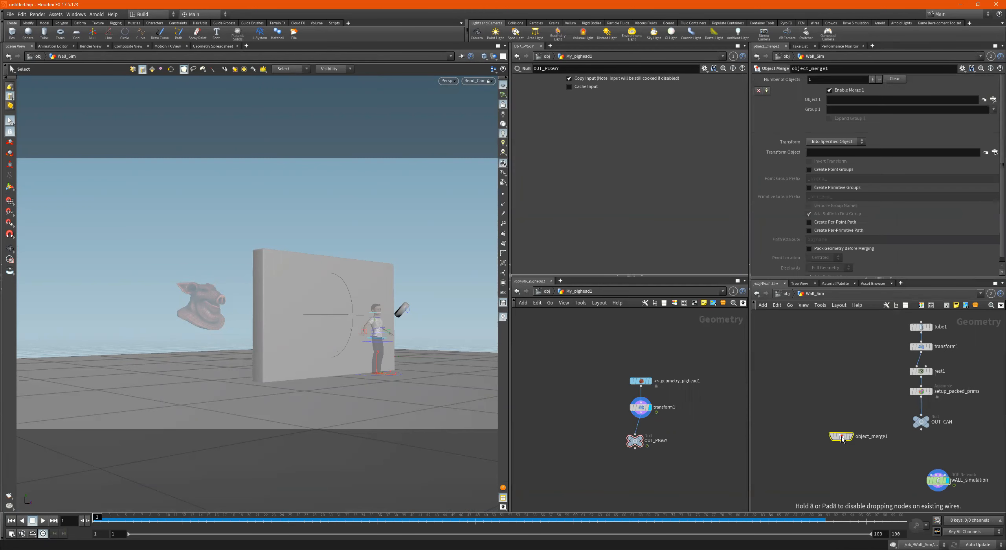
{"action": "left_click", "coordinate": [841, 440]}
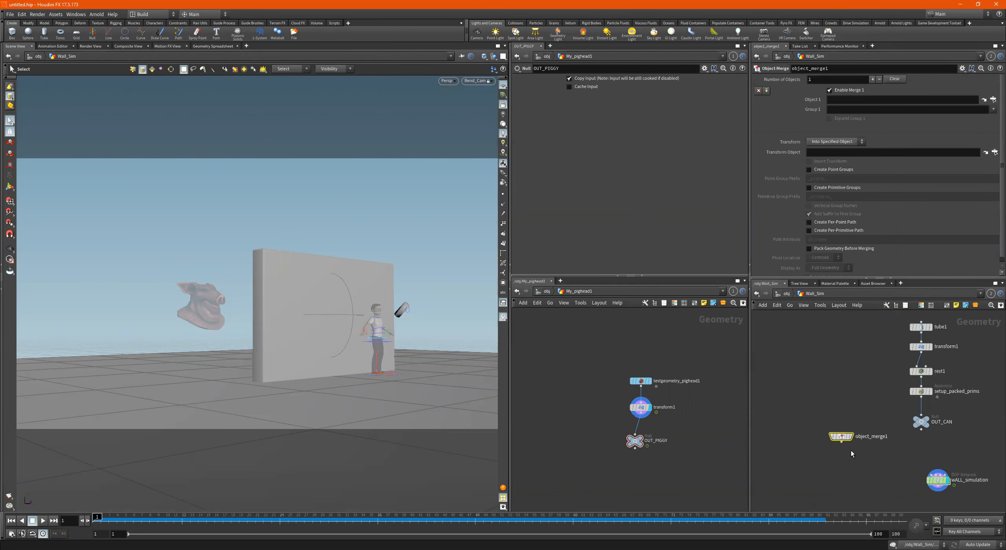
{"action": "scroll", "coordinate": [851, 451], "scroll_direction": "up", "scroll_amount": 3}
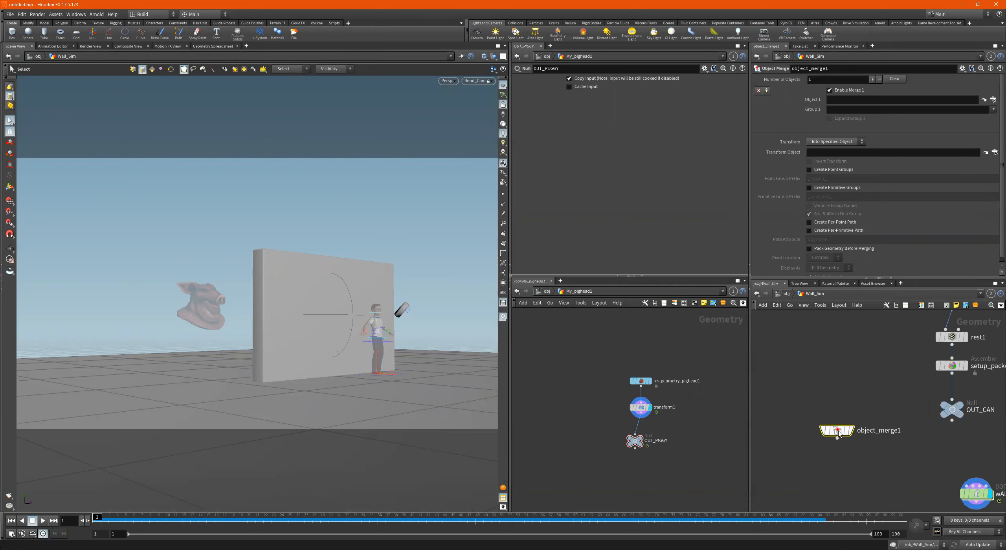
{"action": "key", "text": "Tab"}
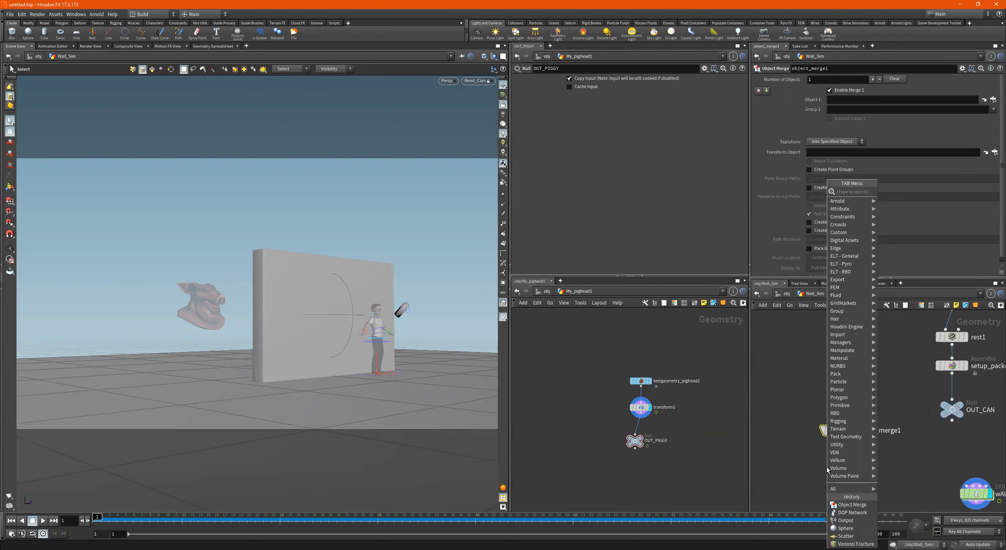
{"action": "key", "text": "Escape"}
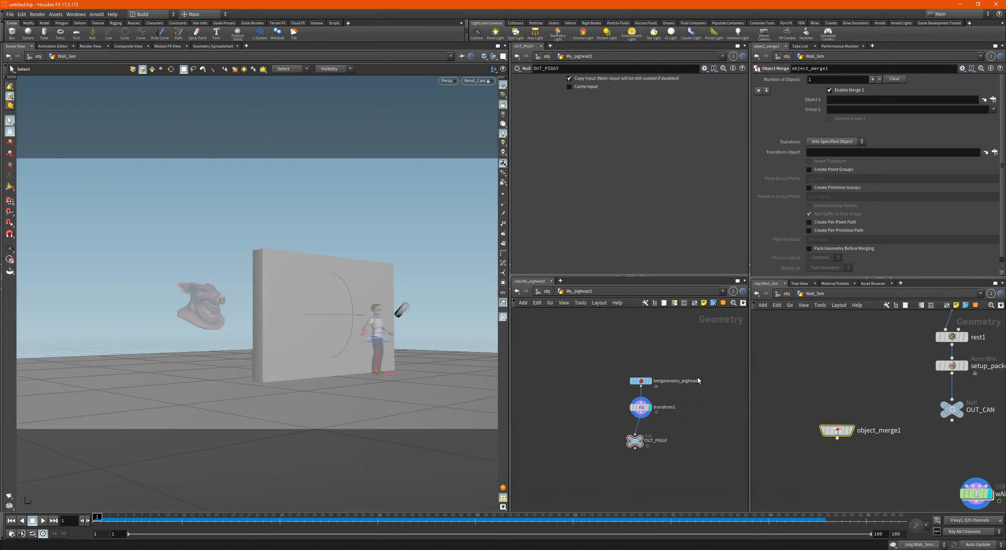
- Display OUT_PIGGY in My_pighead1, assign it as Object 1 of object_merge1, and display the merge in Wall_Sim
{"action": "mouse_move", "coordinate": [634, 442]}
{"action": "scroll", "coordinate": [637, 437], "scroll_direction": "up", "scroll_amount": 3}
{"action": "left_click", "coordinate": [631, 438]}
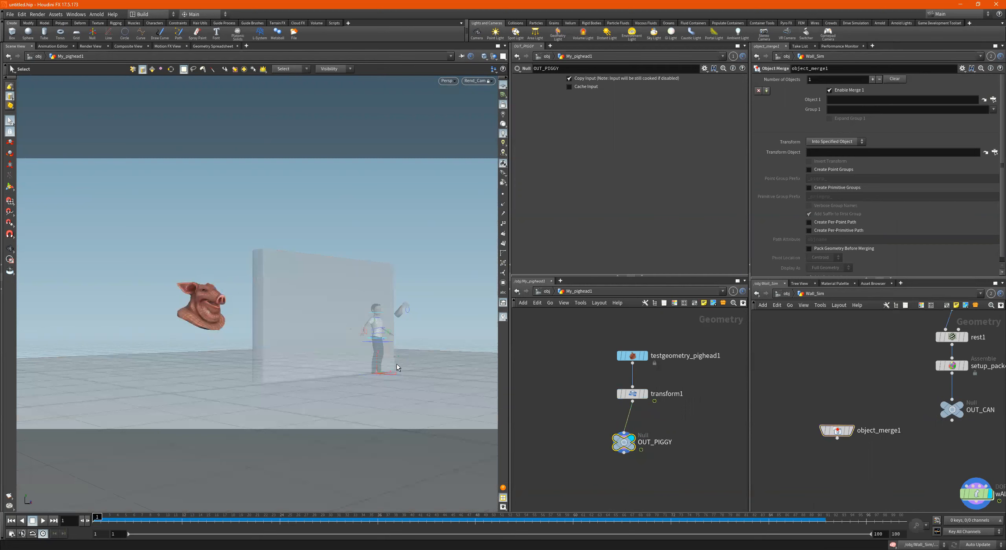
{"action": "left_click_drag", "start_coordinate": [627, 446], "coordinate": [638, 428]}
{"action": "left_click_drag", "start_coordinate": [668, 380], "coordinate": [871, 98]}
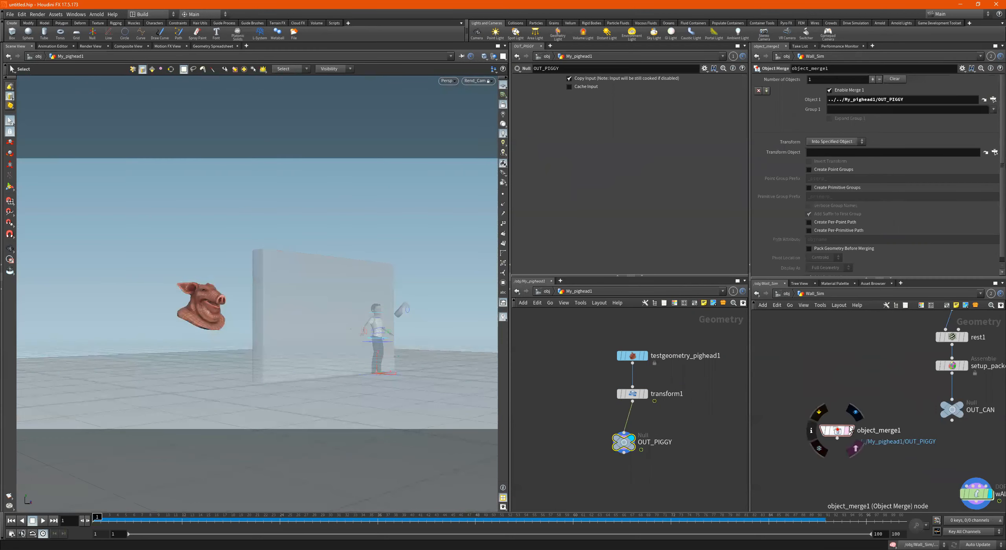
{"action": "left_click", "coordinate": [840, 433]}
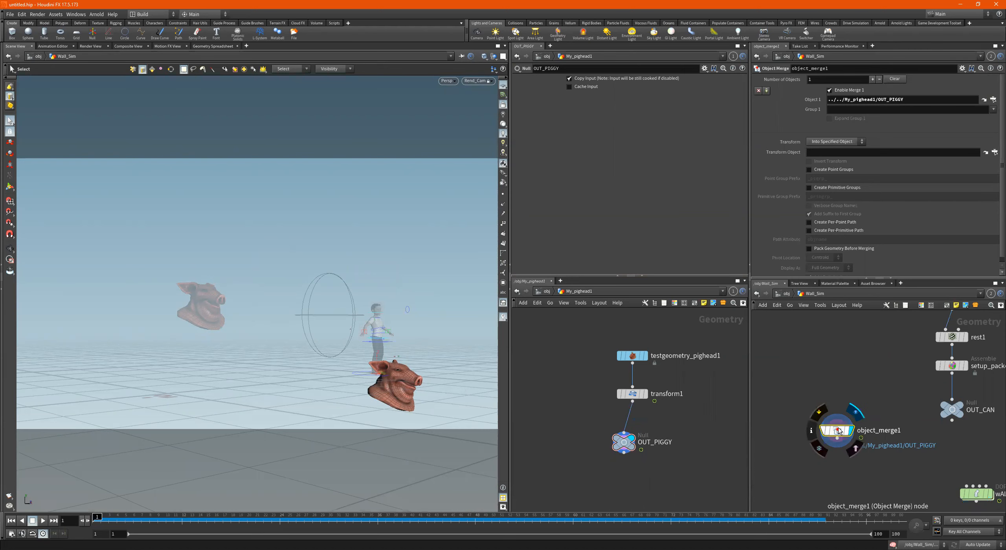
- Set the Transform option of object_merge1 to Into This Object
{"action": "mouse_move", "coordinate": [836, 440]}
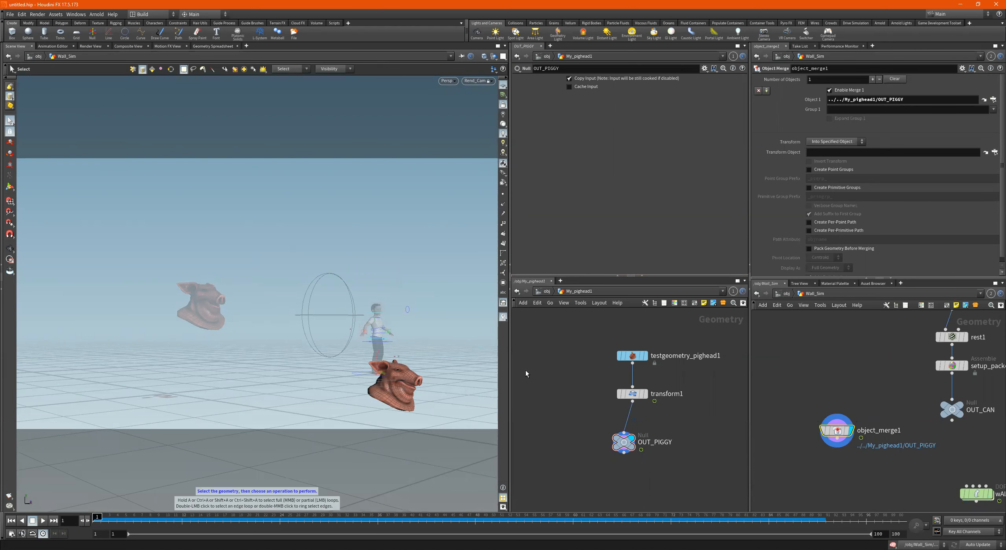
{"action": "left_click_drag", "start_coordinate": [375, 295], "coordinate": [403, 272], "text": "alt"}
{"action": "left_click", "coordinate": [824, 142]}
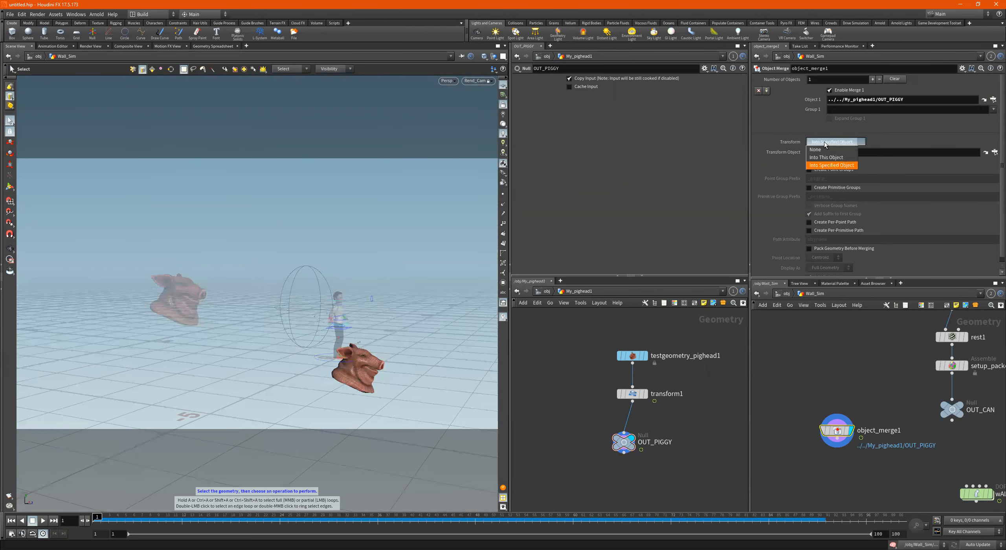
{"action": "left_click", "coordinate": [829, 157]}
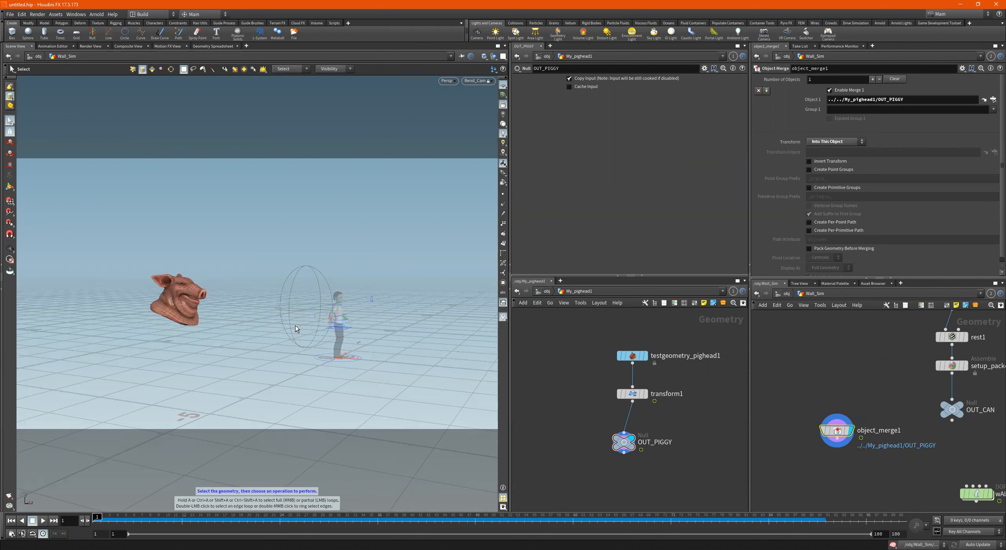
{"action": "left_click_drag", "start_coordinate": [289, 310], "coordinate": [280, 318], "text": "alt"}
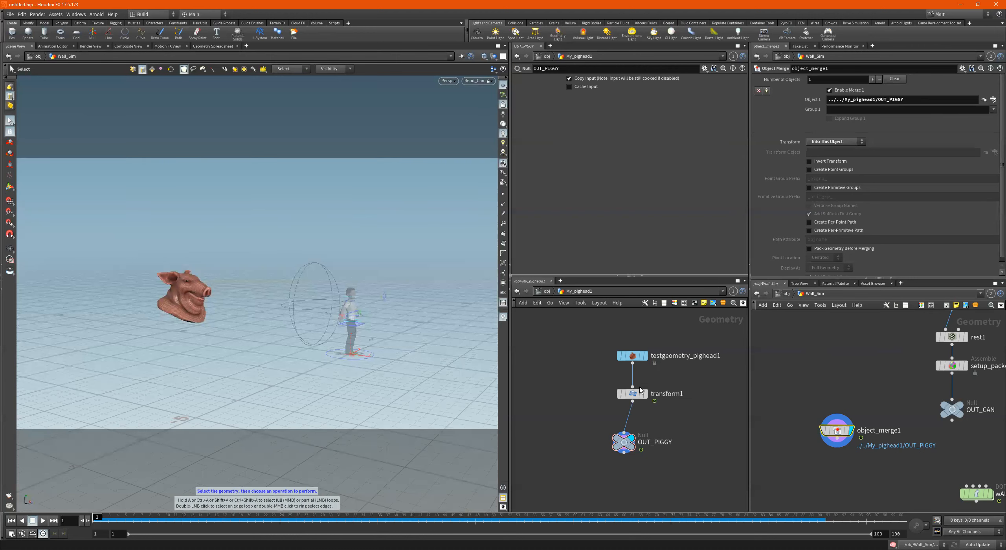
- Examine My_pighead1's object-level transform against the merged pig head in Wall_Sim, and check the first frames of the timeline
{"action": "left_click", "coordinate": [544, 292]}
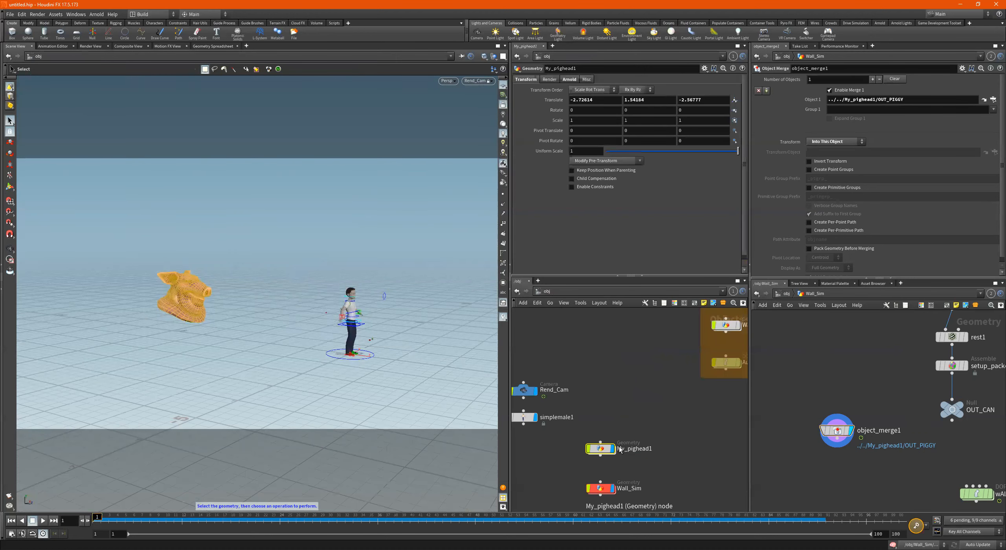
{"action": "scroll", "coordinate": [628, 437], "scroll_direction": "down", "scroll_amount": 3}
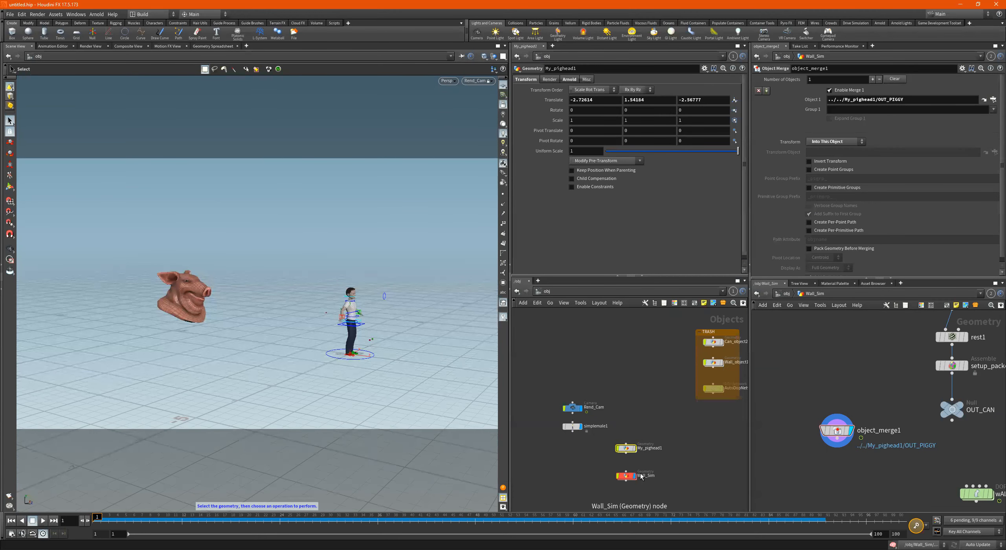
{"action": "scroll", "coordinate": [634, 470], "scroll_direction": "up", "scroll_amount": 3}
{"action": "mouse_move", "coordinate": [621, 432]}
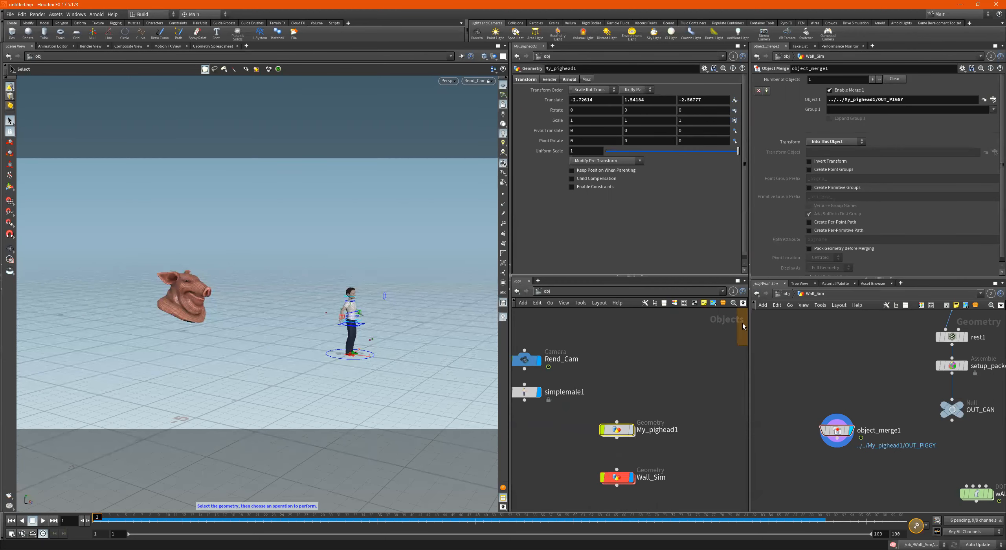
{"action": "left_click", "coordinate": [835, 432]}
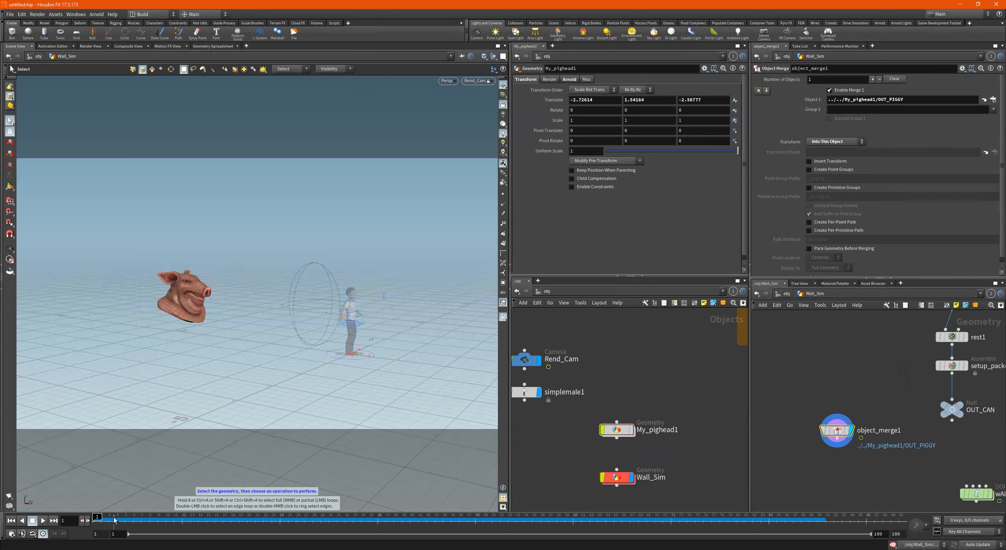
{"action": "left_click", "coordinate": [150, 519]}
{"action": "left_click_drag", "start_coordinate": [178, 521], "coordinate": [59, 507]}
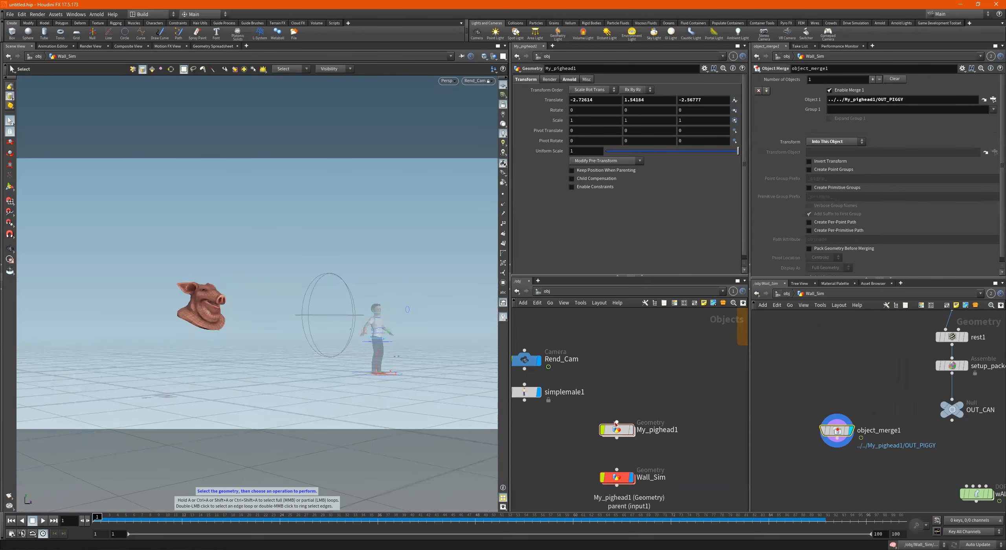
{"action": "scroll", "coordinate": [615, 422], "scroll_direction": "down", "scroll_amount": 3}
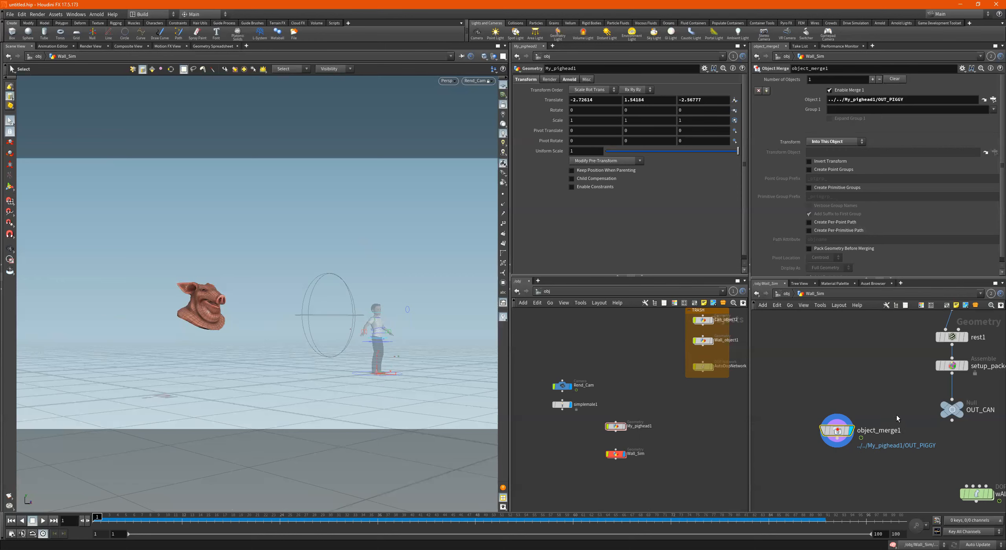
- Duplicate the OUT_CAN null below object_merge1 and connect the merge's output to the copy
{"action": "middle_click_drag", "start_coordinate": [887, 431], "coordinate": [851, 405]}
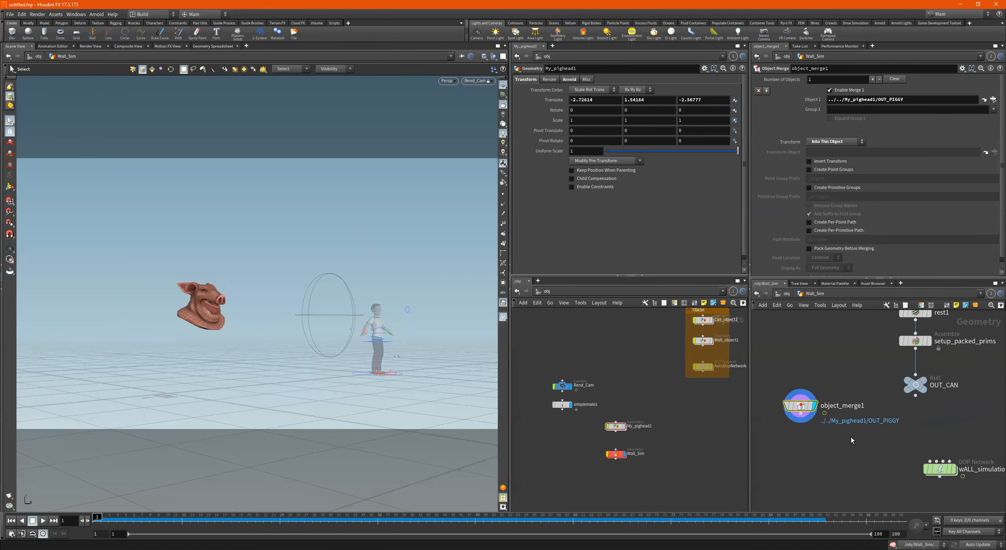
{"action": "left_click_drag", "start_coordinate": [921, 385], "coordinate": [802, 473], "text": "alt"}
{"action": "scroll", "coordinate": [871, 405], "scroll_direction": "up", "scroll_amount": 3}
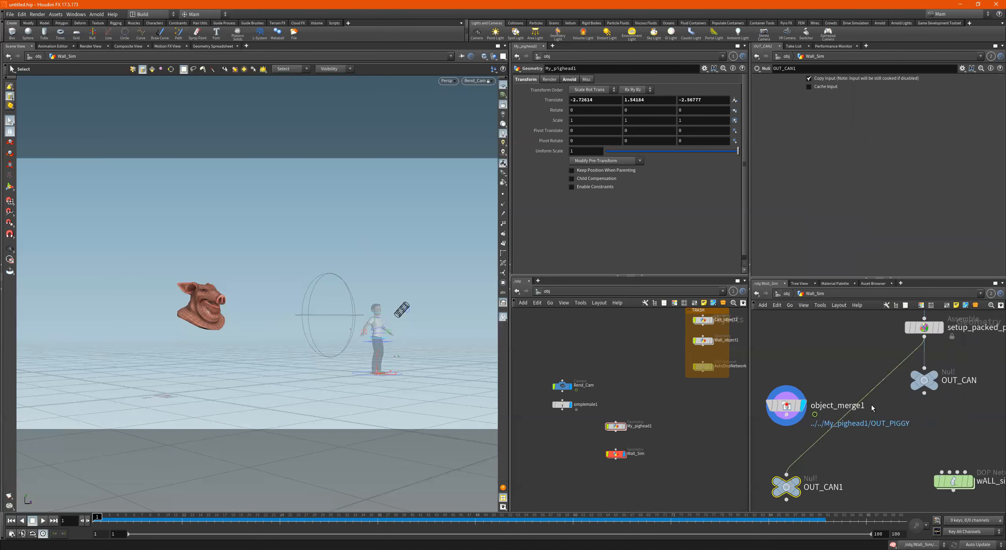
{"action": "middle_click_drag", "start_coordinate": [873, 471], "coordinate": [890, 477]}
{"action": "left_click_drag", "start_coordinate": [786, 422], "coordinate": [794, 474]}
- Rename the copied null below object_merge1 as OUT_Pigg_Geo
{"action": "double_click", "coordinate": [845, 478]}
{"action": "left_click_drag", "start_coordinate": [857, 478], "coordinate": [834, 485]}
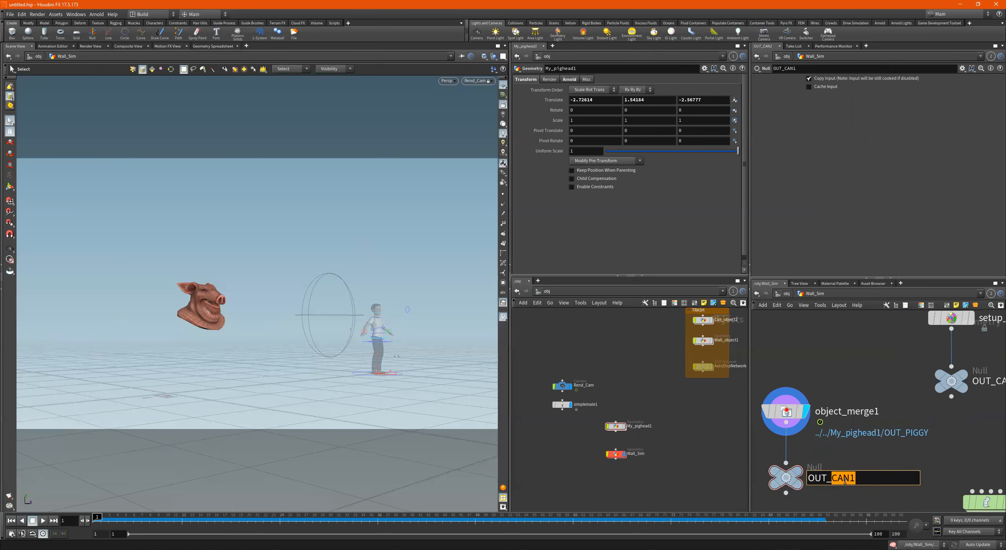
{"action": "type", "text": "Pigg_Geo"}
{"action": "key", "text": "Return"}
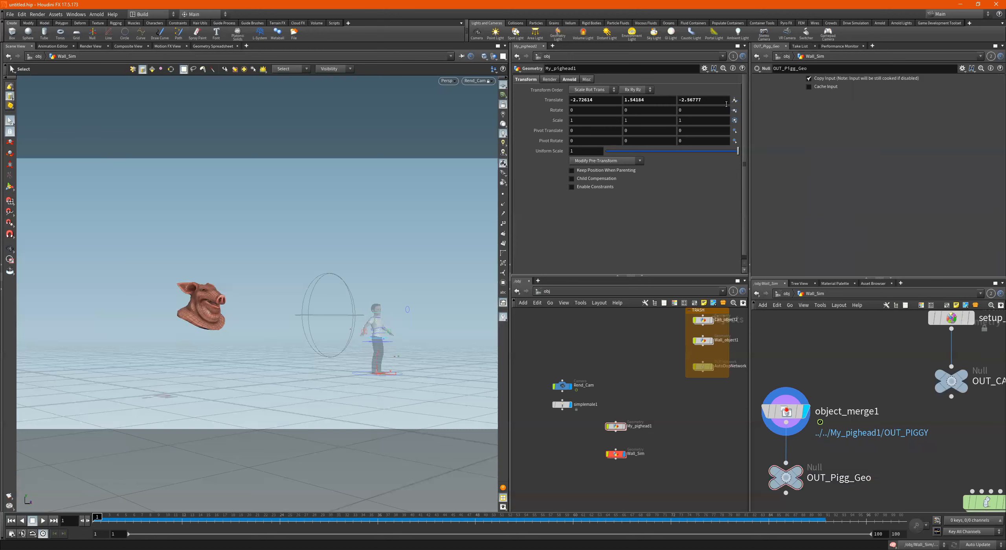
- Open My_pighead1's network and pick its OUT_PIGGY again as Object 1 of object_merge1 from the operator chooser
{"action": "scroll", "coordinate": [628, 438], "scroll_direction": "up", "scroll_amount": 2}
{"action": "double_click", "coordinate": [609, 421]}
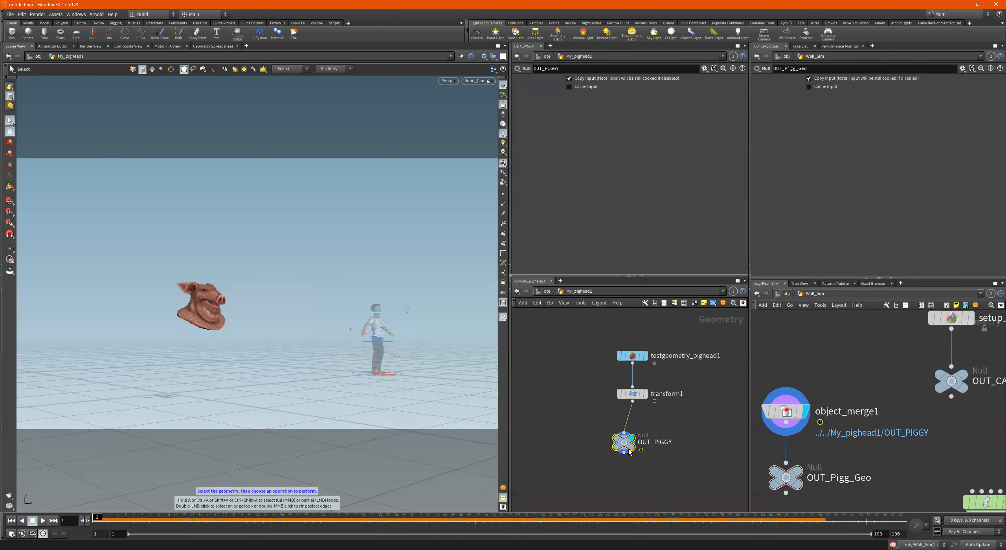
{"action": "left_click", "coordinate": [773, 416]}
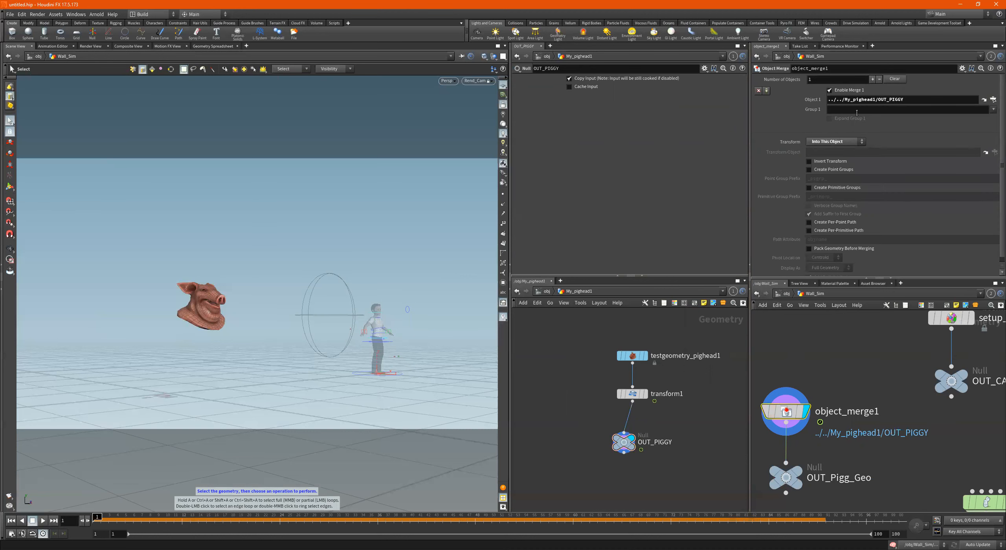
{"action": "left_click", "coordinate": [994, 99]}
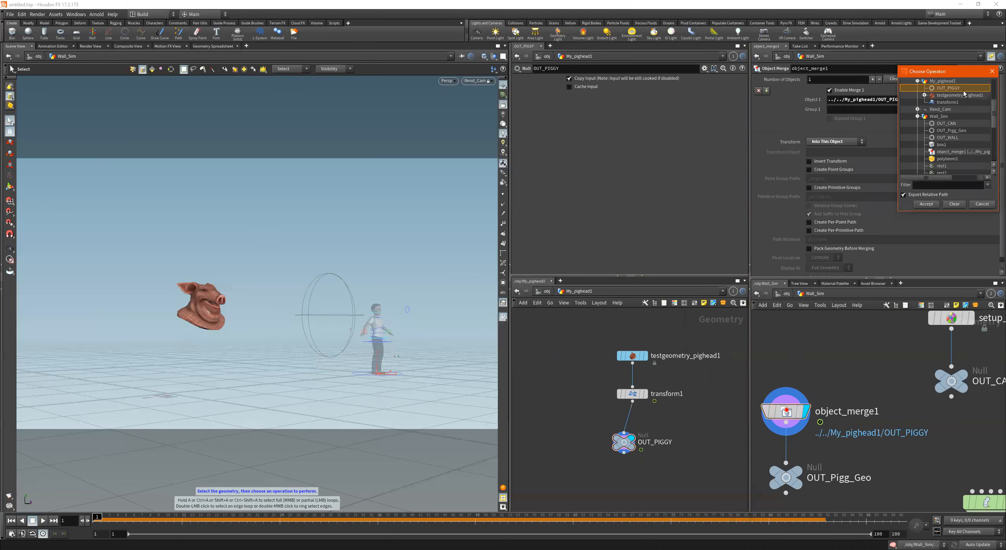
{"action": "double_click", "coordinate": [942, 88]}
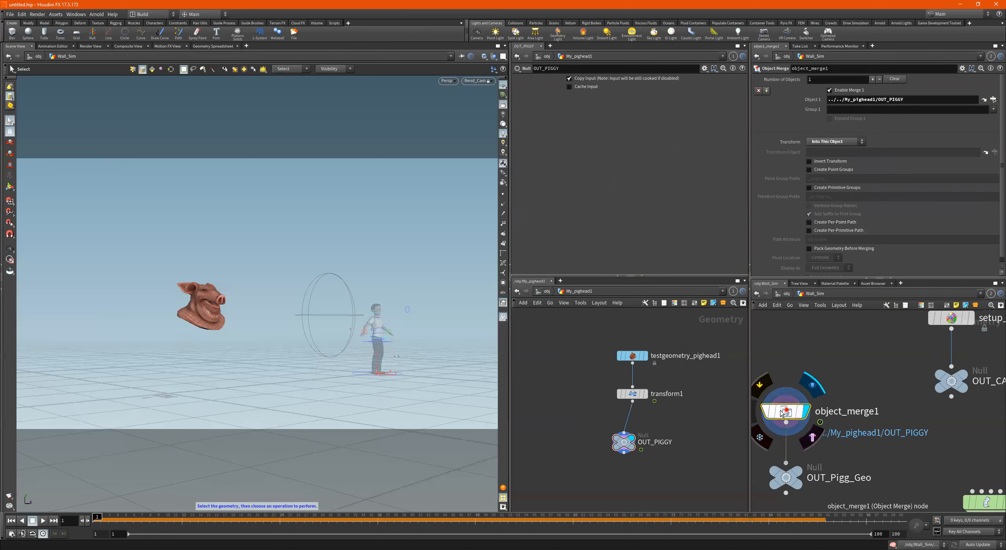
- Set OUT_Pigg_Geo as the displayed node in Wall_Sim
{"action": "left_click", "coordinate": [786, 476]}
{"action": "scroll", "coordinate": [789, 474], "scroll_direction": "down", "scroll_amount": 4}
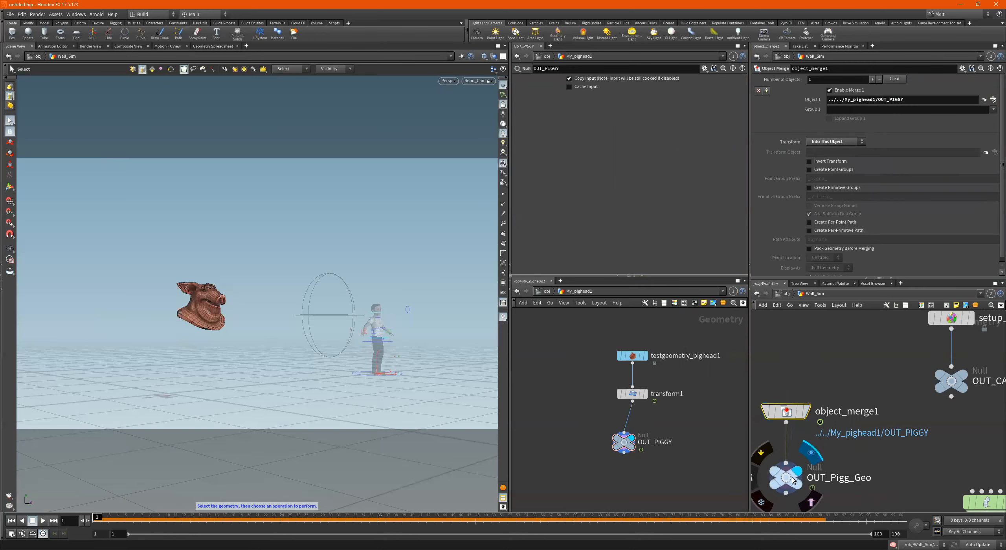
{"action": "scroll", "coordinate": [879, 412], "scroll_direction": "up", "scroll_amount": 3}
- Enter the wALL_simulation network and select staticobject1 beside groundplane1 to show its parameters
{"action": "mouse_move", "coordinate": [901, 457]}
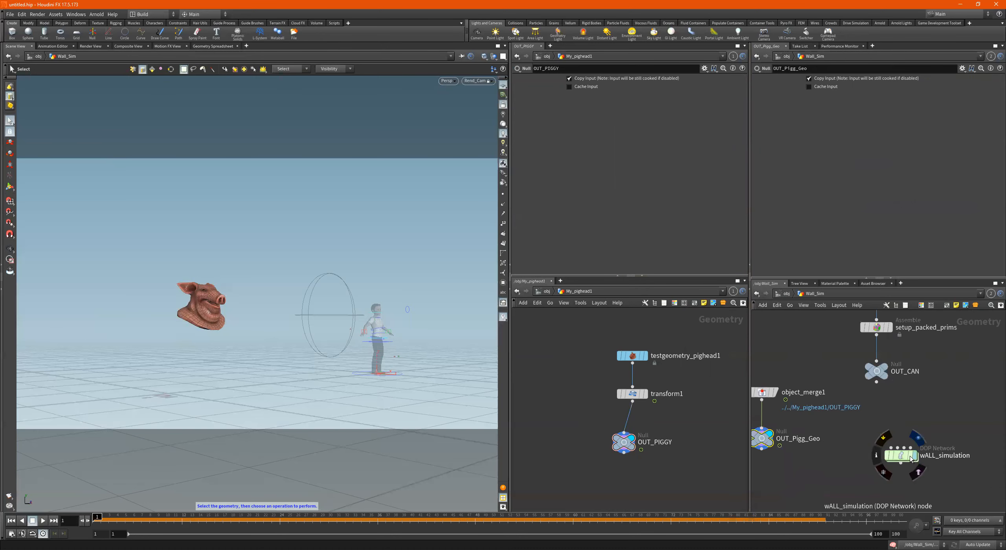
{"action": "double_click", "coordinate": [899, 456]}
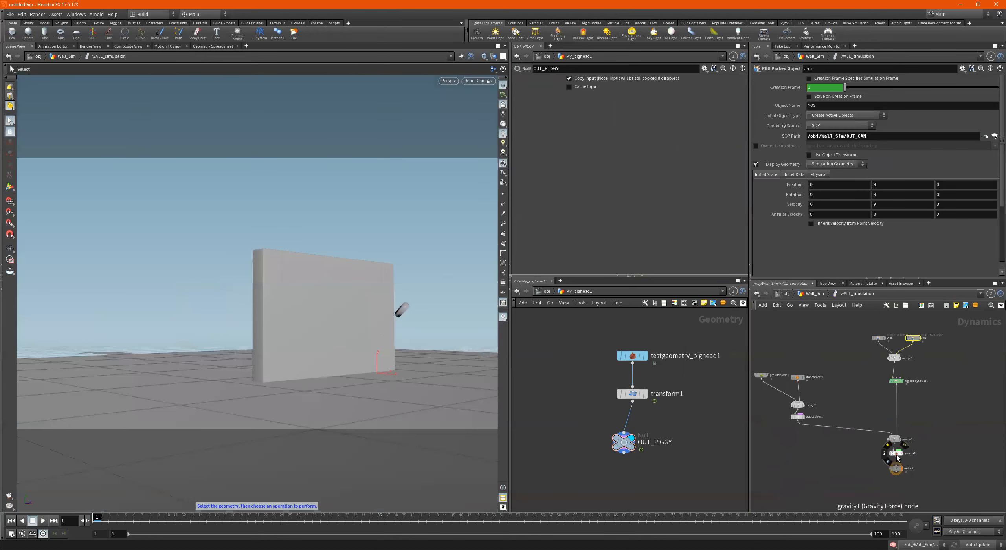
{"action": "scroll", "coordinate": [837, 396], "scroll_direction": "up", "scroll_amount": 1}
{"action": "middle_click_drag", "start_coordinate": [864, 399], "coordinate": [962, 448]}
{"action": "left_click_drag", "start_coordinate": [869, 380], "coordinate": [861, 435]}
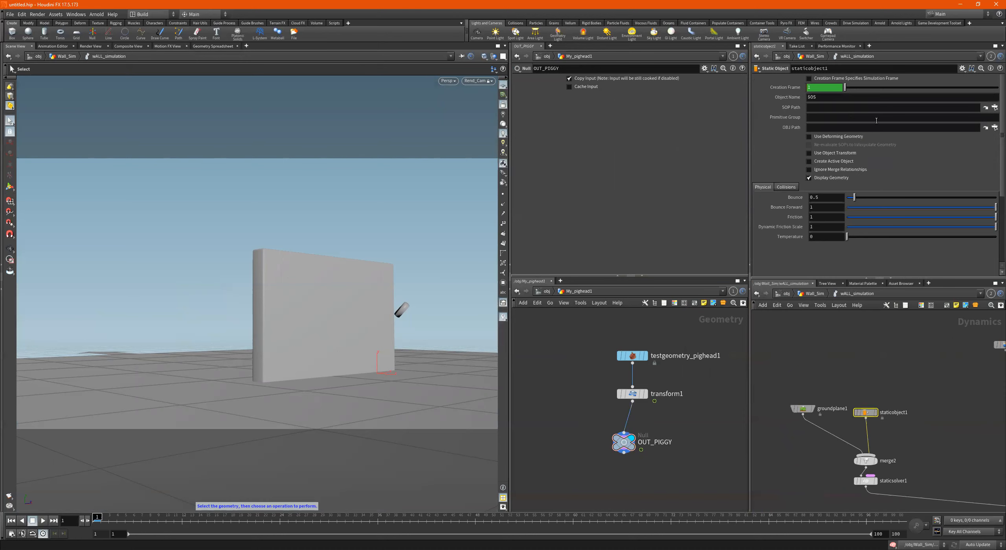